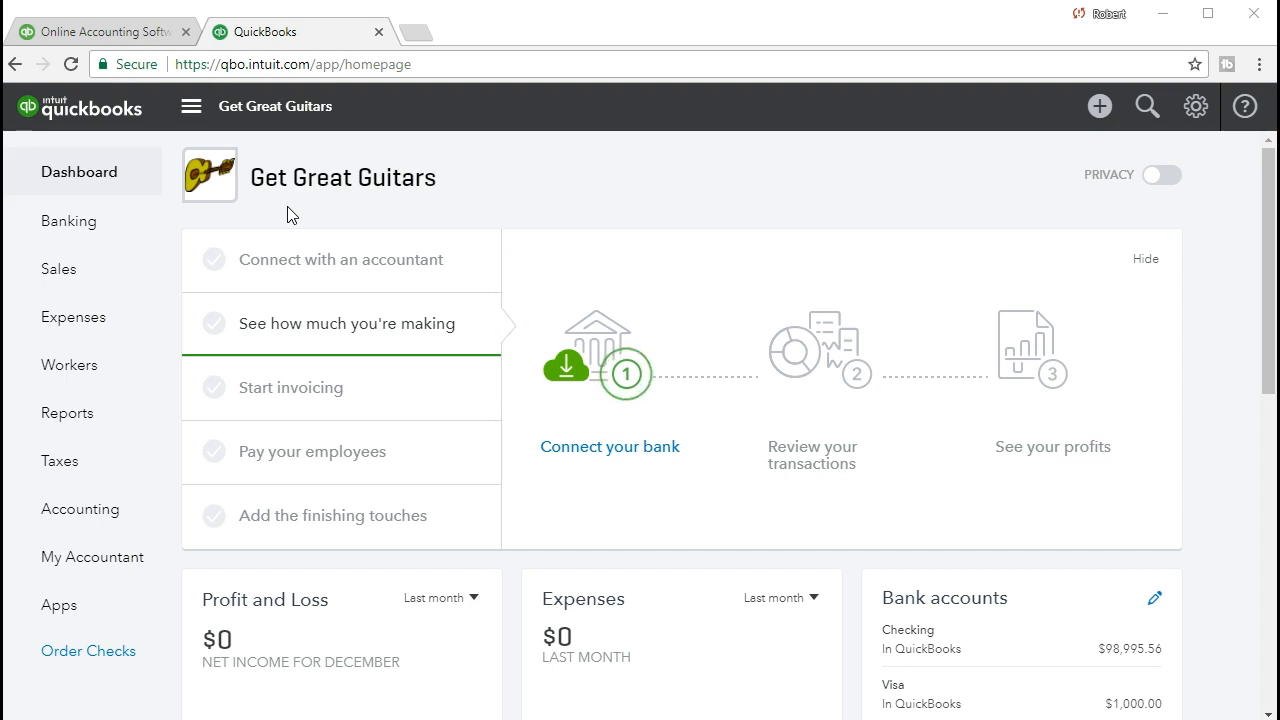
Find the Profit and Loss report among the company's reports by searching for "Prof" and open it
click(105, 415)
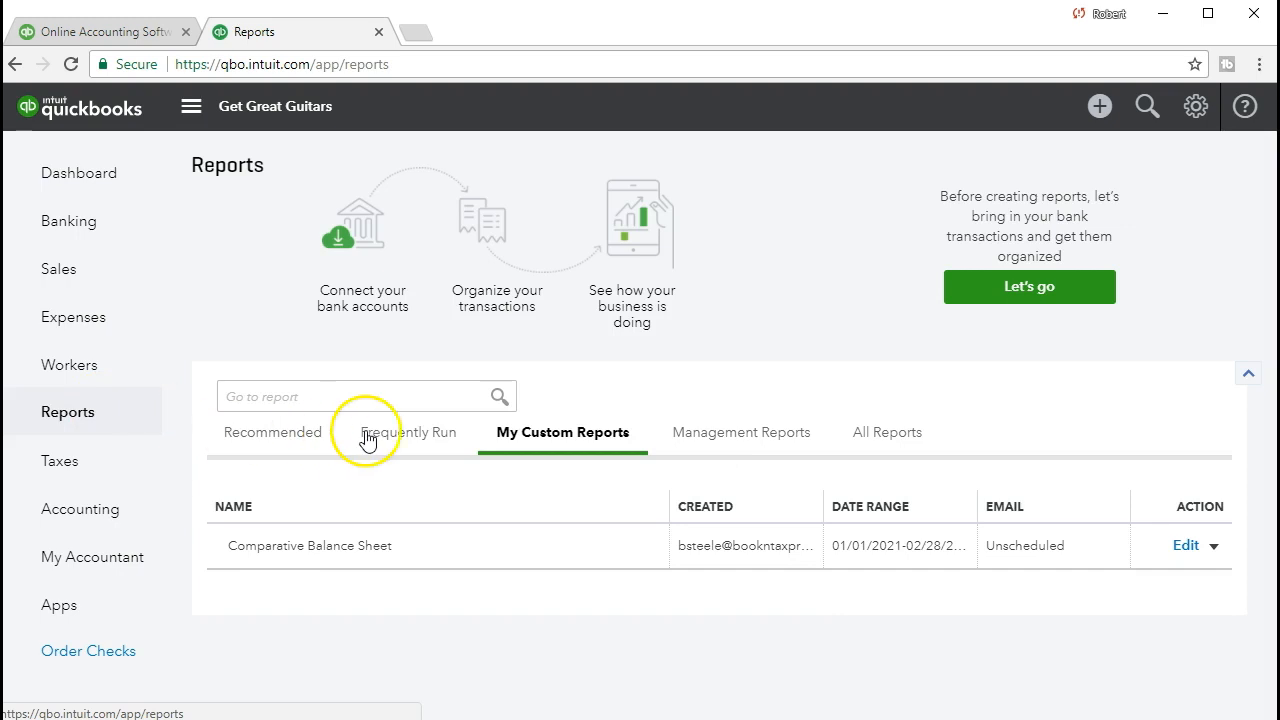
click(367, 438)
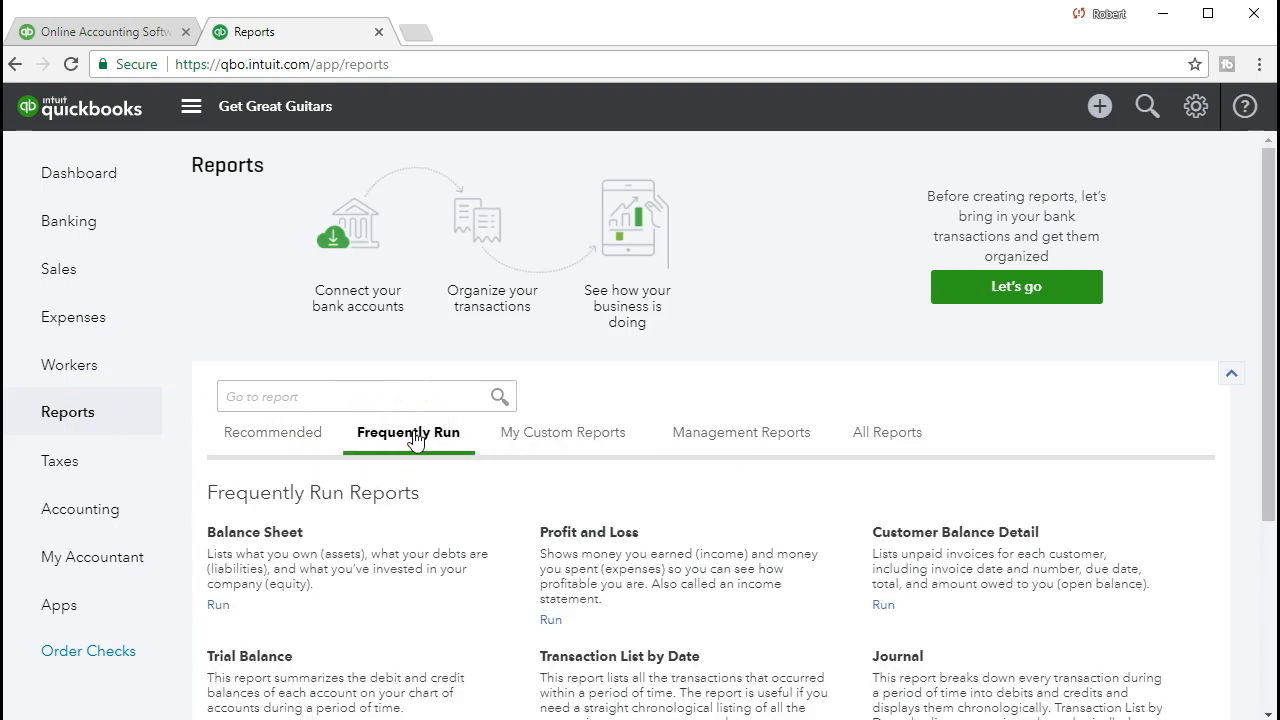
click(548, 535)
click(322, 393)
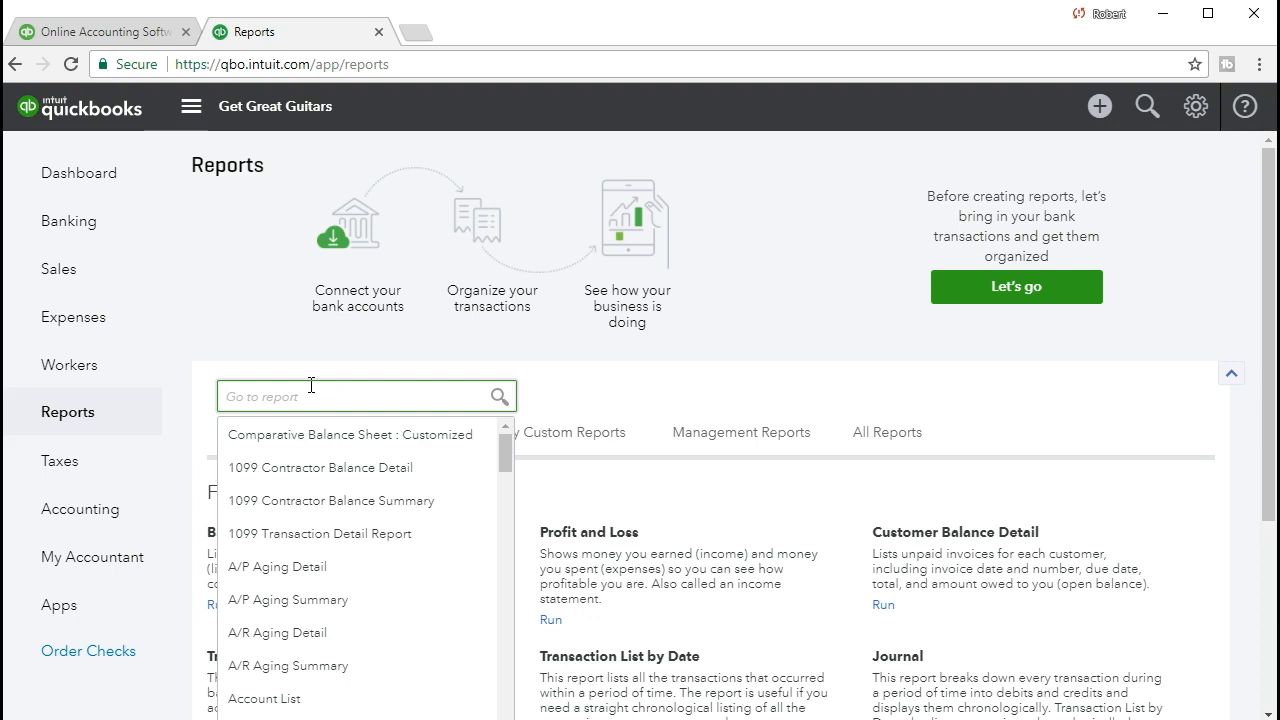
text(Prof)
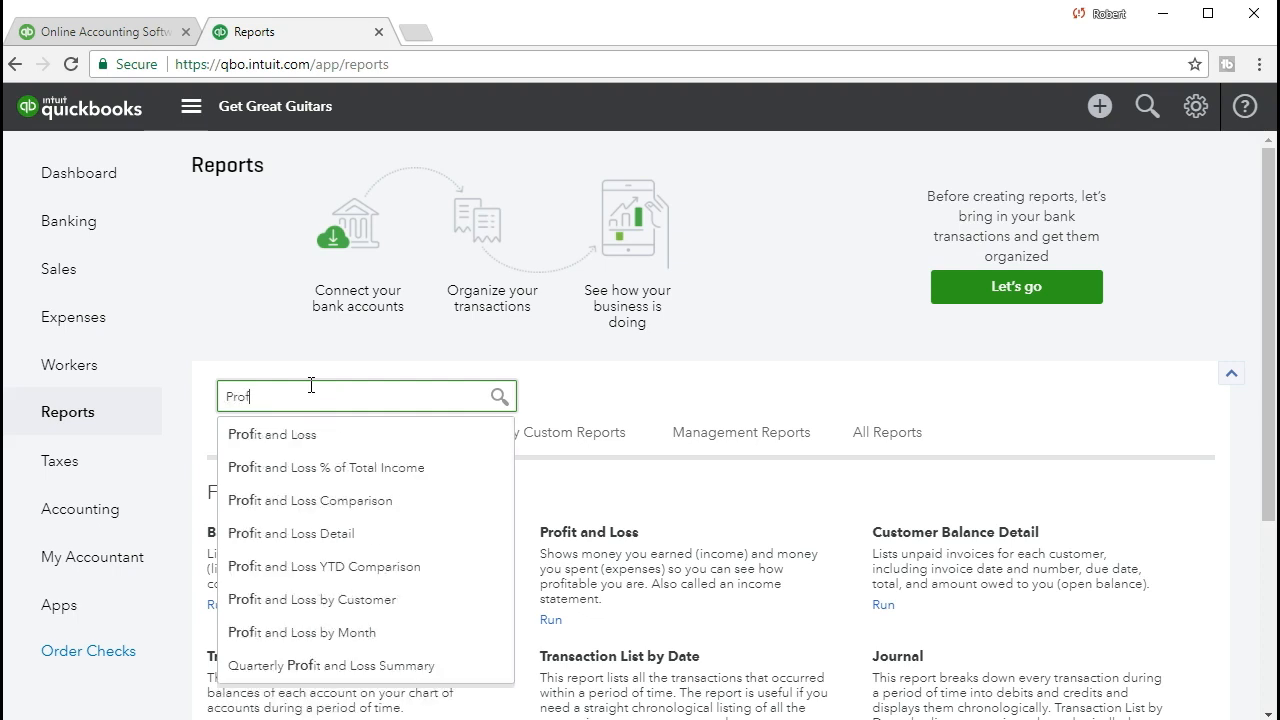
click(305, 448)
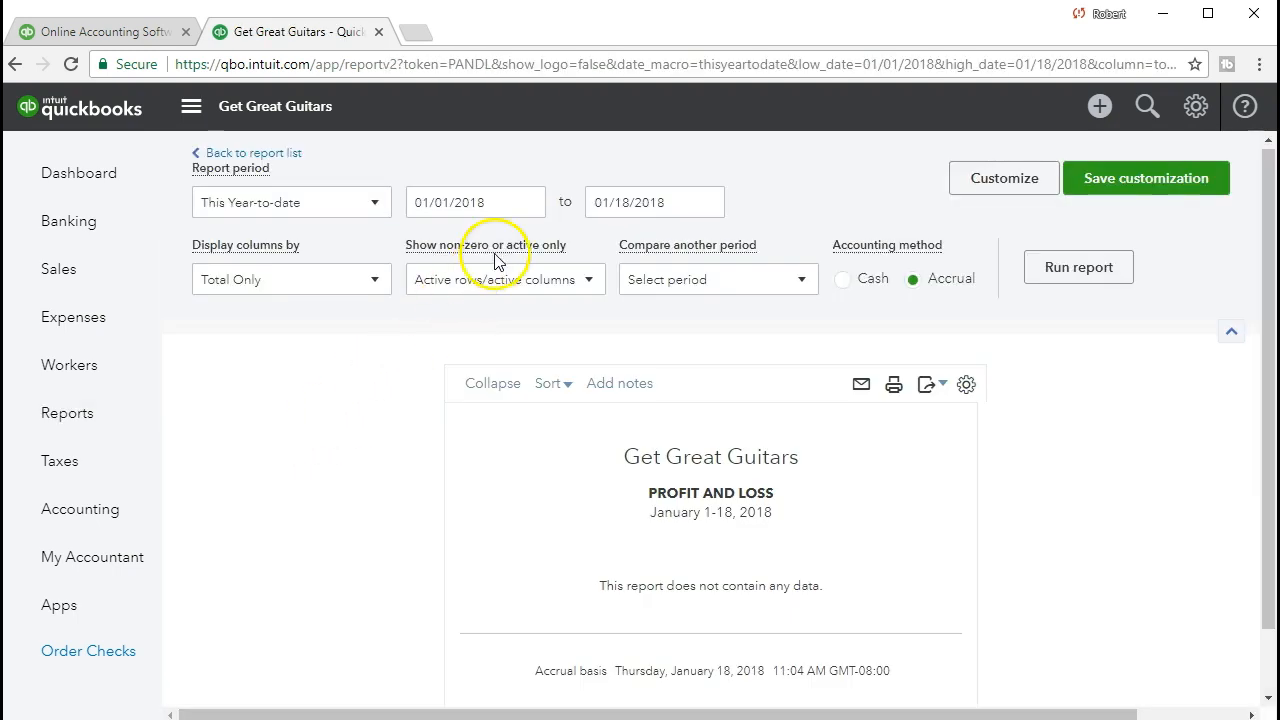
Set the Profit and Loss report period to 01/01/2021 through 02/28/2021 and run the report
drag(500, 202, 371, 206)
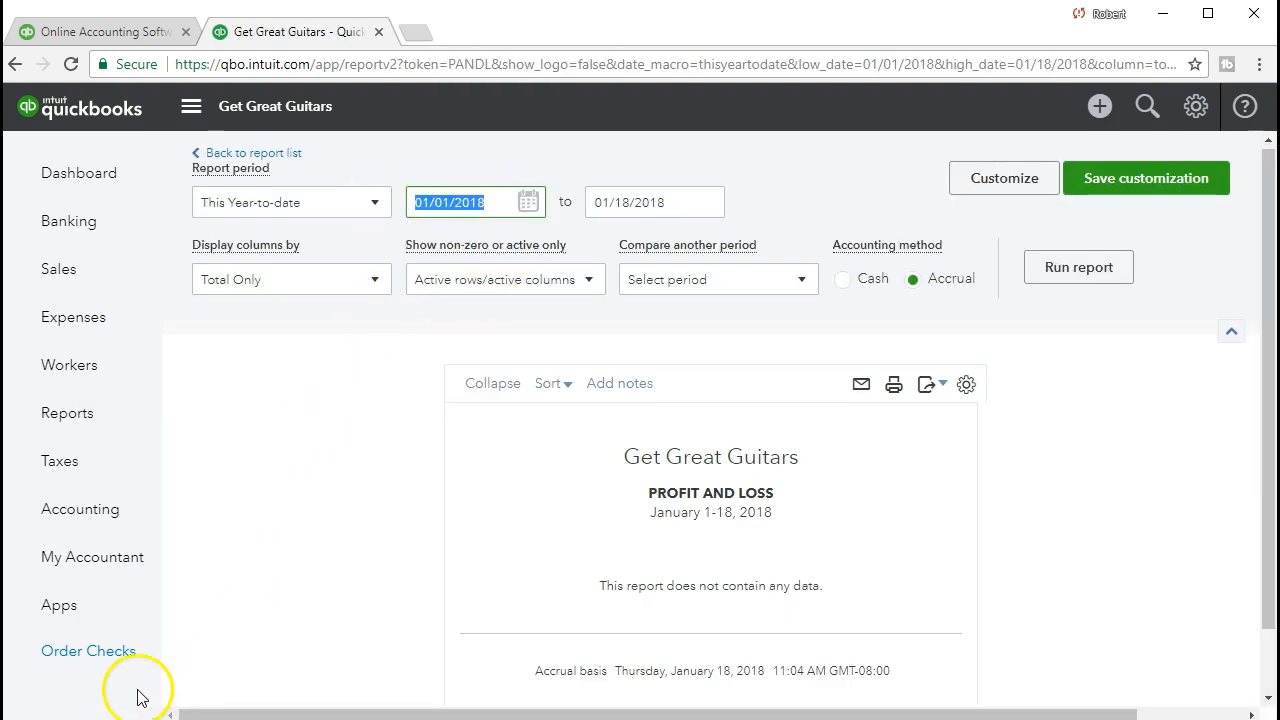
drag(494, 203, 383, 215)
text(01/01/2021)
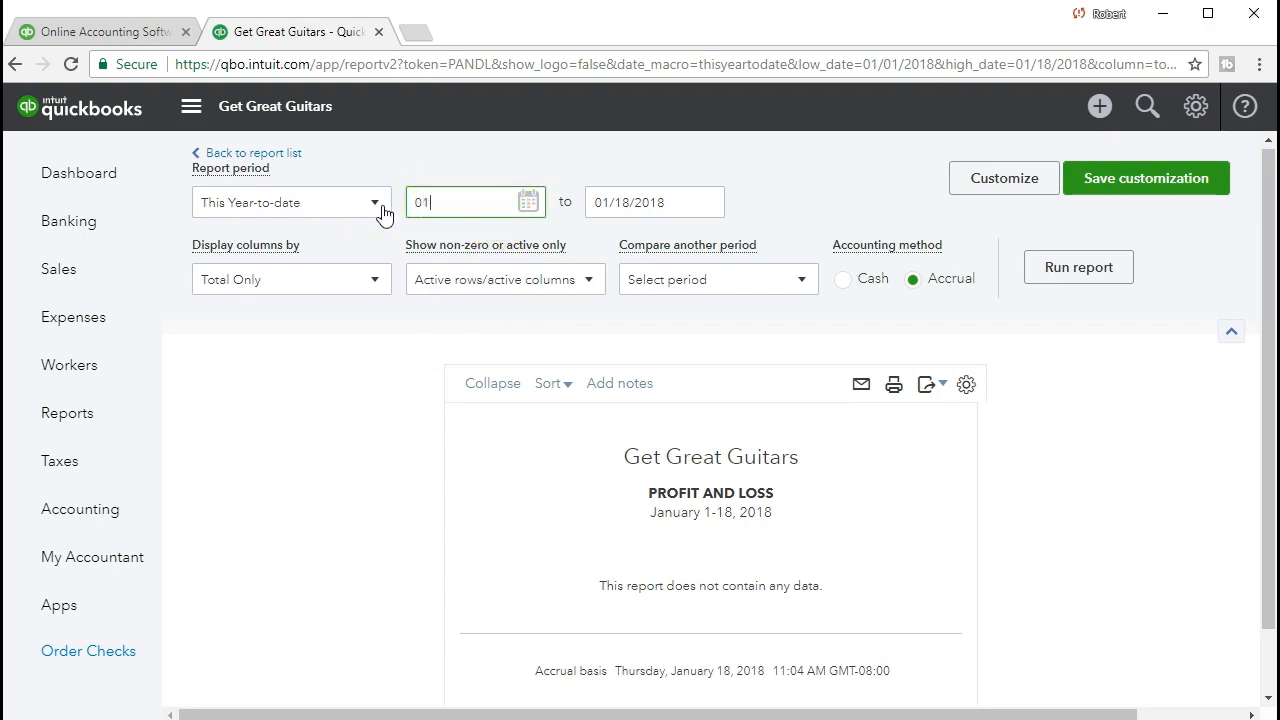
key(Tab)
text(02/28/2021)
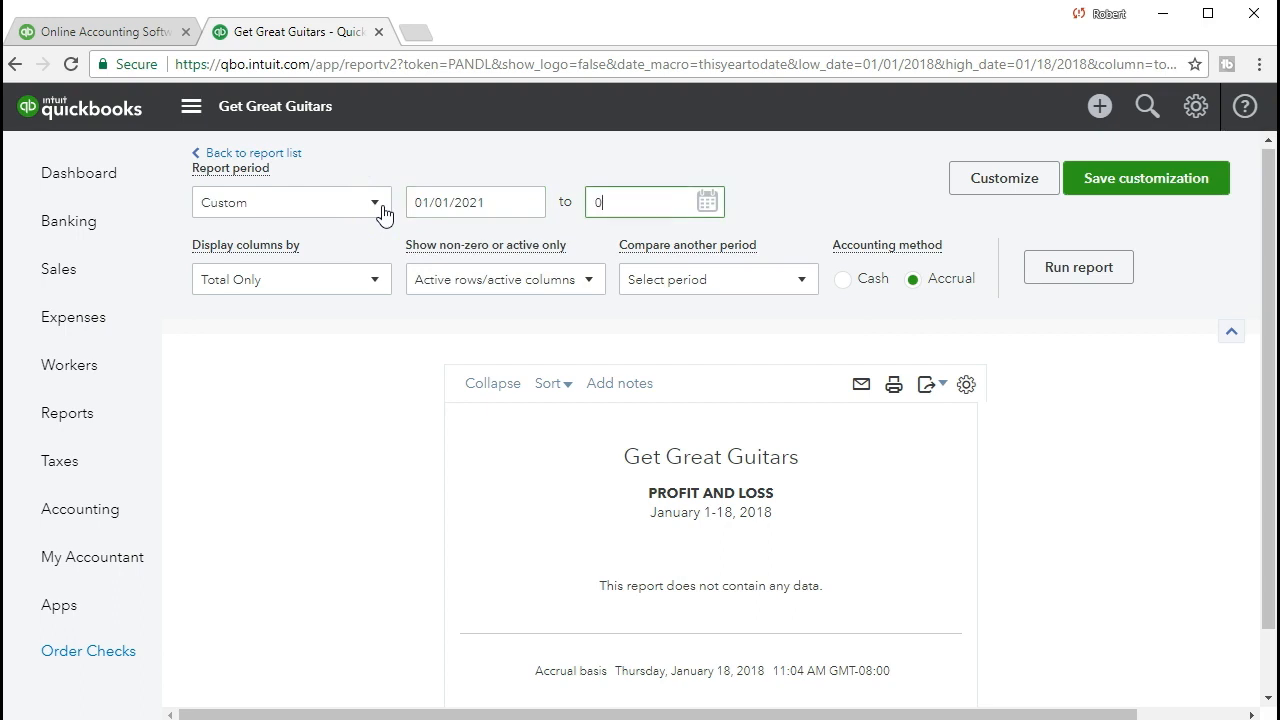
key(Tab)
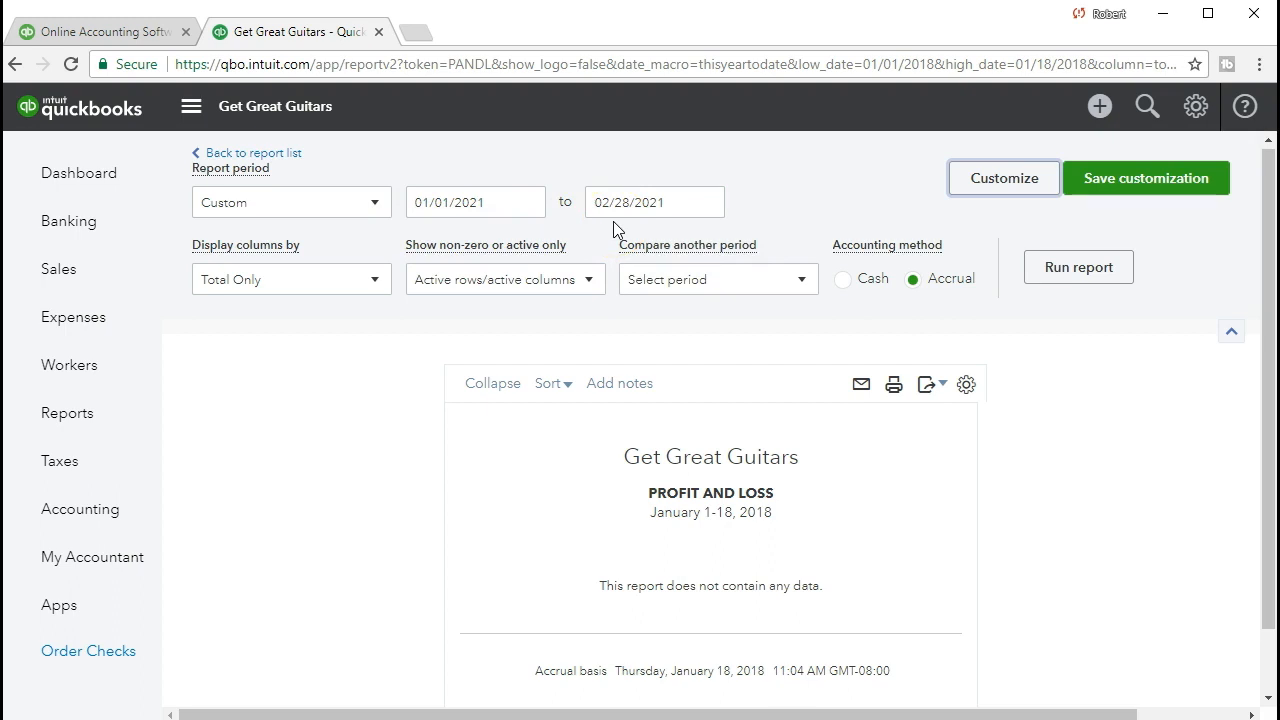
click(1038, 287)
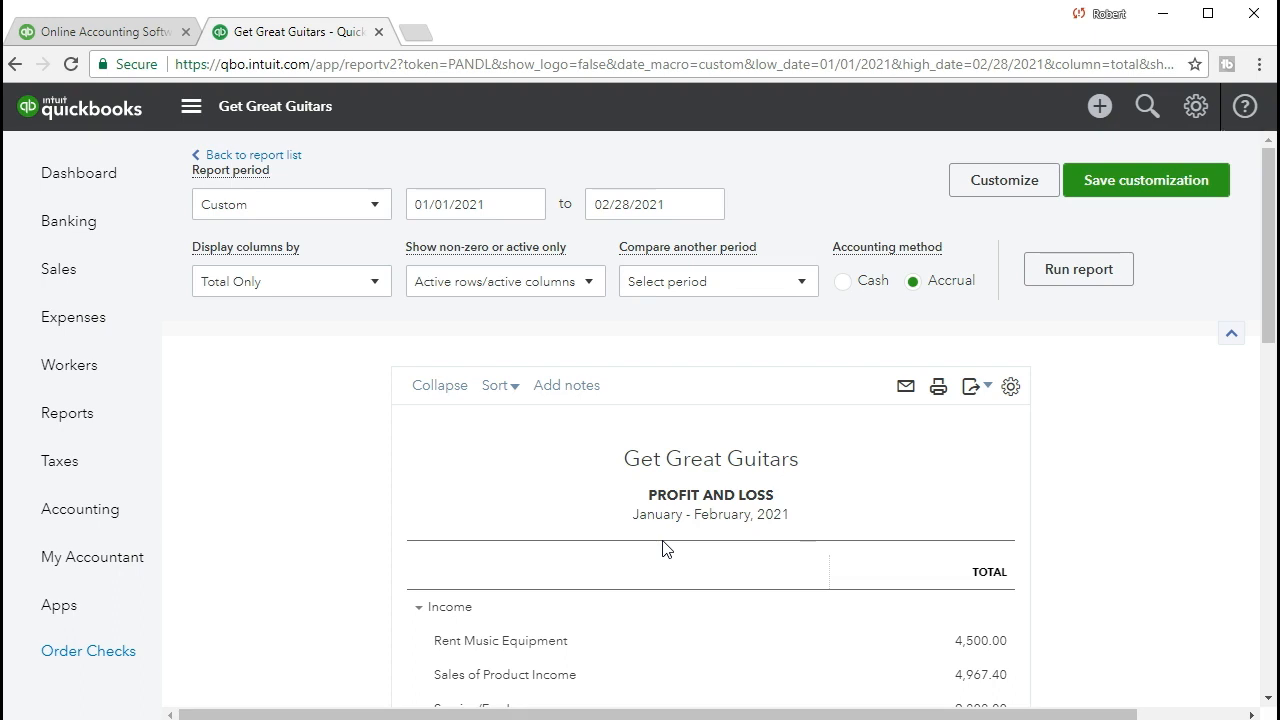
Examine the Profit and Loss report from the income lines through expenses and other items to net income
scroll(657, 614, down, 1)
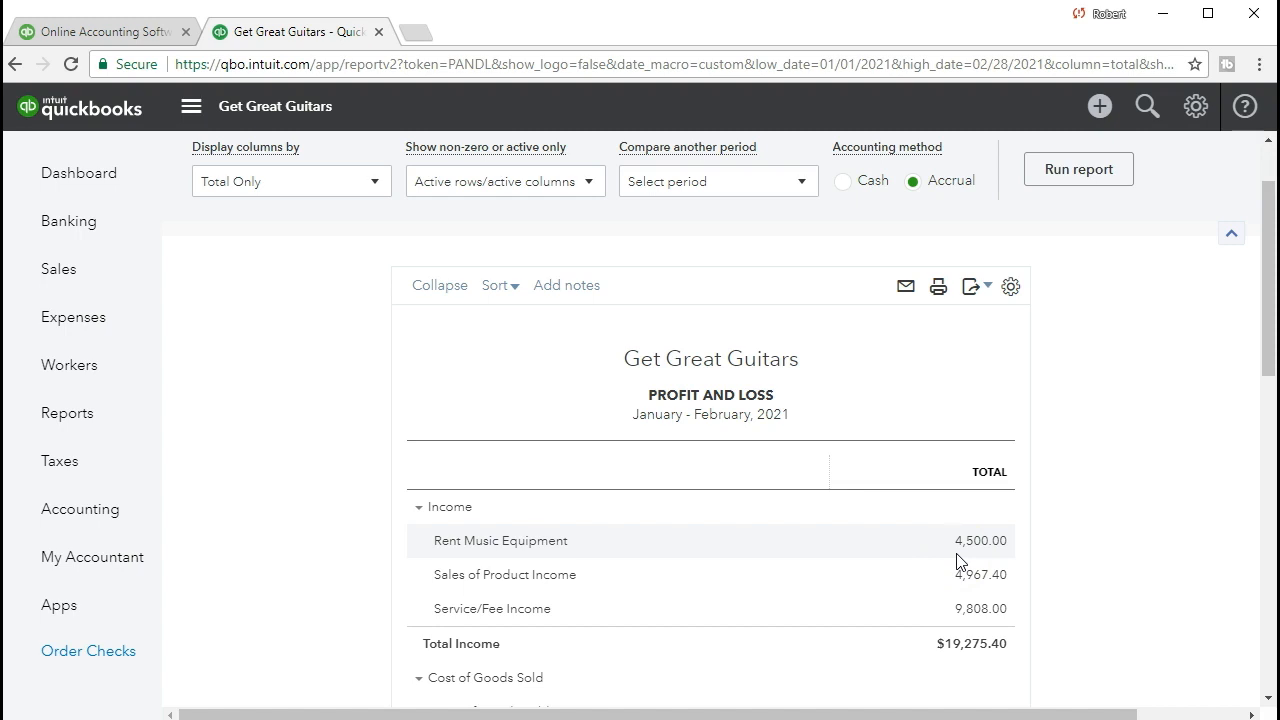
click(706, 441)
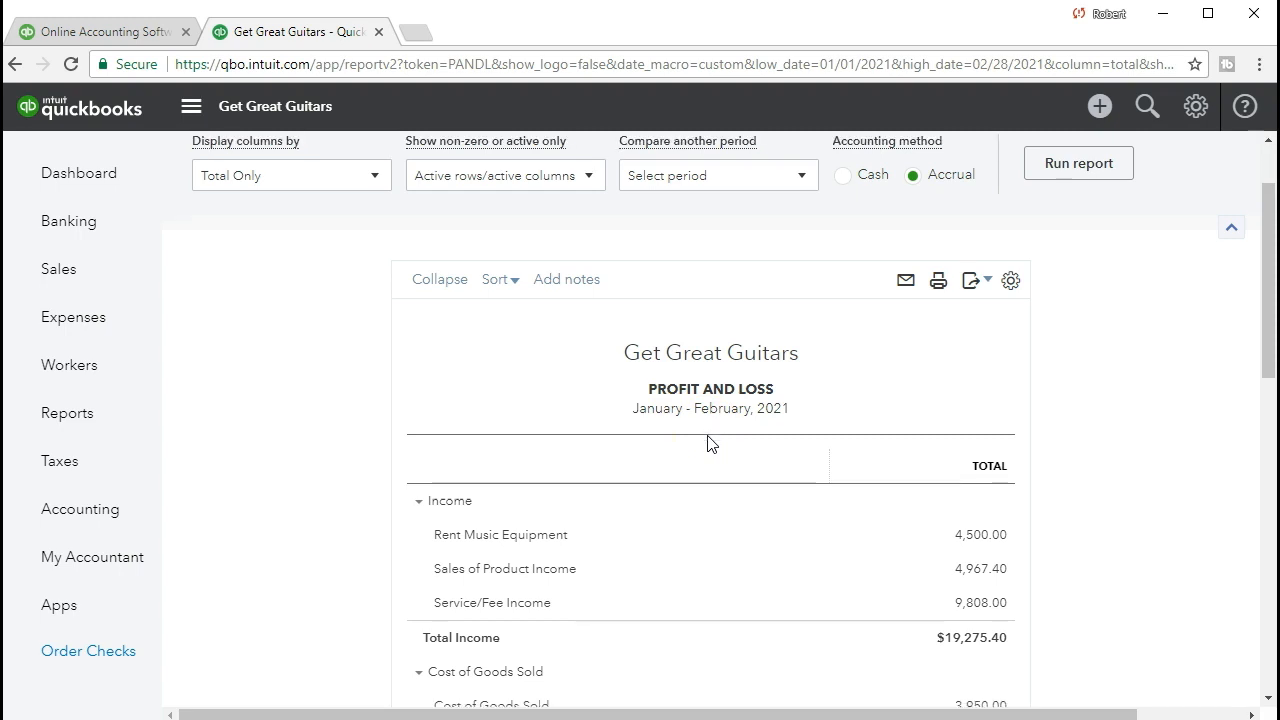
scroll(706, 445, down, 1)
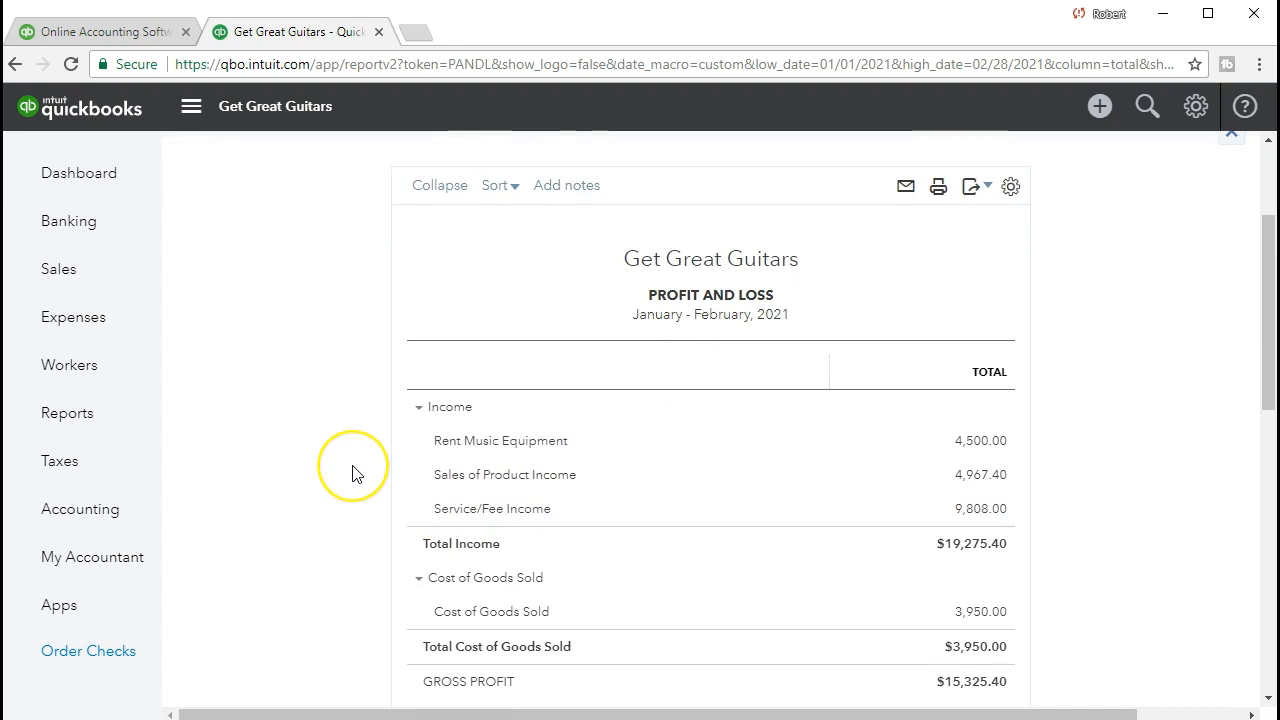
scroll(352, 474, down, 5)
scroll(352, 474, down, 3)
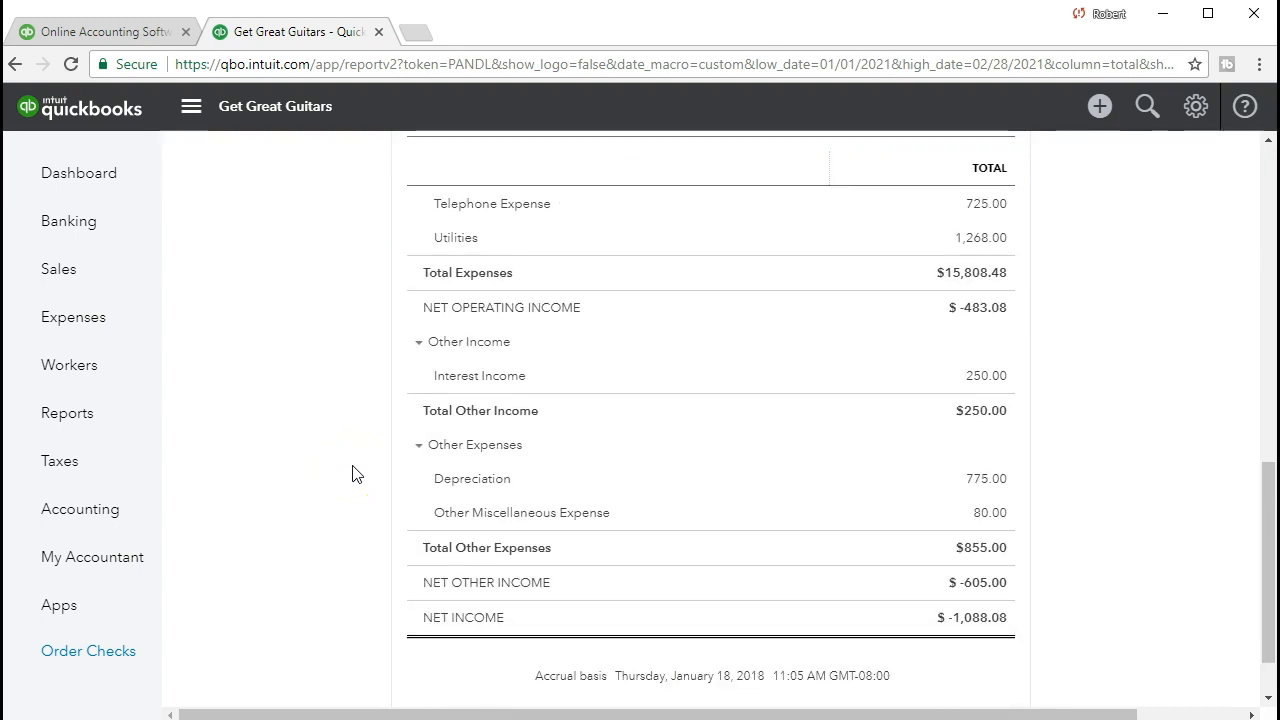
scroll(352, 474, up, 1)
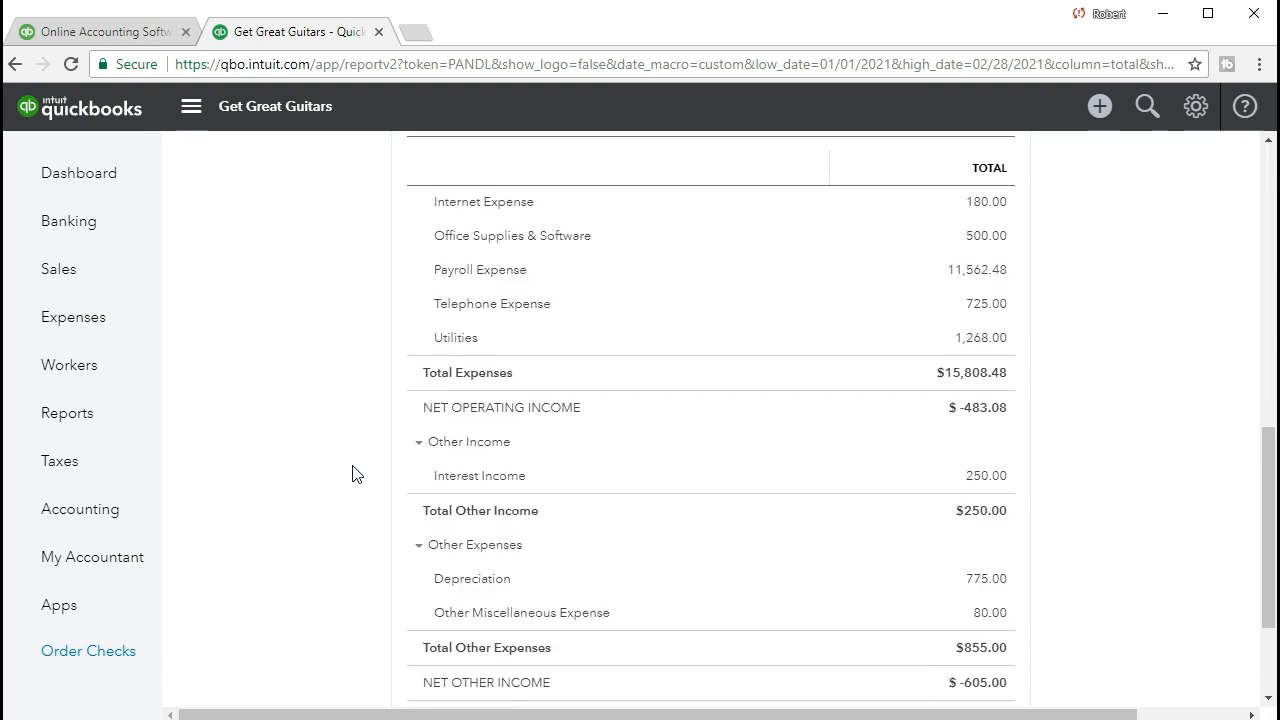
scroll(352, 474, up, 4)
scroll(352, 474, up, 2)
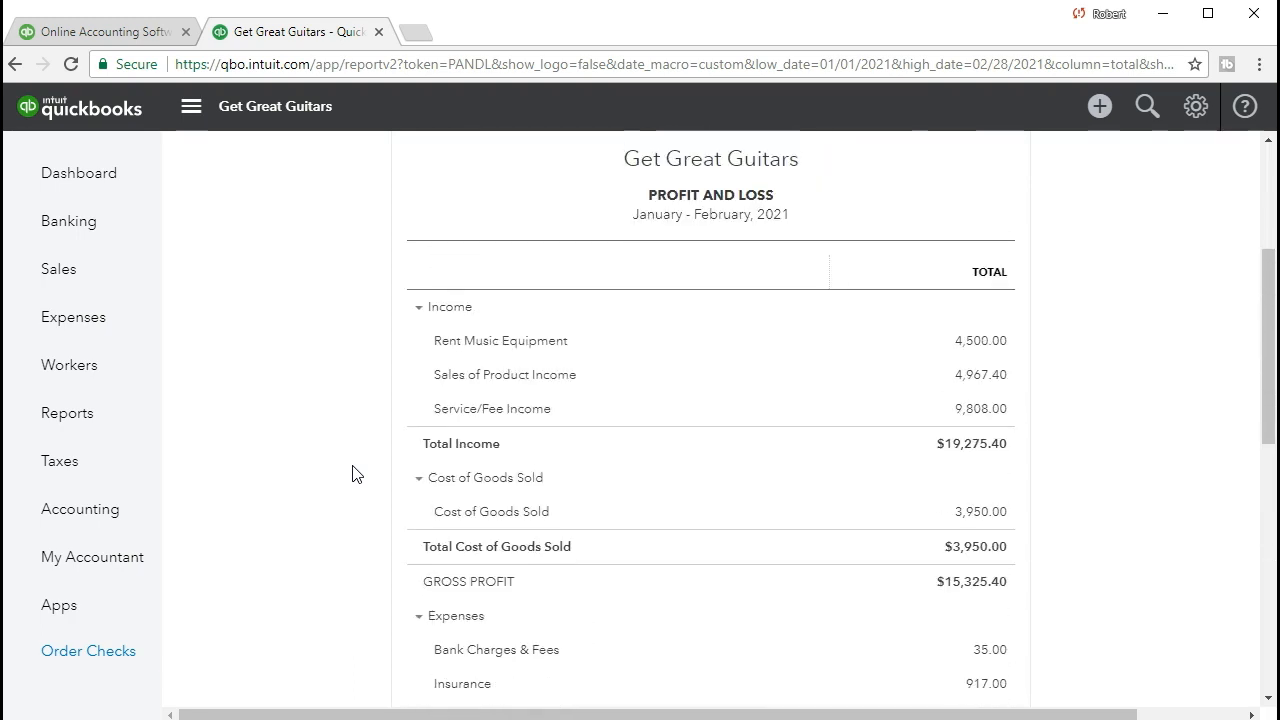
scroll(352, 474, down, 5)
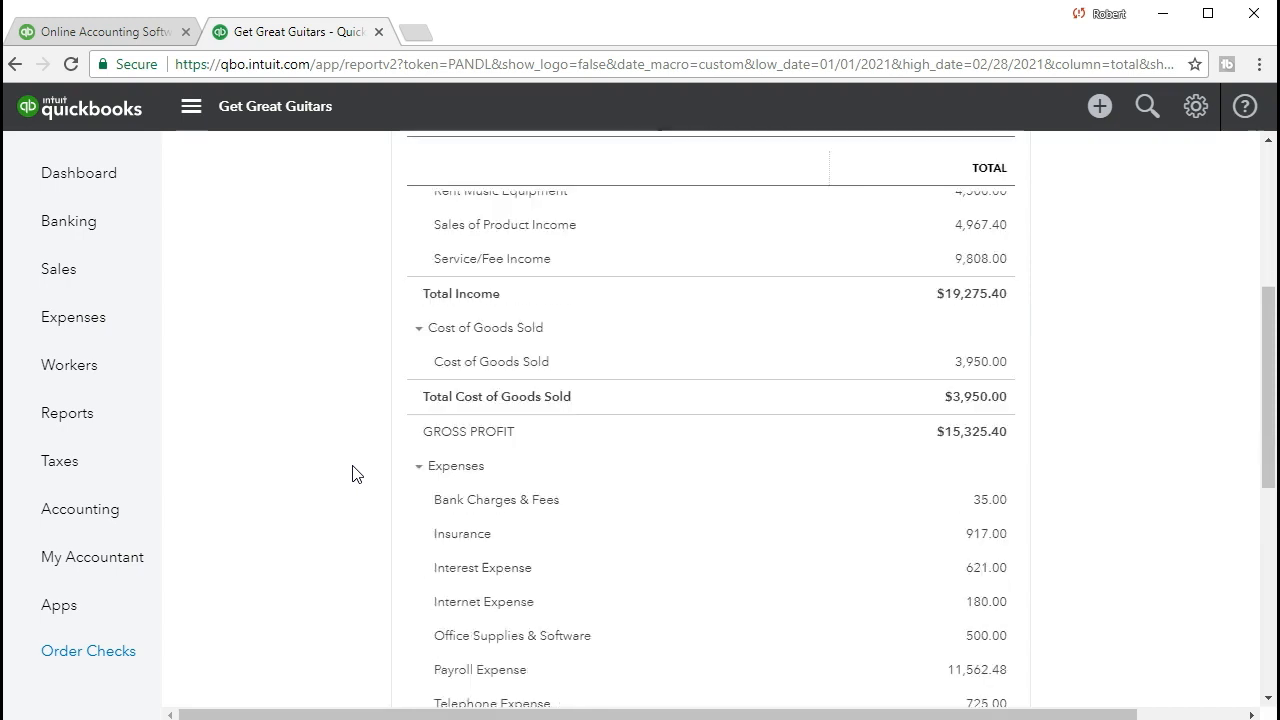
scroll(352, 474, down, 2)
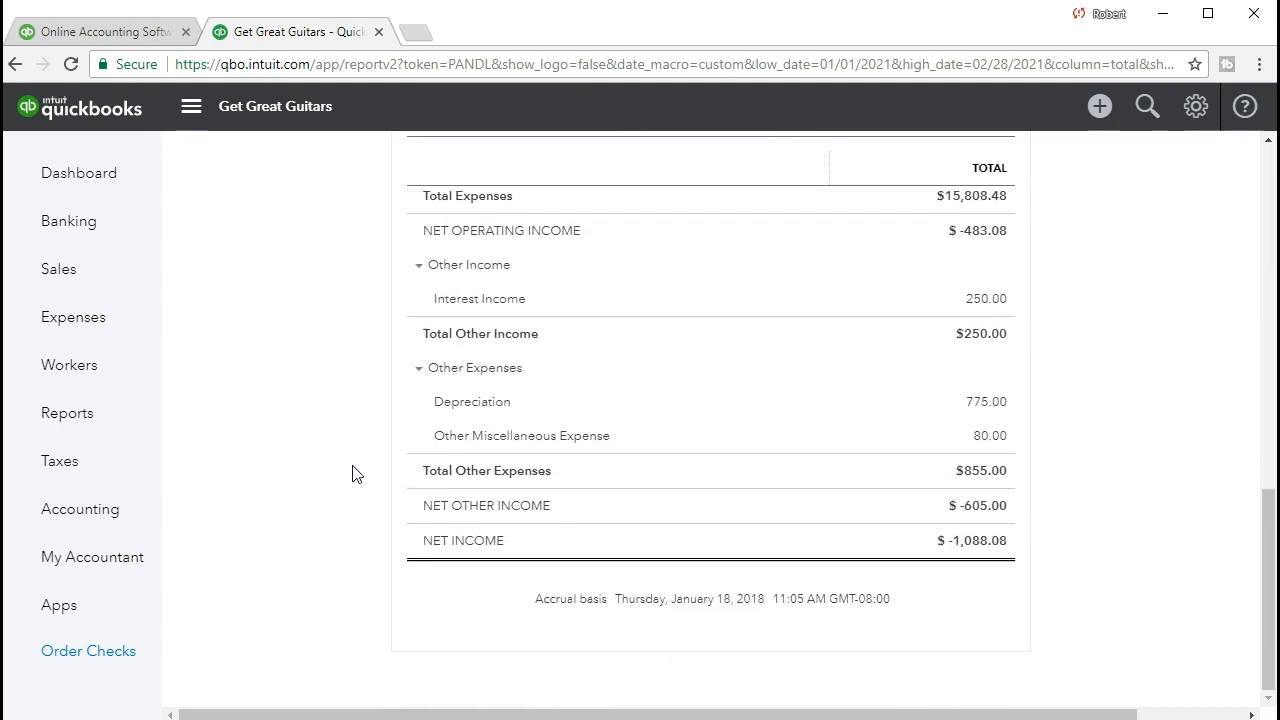
scroll(352, 474, up, 5)
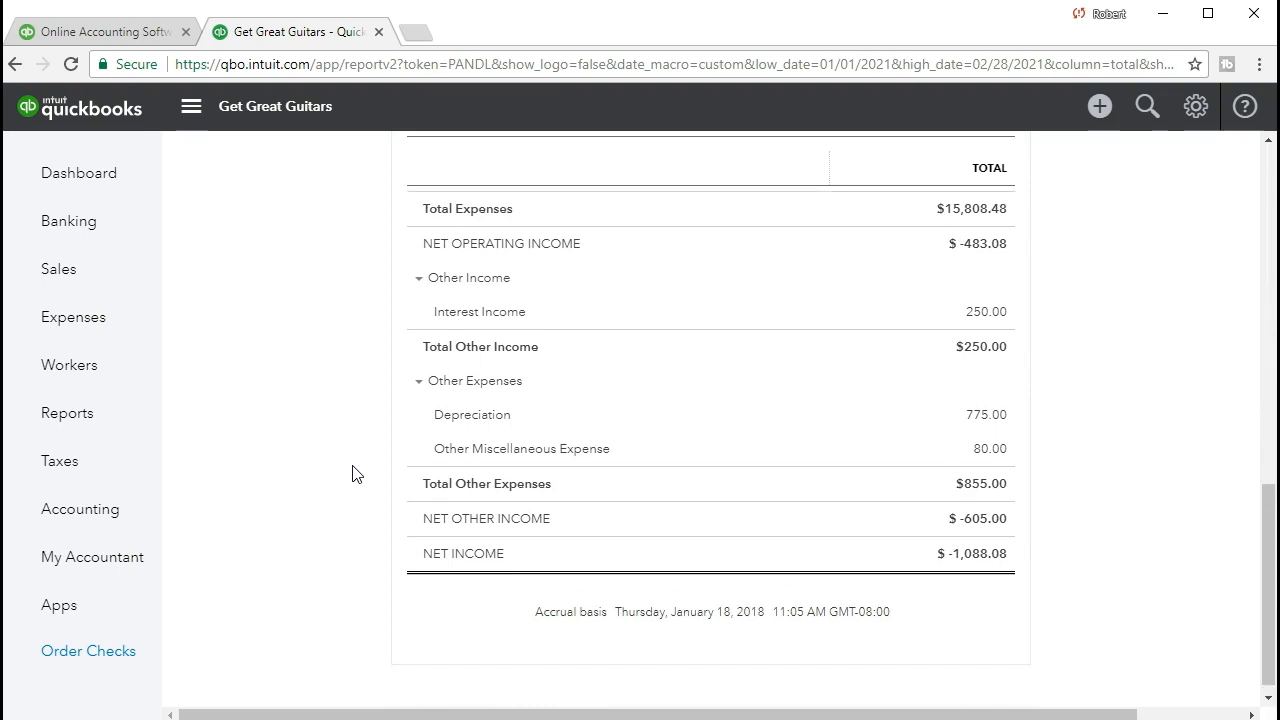
scroll(352, 474, up, 3)
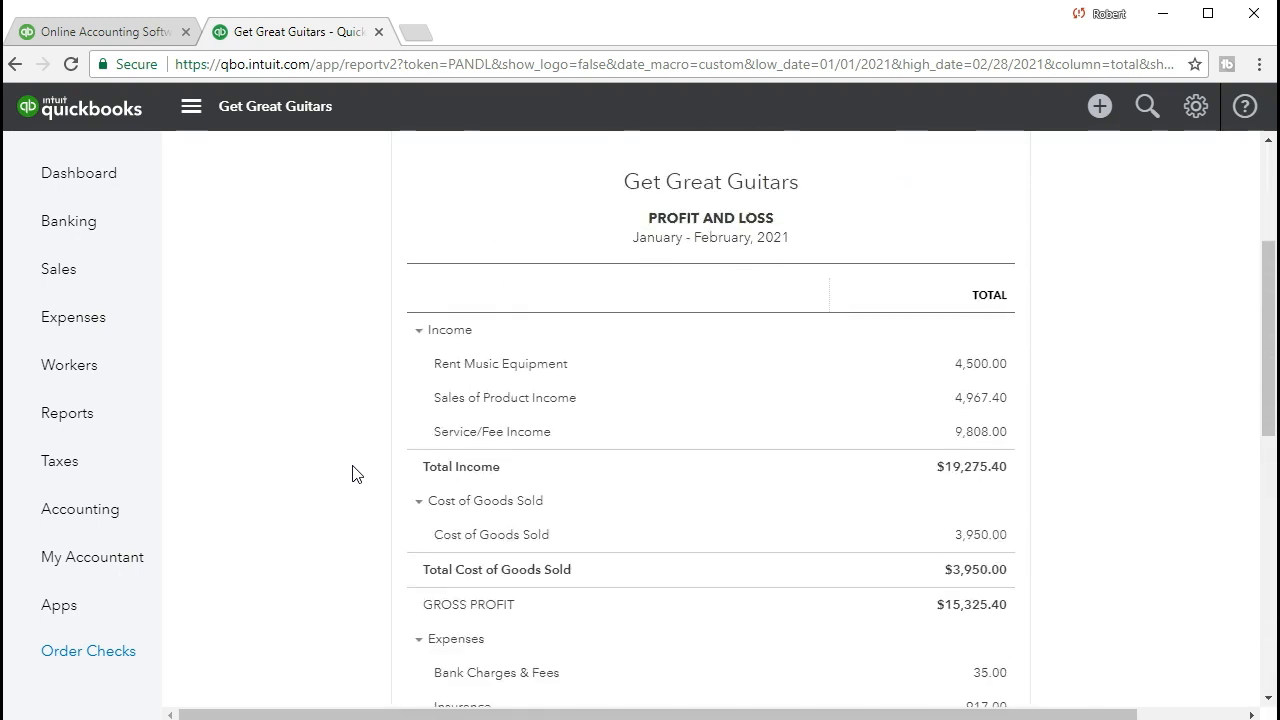
Collapse the Income, Cost of Goods Sold, Expenses, Other Income and Other Expenses sections of the report
click(418, 331)
click(418, 365)
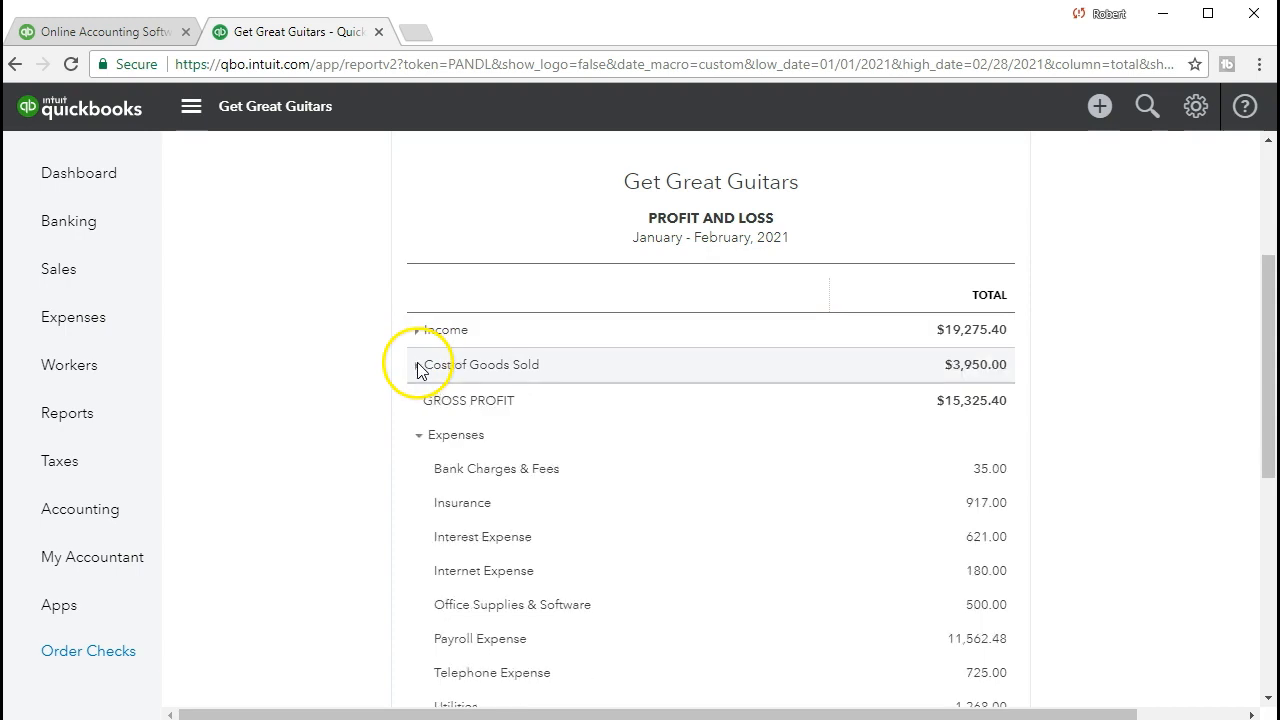
click(418, 435)
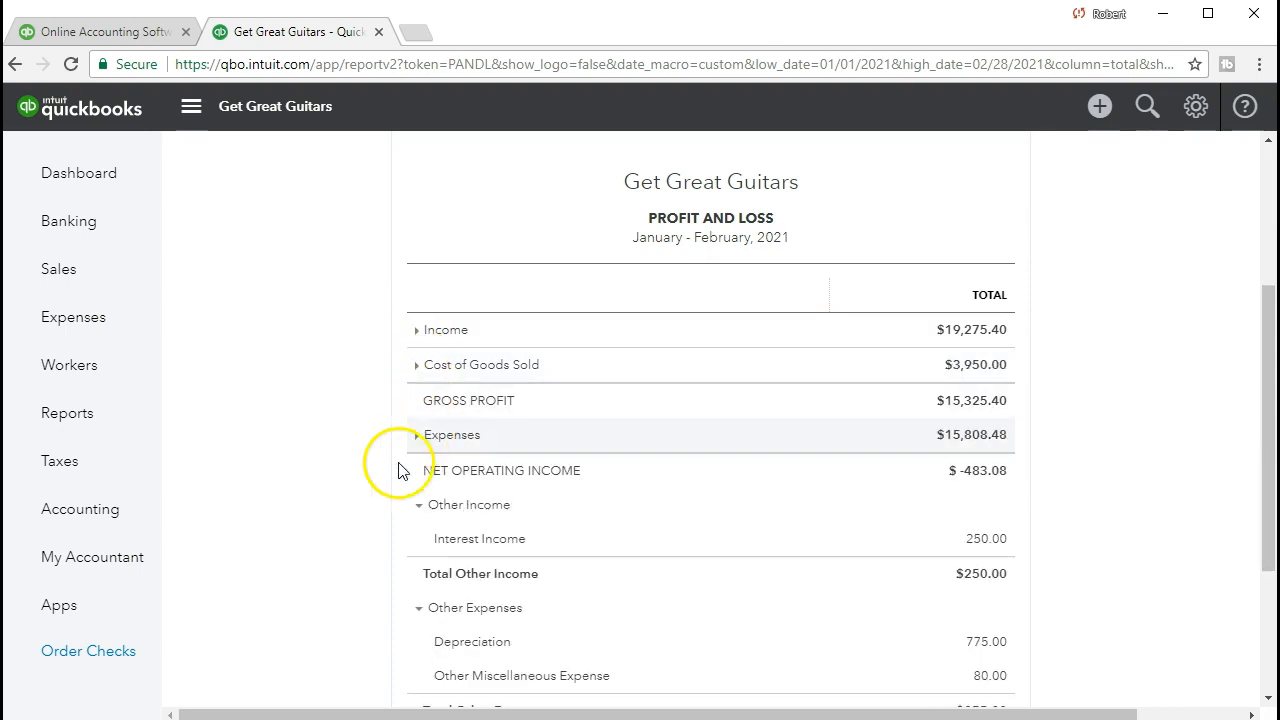
click(419, 505)
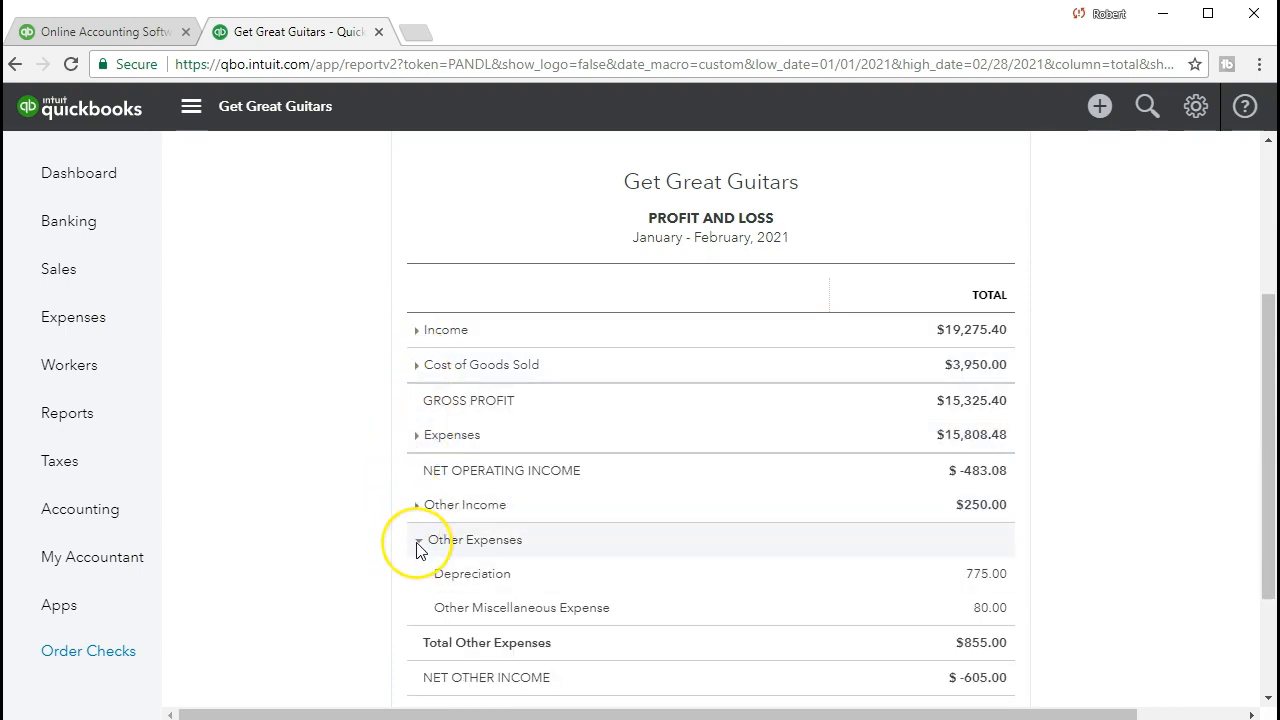
click(418, 541)
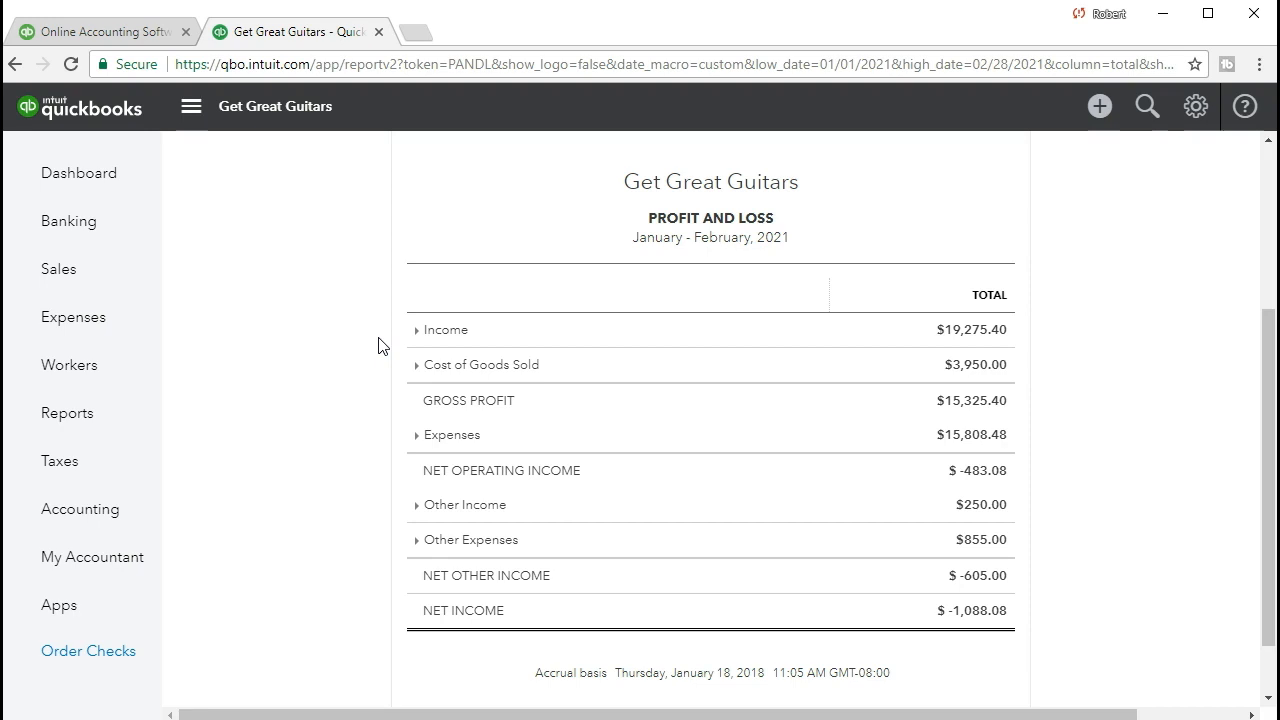
click(443, 350)
click(410, 411)
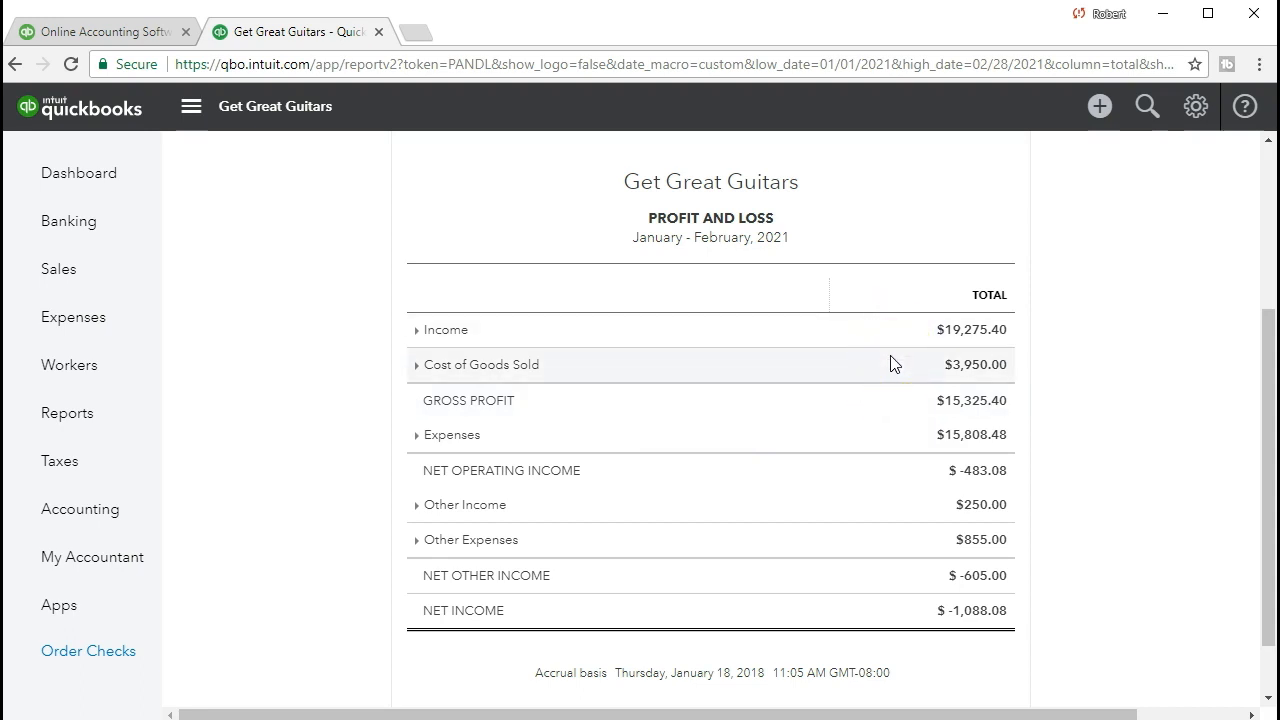
click(897, 400)
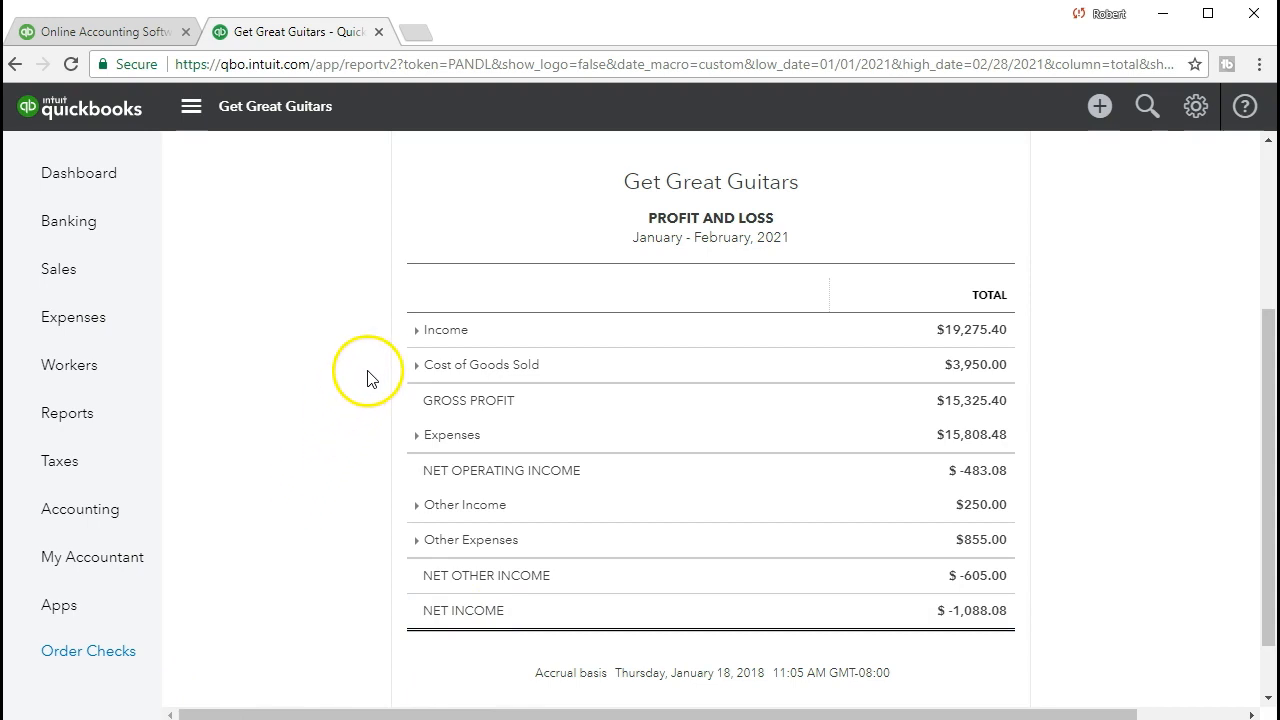
Expand the Income section and open the transaction report behind the Sales of Product Income total
click(419, 332)
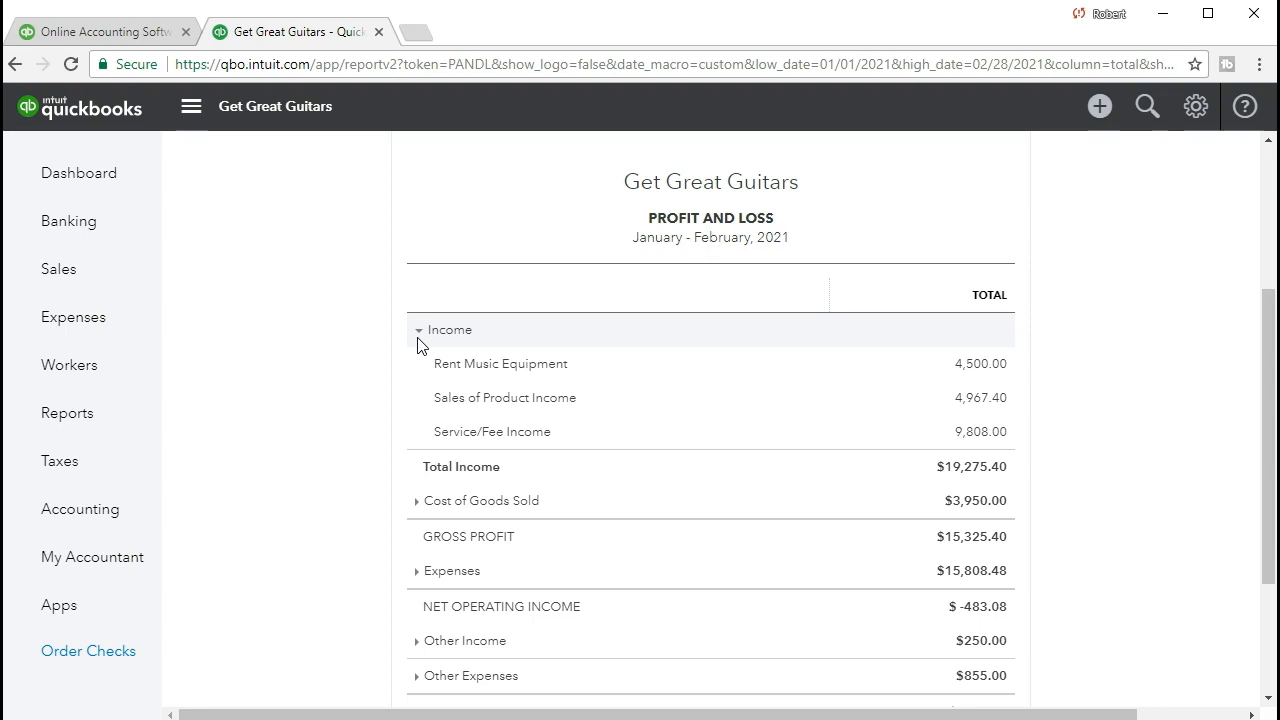
click(420, 364)
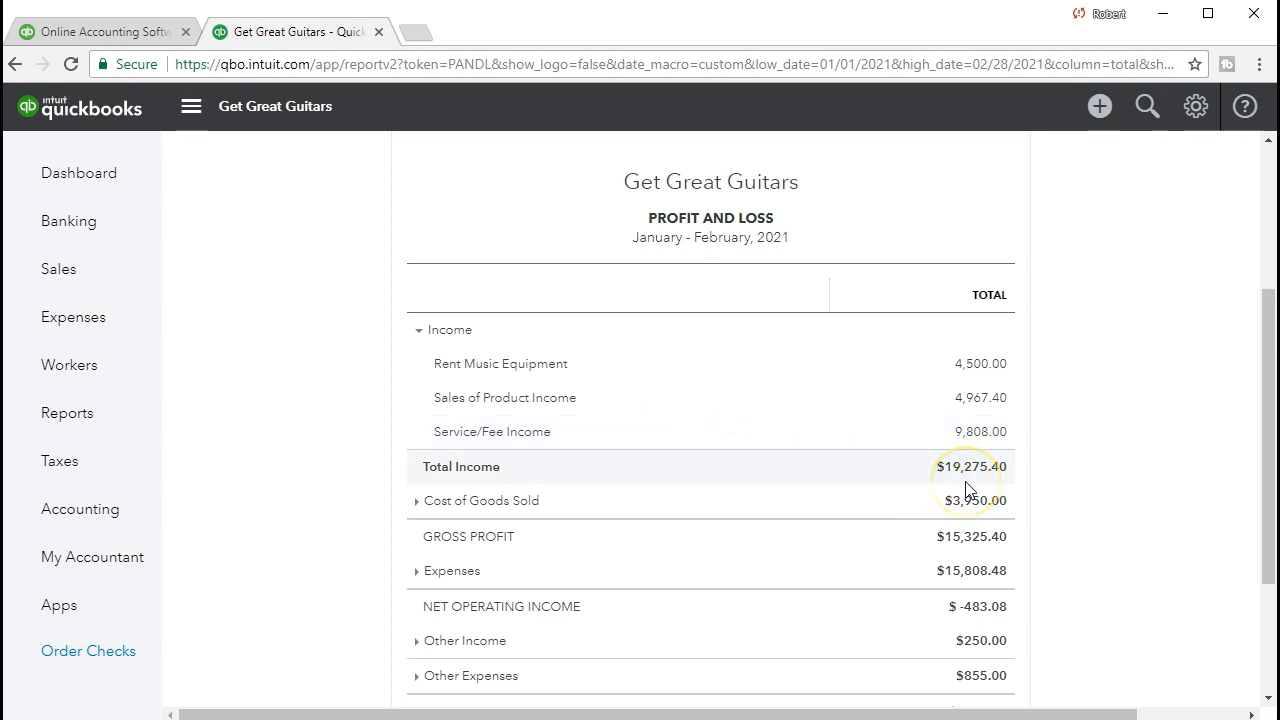
click(988, 410)
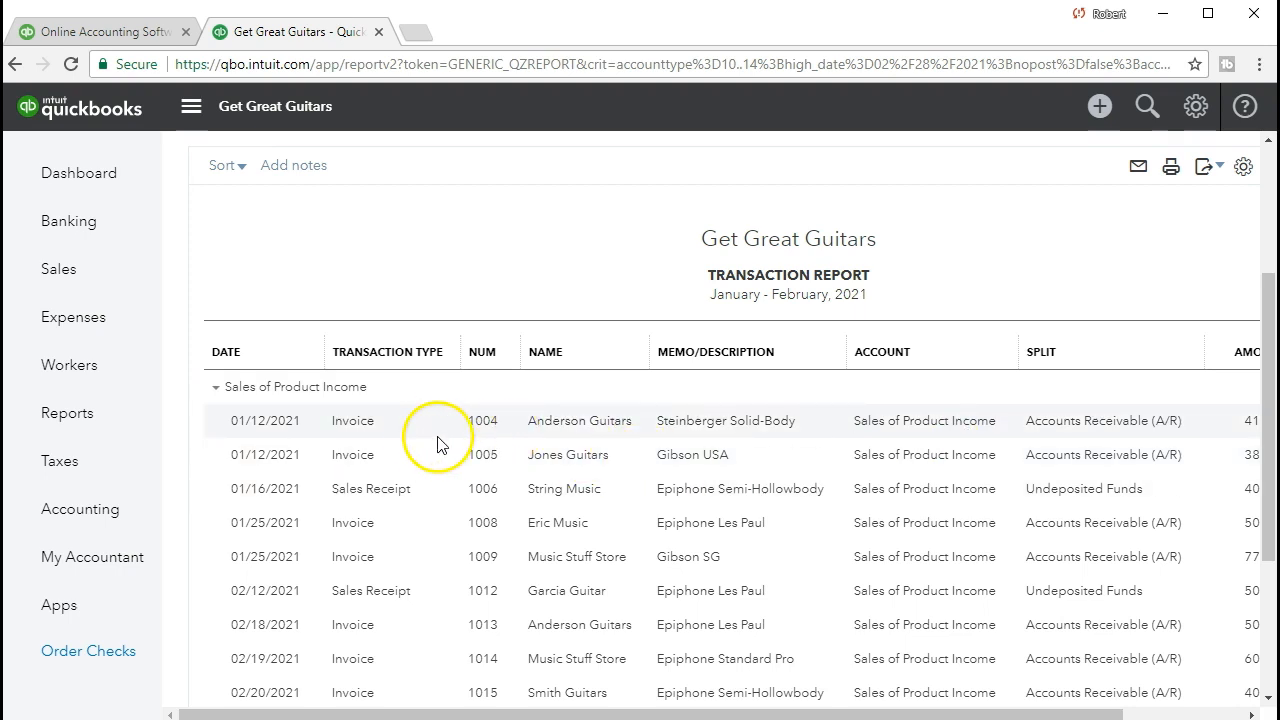
Review the transactions listed under Sales of Product Income and return to the Profit and Loss report summary
scroll(417, 487, down, 3)
scroll(417, 487, up, 2)
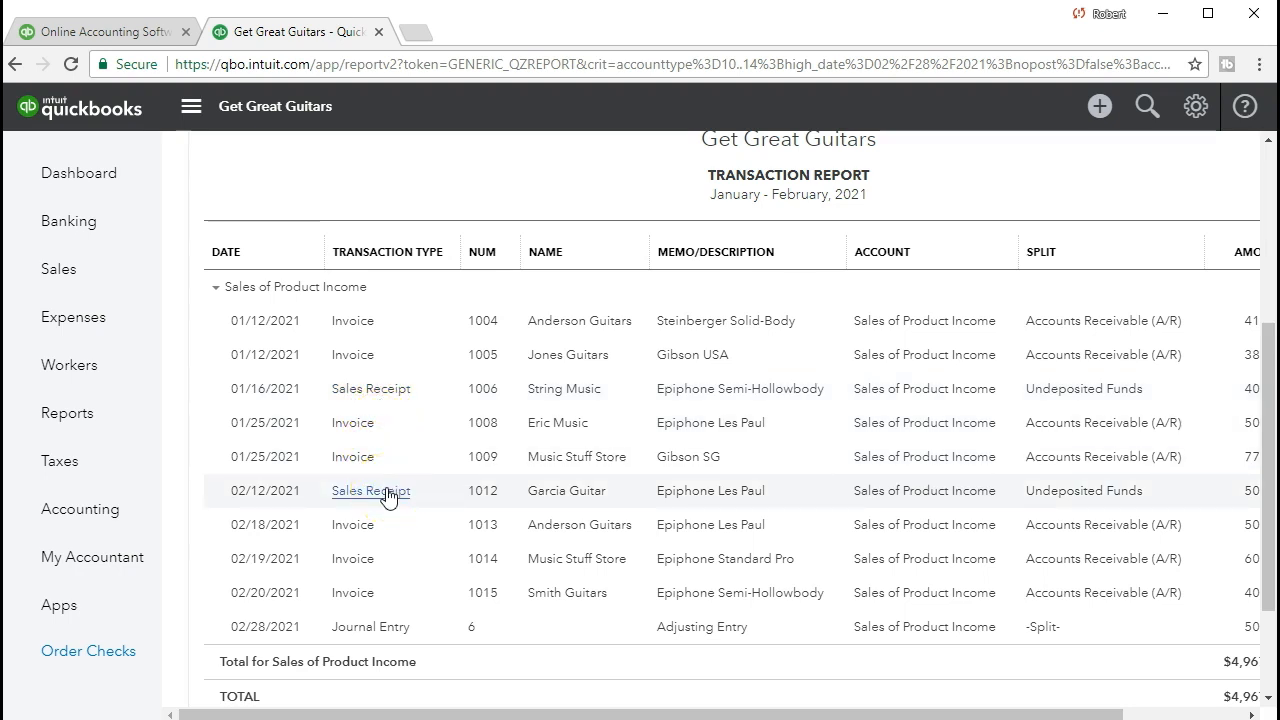
scroll(388, 497, up, 4)
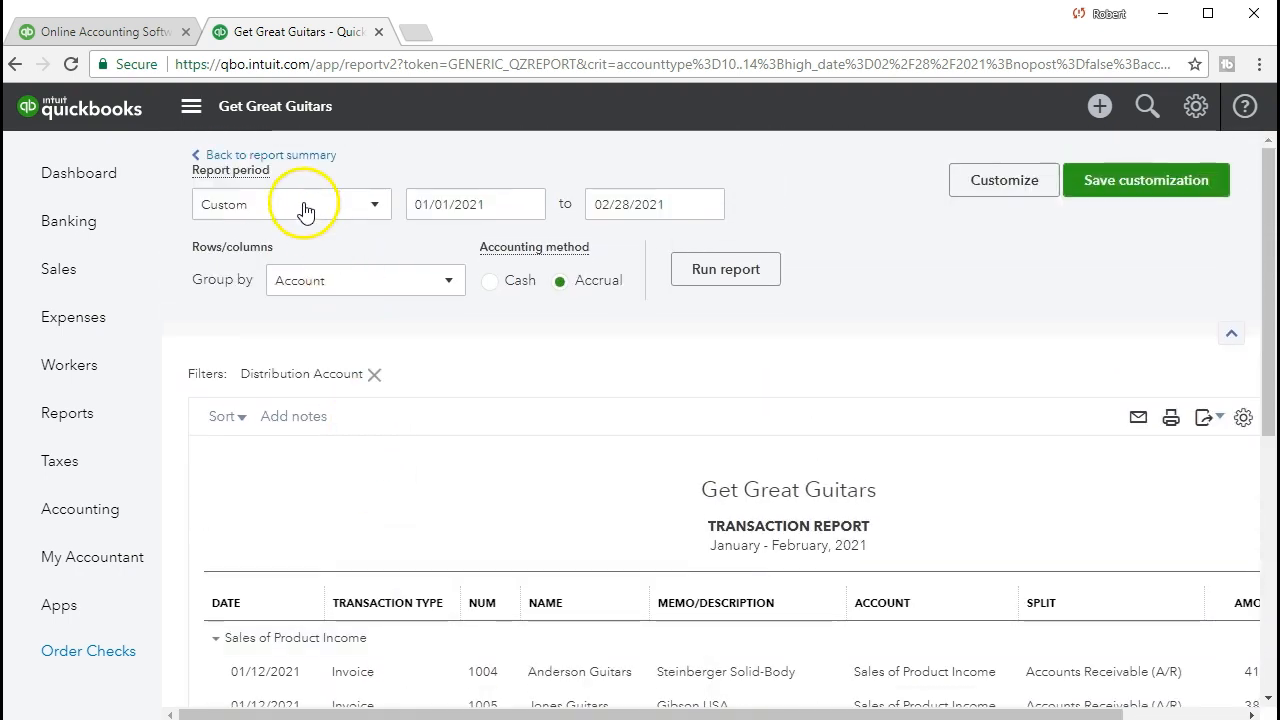
click(293, 160)
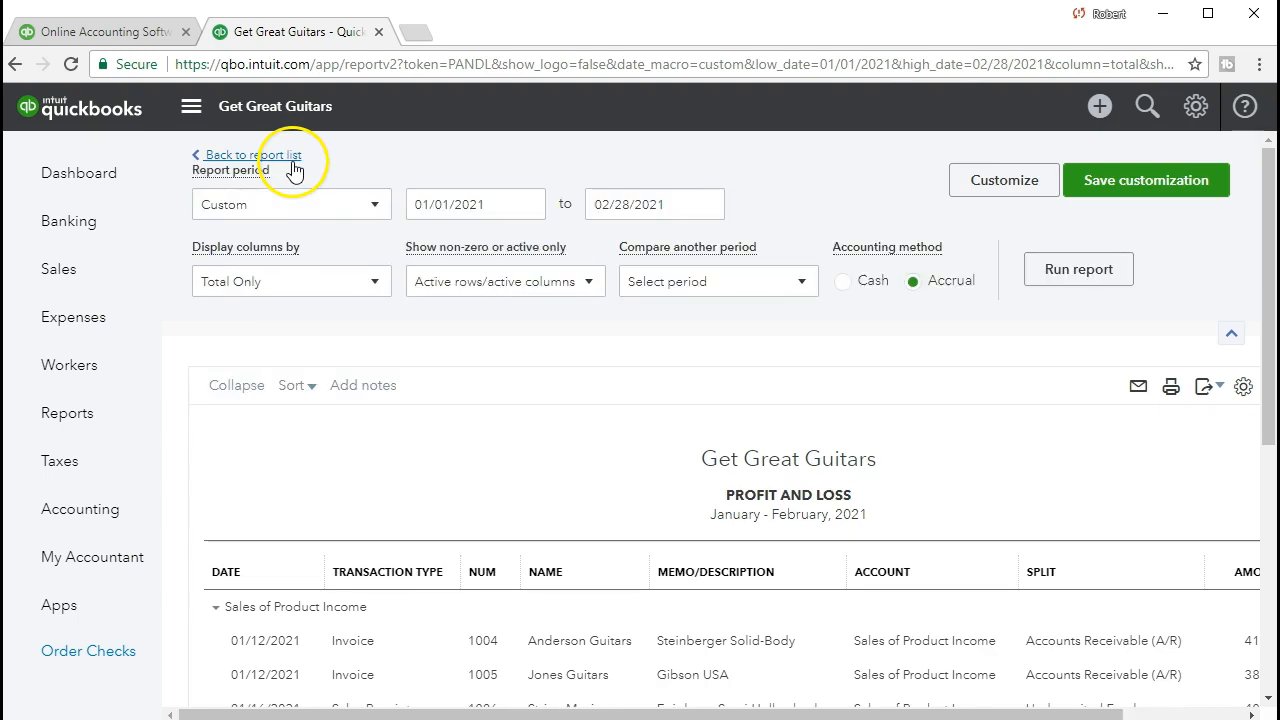
Collapse the Income, Cost of Goods Sold, Expenses, Other Income and Other Expenses sections of the Profit and Loss report
scroll(380, 486, down, 3)
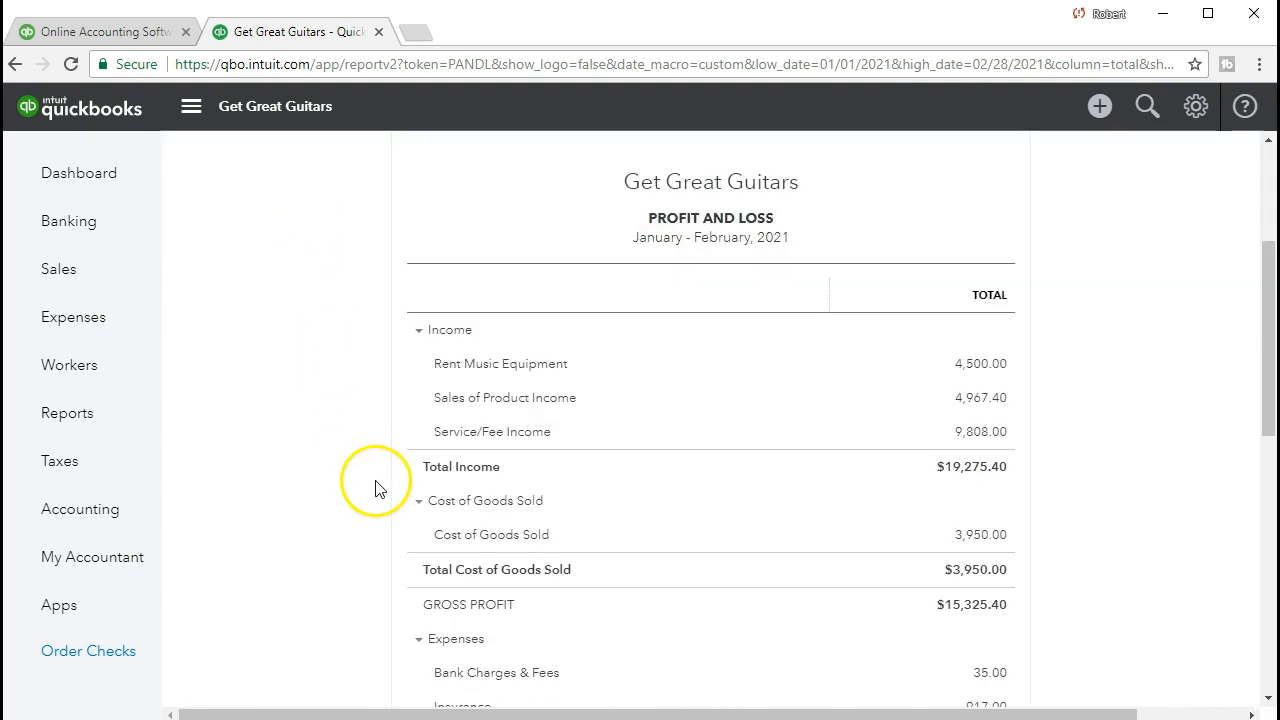
click(418, 332)
click(417, 367)
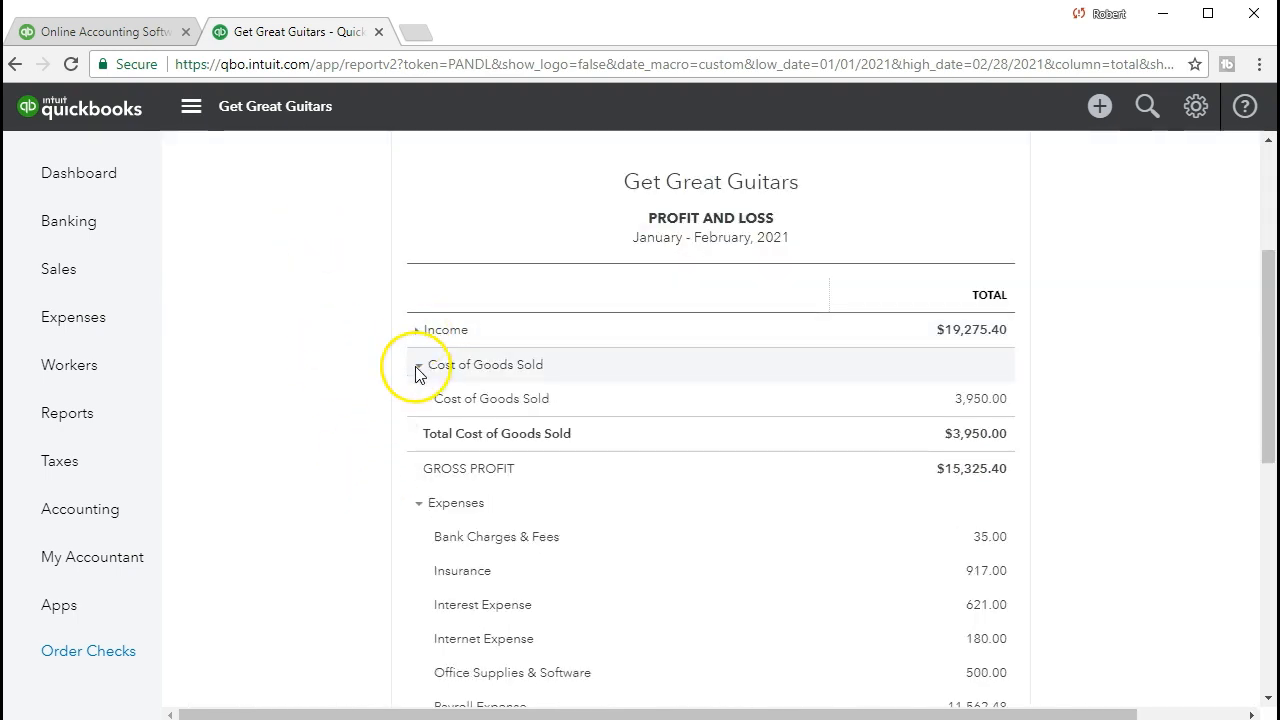
click(418, 434)
click(417, 505)
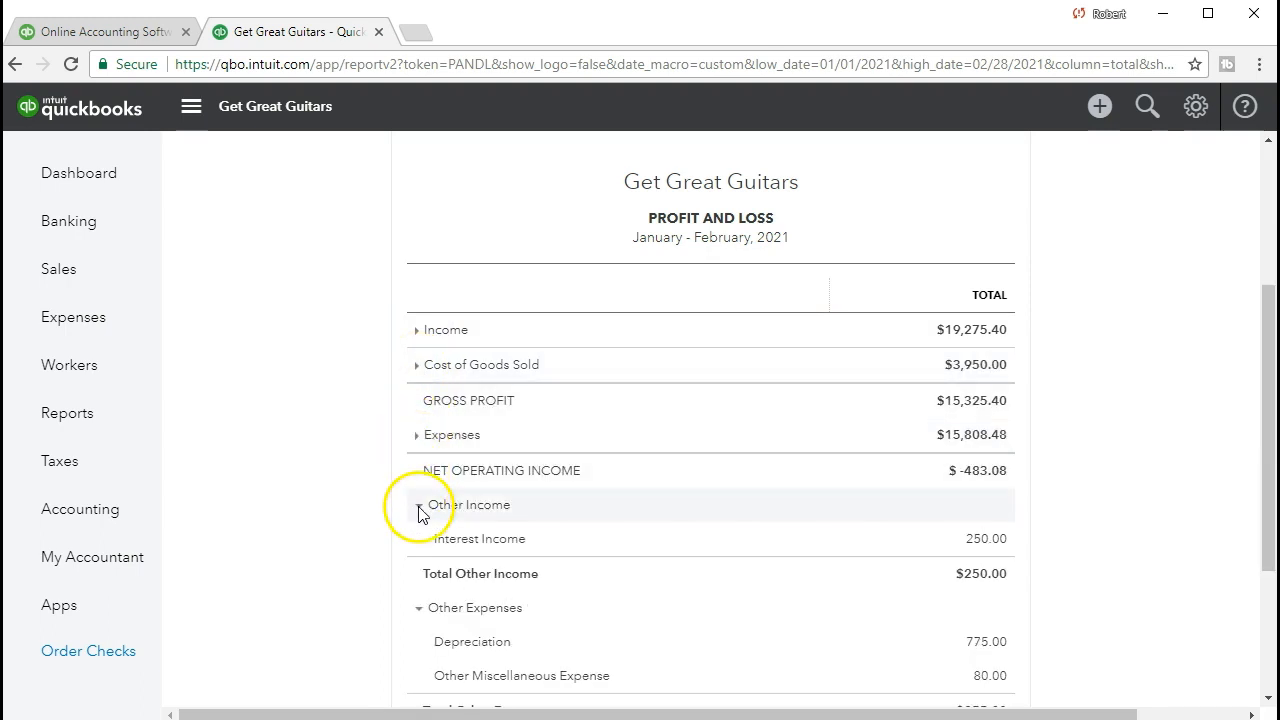
click(417, 540)
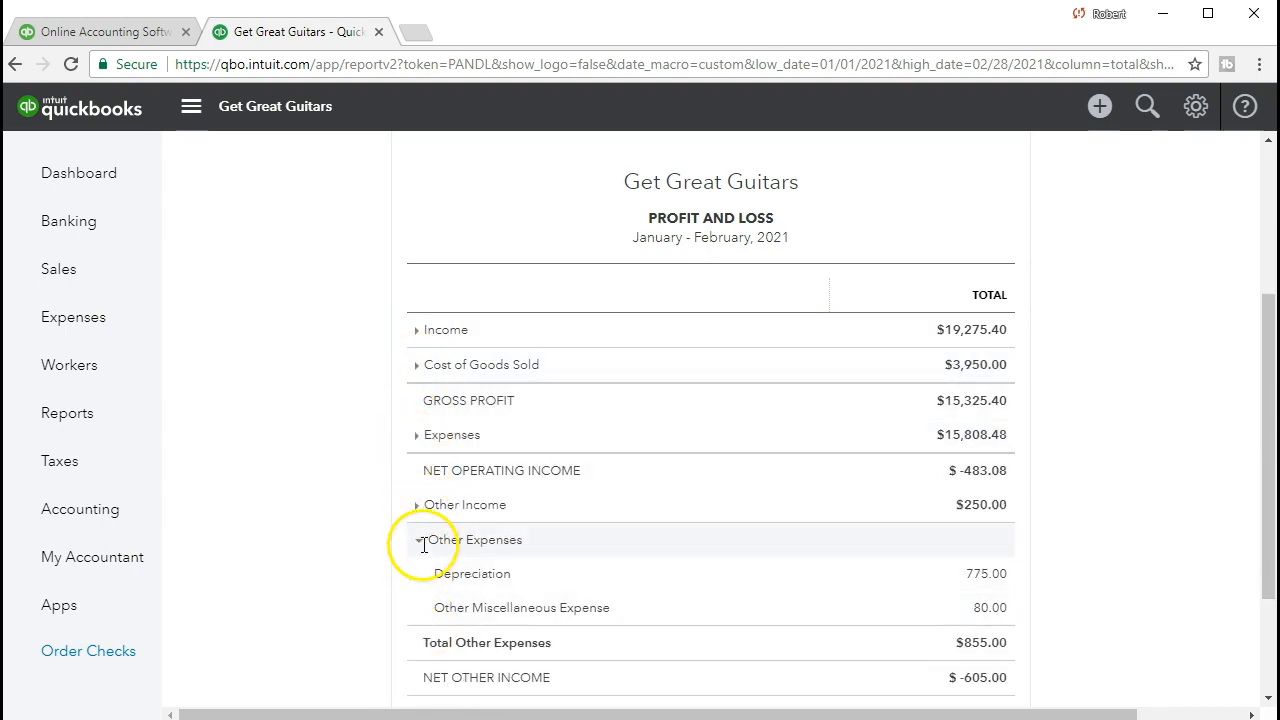
Expand the Cost of Goods Sold section to review its account and total, and collapse it again
click(417, 365)
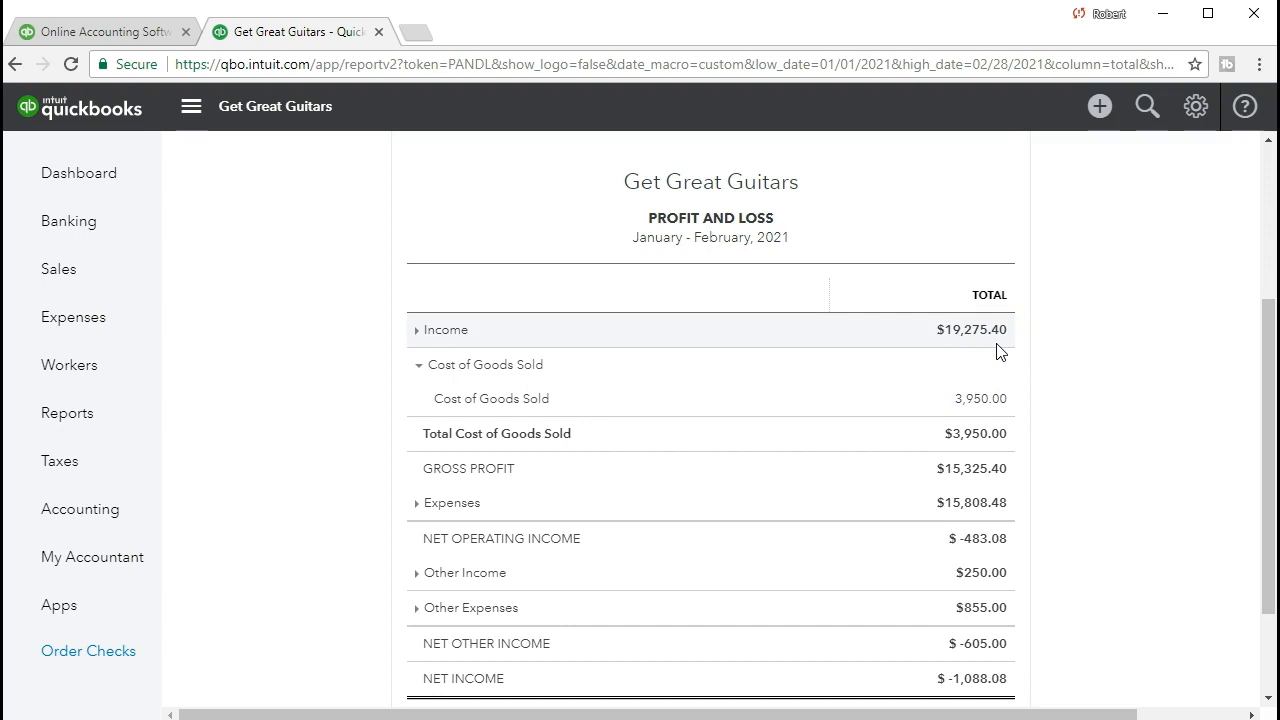
click(1015, 377)
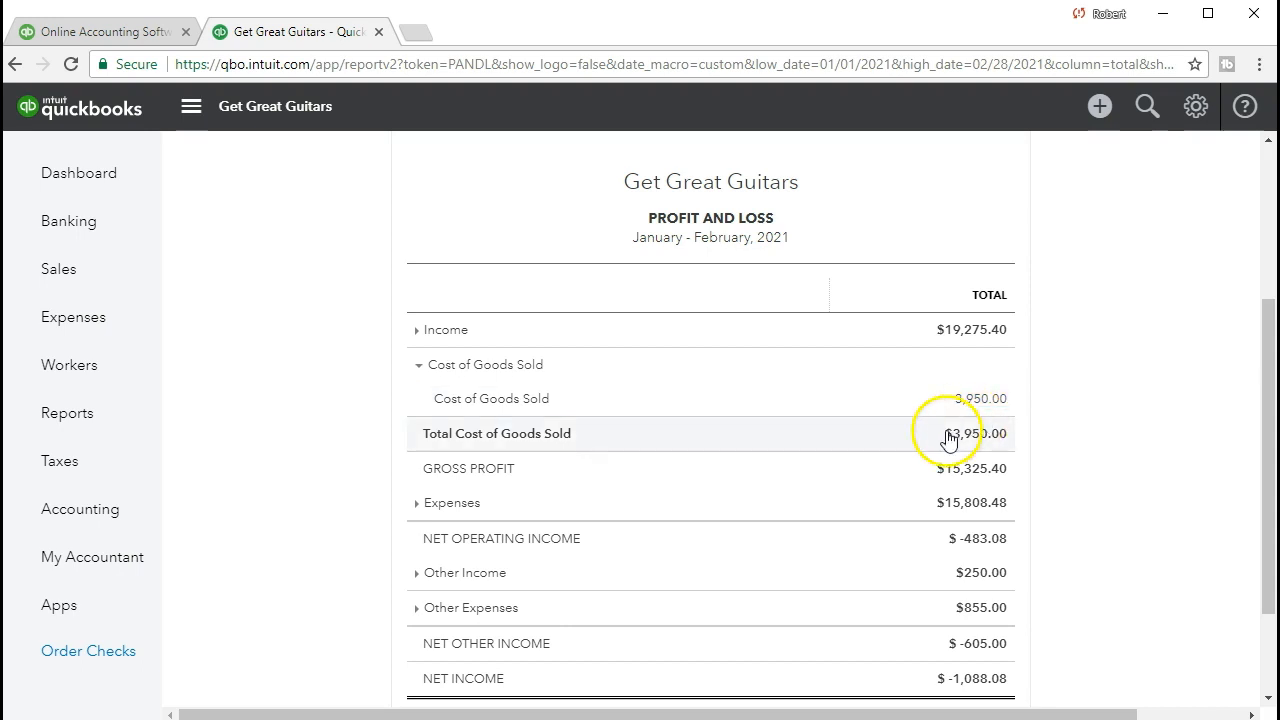
click(420, 368)
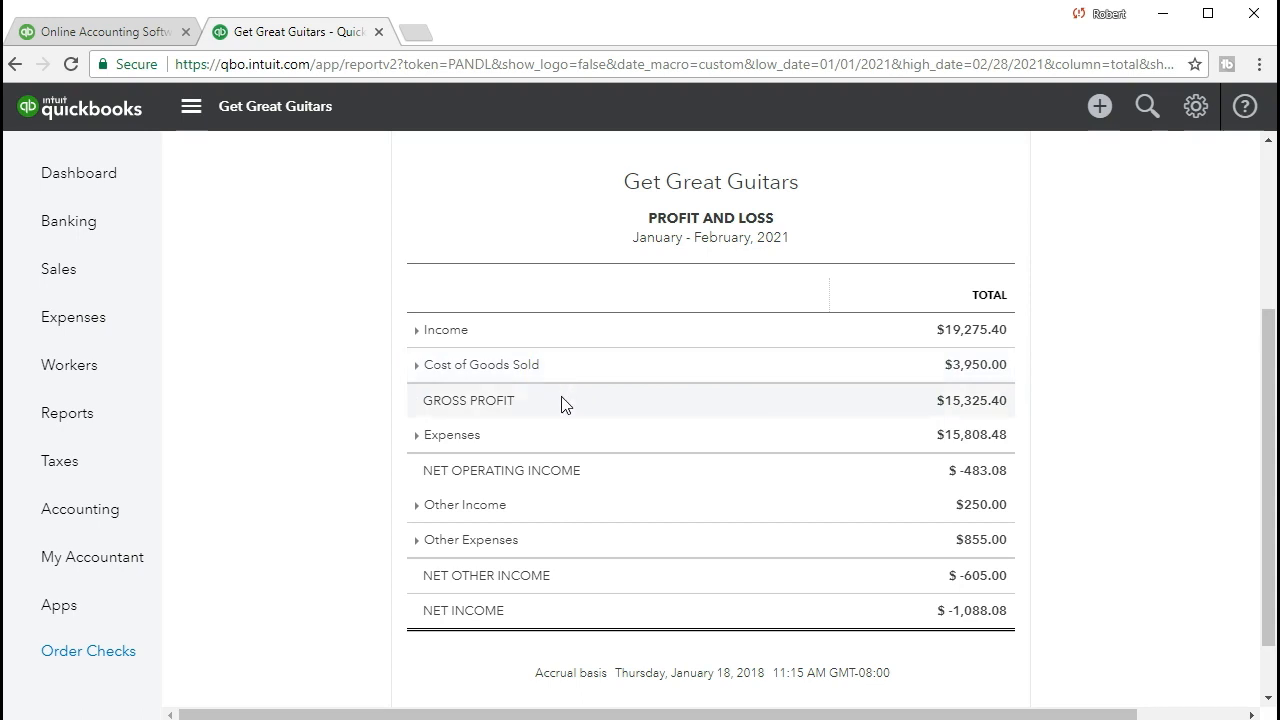
Expand the Expenses section to examine its individual expense accounts, and collapse it again
click(417, 439)
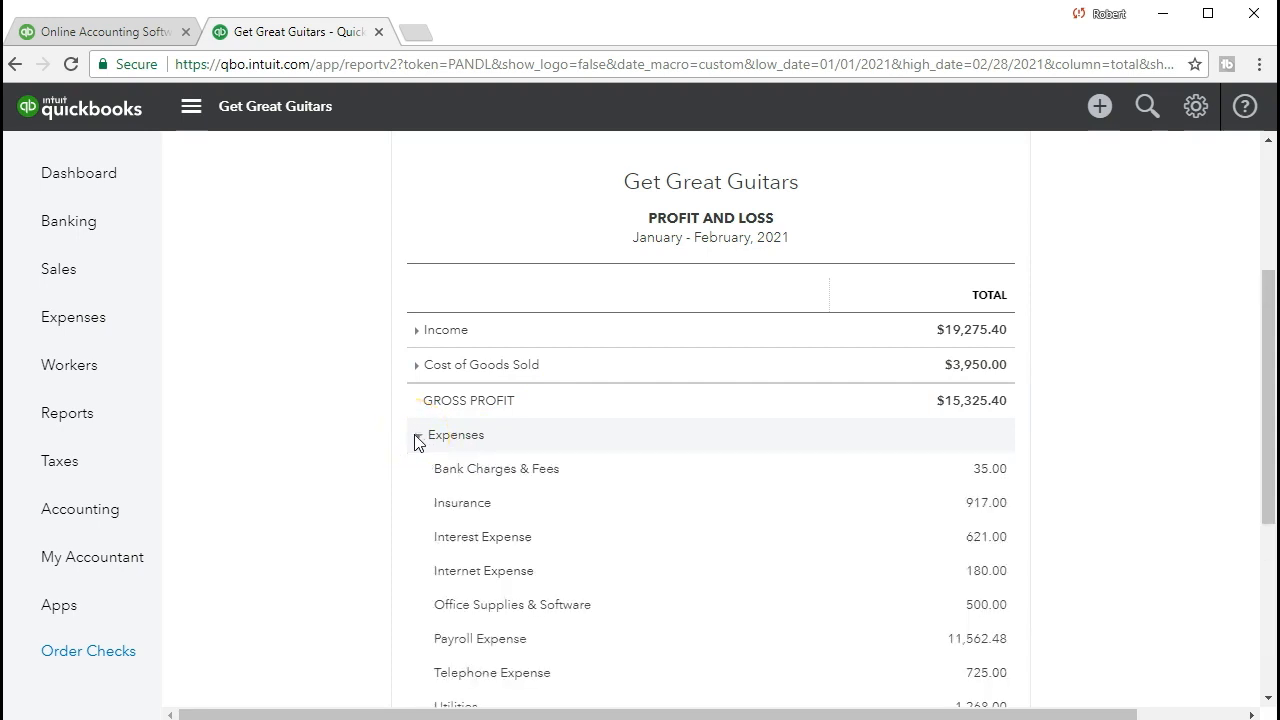
scroll(418, 443, down, 1)
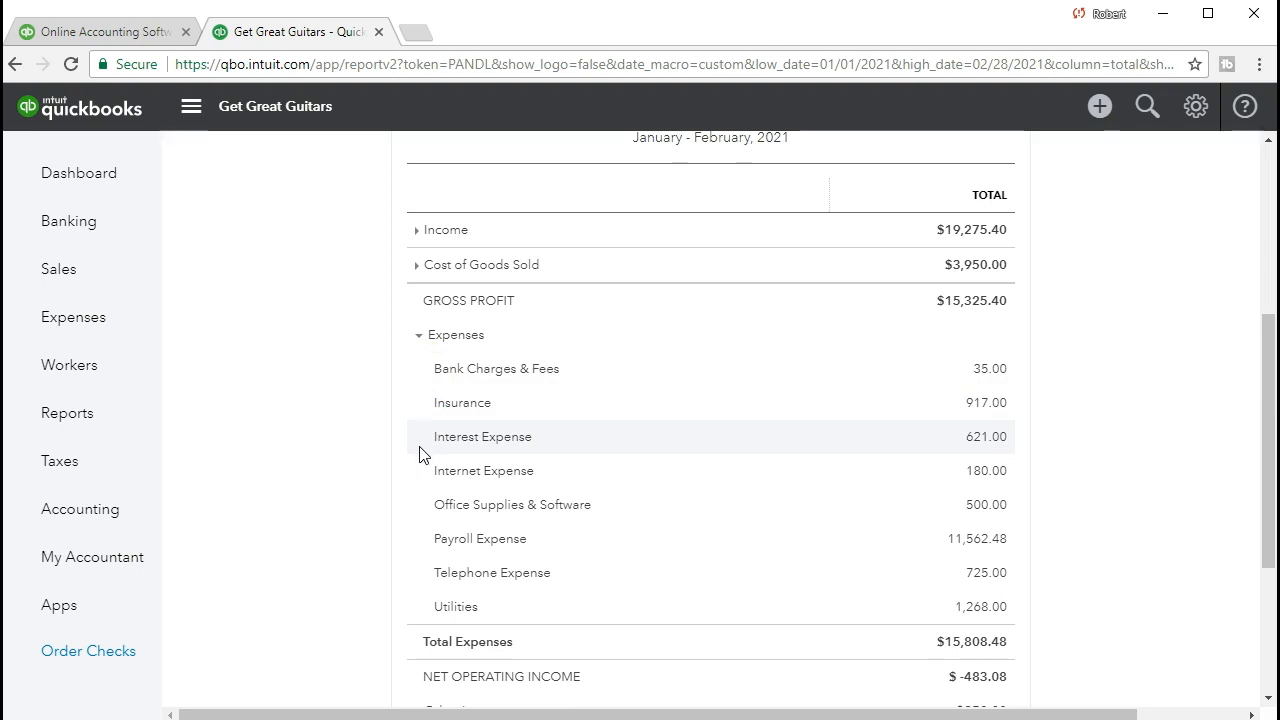
click(419, 474)
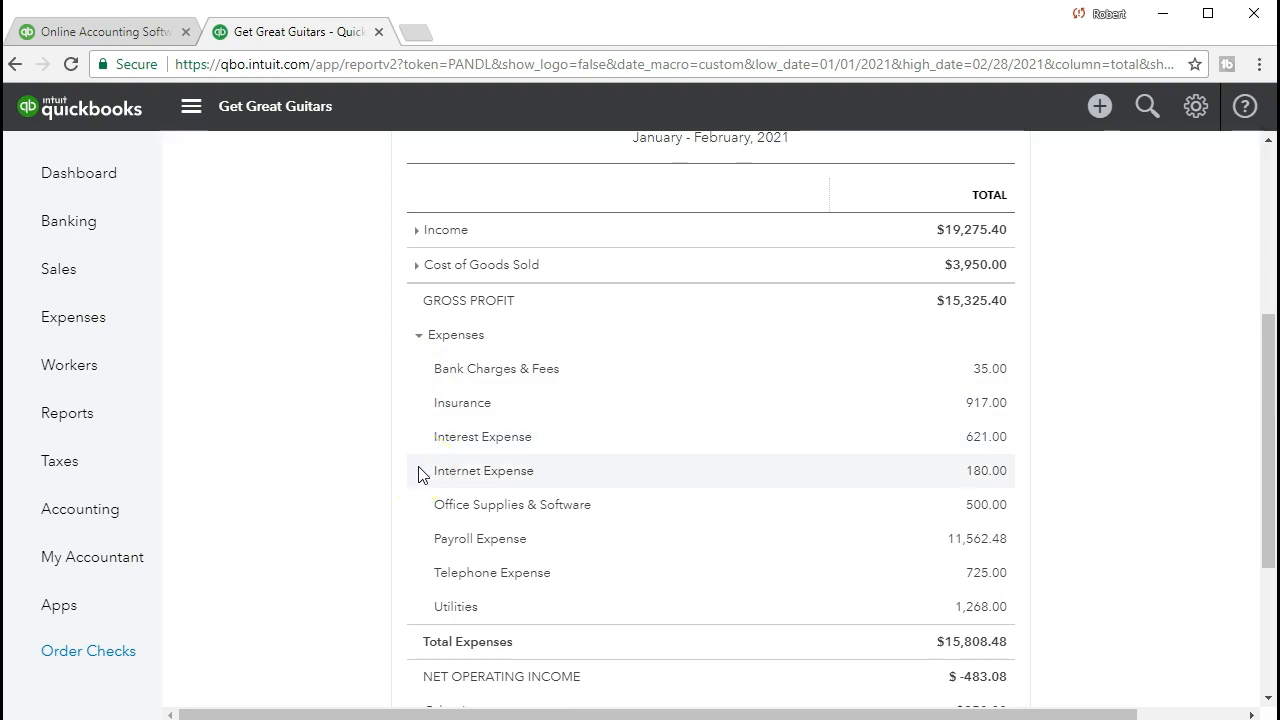
click(435, 472)
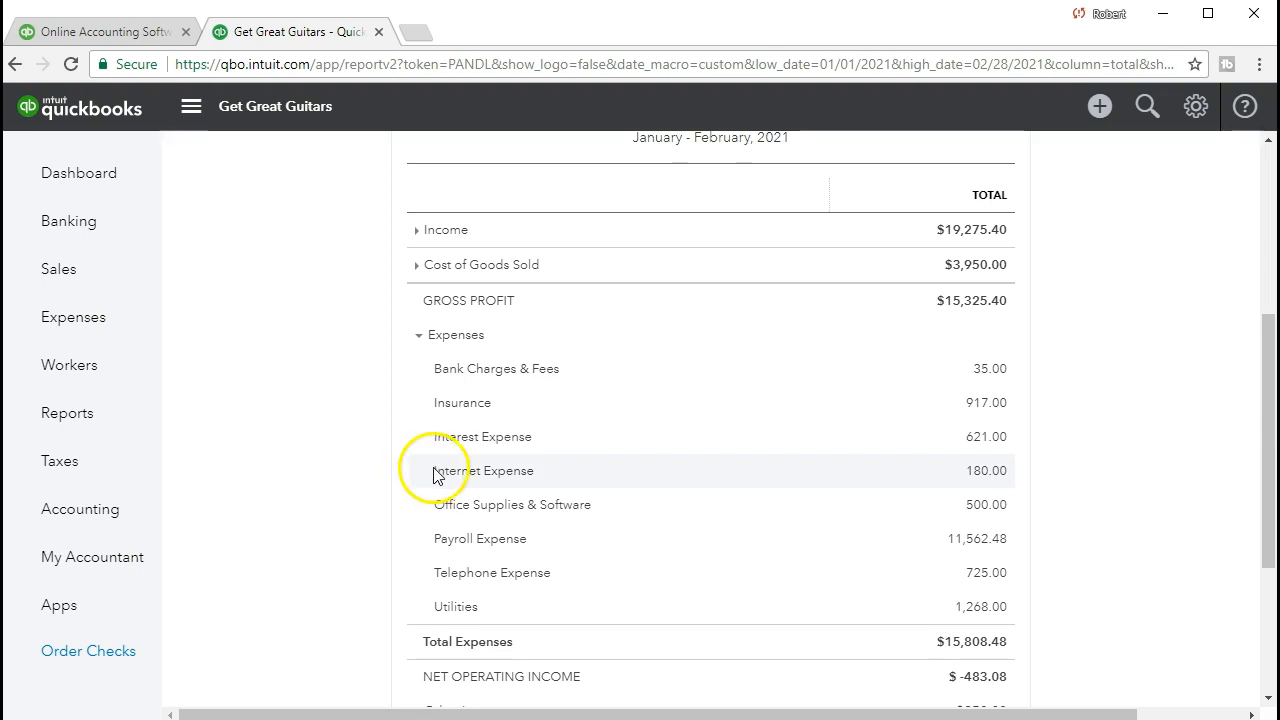
click(567, 461)
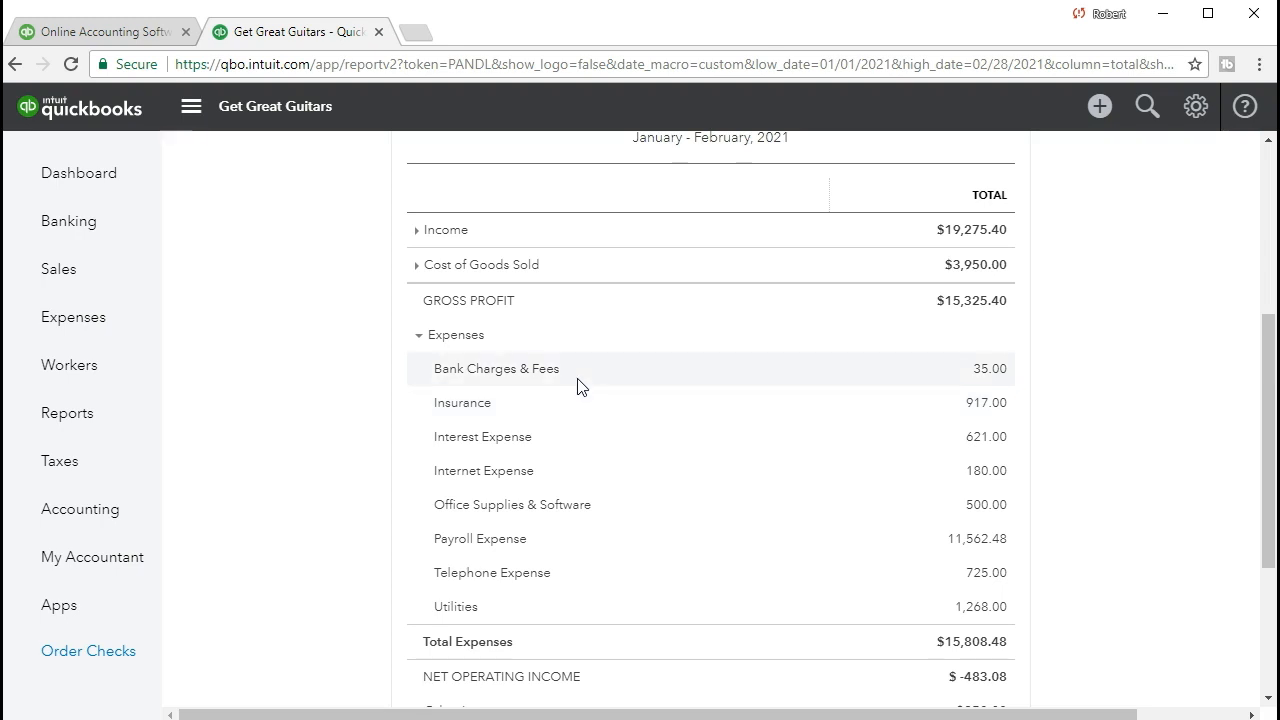
click(575, 397)
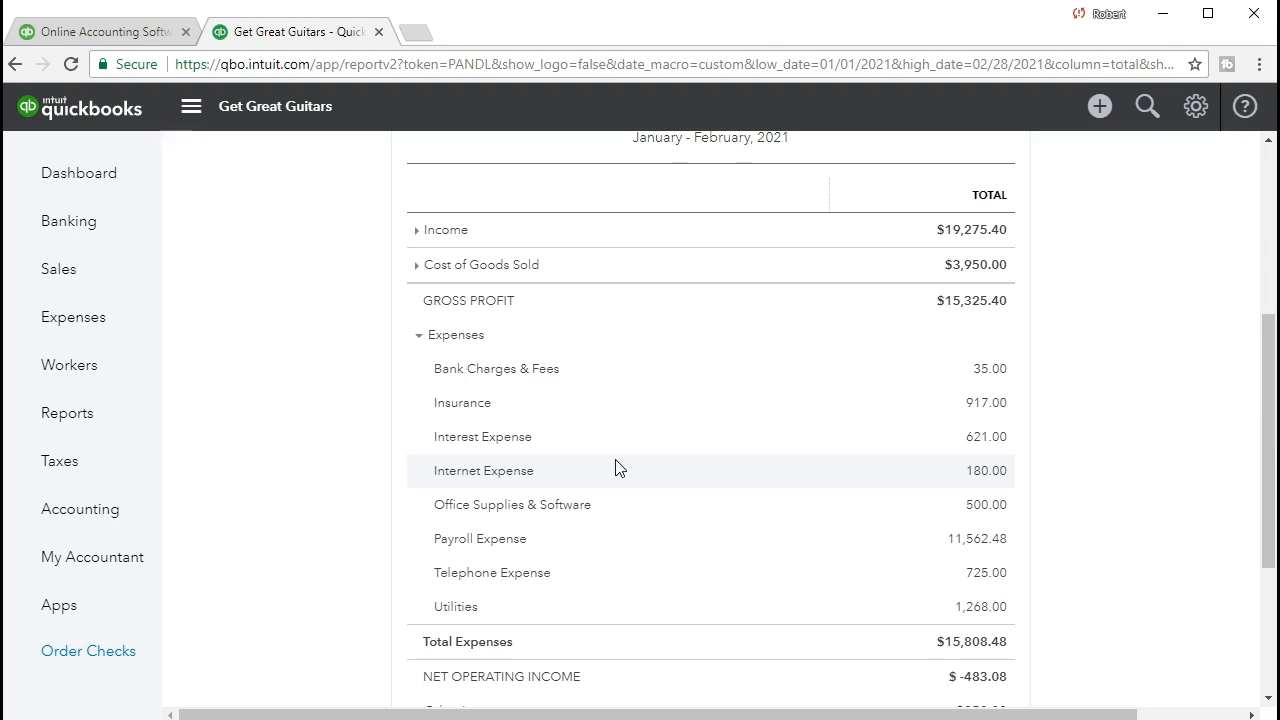
click(419, 337)
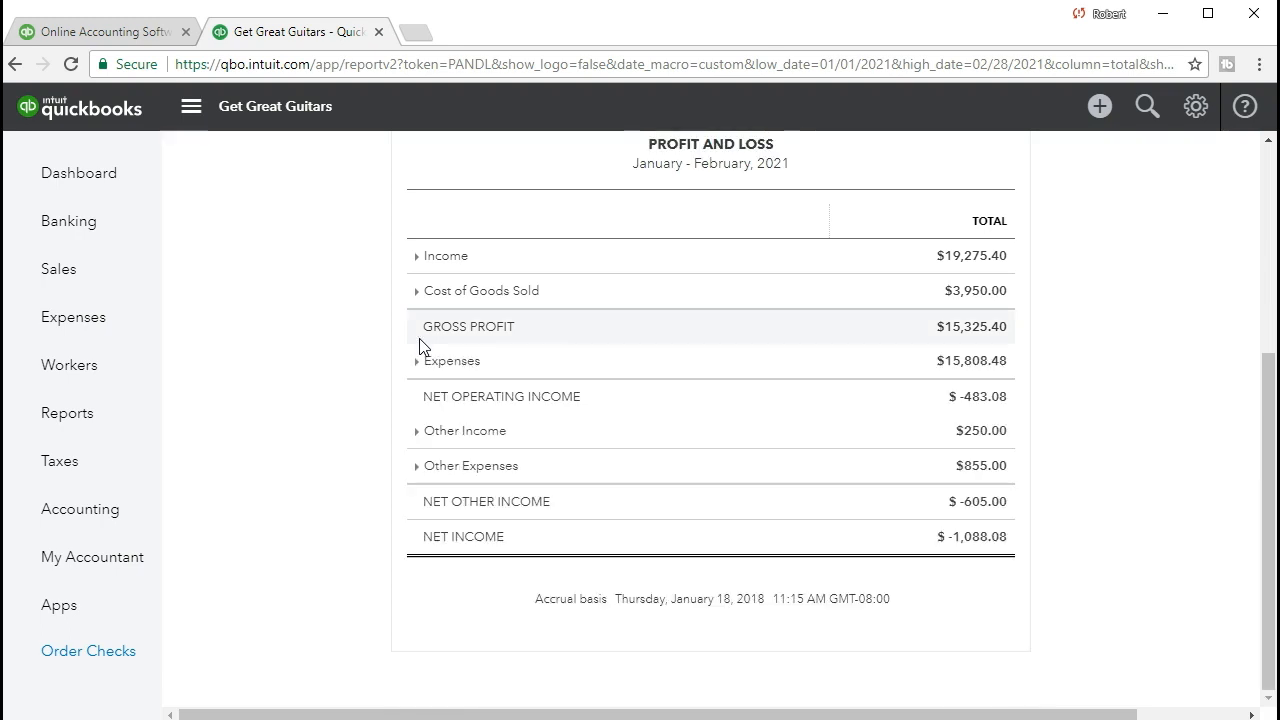
Expand the Other Income and Other Expenses sections to show their accounts
click(416, 431)
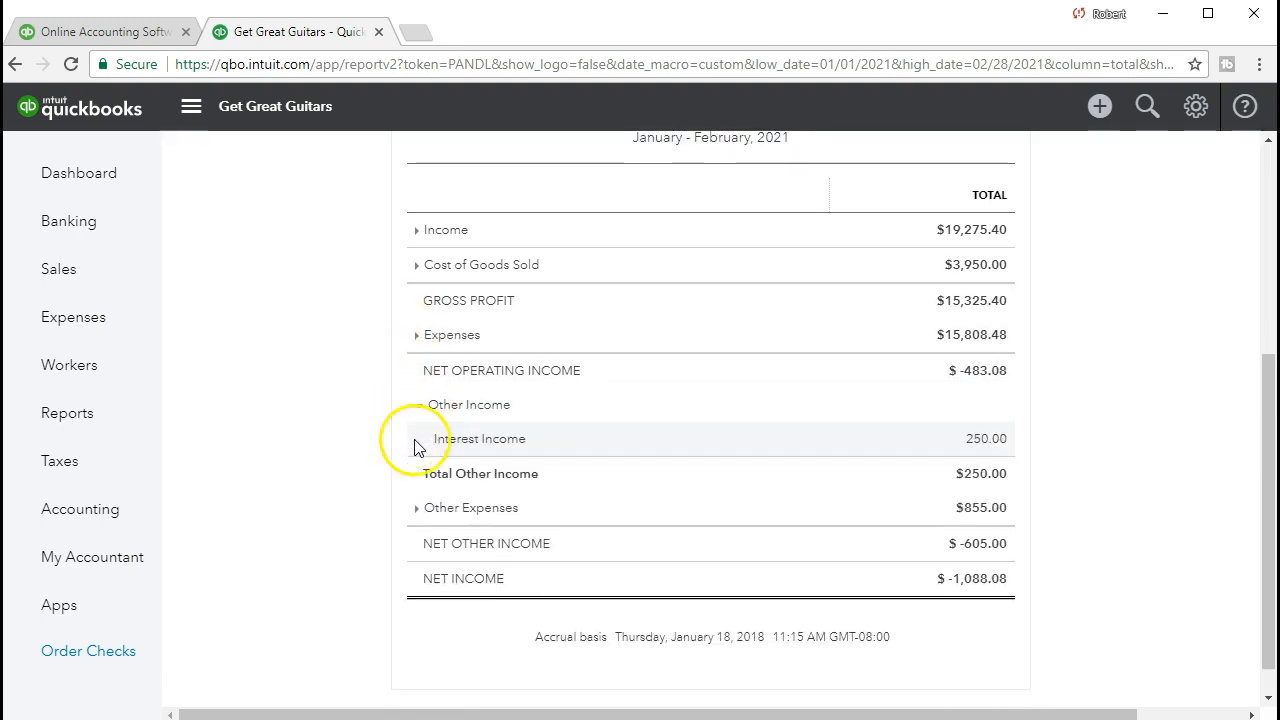
click(416, 507)
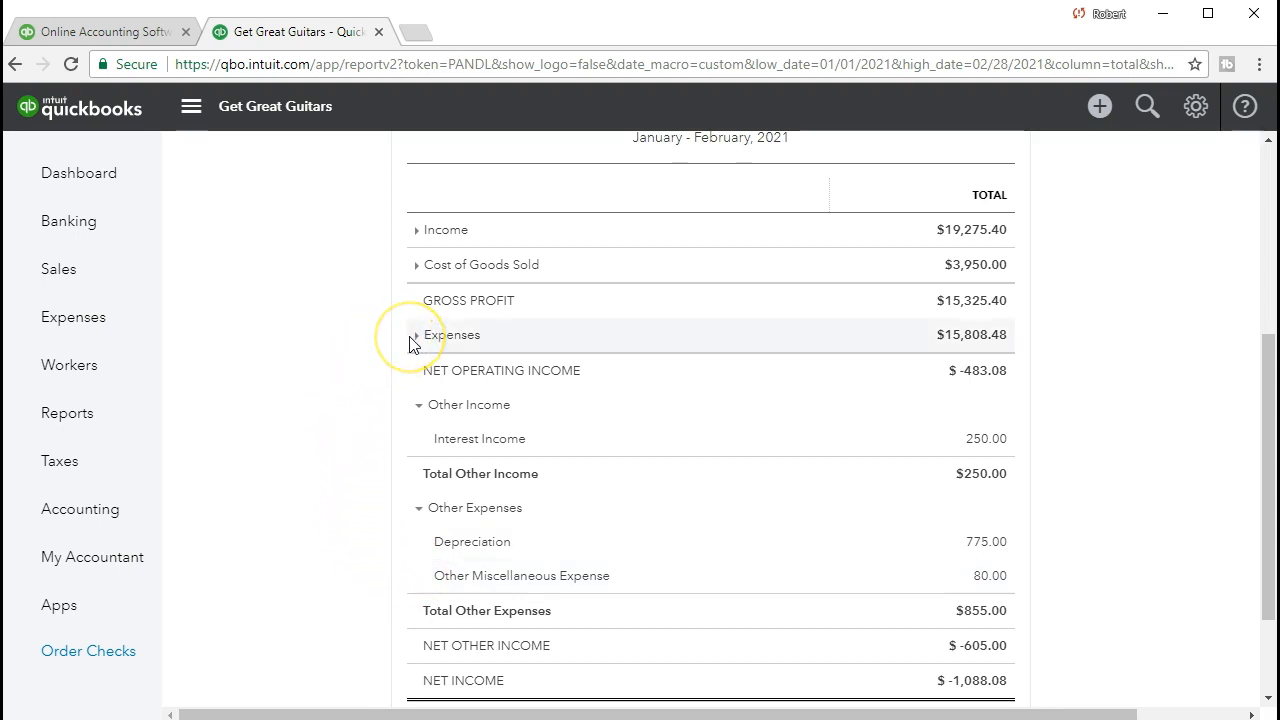
click(422, 546)
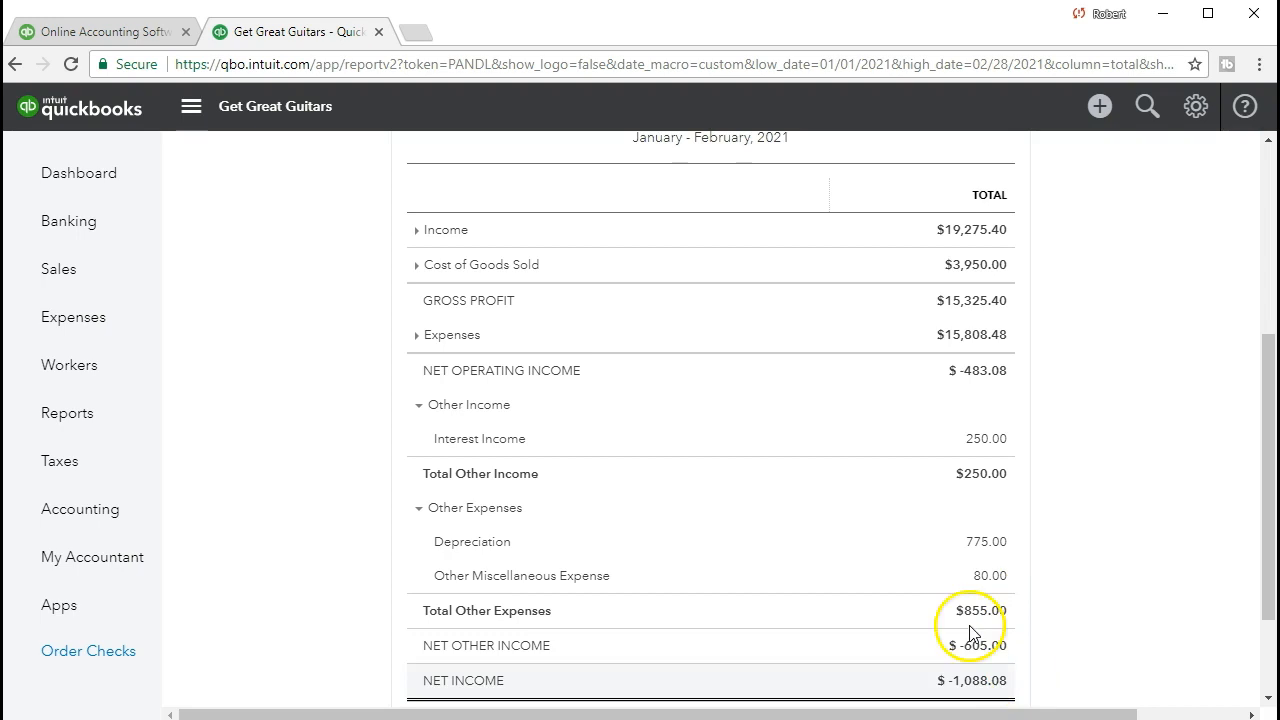
Expand the Income, Cost of Goods Sold and Expenses sections and review the full report down to net income
click(416, 232)
click(417, 402)
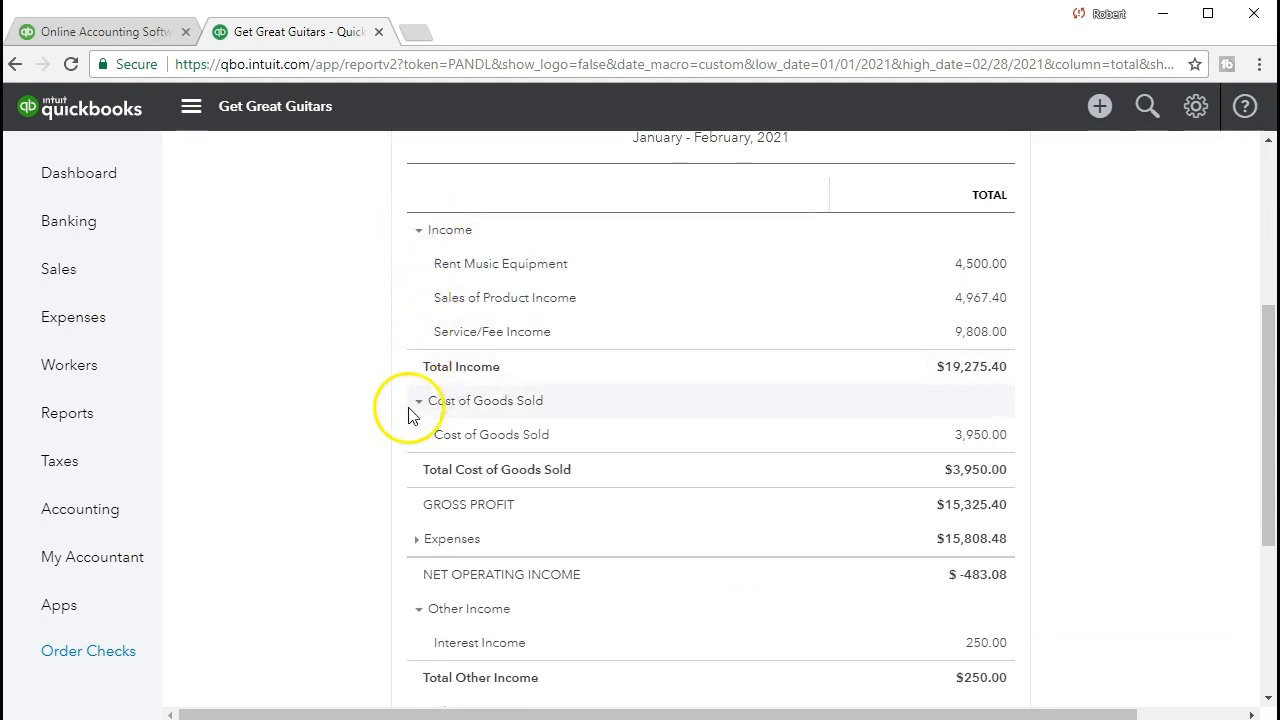
click(418, 540)
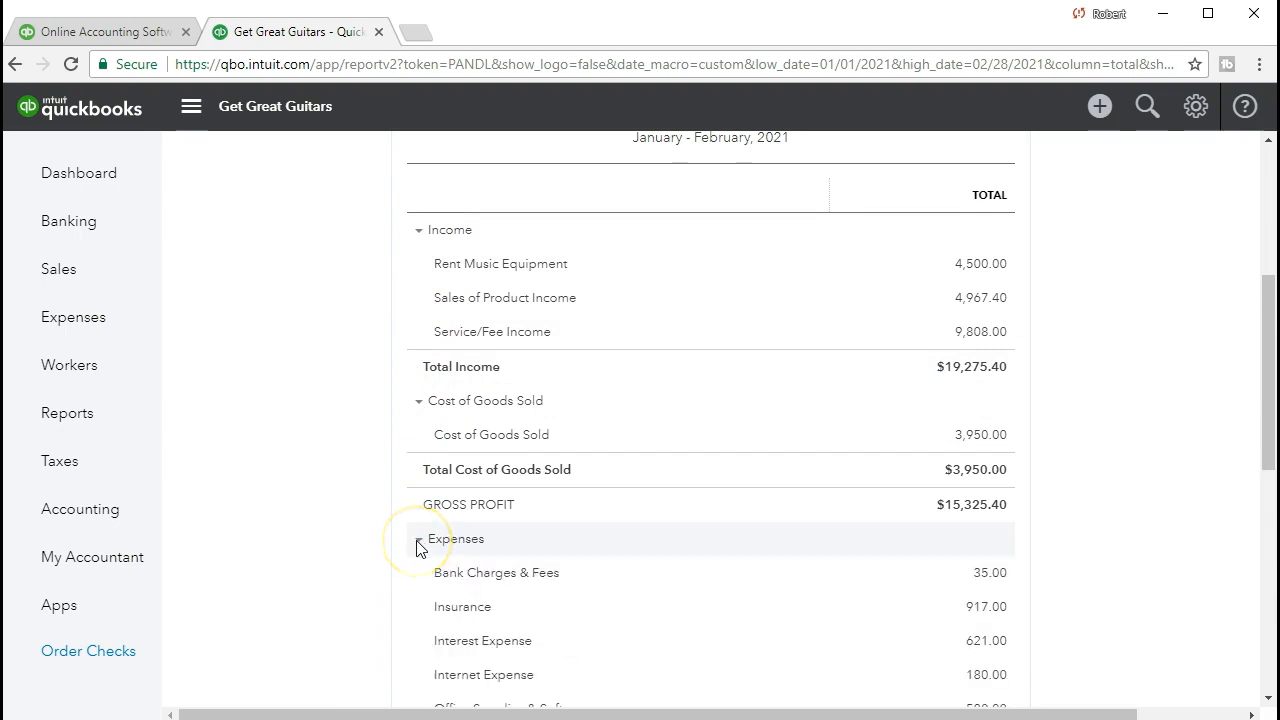
scroll(418, 550, down, 4)
scroll(418, 588, down, 3)
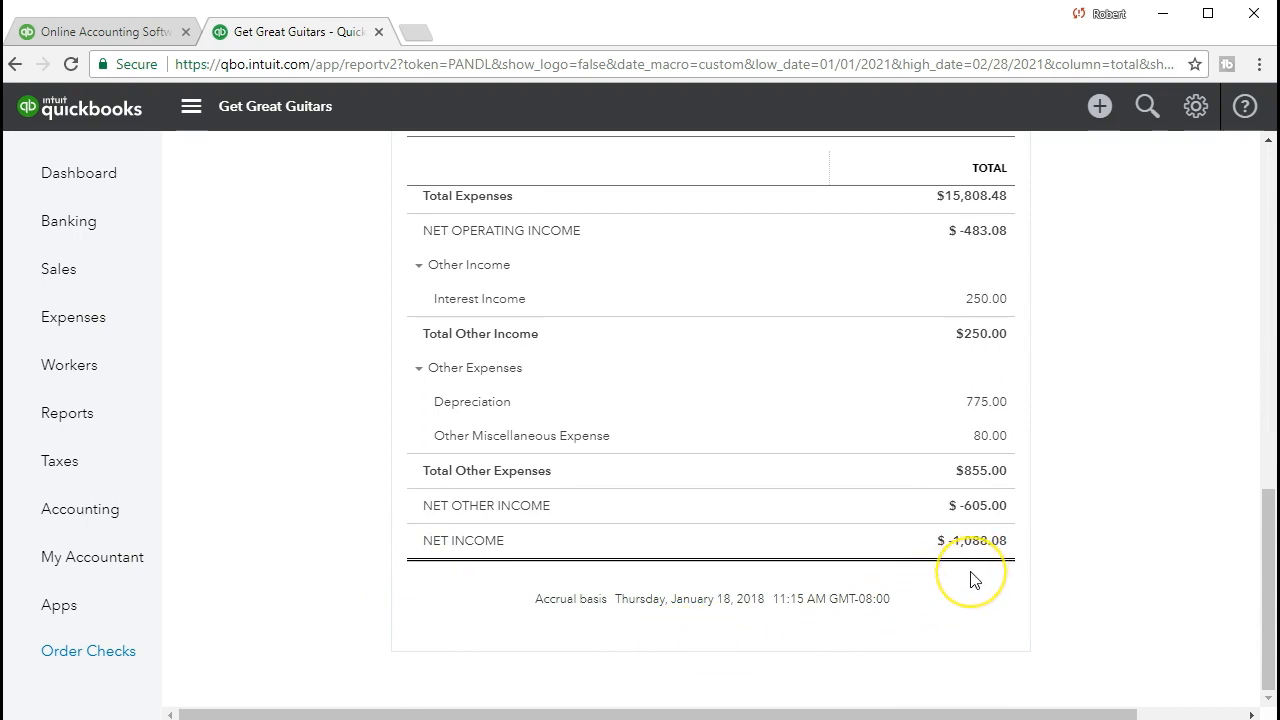
Export the Profit and Loss report to Excel and open the downloaded workbook with editing enabled
scroll(970, 578, up, 10)
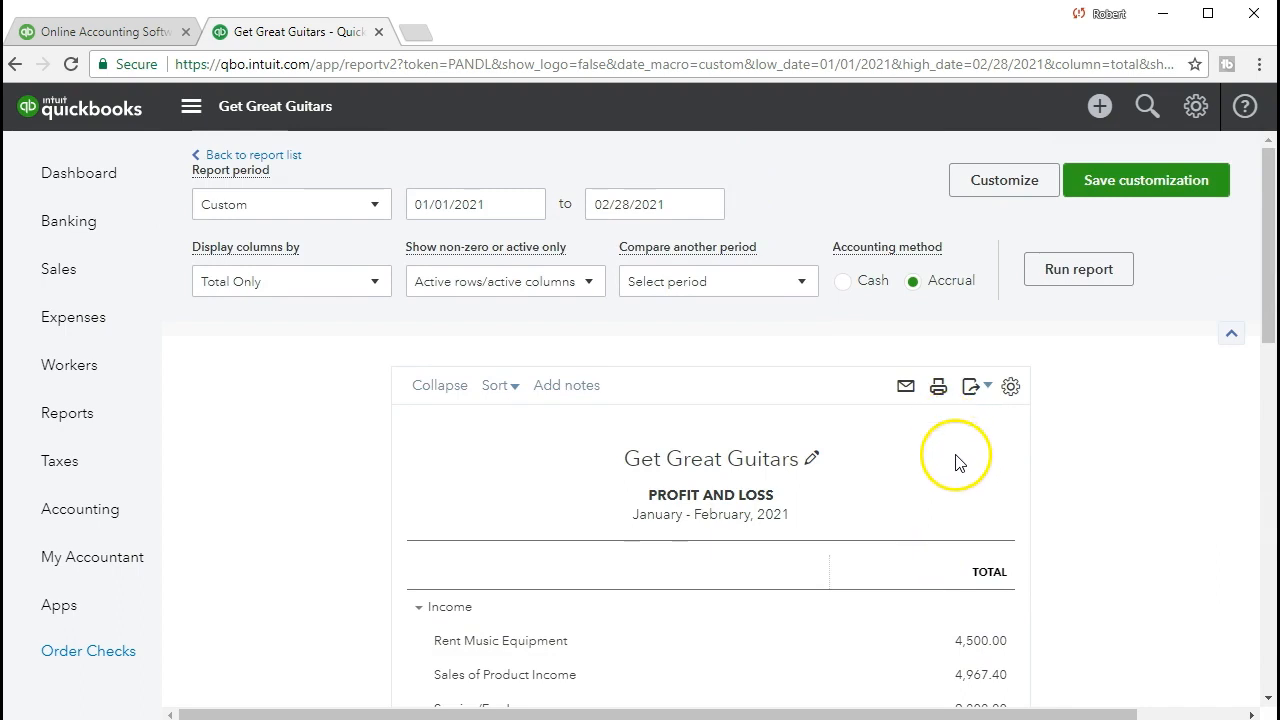
click(980, 390)
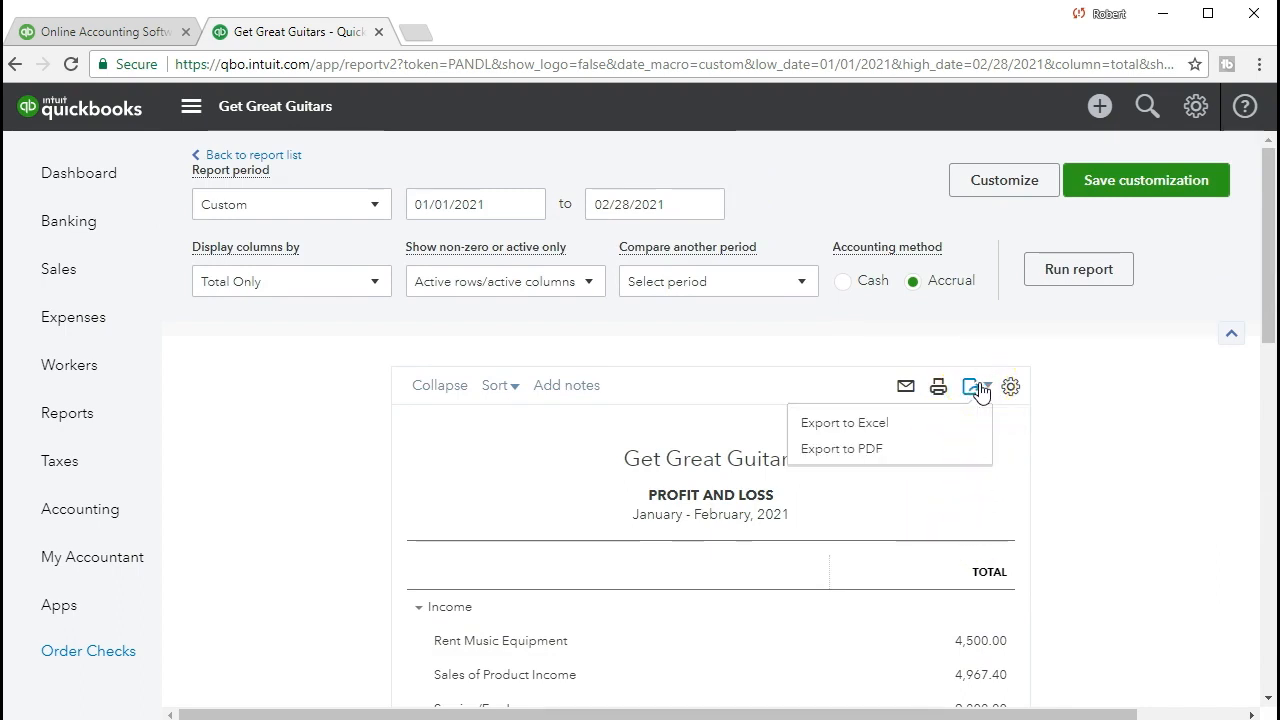
click(940, 424)
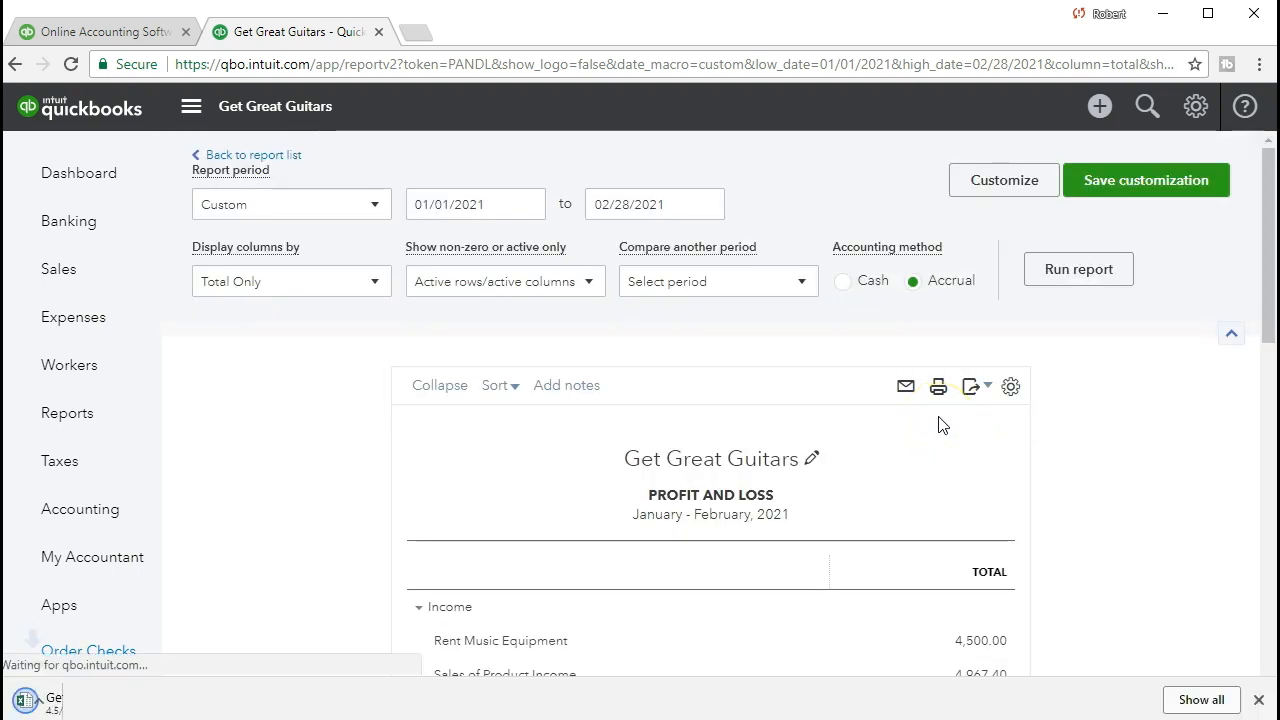
click(55, 702)
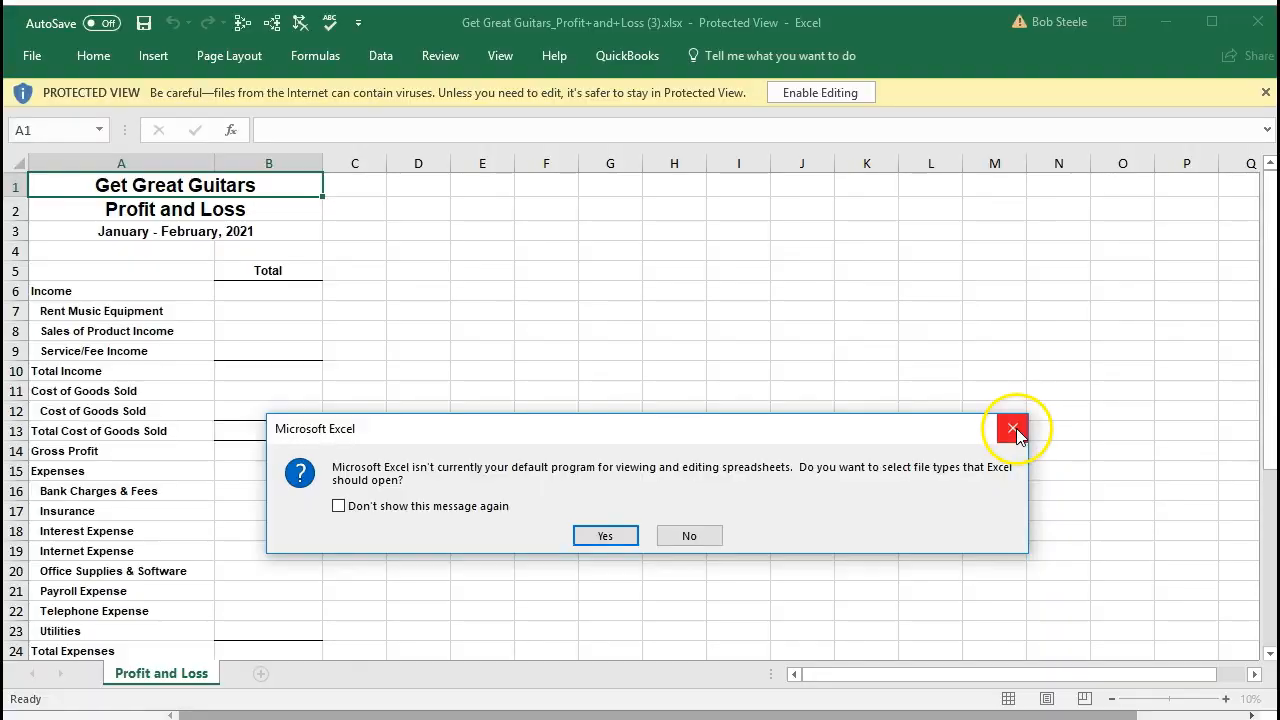
click(1011, 423)
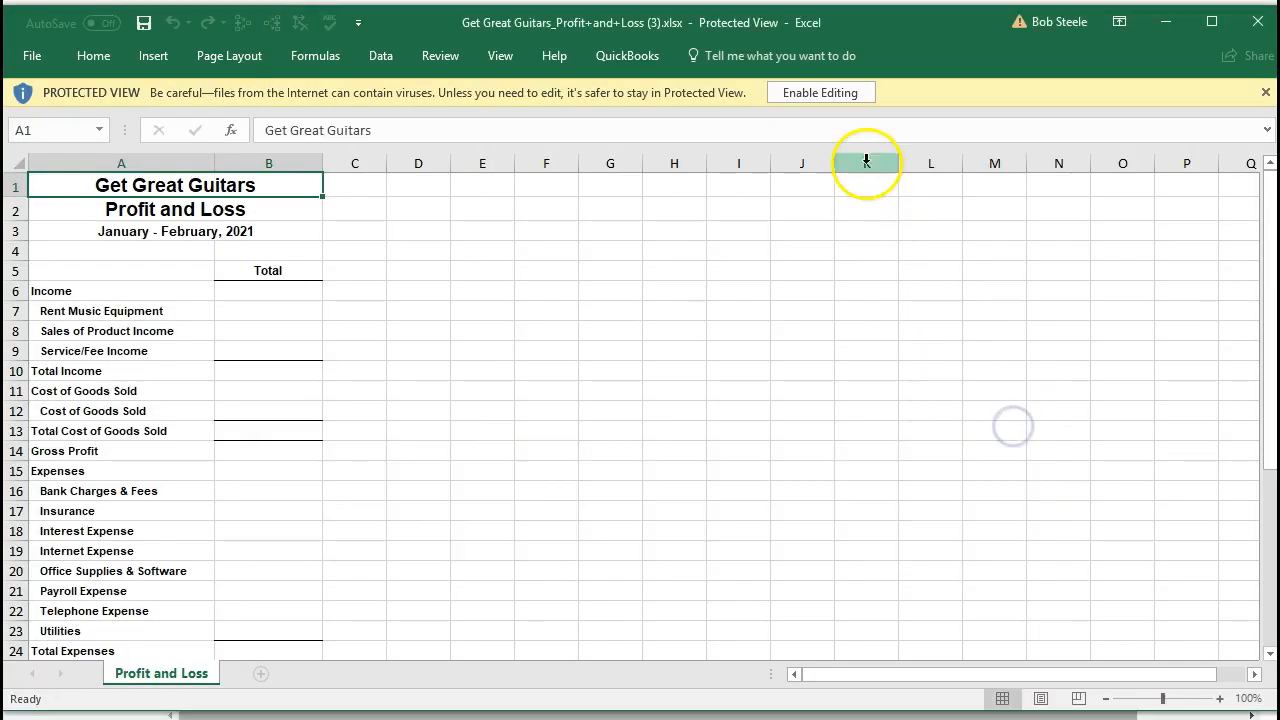
click(807, 93)
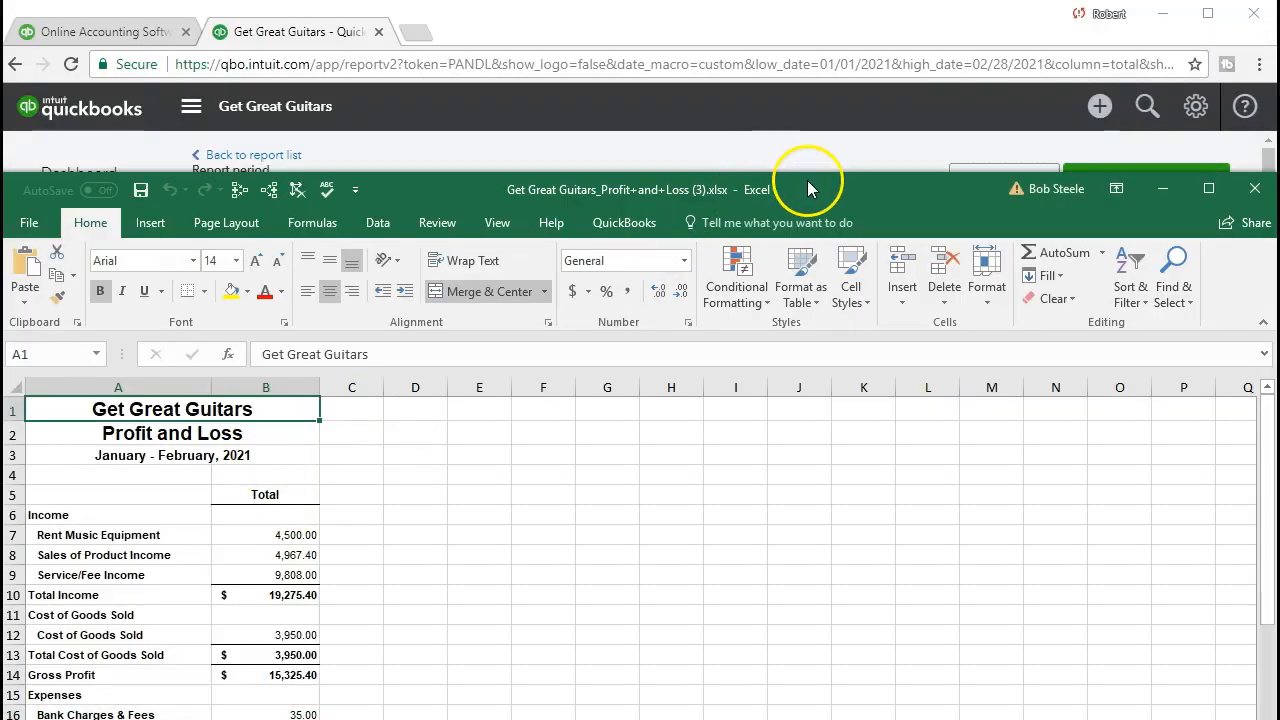
Reposition the Excel window and review the exported Profit and Loss worksheet from Income through Net Income
drag(808, 188, 851, 9)
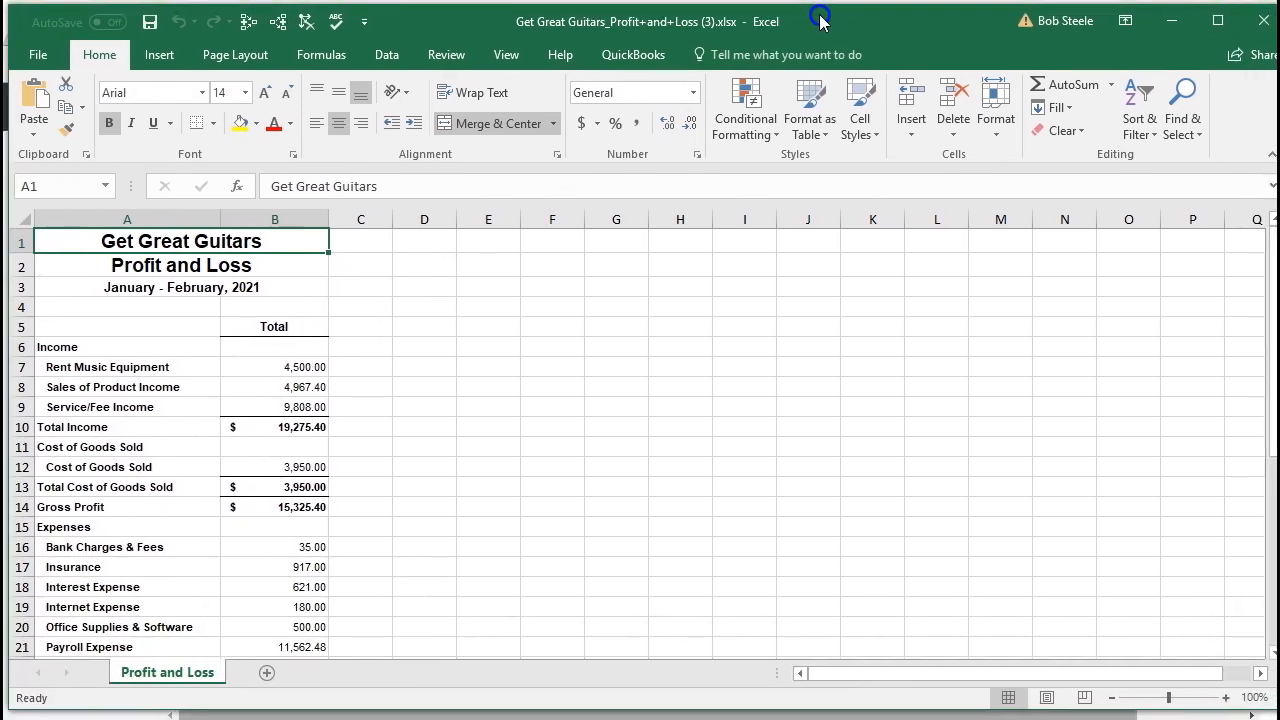
click(497, 390)
scroll(498, 398, down, 1)
scroll(498, 398, down, 6)
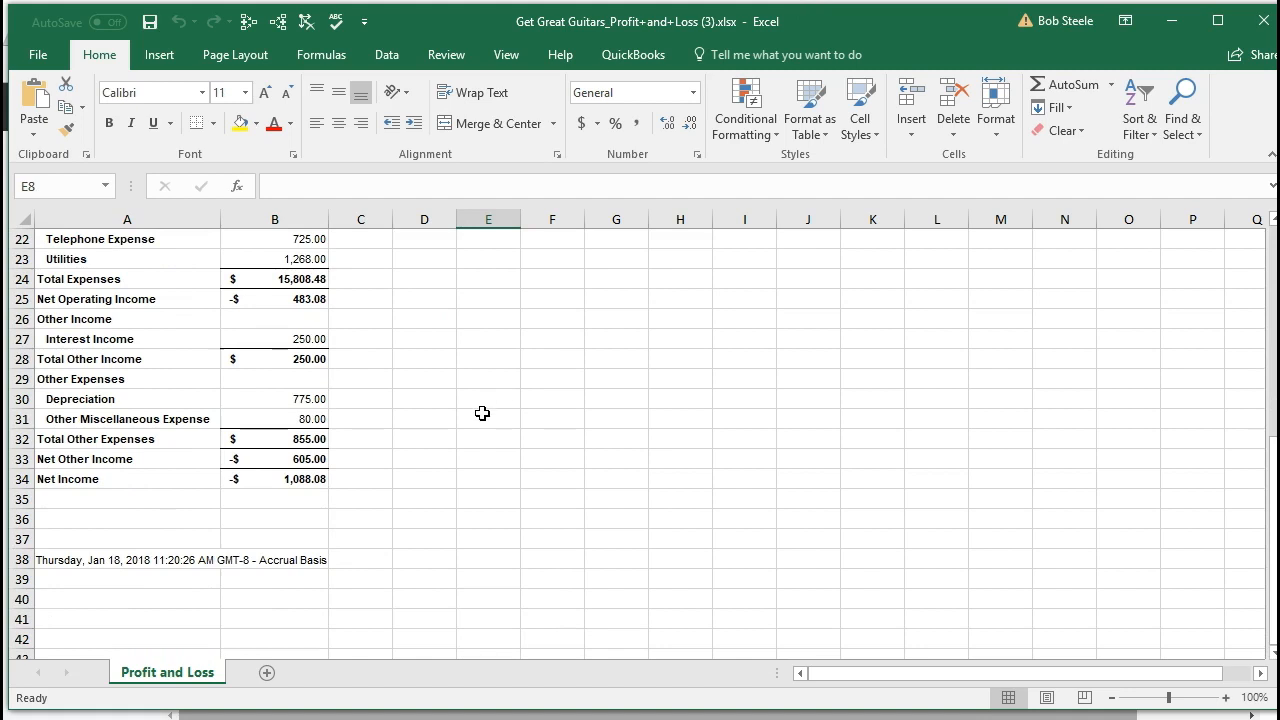
scroll(482, 413, up, 7)
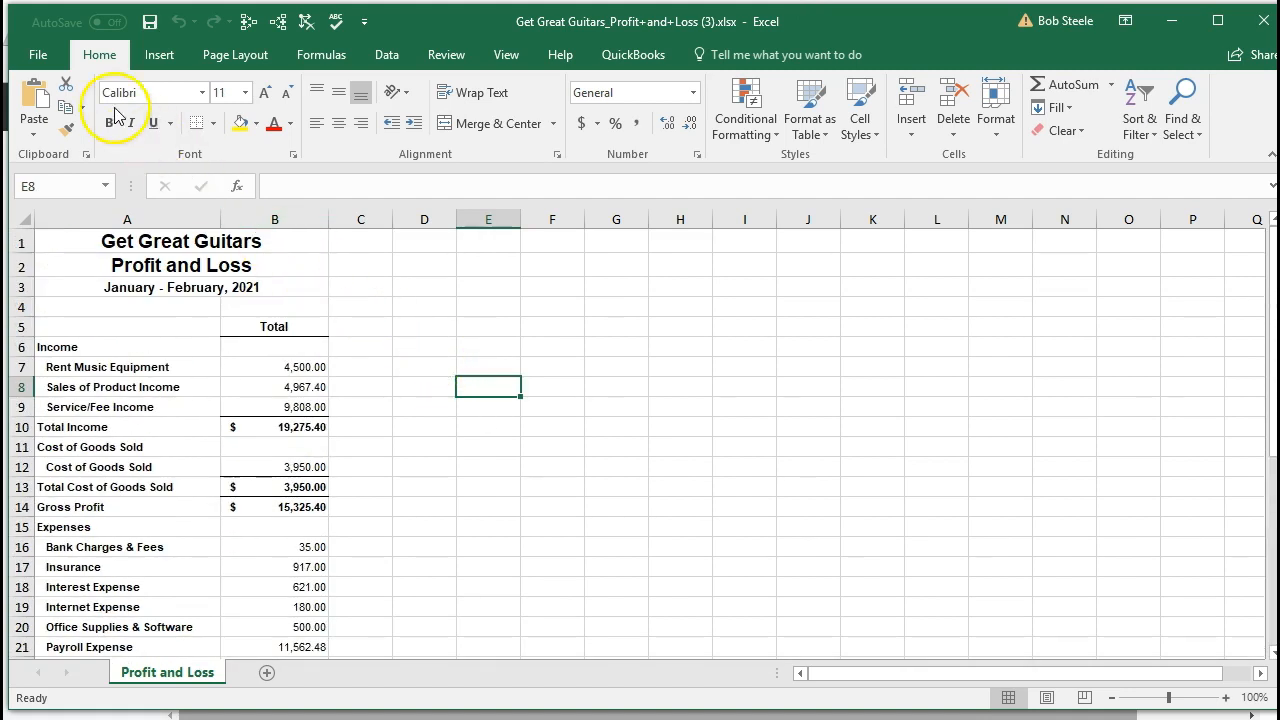
Start saving a copy of the workbook and create a folder named Excel Docs 2 inside the Excel Docs folder
click(38, 54)
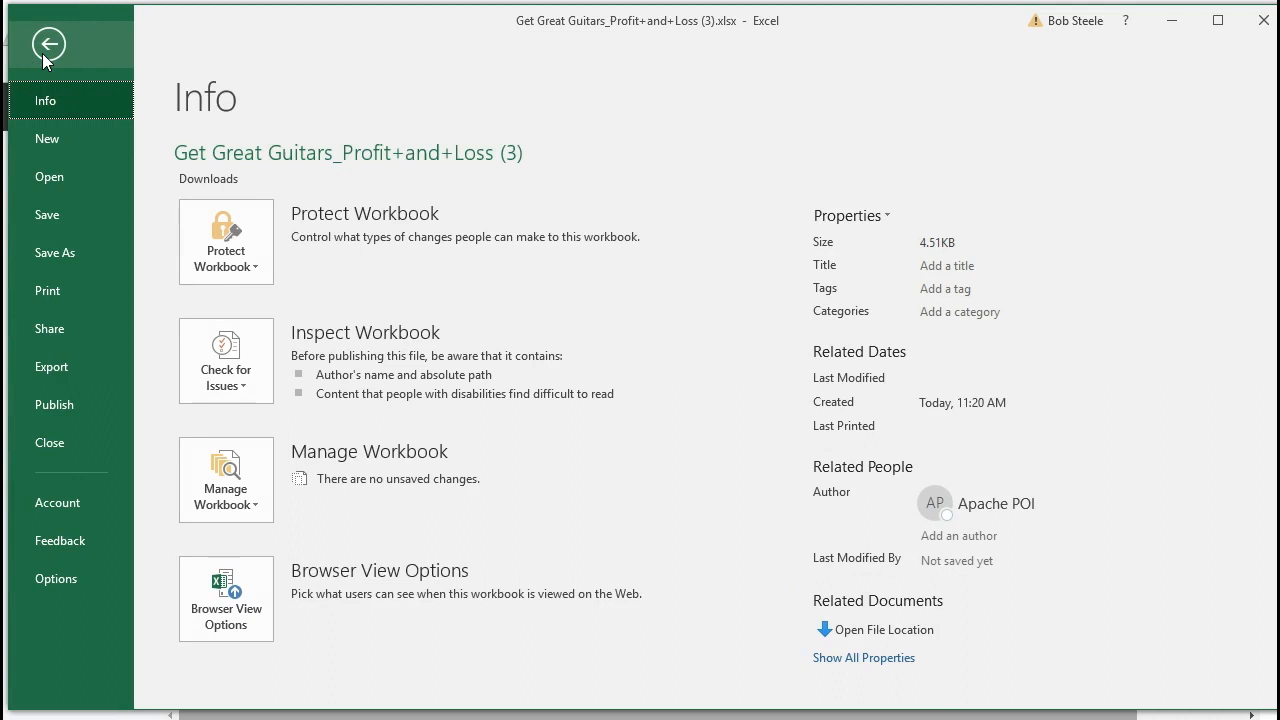
click(92, 252)
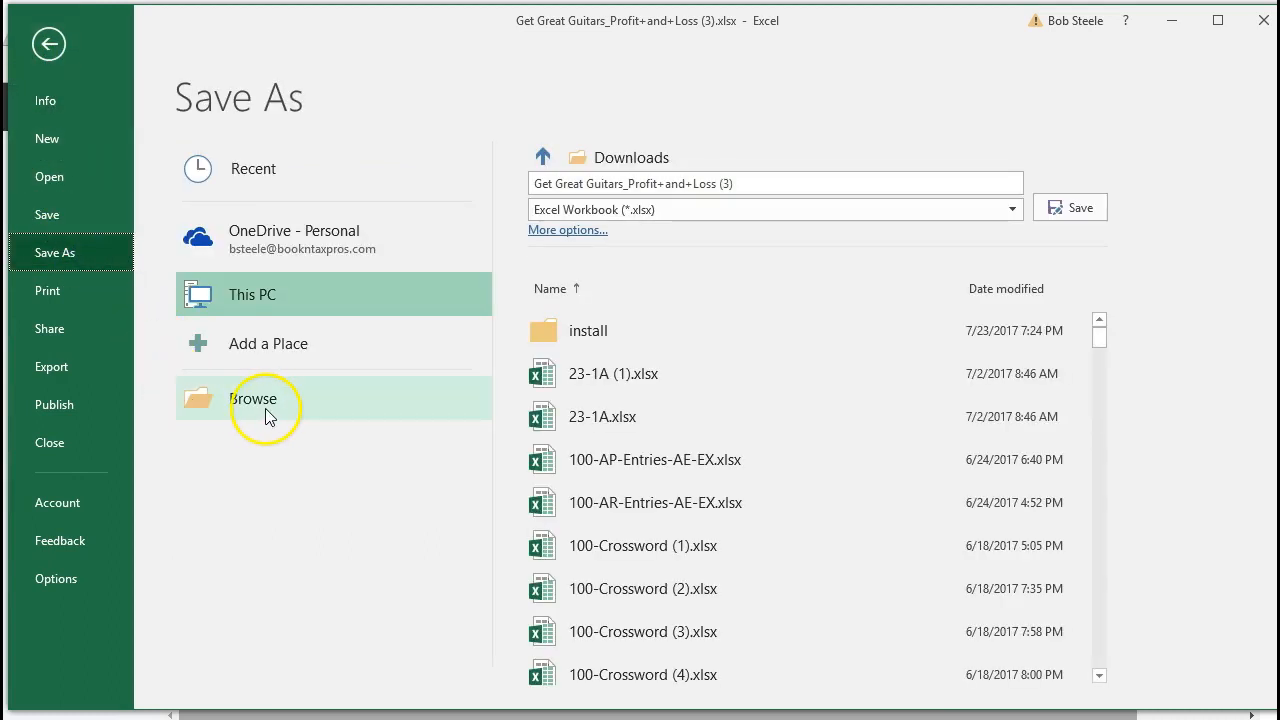
click(275, 408)
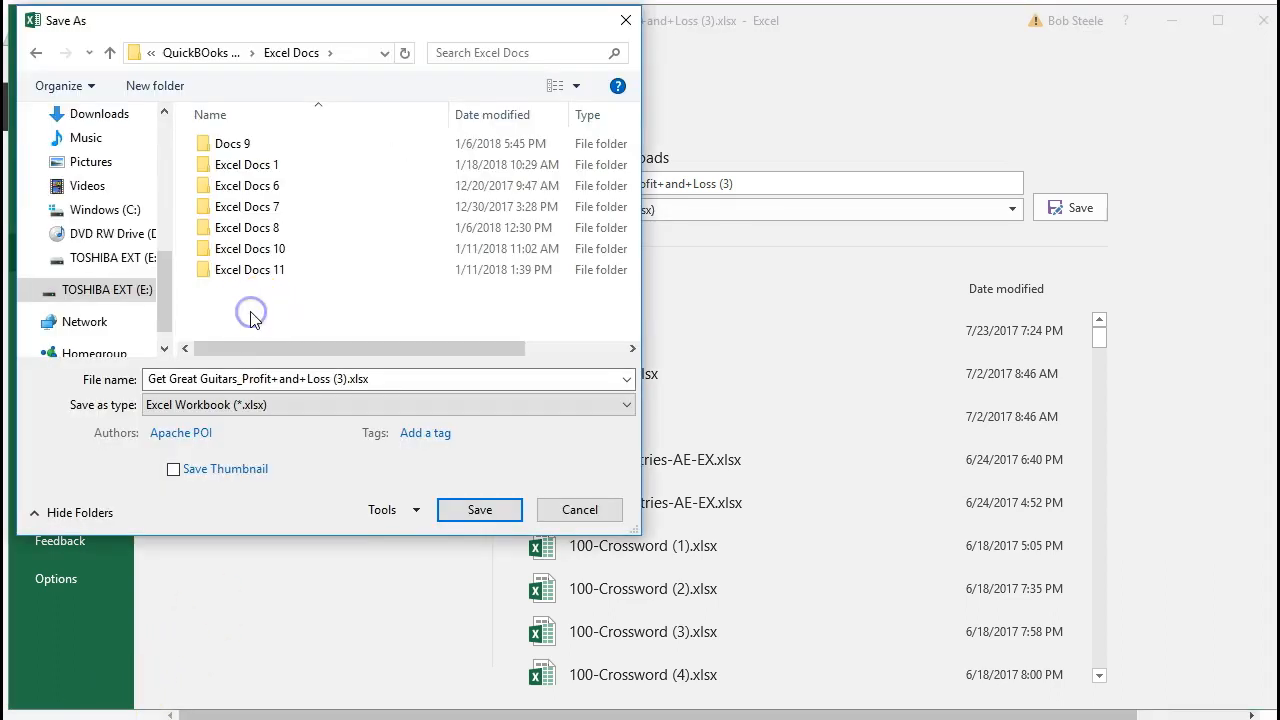
right_click(251, 316)
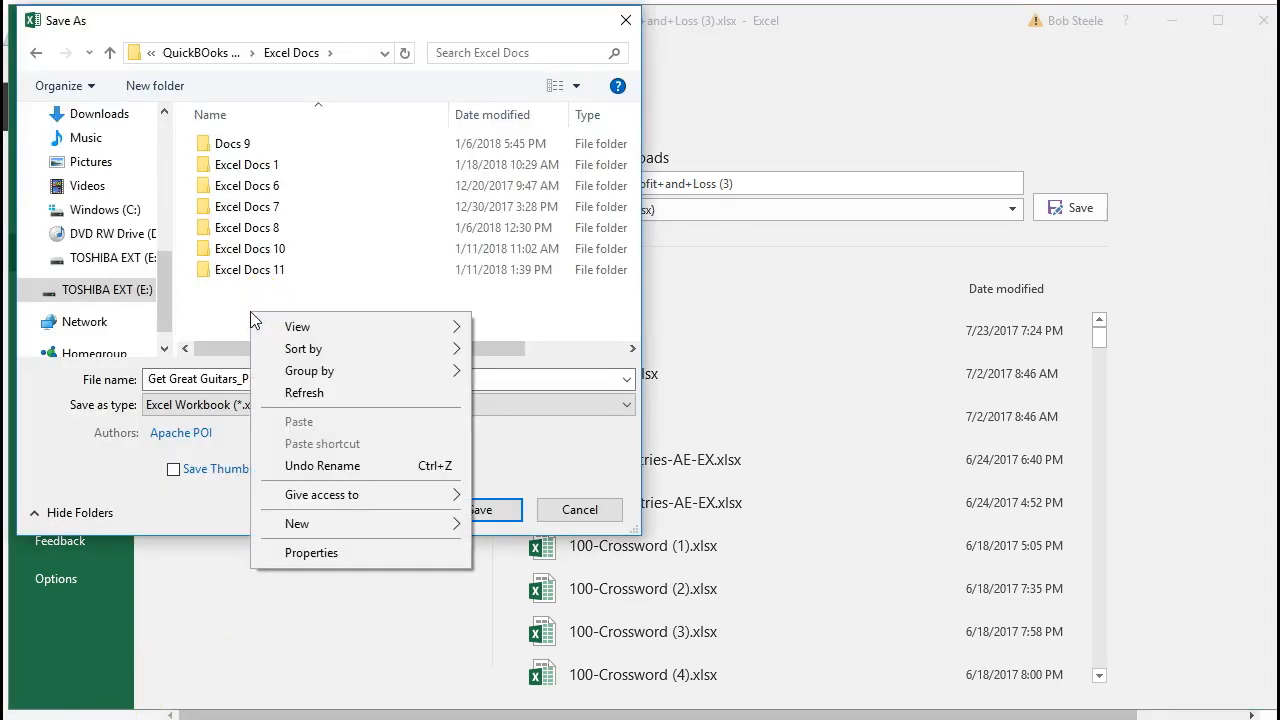
mouse_move(325, 535)
click(505, 524)
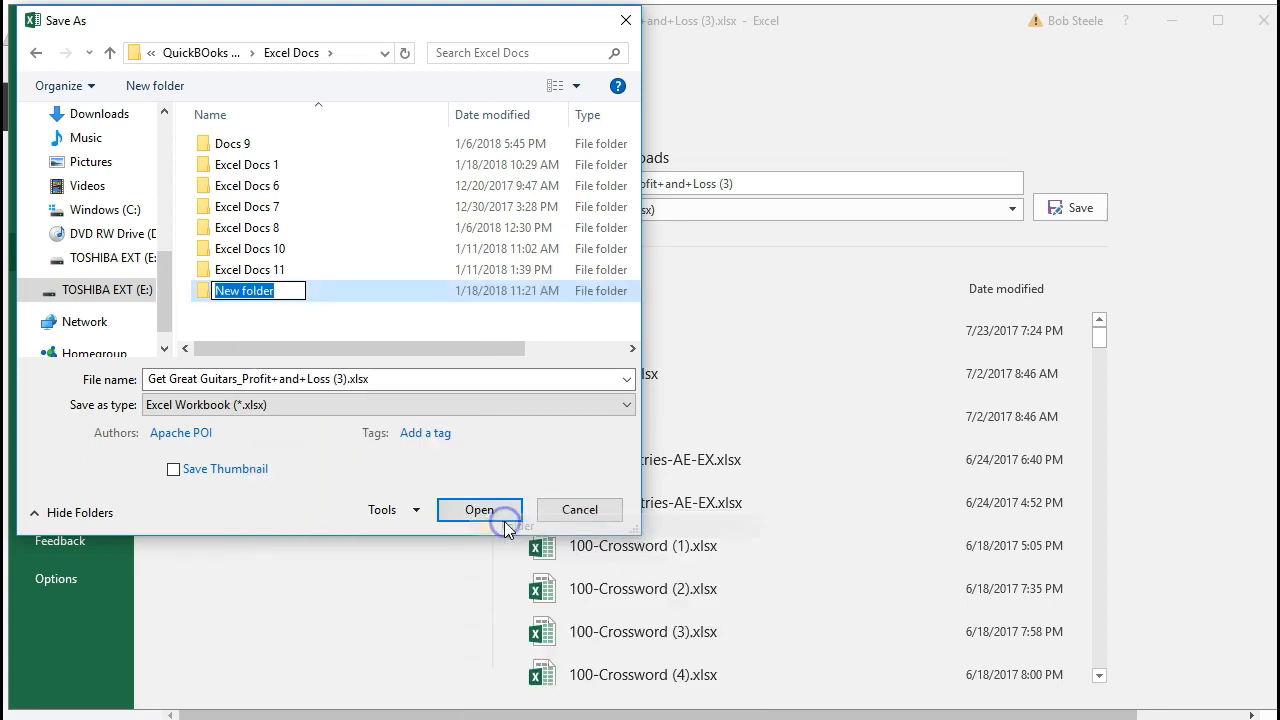
text(Excel Docs 2)
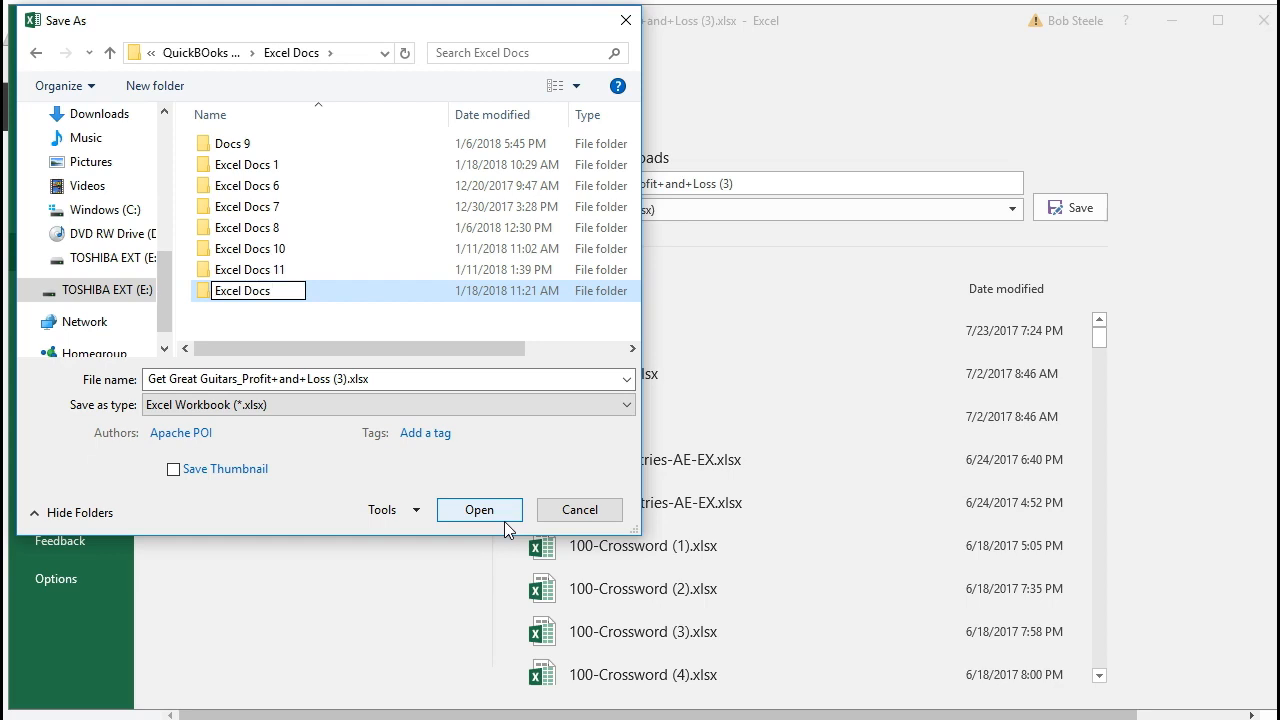
click(280, 326)
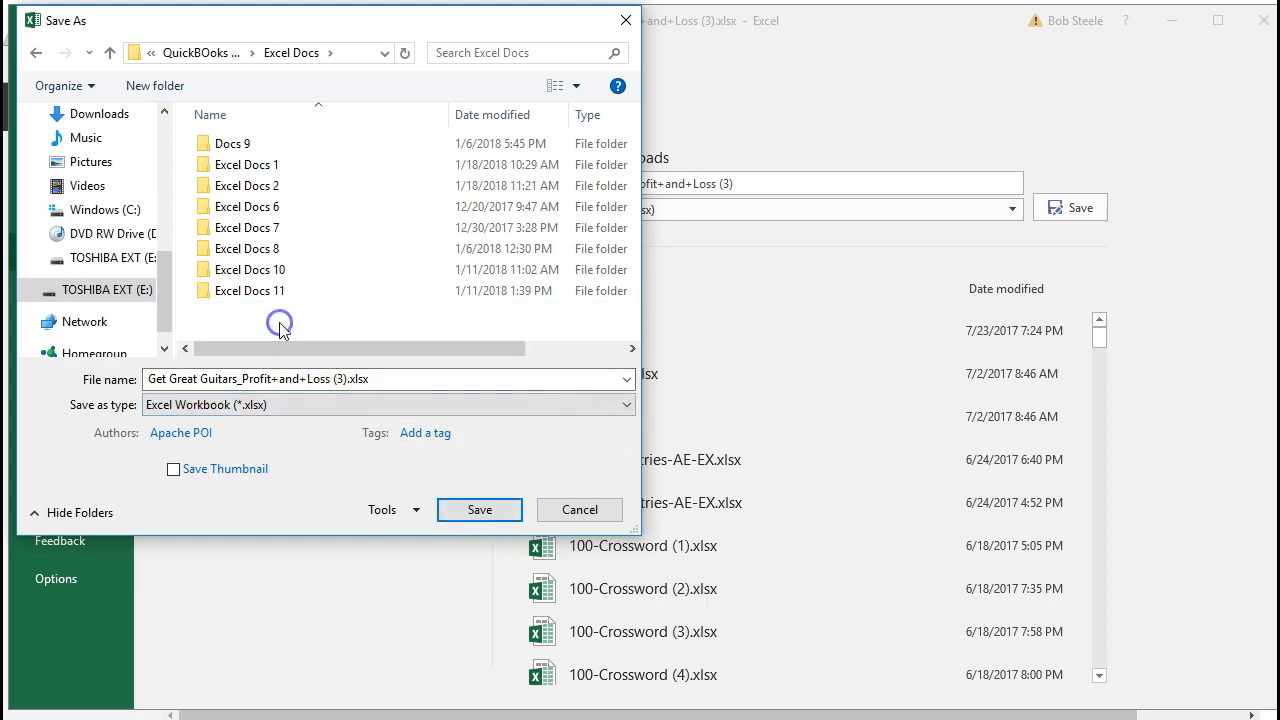
Save the workbook in the Excel Docs 2 folder under the file name Jan & Feb 2021 Profit & Loss.xlsx
double_click(250, 187)
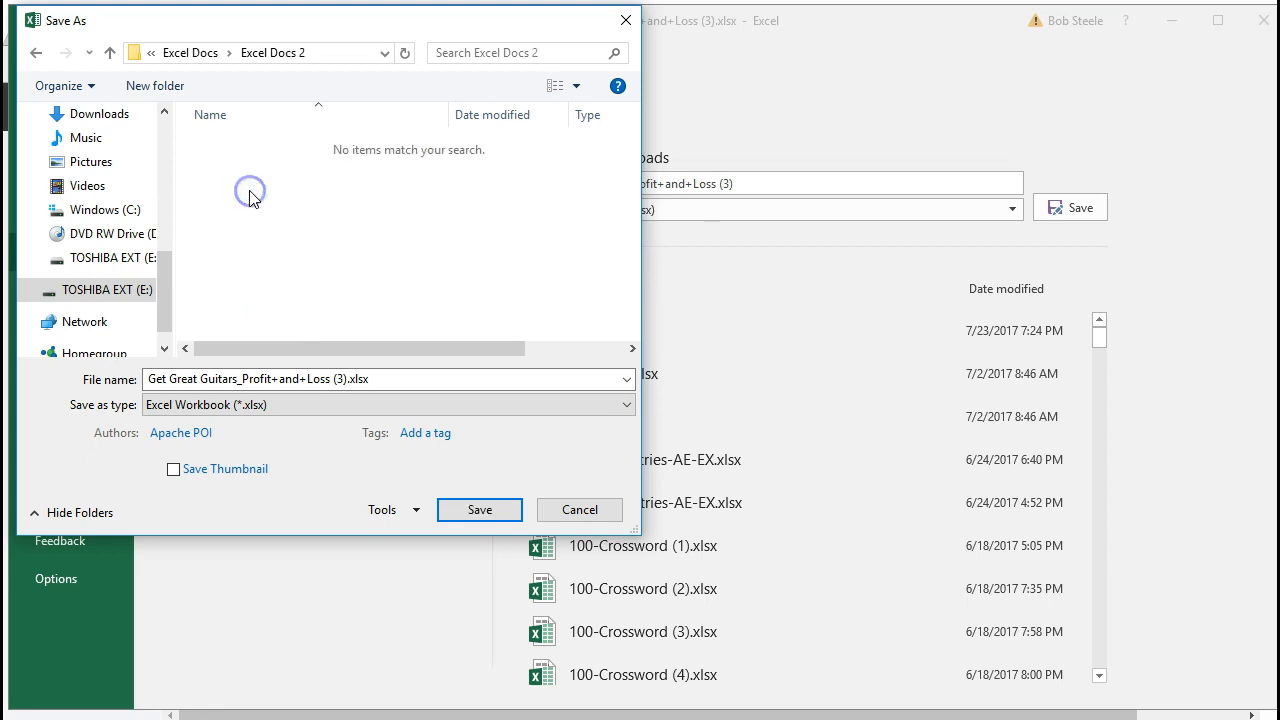
triple_click(280, 379)
key(Right)
key(Left)
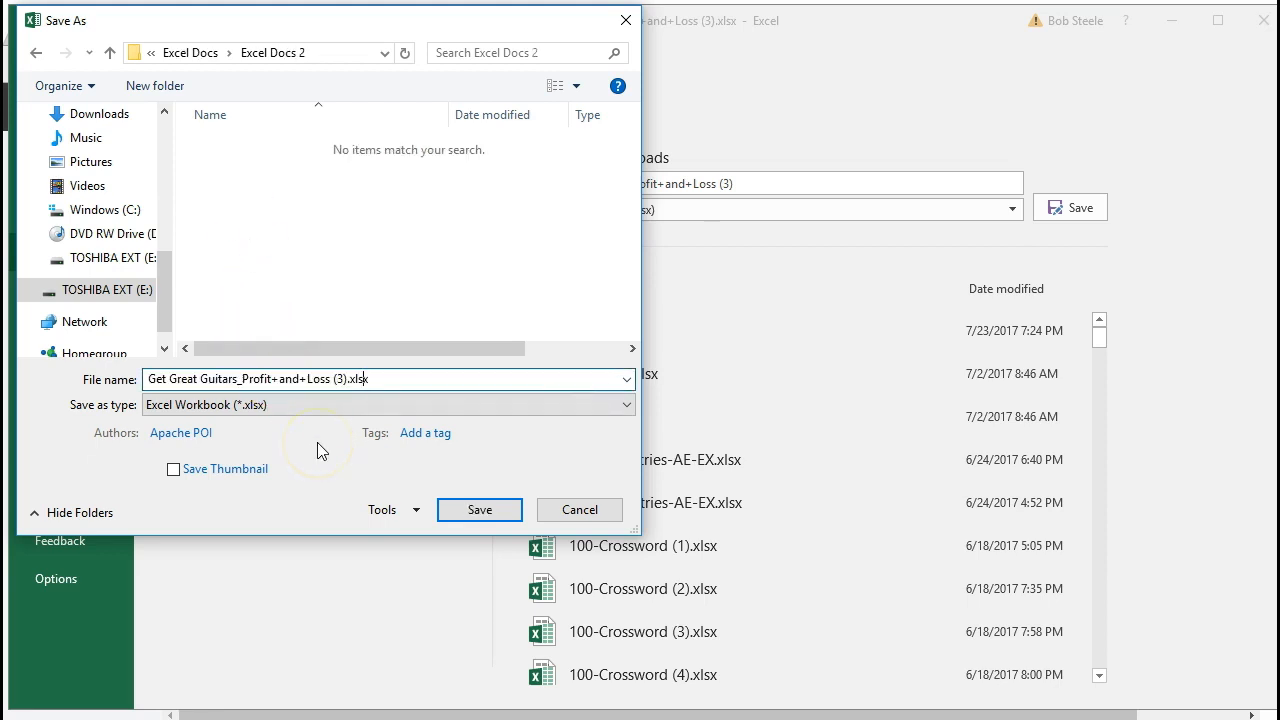
key(BackSpace)
key(BackSpace)
key(BackSpace)
key(BackSpace)
key(BackSpace)
key(BackSpace)
key(BackSpace)
key(BackSpace)
key(BackSpace)
key(BackSpace)
key(BackSpace)
key(BackSpace)
key(BackSpace)
key(BackSpace)
key(BackSpace)
key(BackSpace)
key(BackSpace)
key(BackSpace)
key(BackSpace)
key(BackSpace)
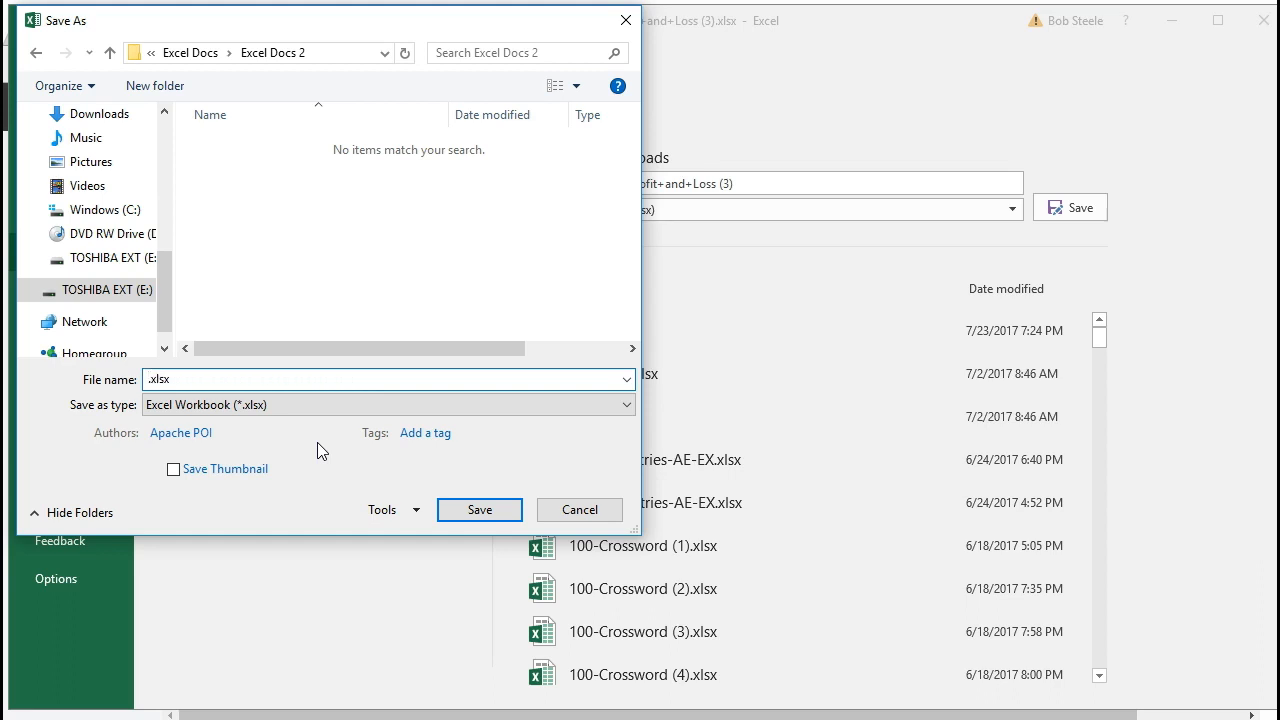
text(Ja)
text(Jan )
text(& Fe)
text(b Pro)
key(BackSpace)
key(BackSpace)
key(BackSpace)
text(2021 Profit & Loss)
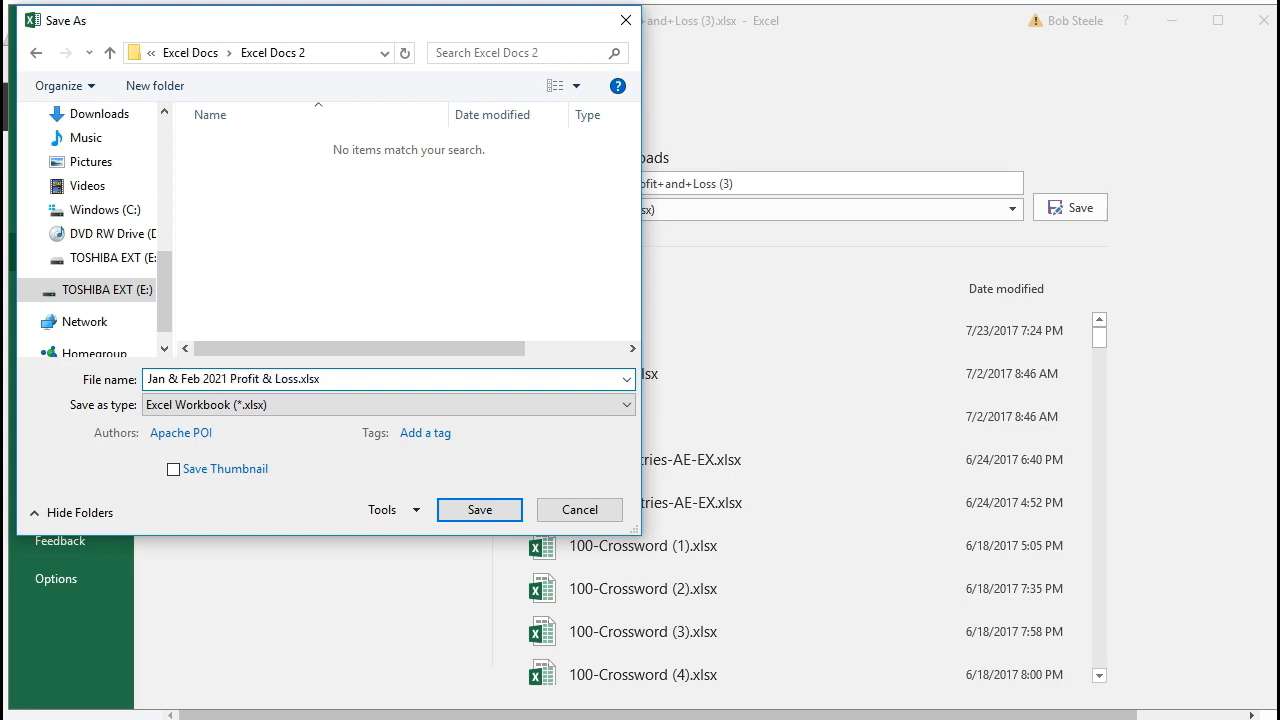
click(171, 385)
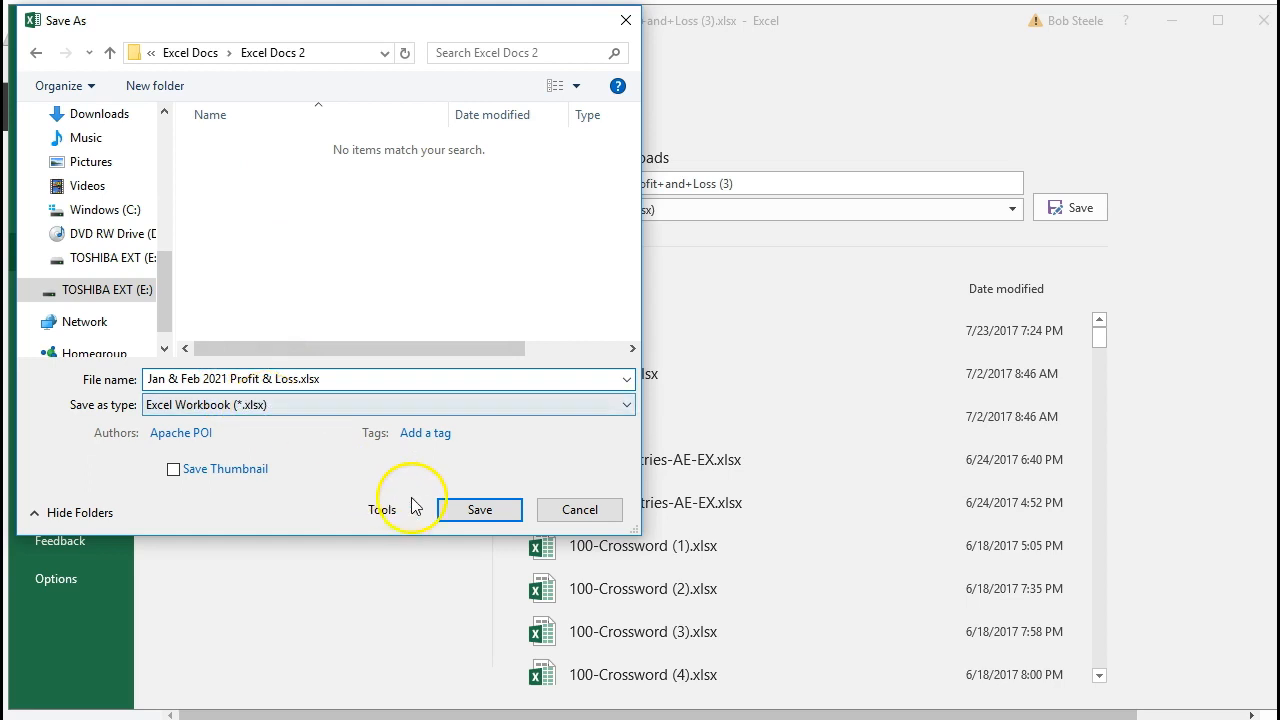
click(479, 510)
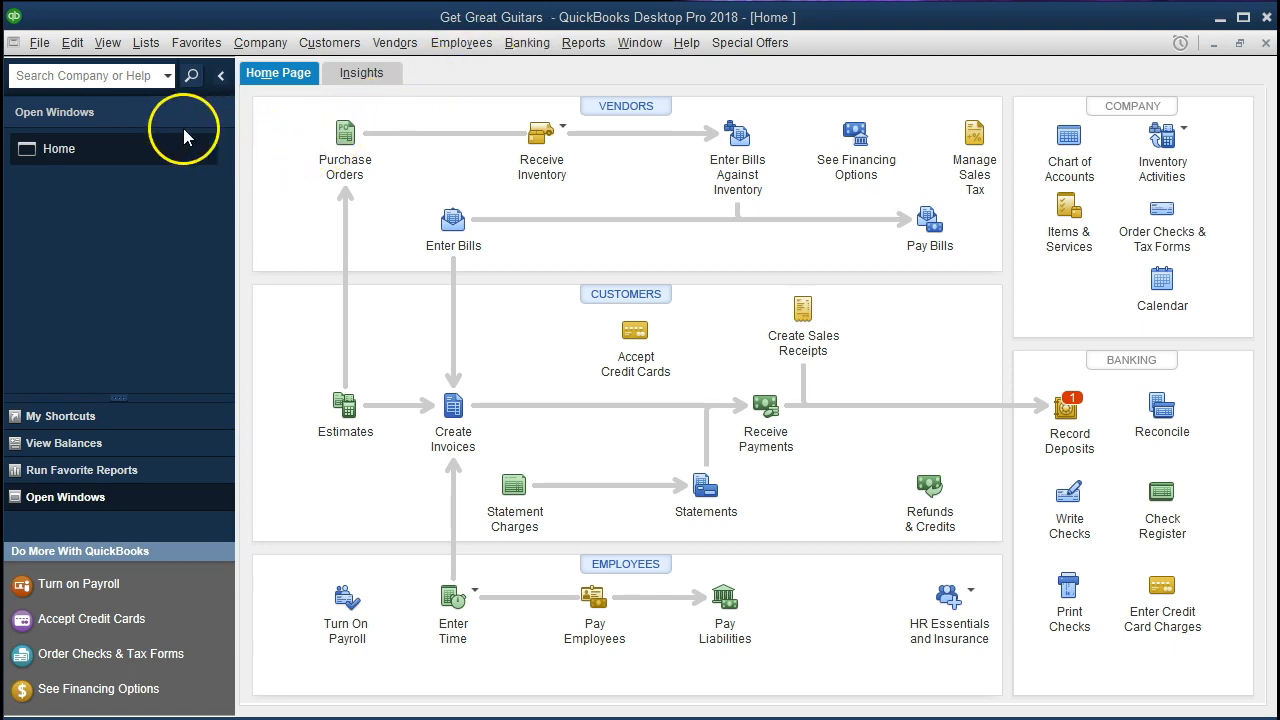
click(44, 60)
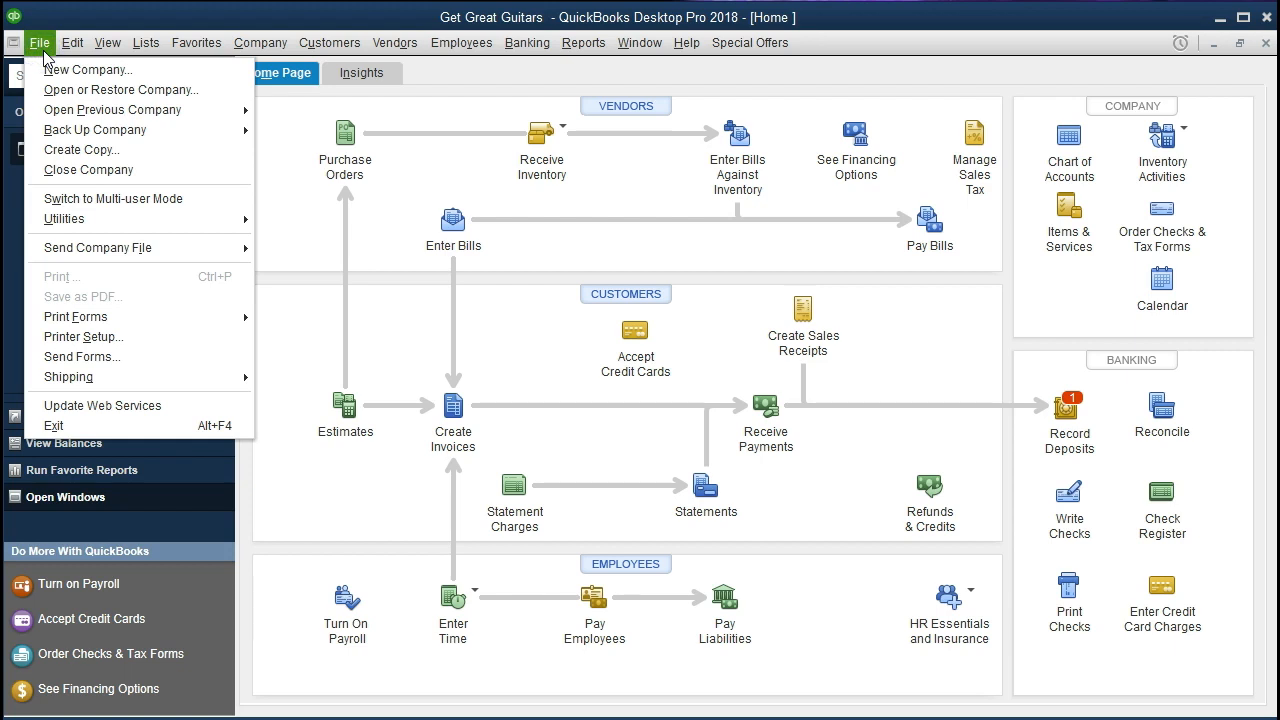
click(40, 44)
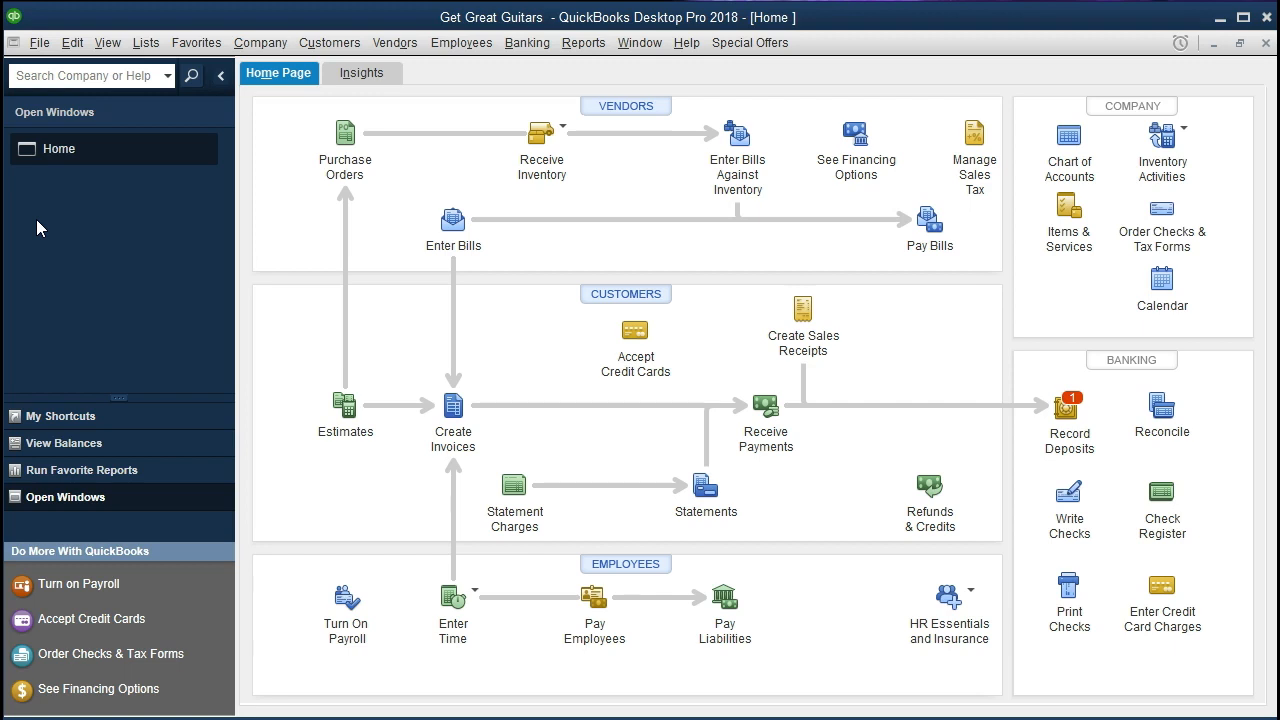
click(106, 42)
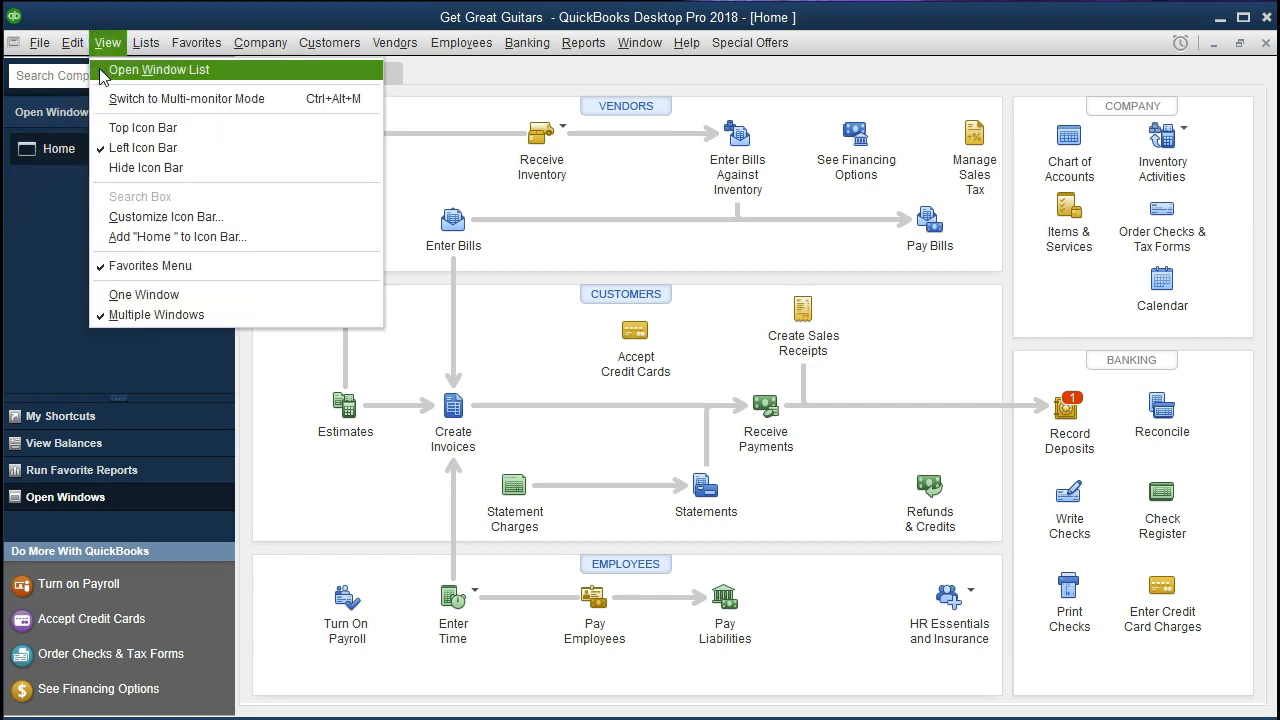
click(101, 71)
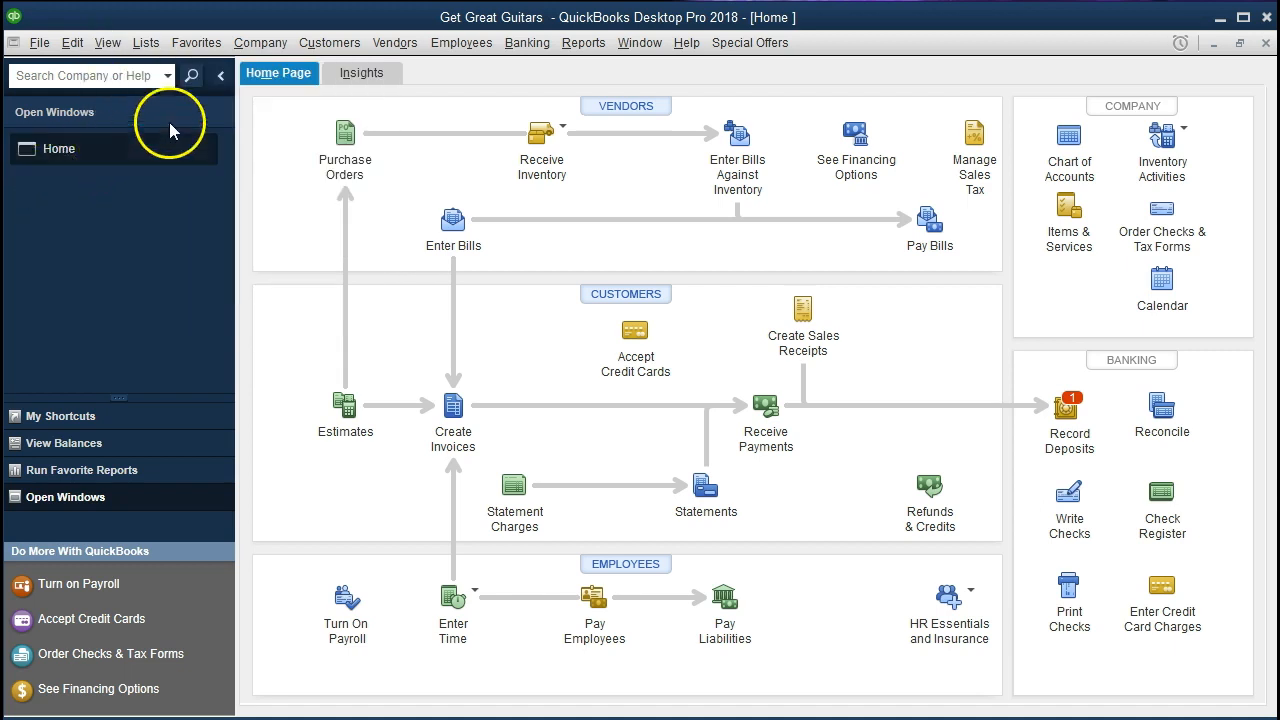
click(260, 42)
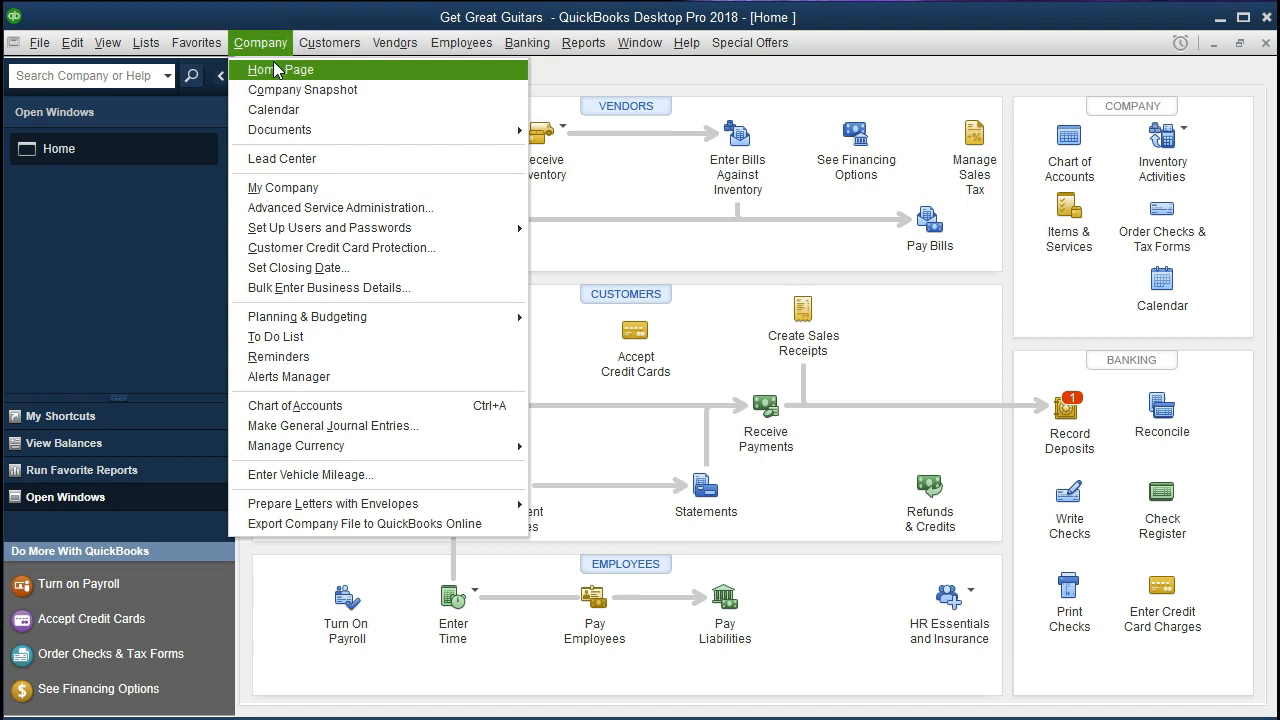
click(333, 70)
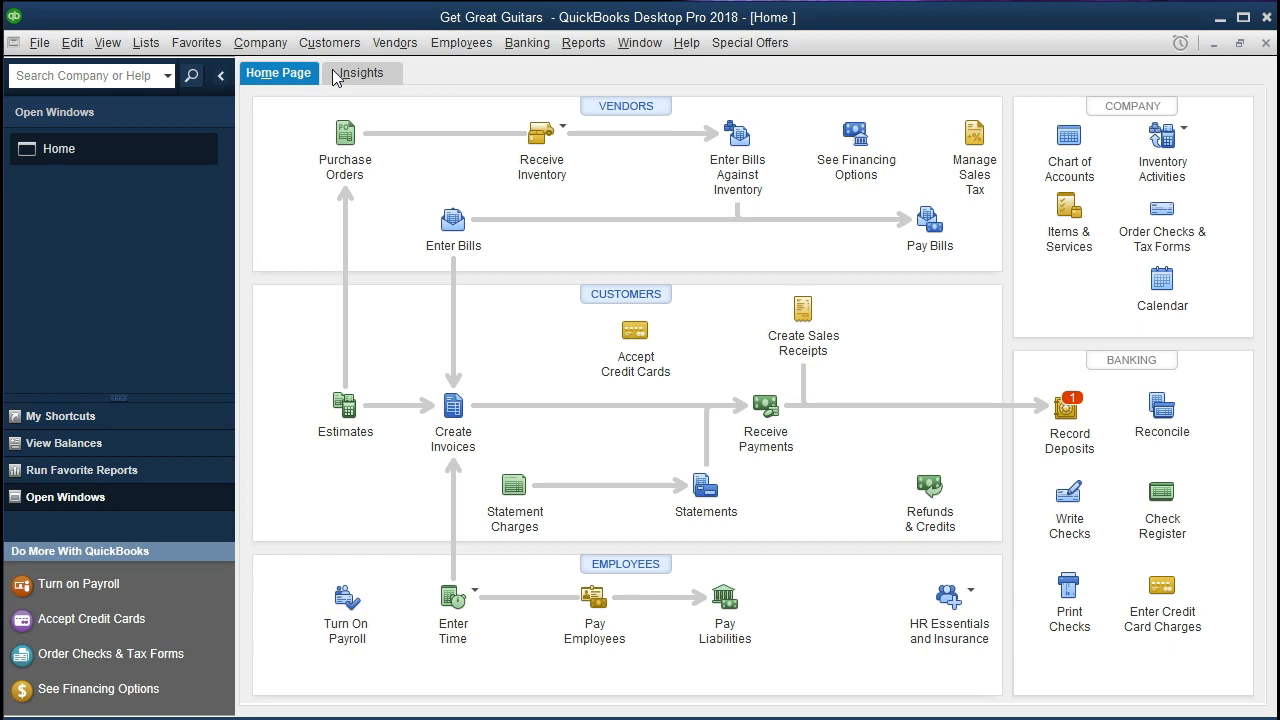
In QuickBooks Desktop, open the standard Profit & Loss report and set its date range from 01/01/2021 to 12/31/2021
click(563, 46)
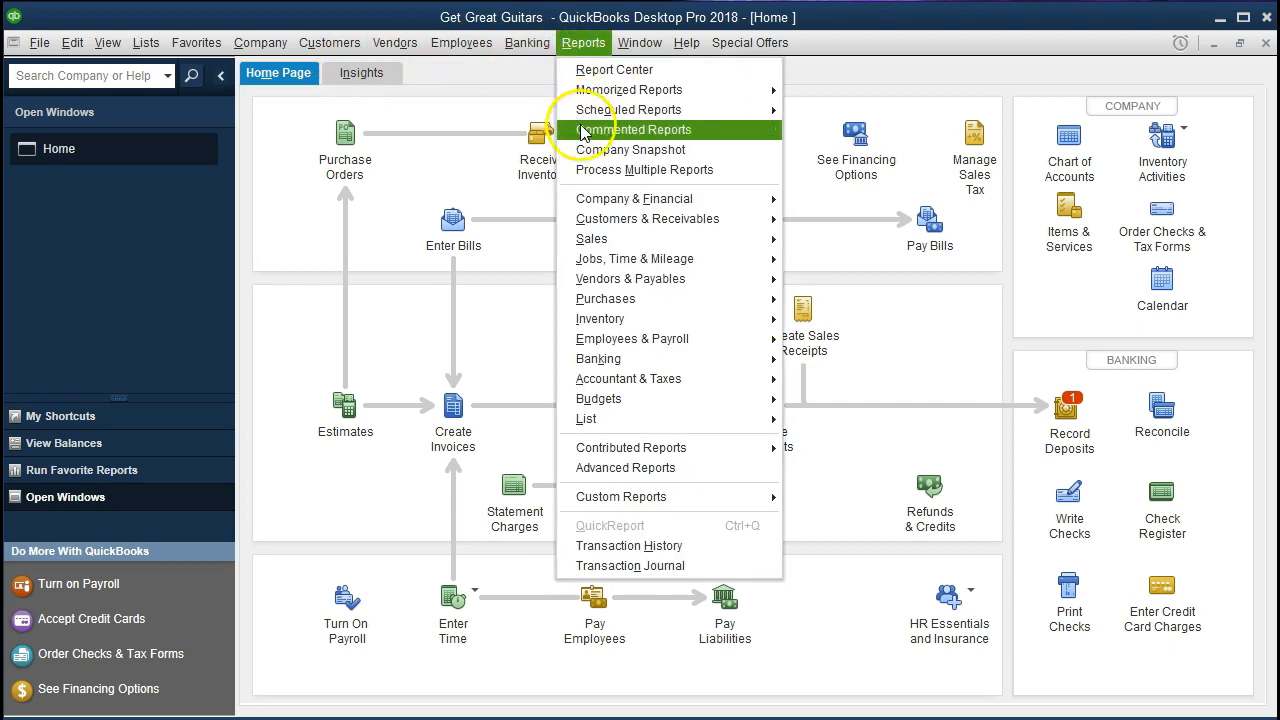
mouse_move(703, 199)
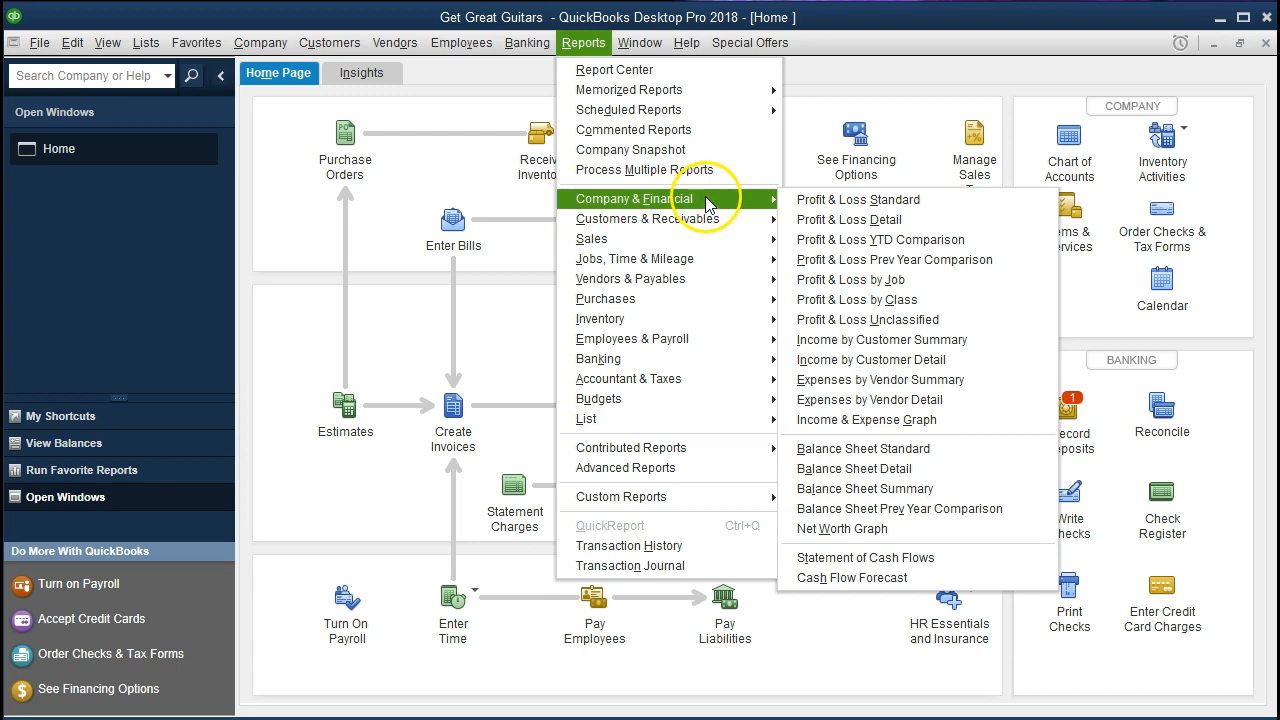
click(938, 208)
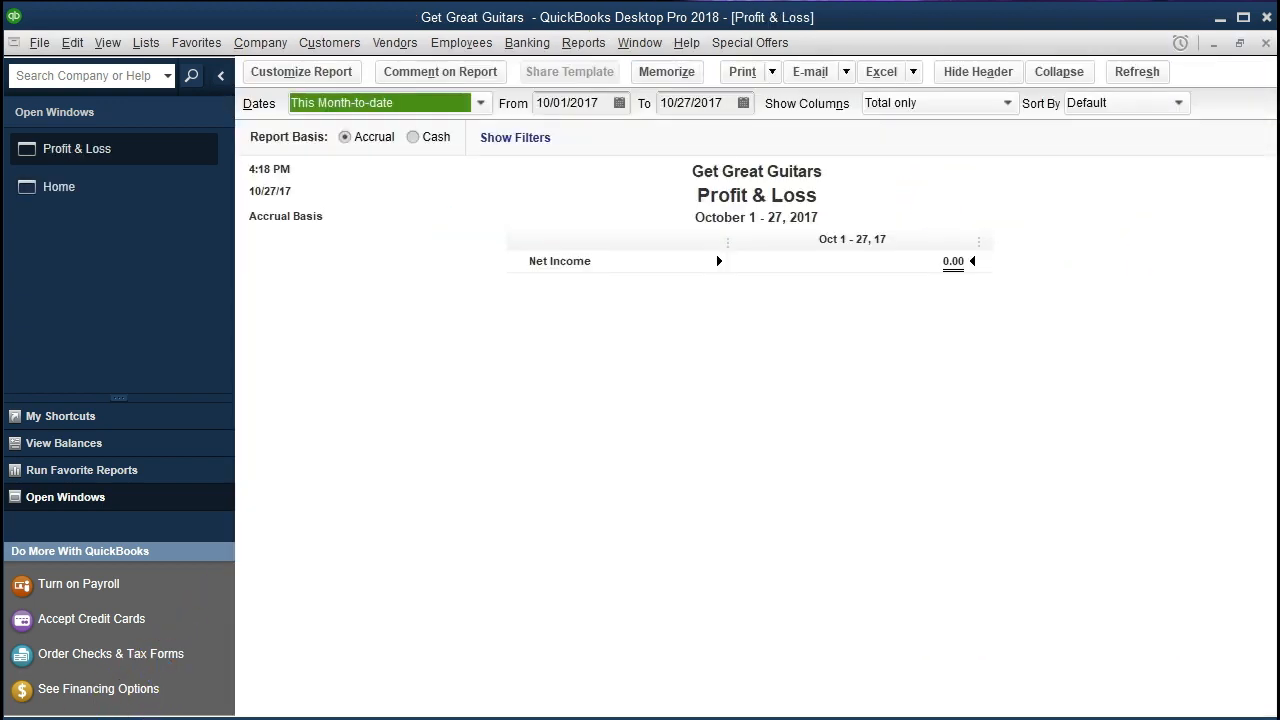
click(594, 106)
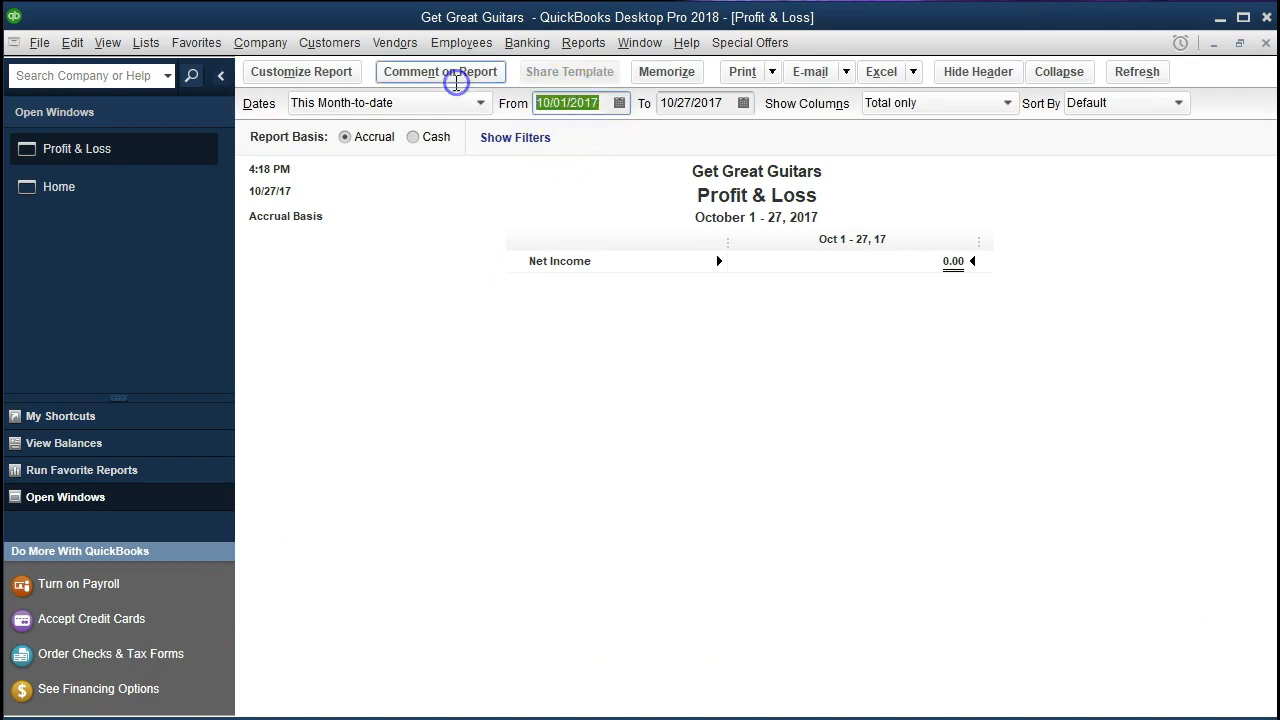
text(01/01/2021)
key(Tab)
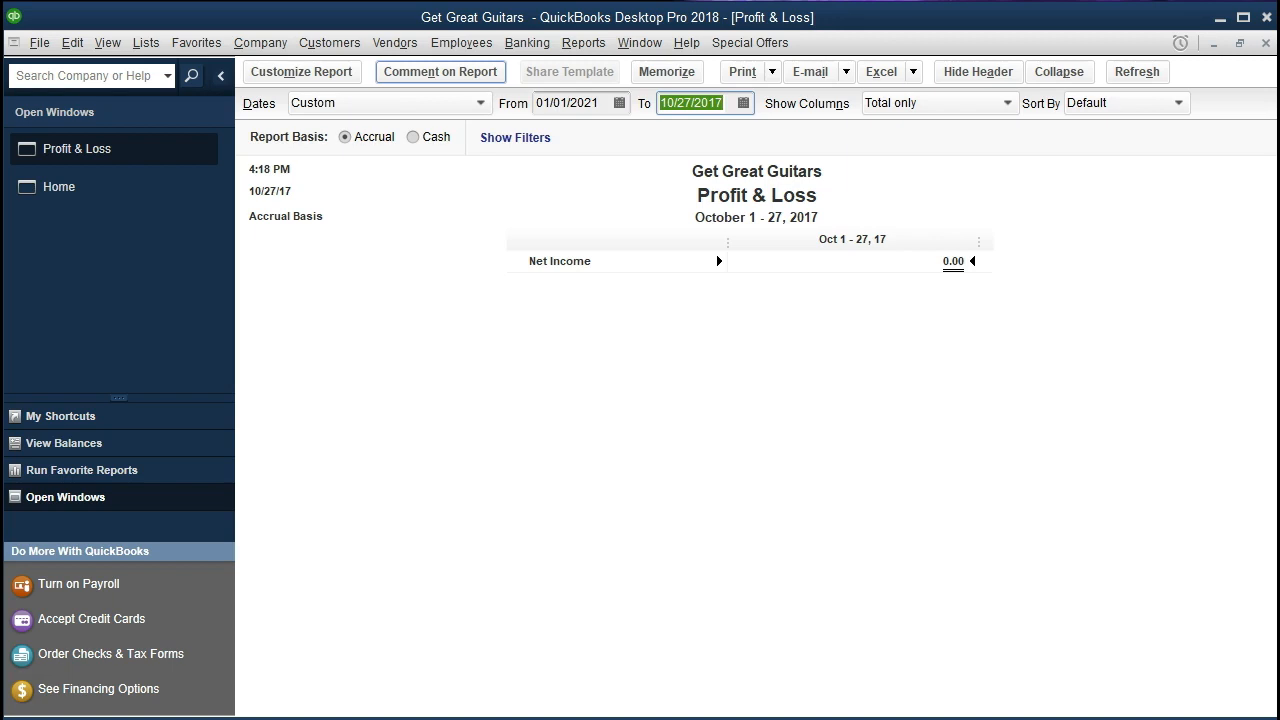
text(123121)
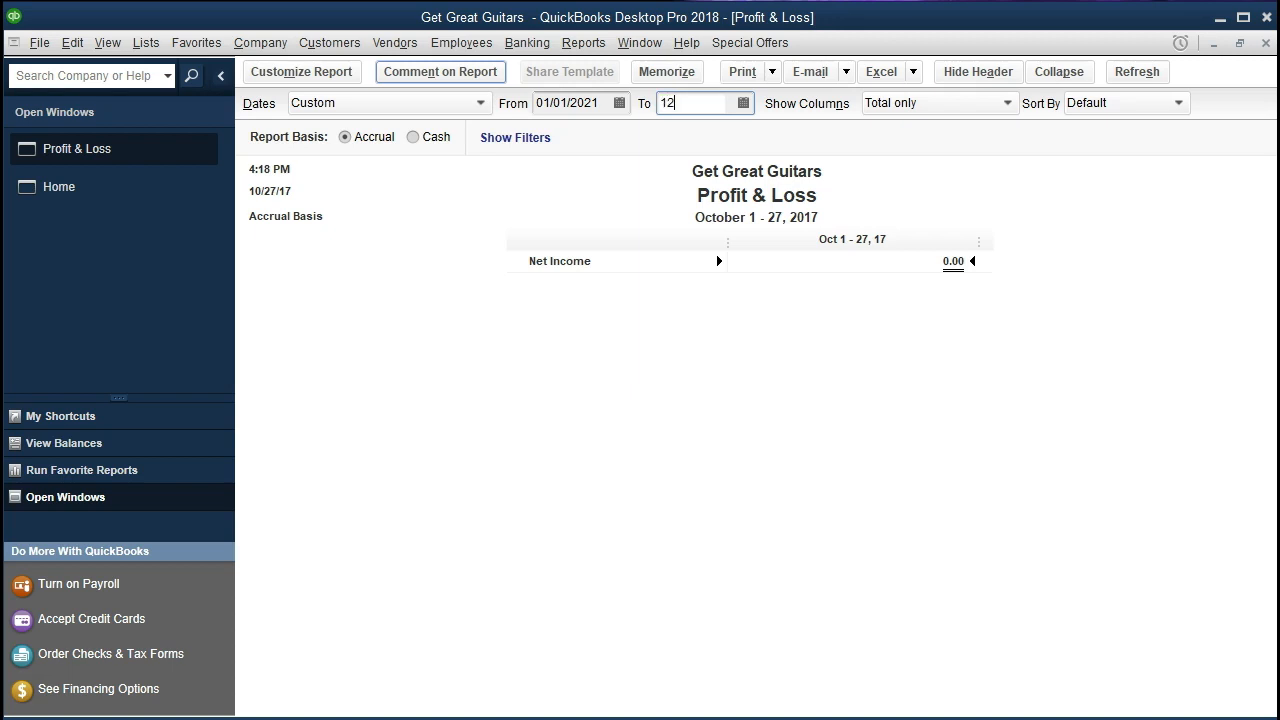
key(Tab)
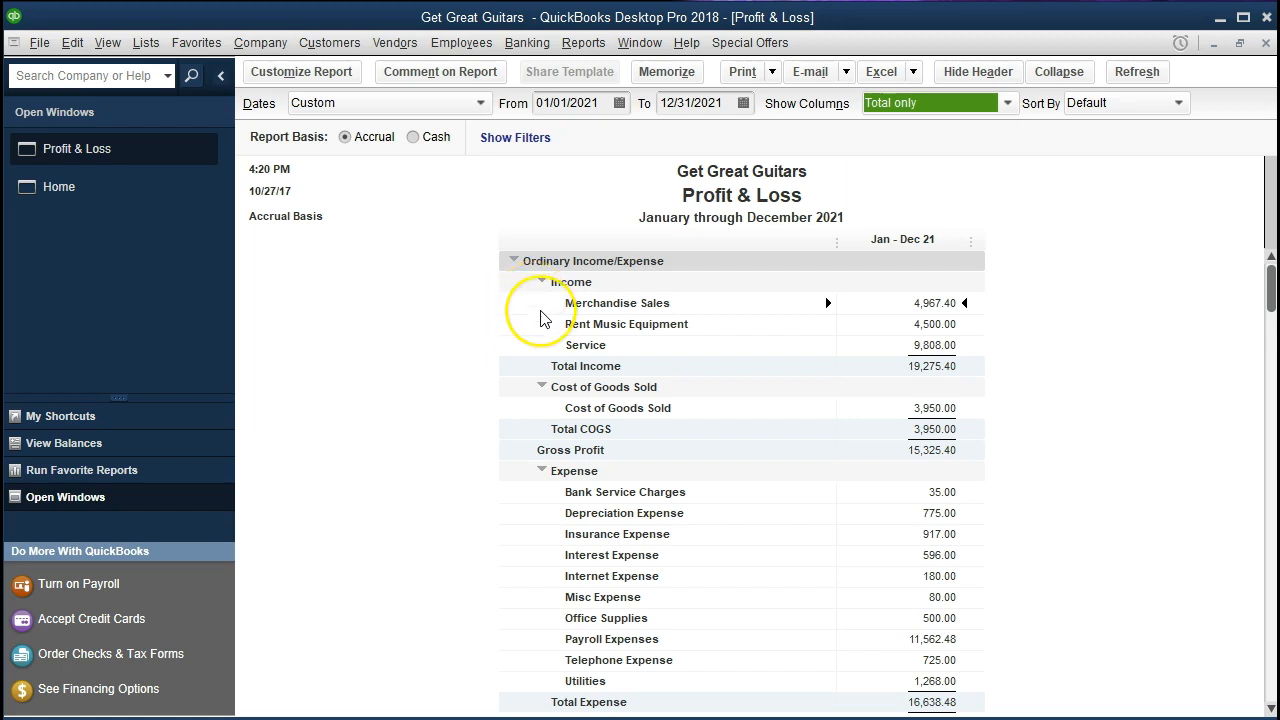
Customize the Profit & Loss report so its date range ends on 02/28/2021
scroll(540, 318, down, 2)
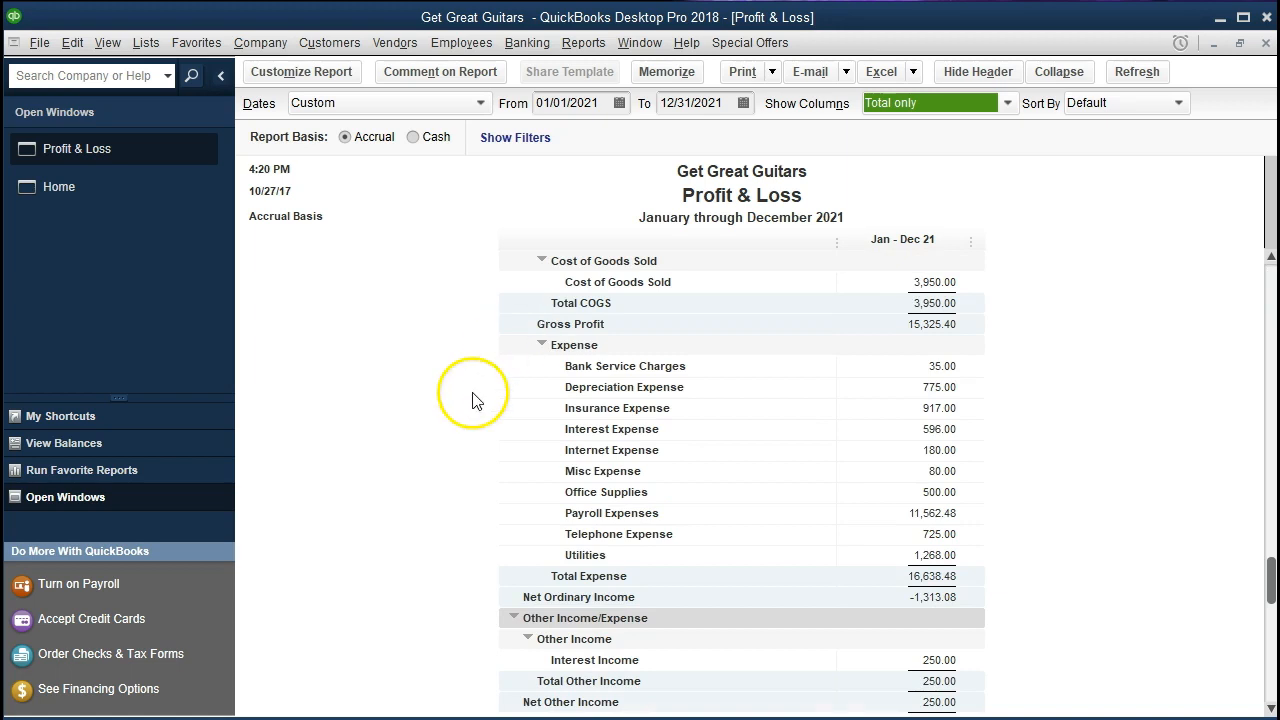
scroll(474, 400, down, 1)
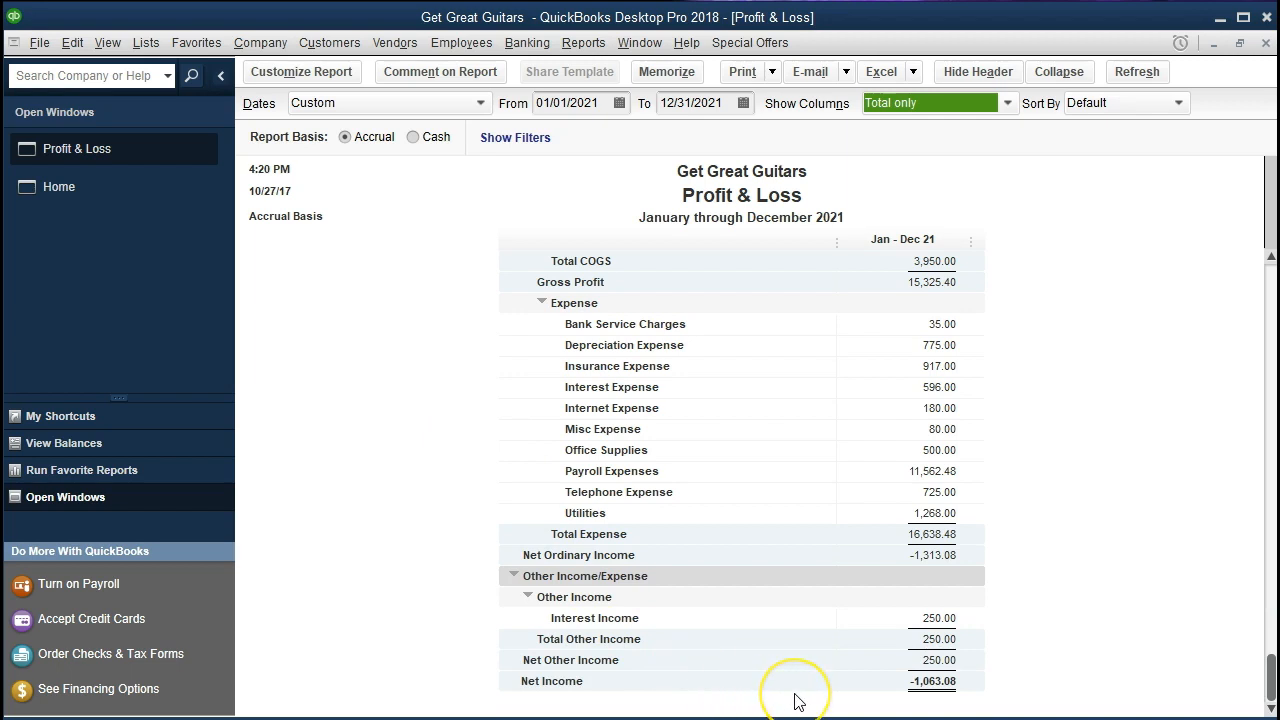
scroll(505, 525, up, 3)
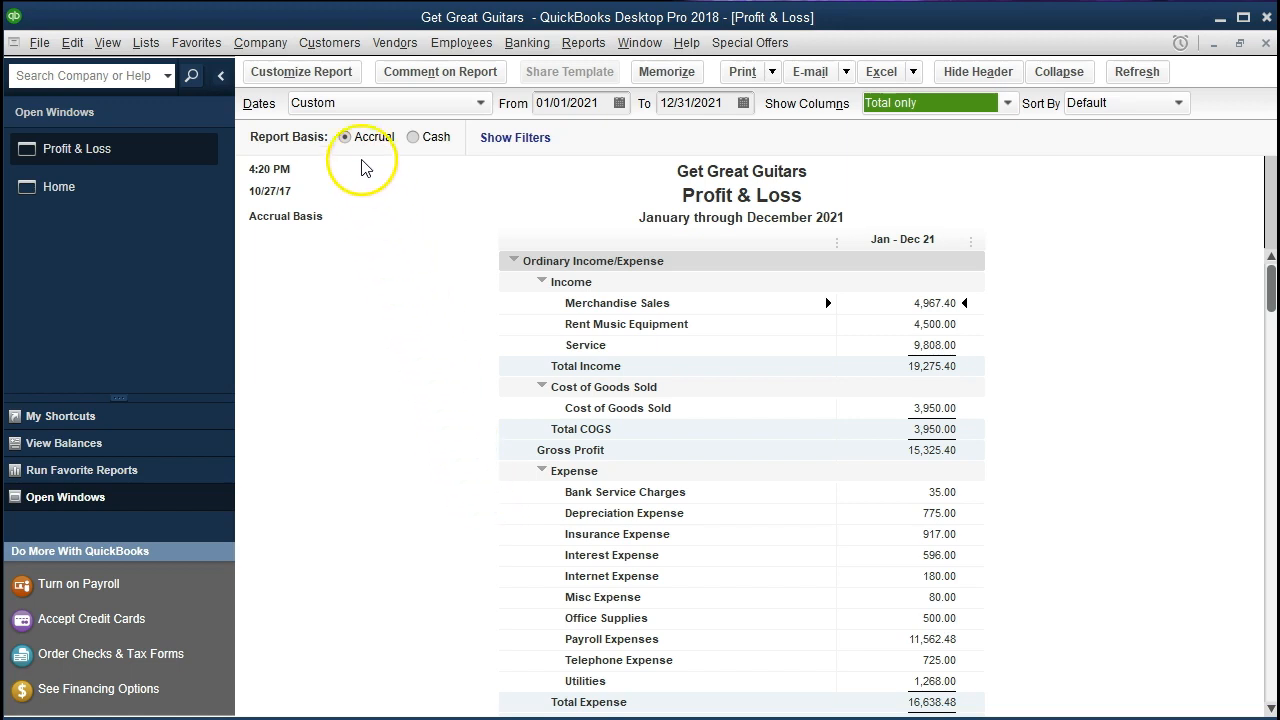
click(333, 80)
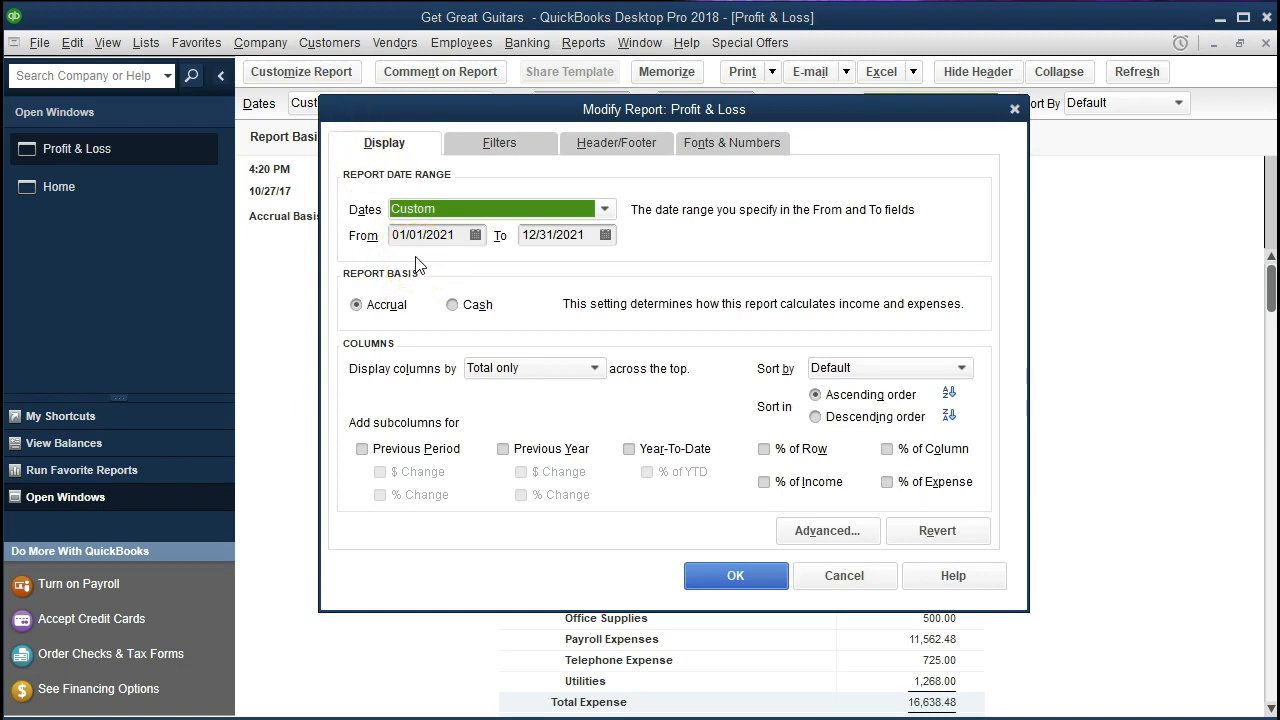
click(455, 234)
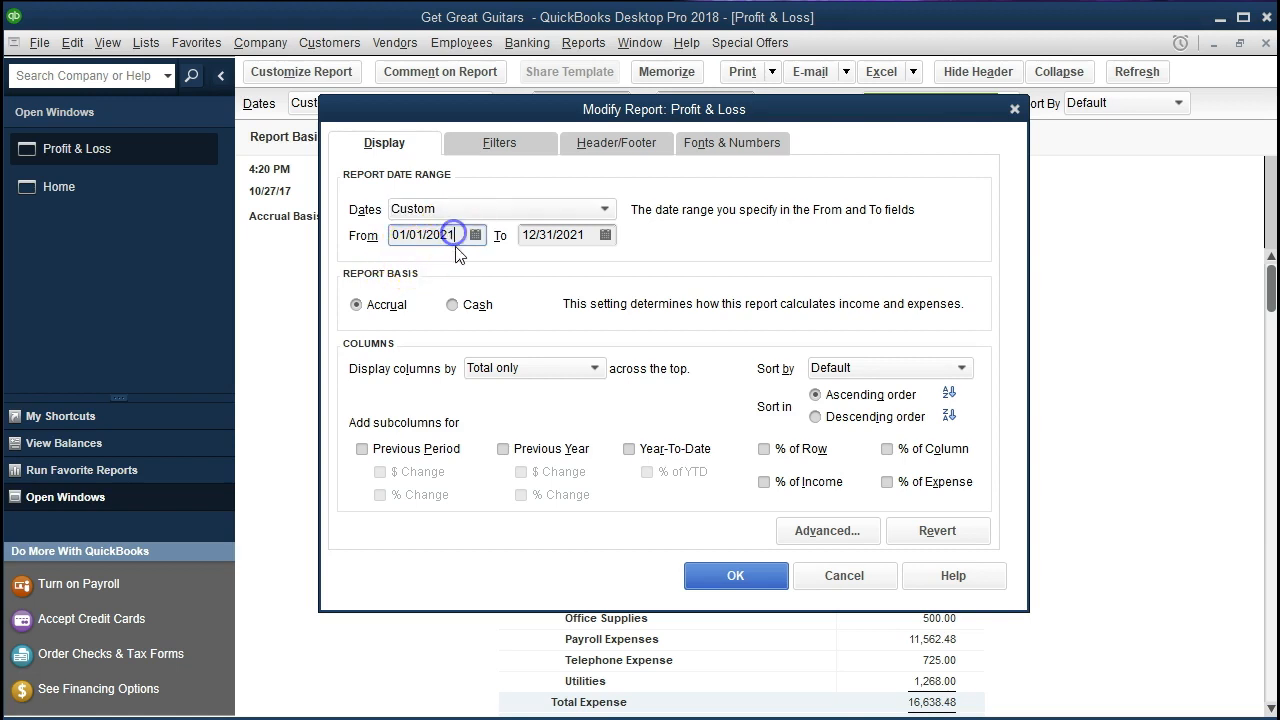
key(Tab)
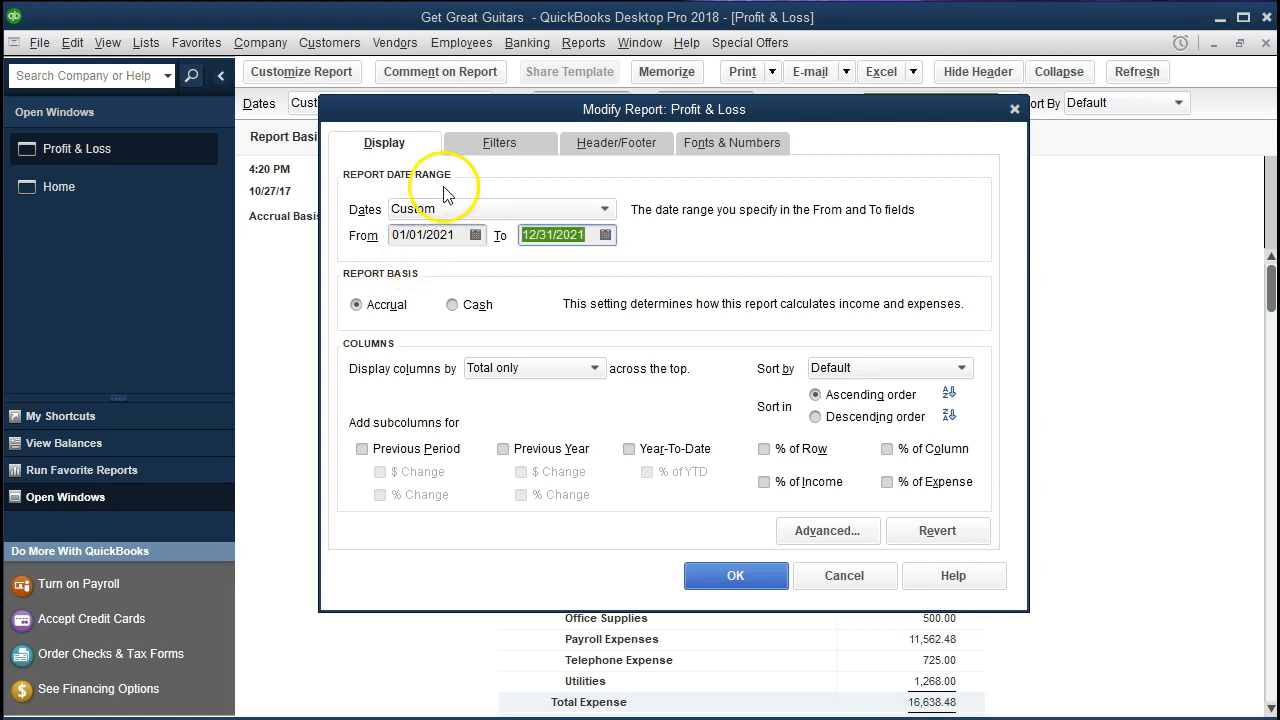
text(02/)
text(28)
key(Tab)
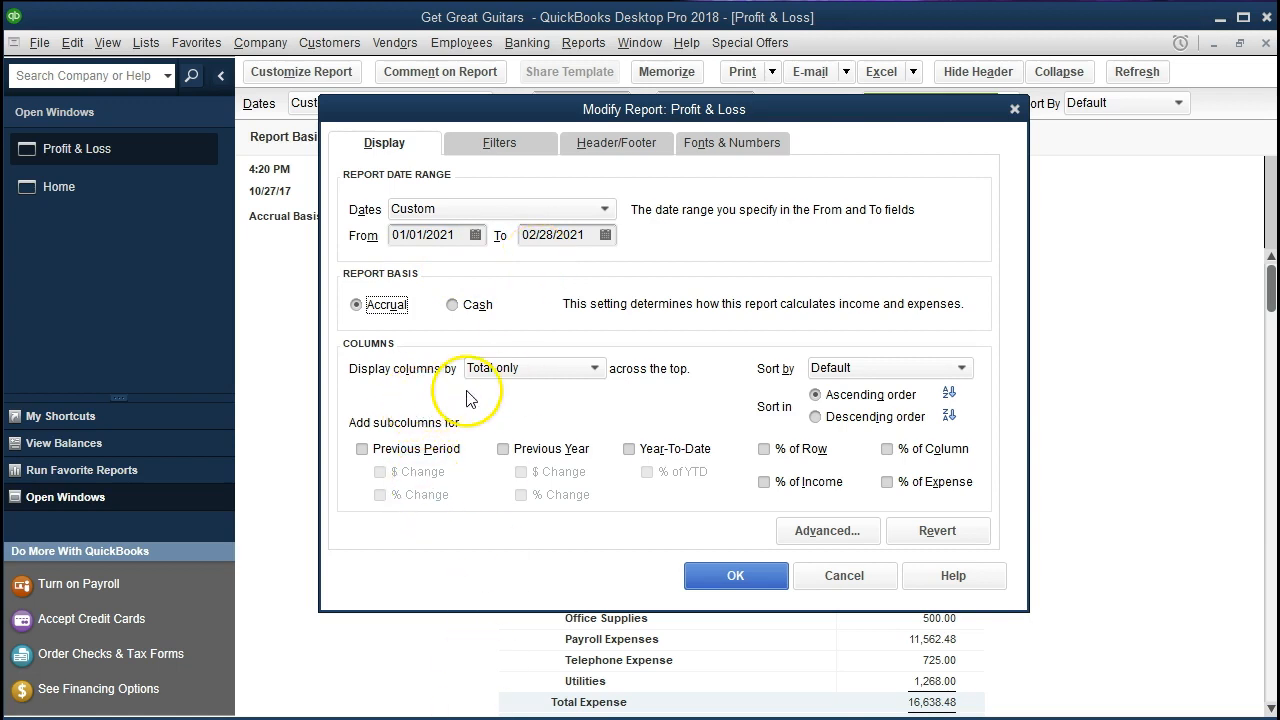
Display the report's columns by Month instead of a single total and apply the customization
click(565, 368)
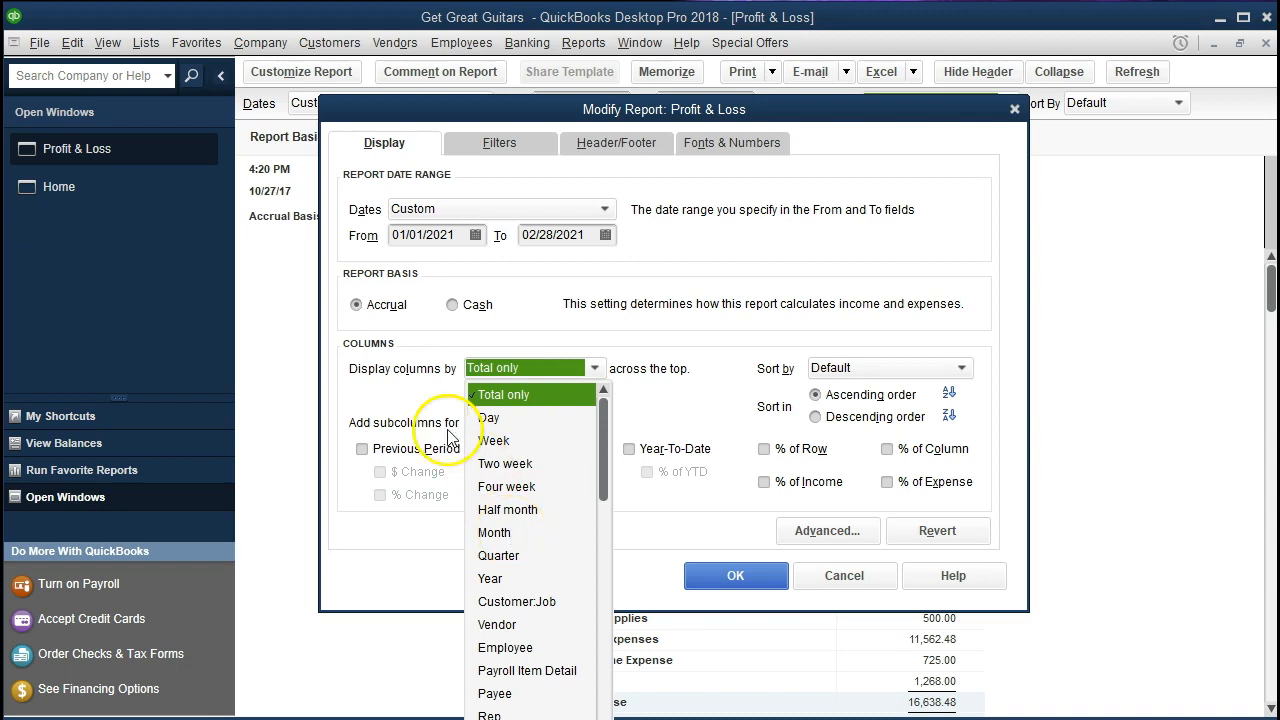
click(418, 397)
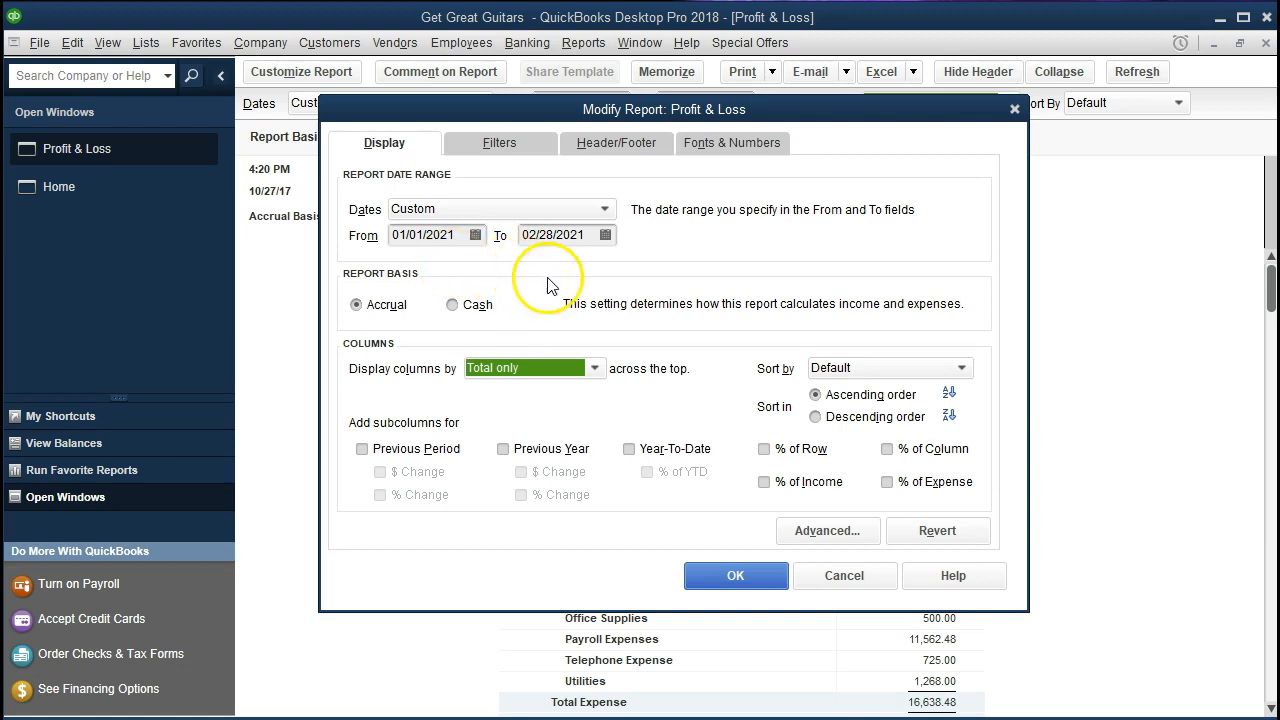
click(594, 368)
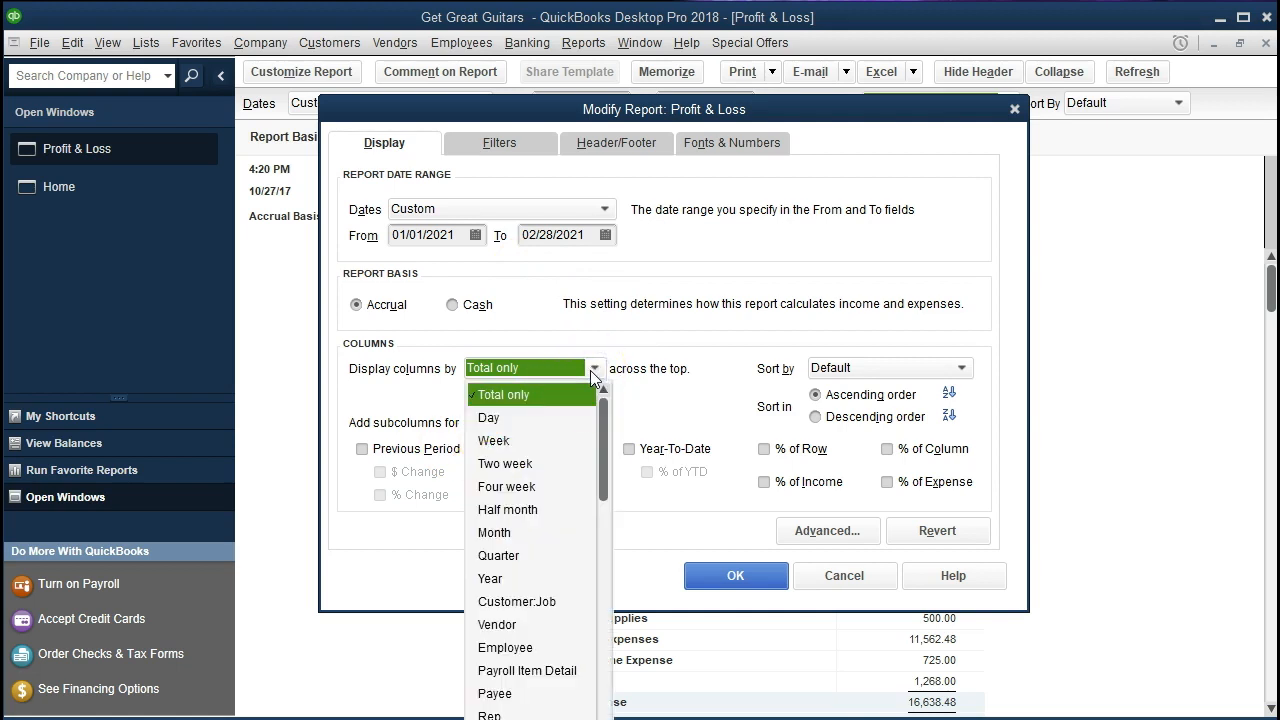
click(494, 532)
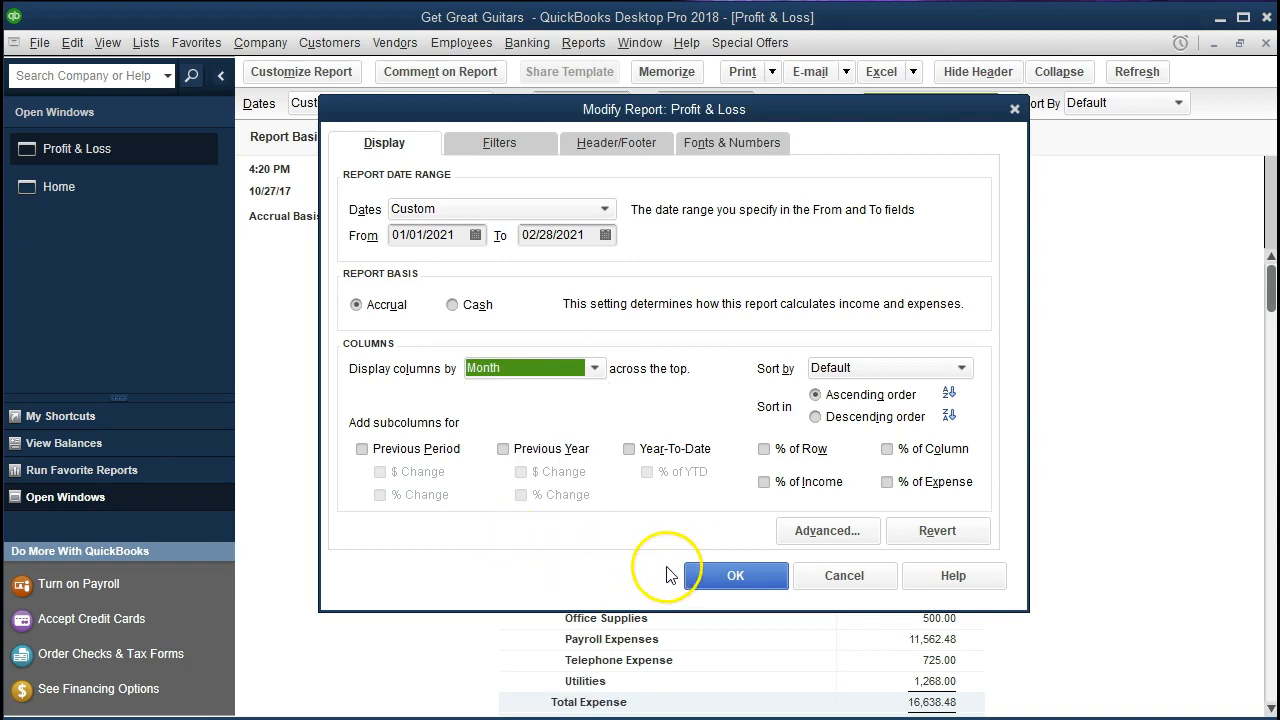
click(710, 575)
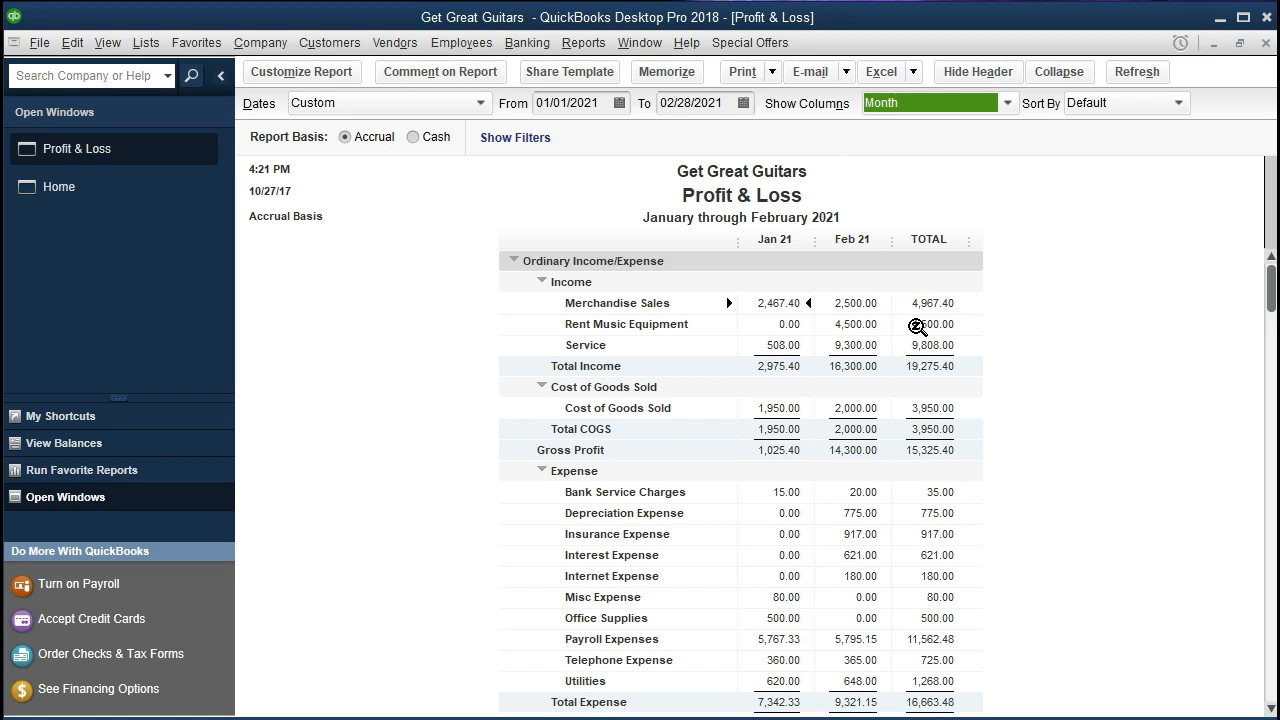
Customize the monthly Profit & Loss report to add a % of Income subcolumn and apply the change
click(789, 344)
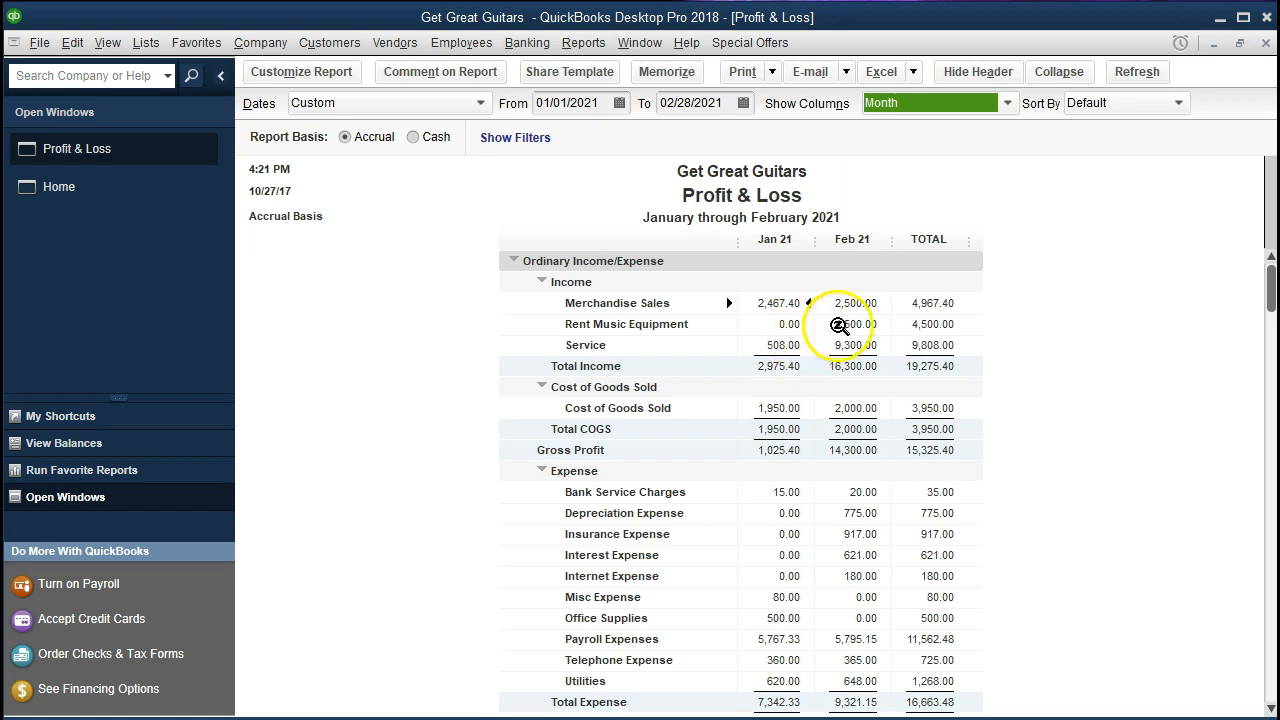
click(916, 303)
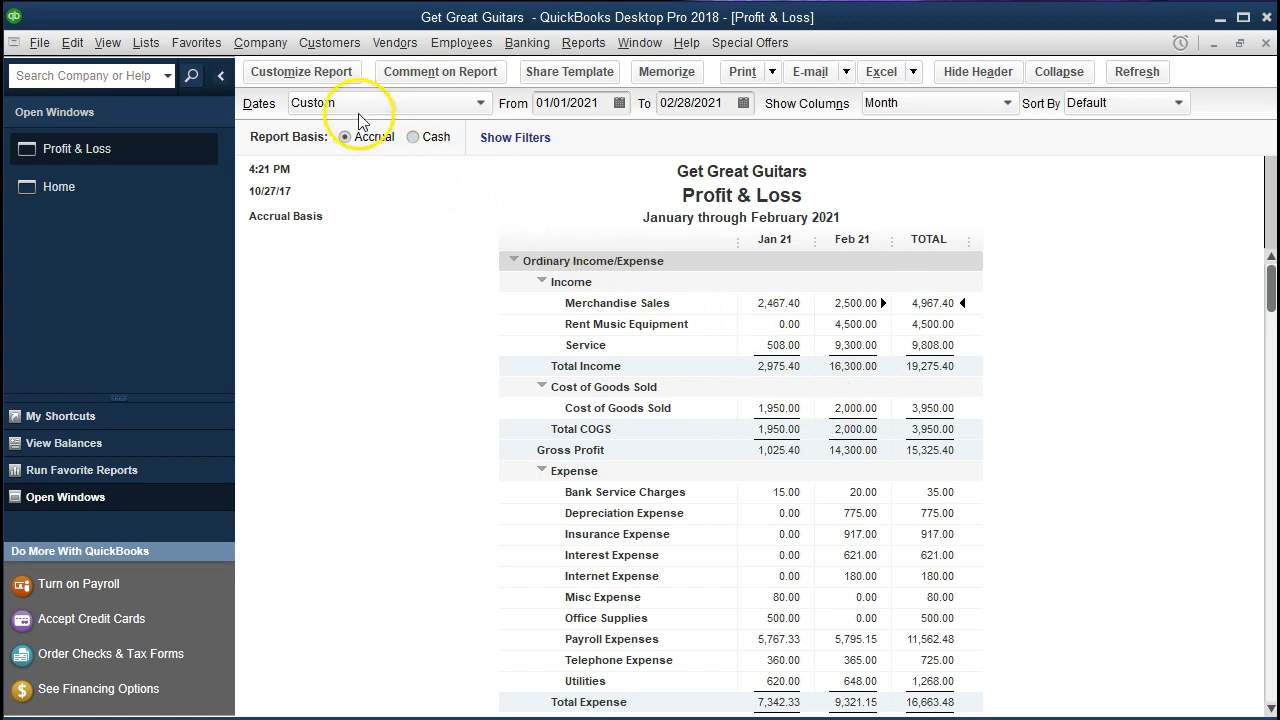
click(323, 80)
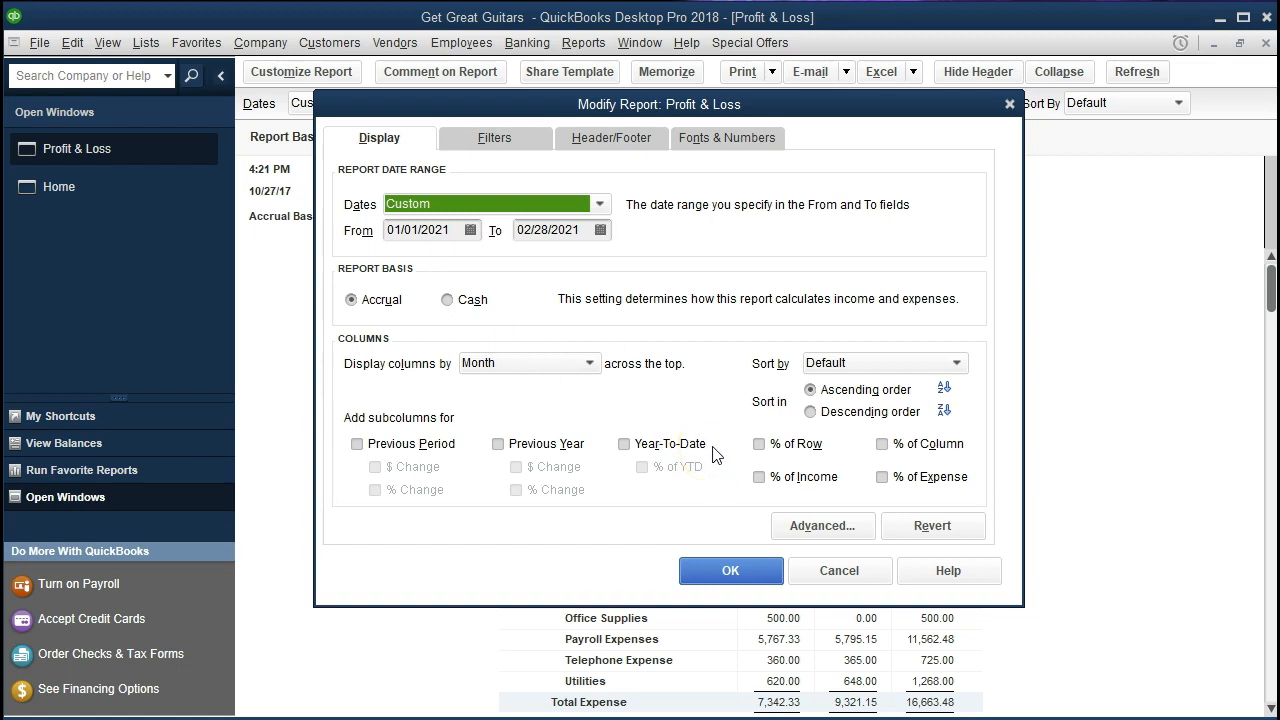
click(759, 477)
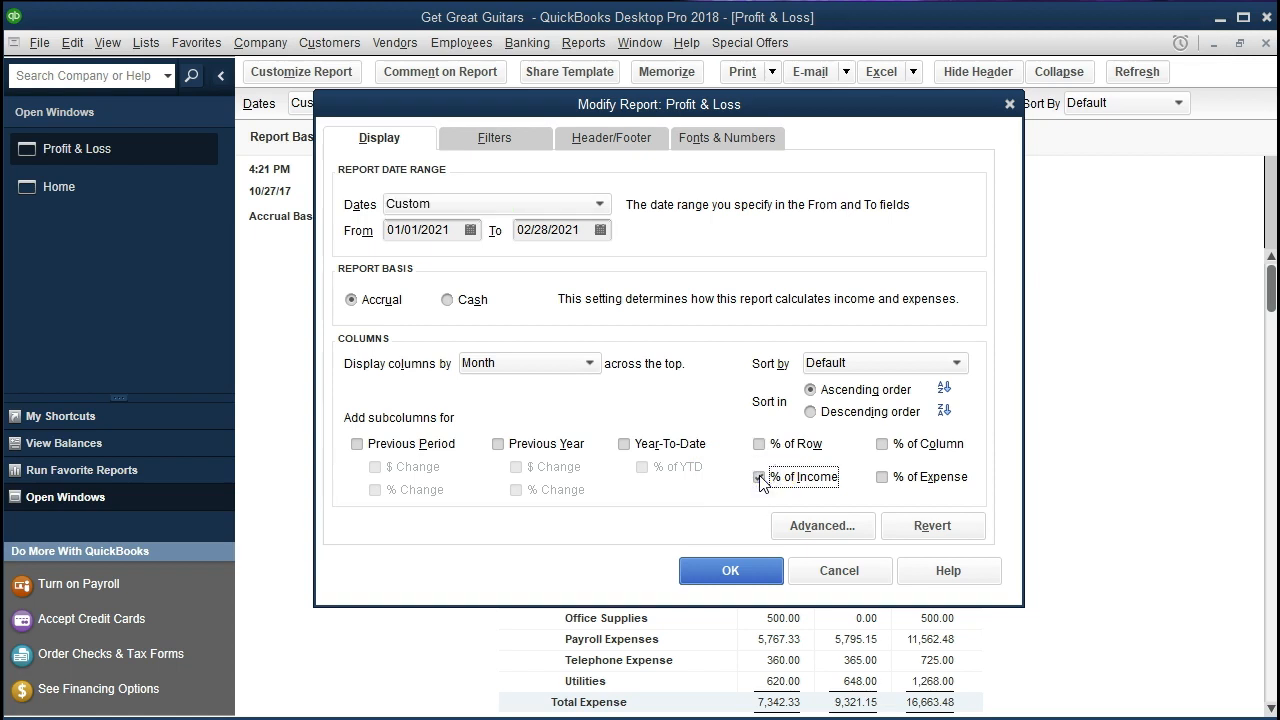
click(741, 563)
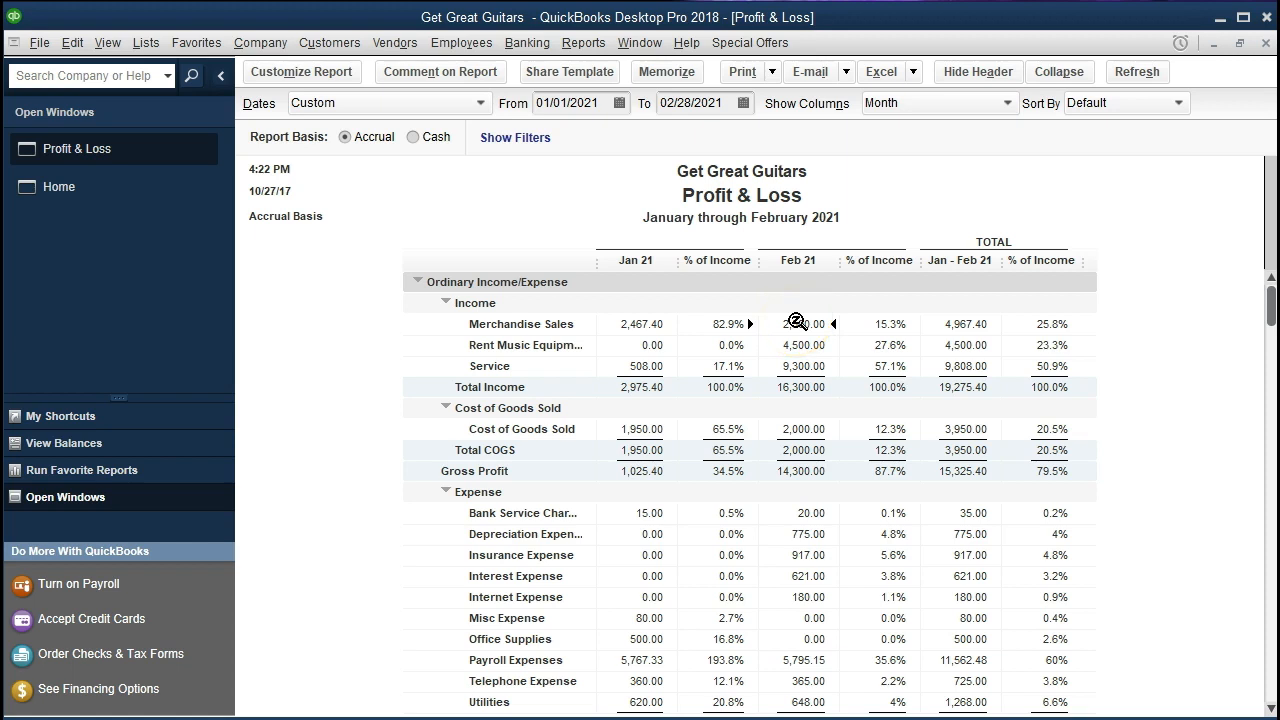
Open Calculator, shrink its window and place it clear of the report's January figures
key(XF86Calculator)
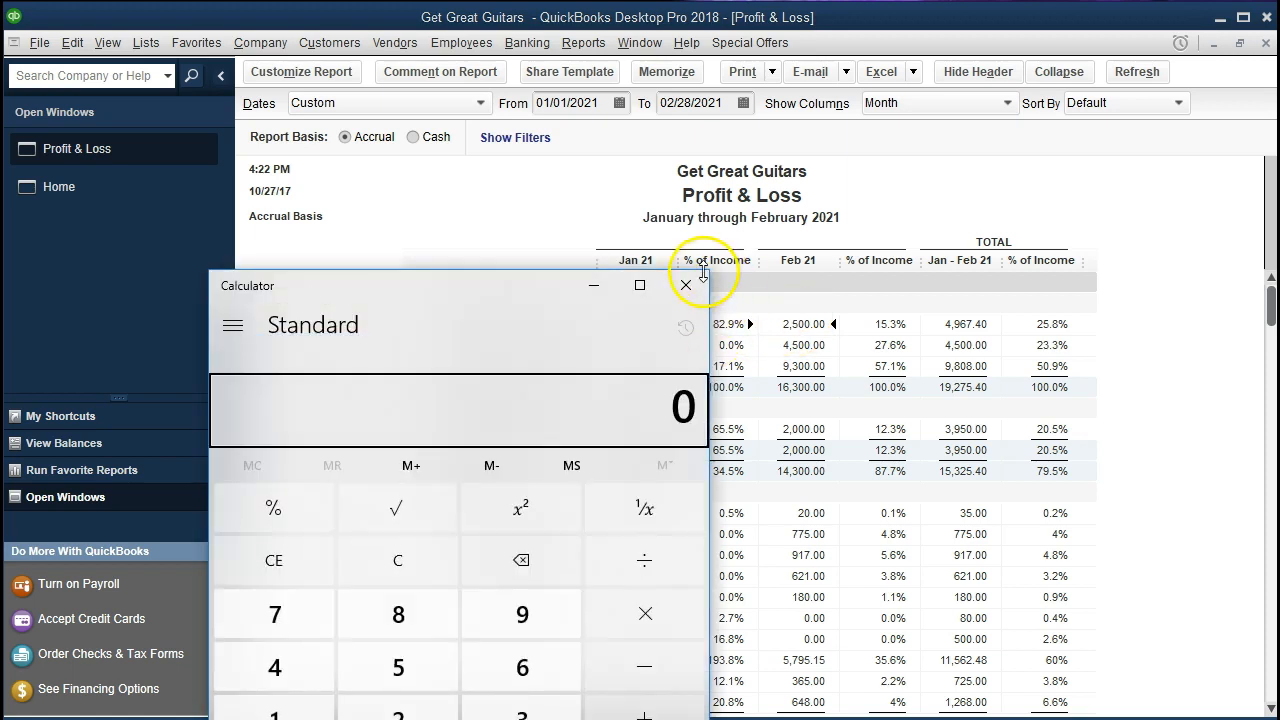
drag(708, 272, 529, 301)
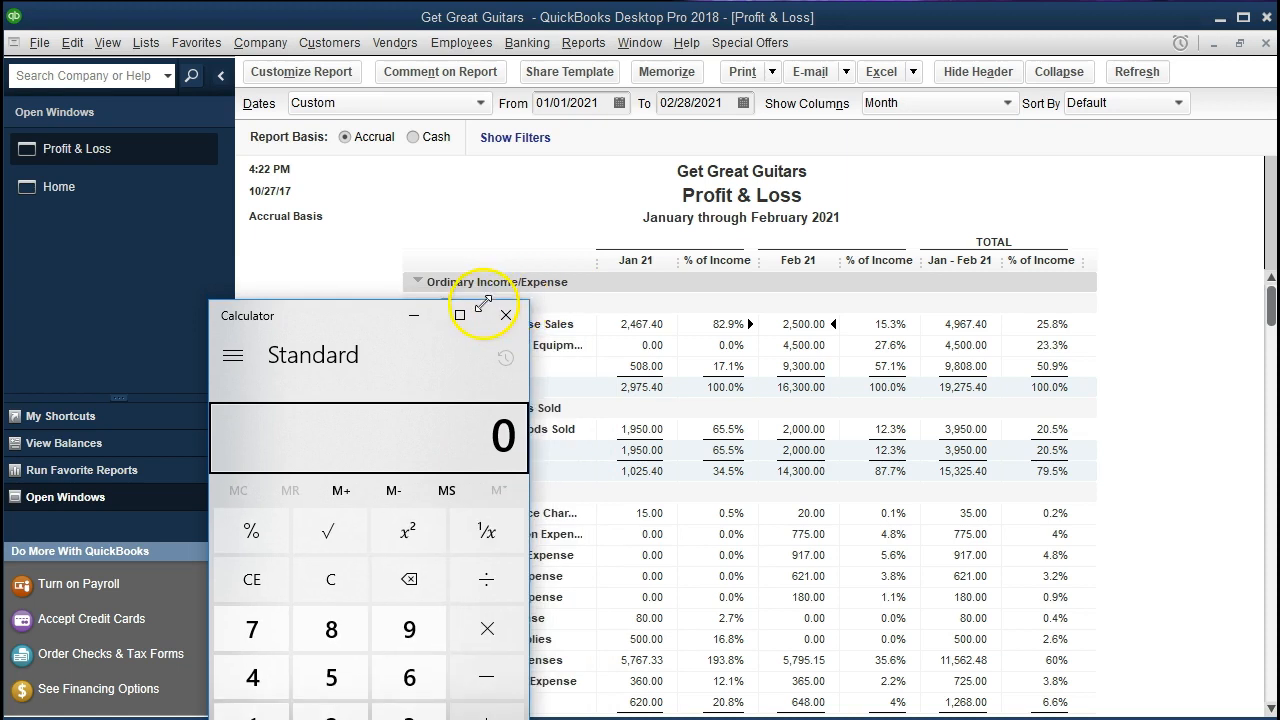
drag(378, 325, 280, 270)
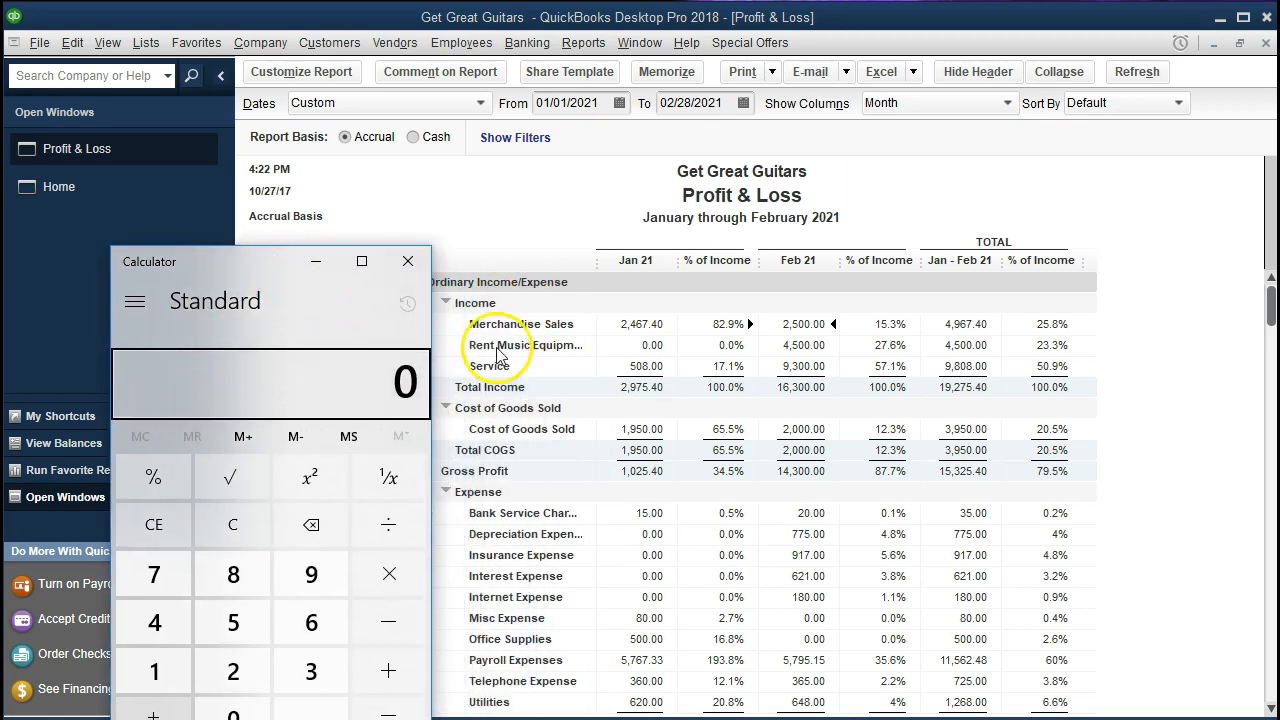
Calculate January Merchandise Sales as a percentage of Total Income: 2467.4 divided by 2975.4, multiplied by 100
text(2467.4)
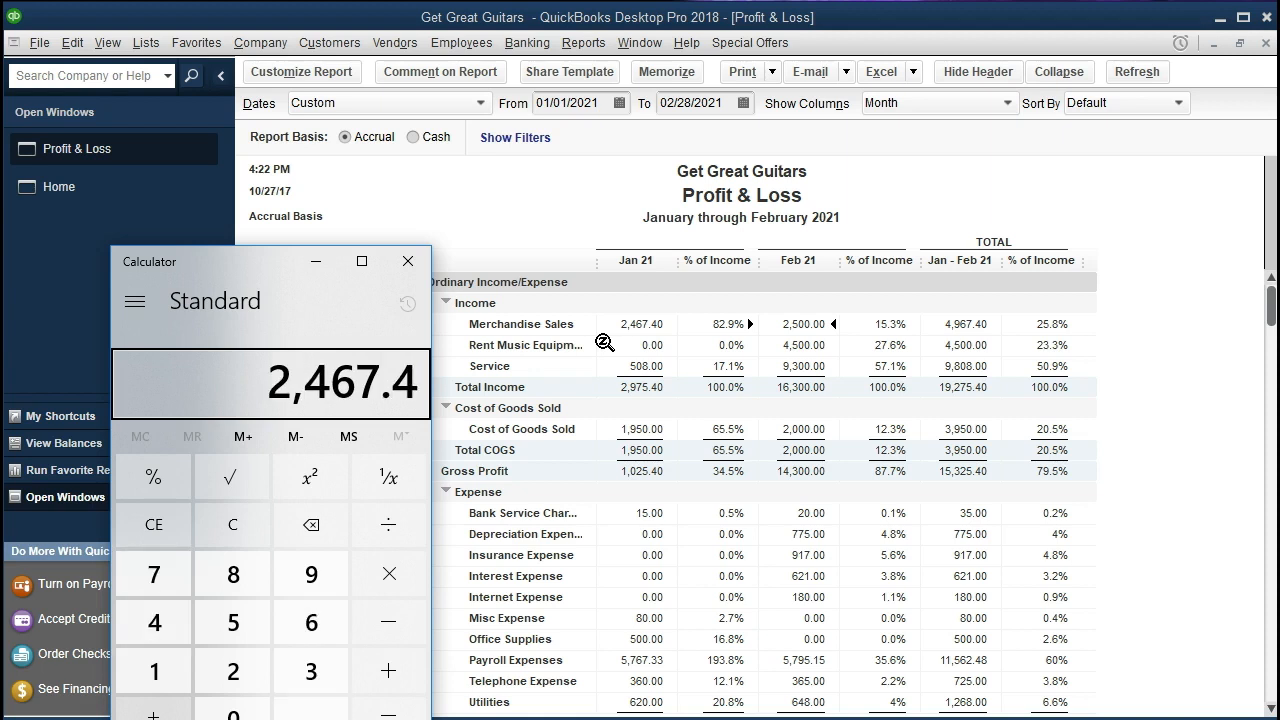
key(slash)
click(592, 392)
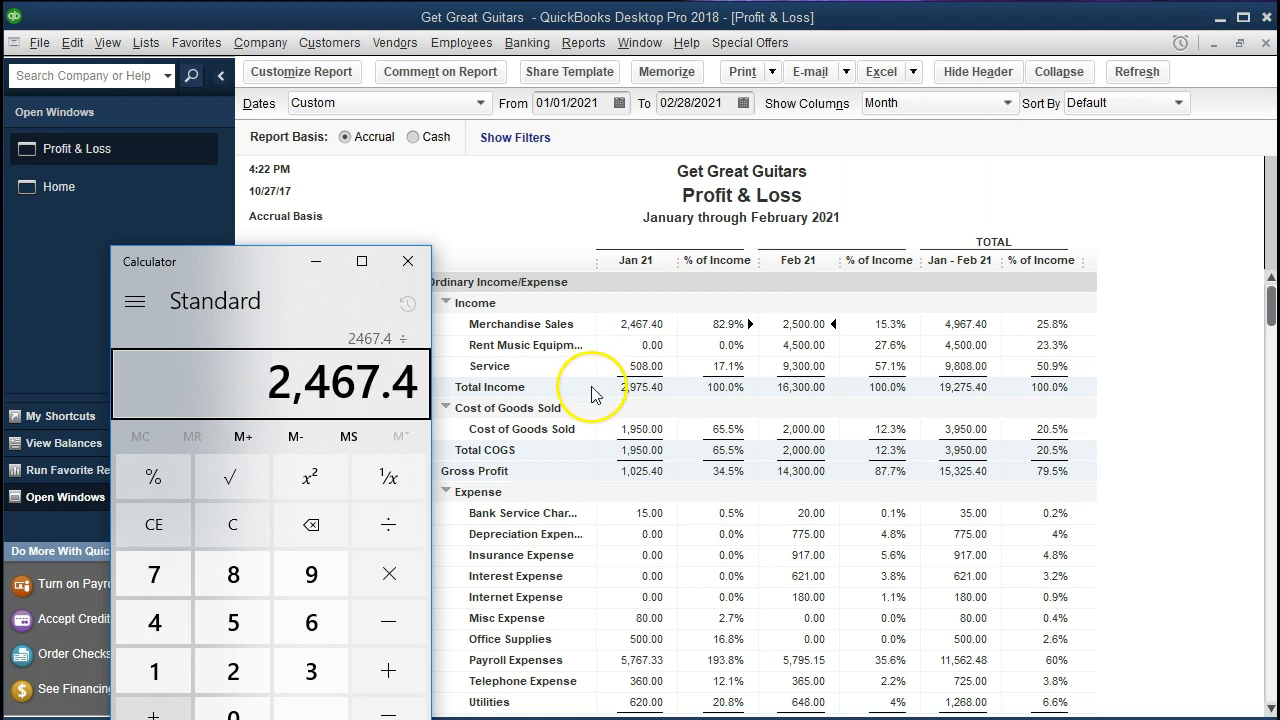
text(2975.4)
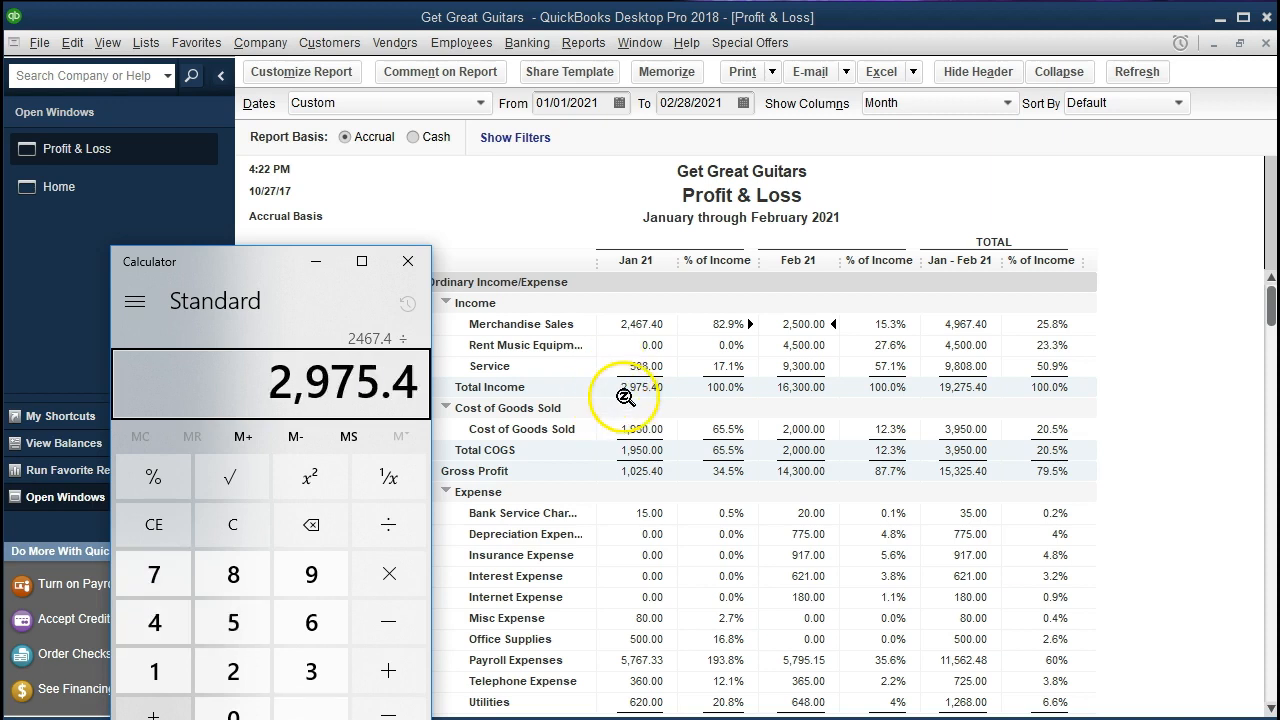
key(Return)
click(609, 362)
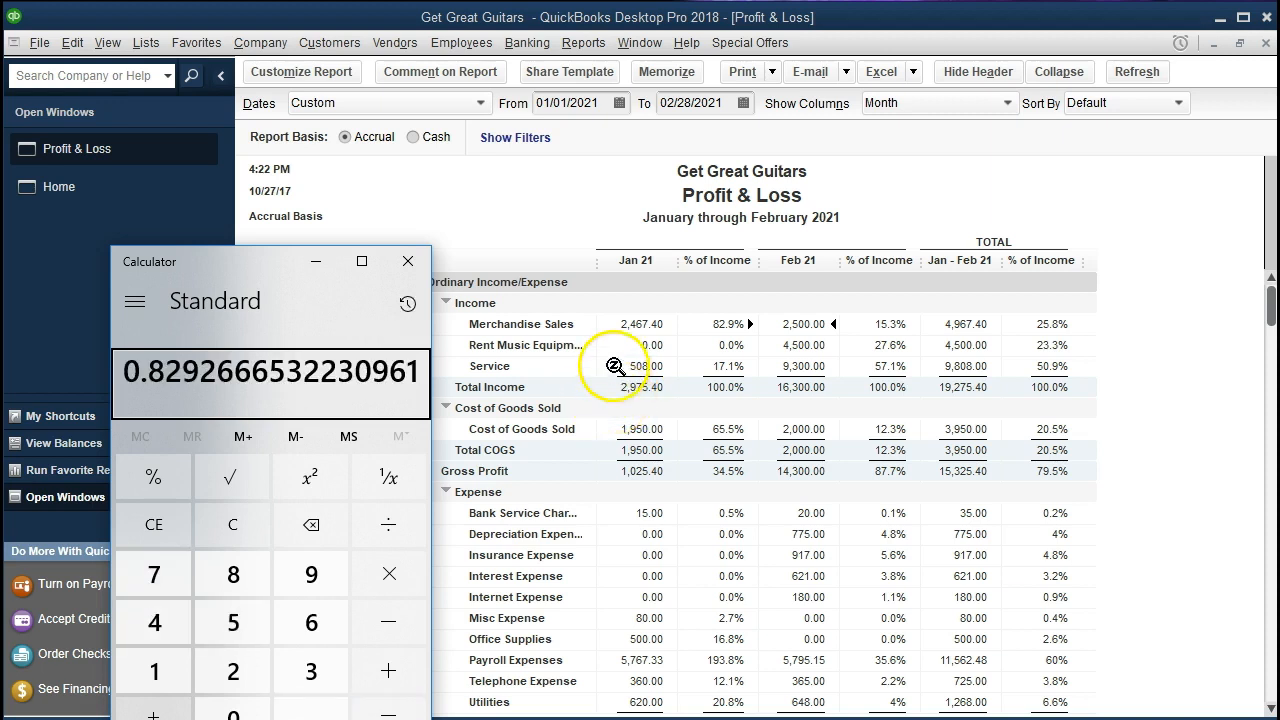
key(asterisk)
text(100)
key(Return)
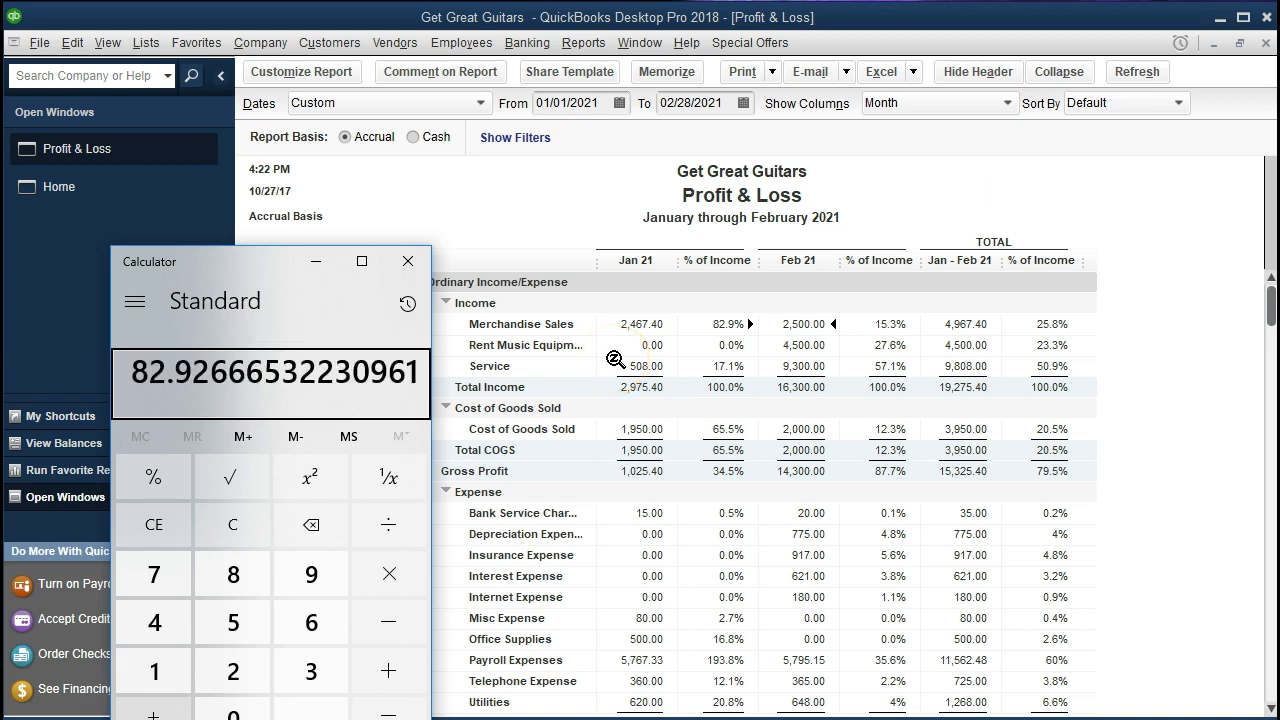
Clear the calculator and work out January's bank service charge as a percentage of income: 15 divided by 2975.4, times 100
click(659, 352)
click(651, 519)
click(654, 530)
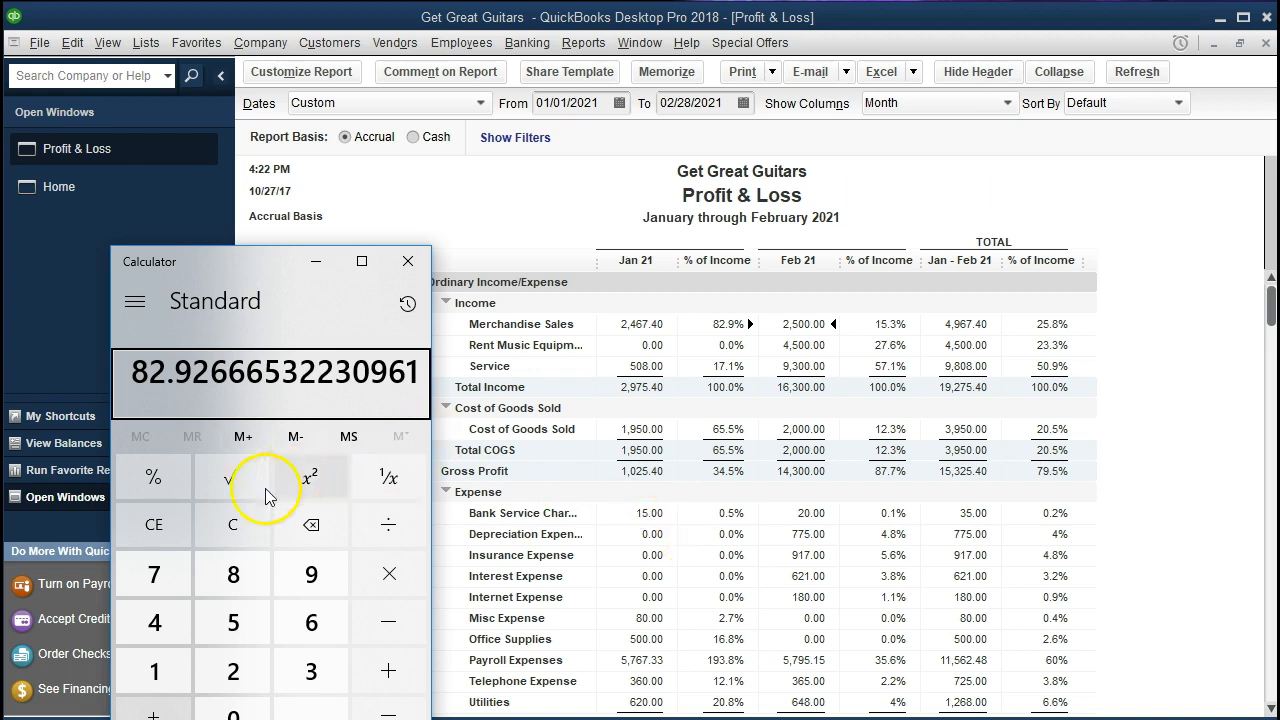
click(228, 520)
text(15)
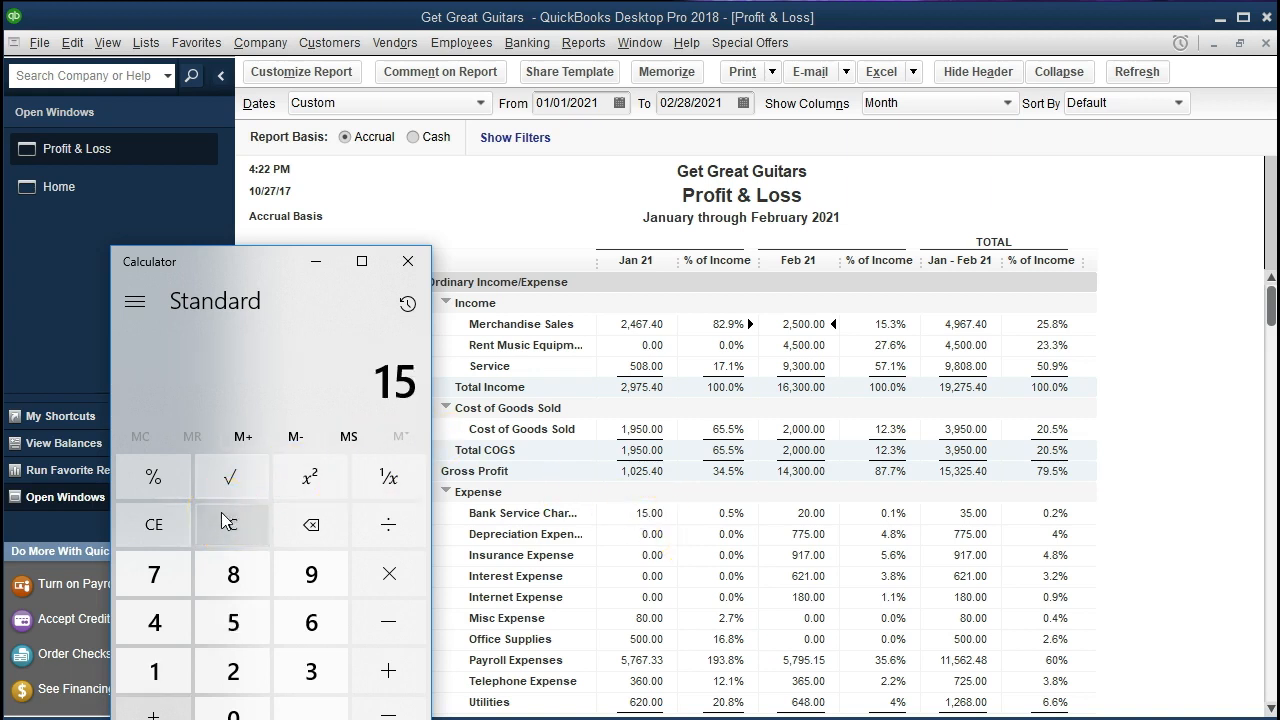
key(slash)
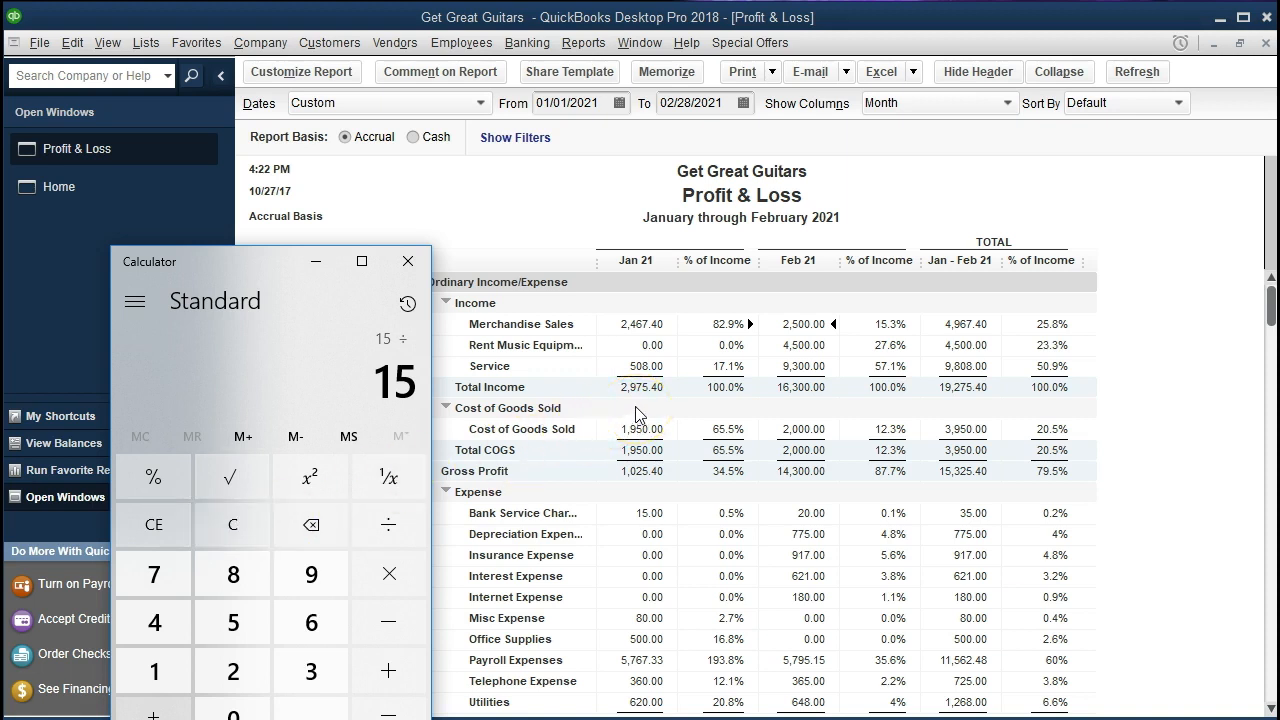
text(2975.4)
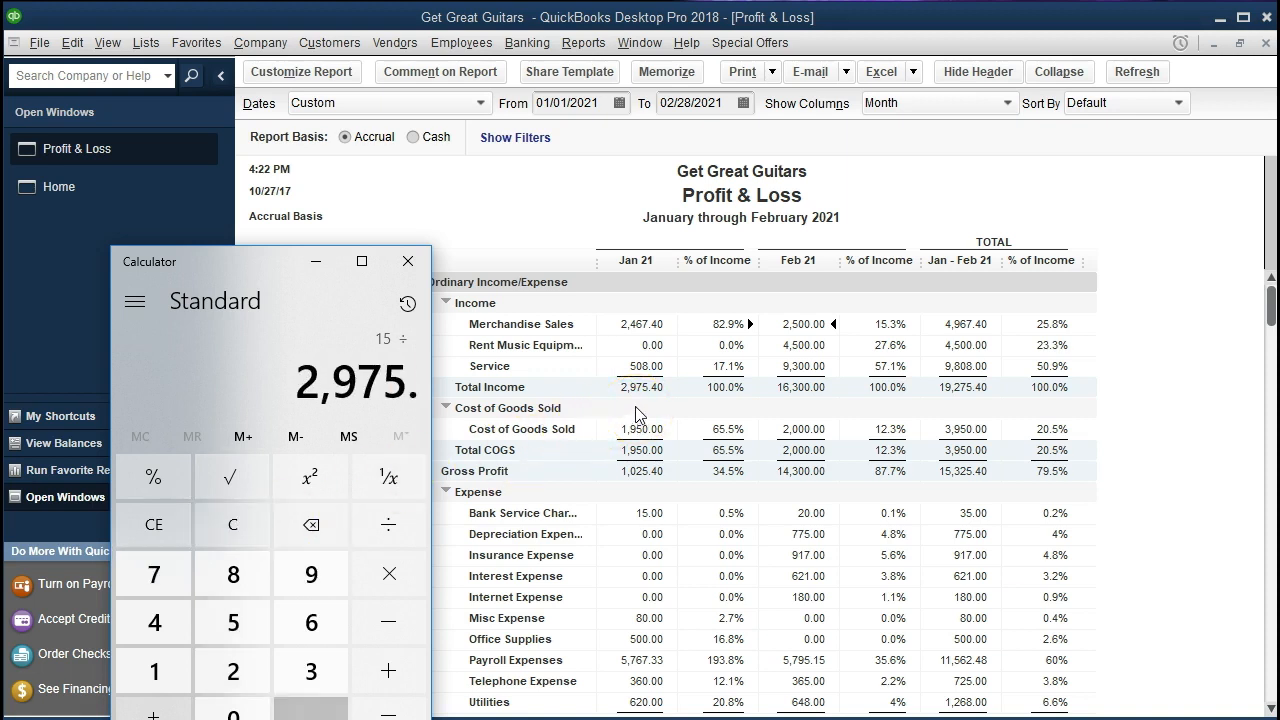
key(Return)
click(230, 430)
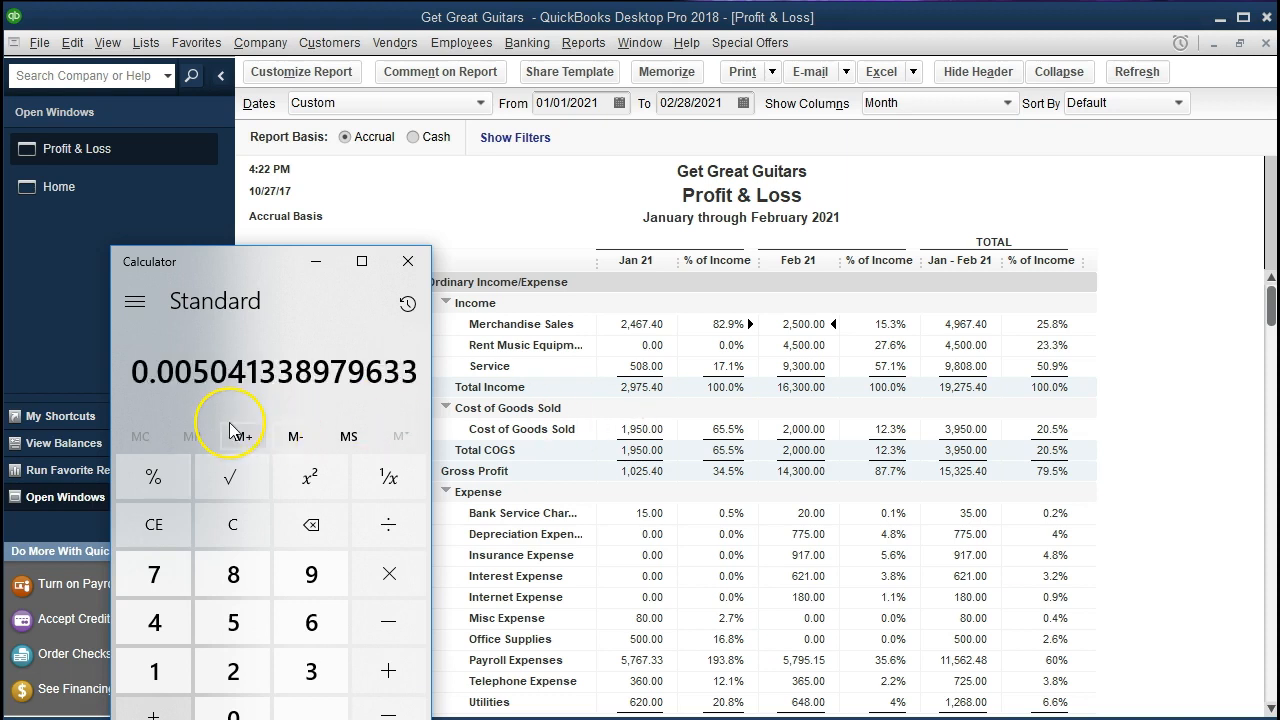
text(*100)
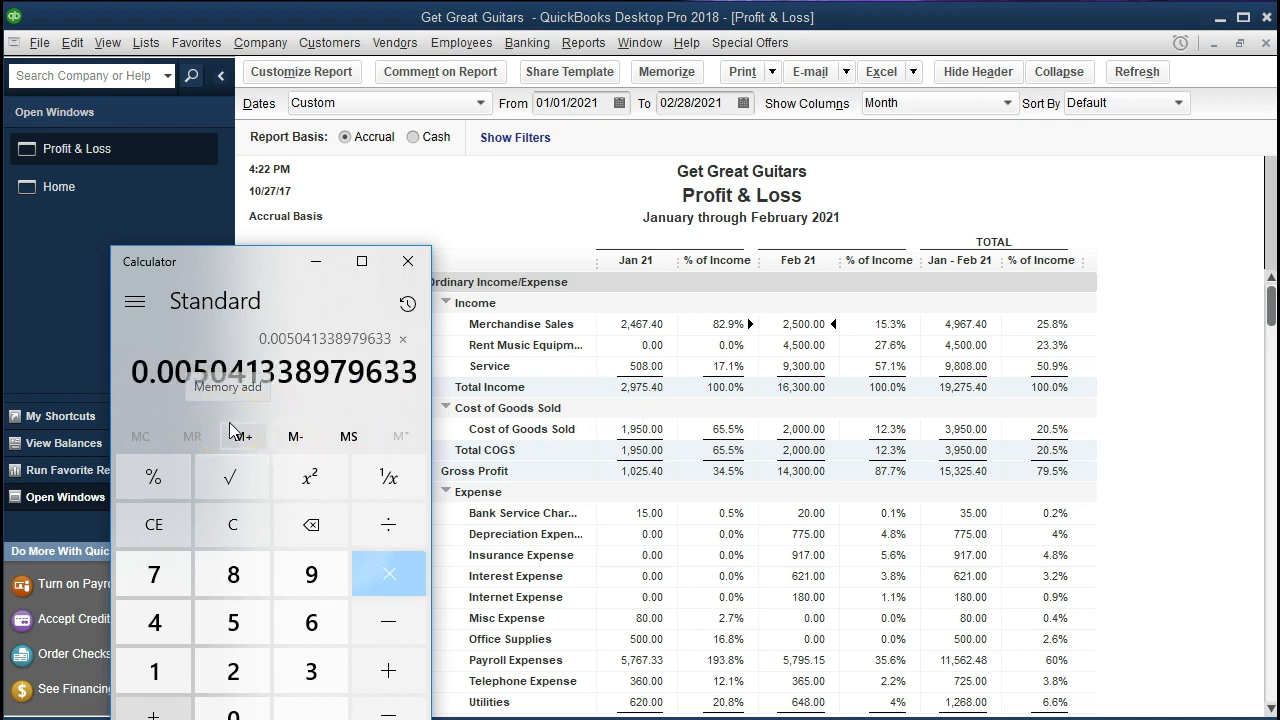
key(Return)
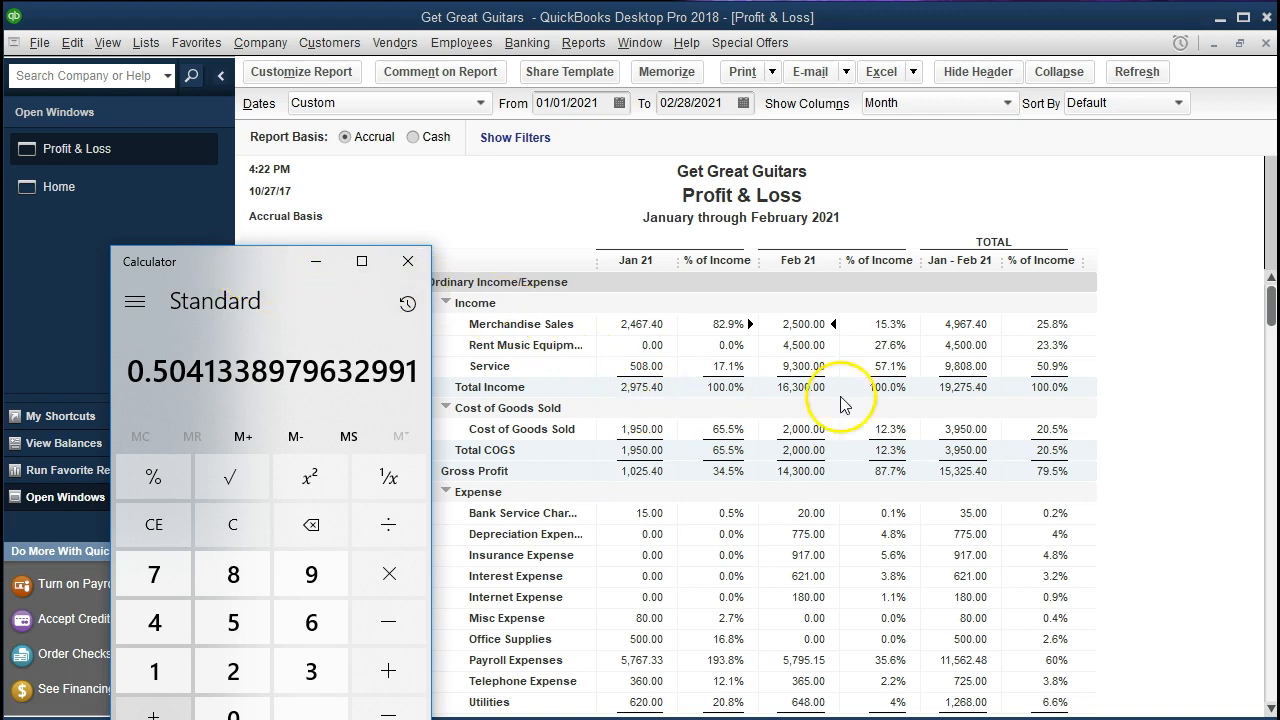
Check the combined Insurance Expense percentage beside the total columns: 917 divided by 19275.4, times 100, then minimize Calculator
drag(252, 264, 741, 260)
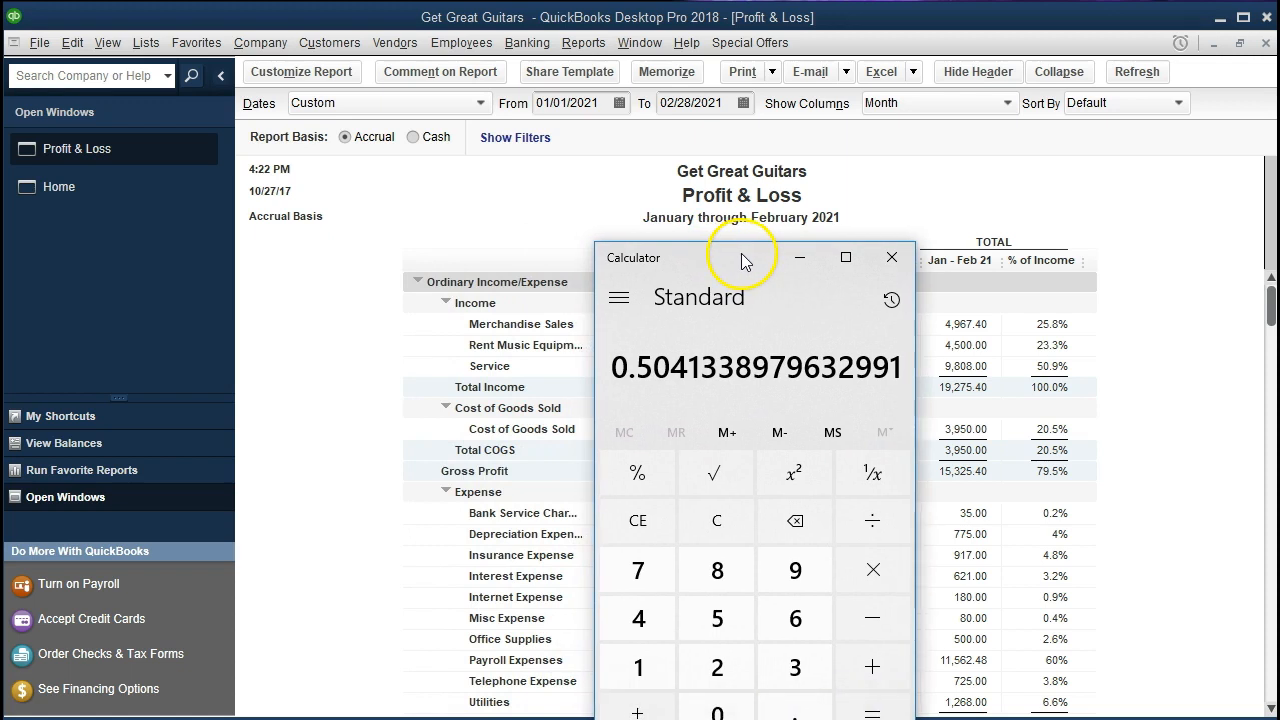
click(716, 520)
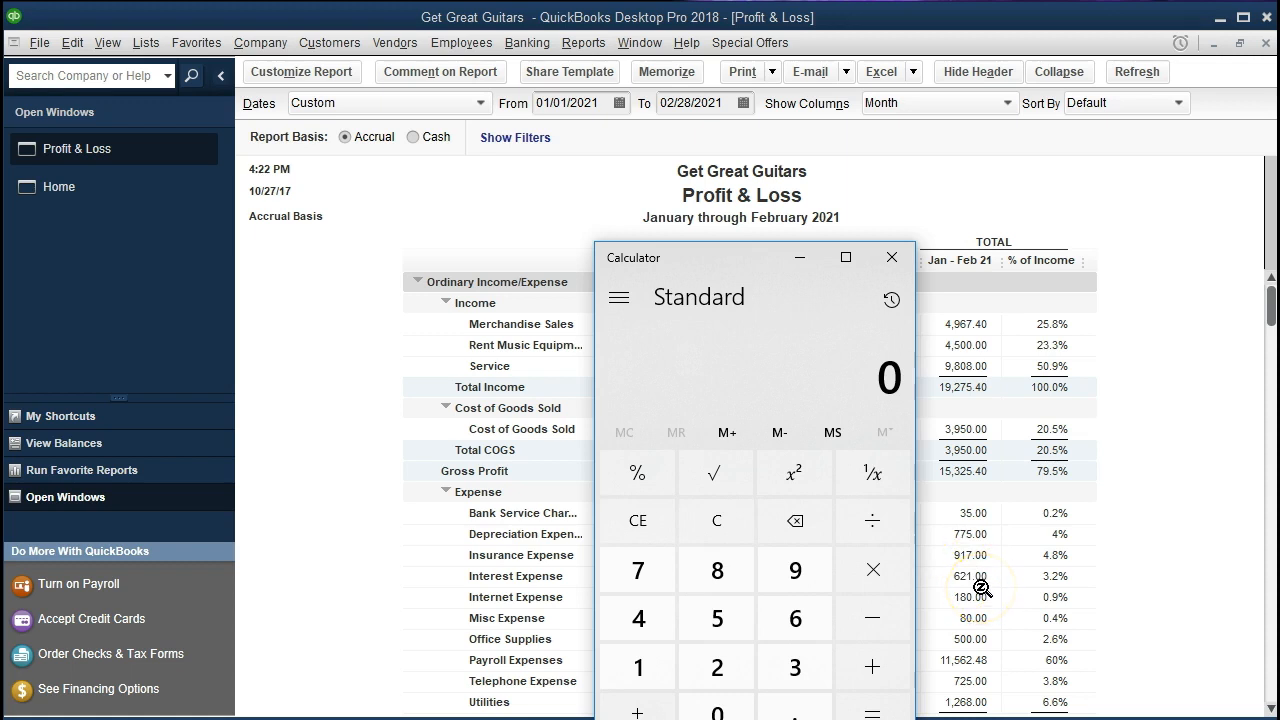
text(917)
key(slash)
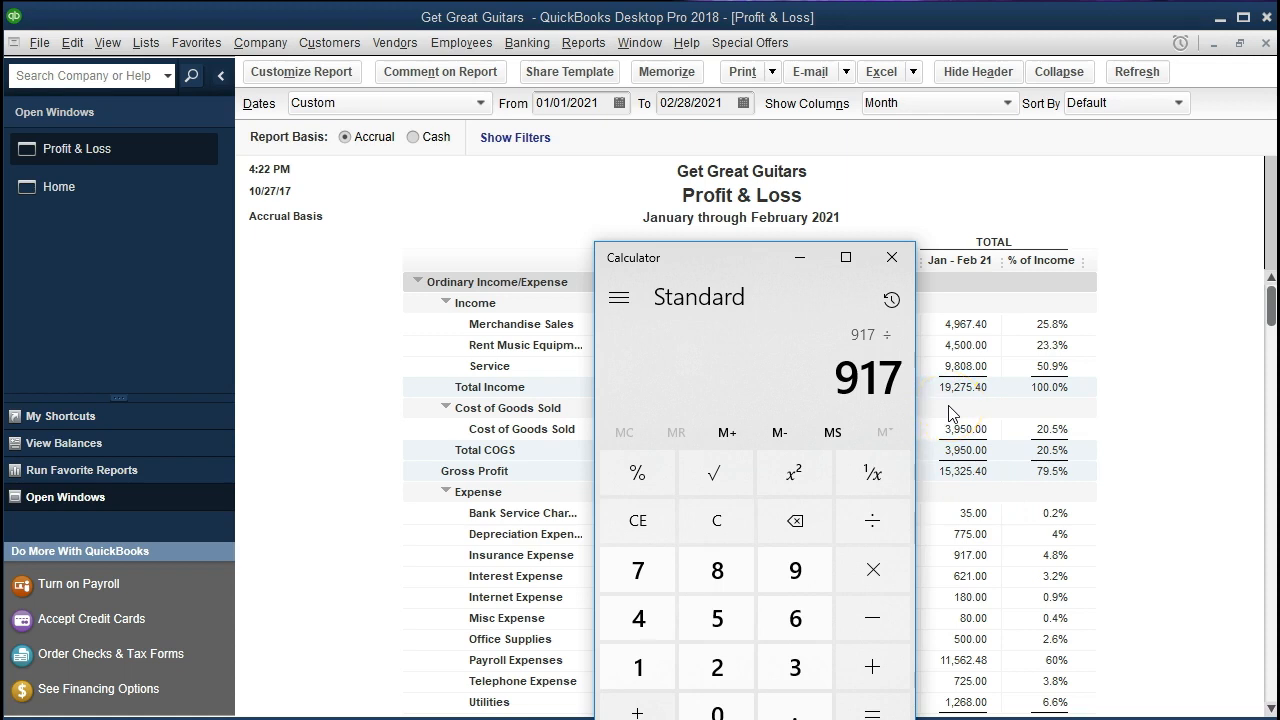
text(19275.4)
key(Return)
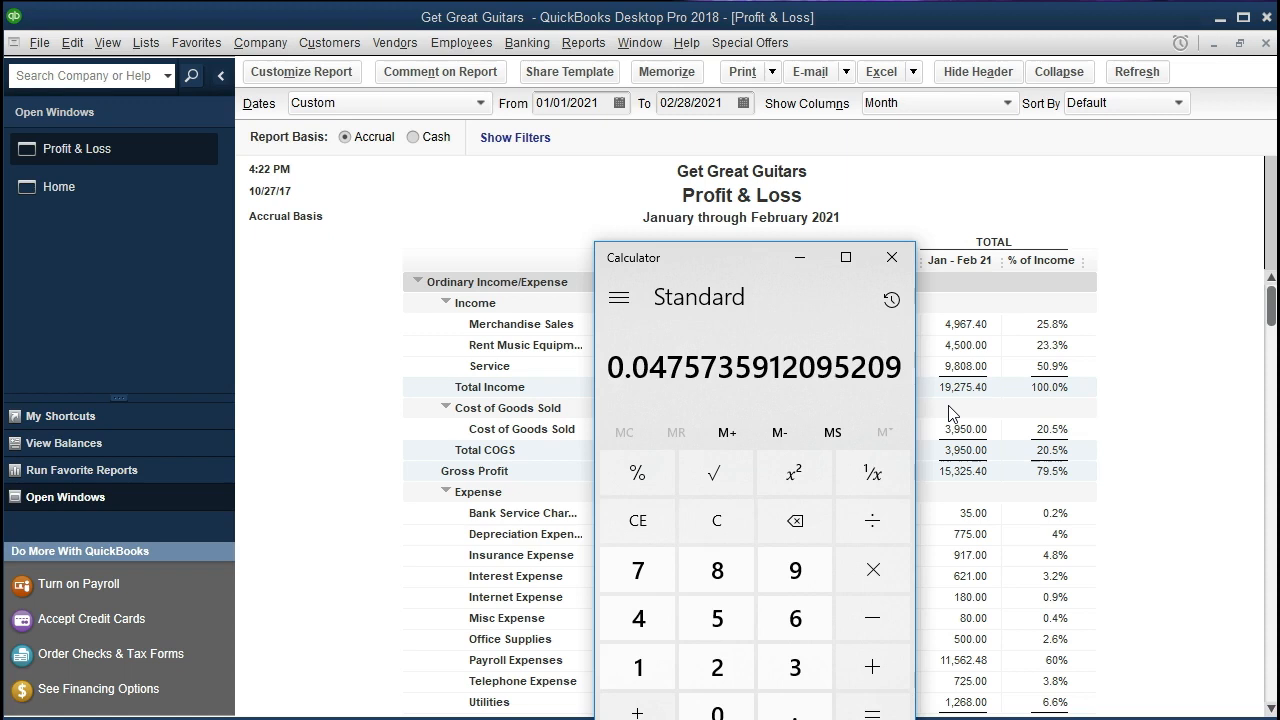
text(*100)
key(Return)
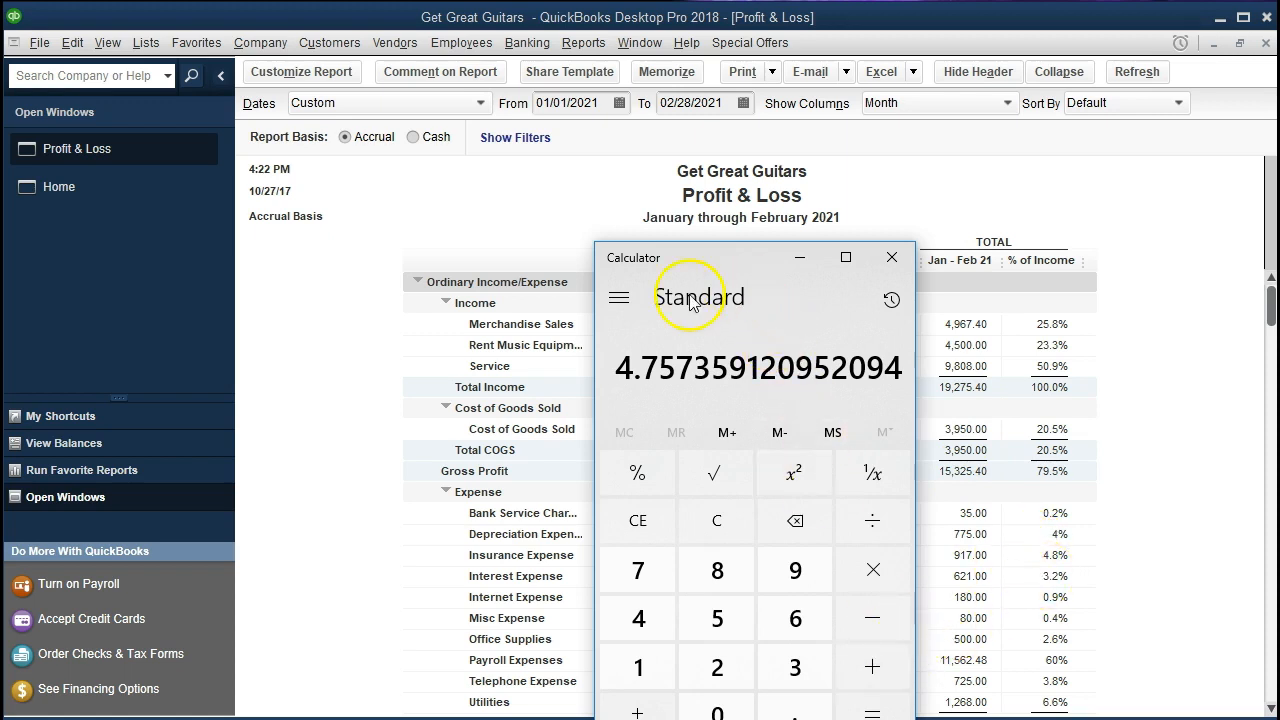
click(800, 258)
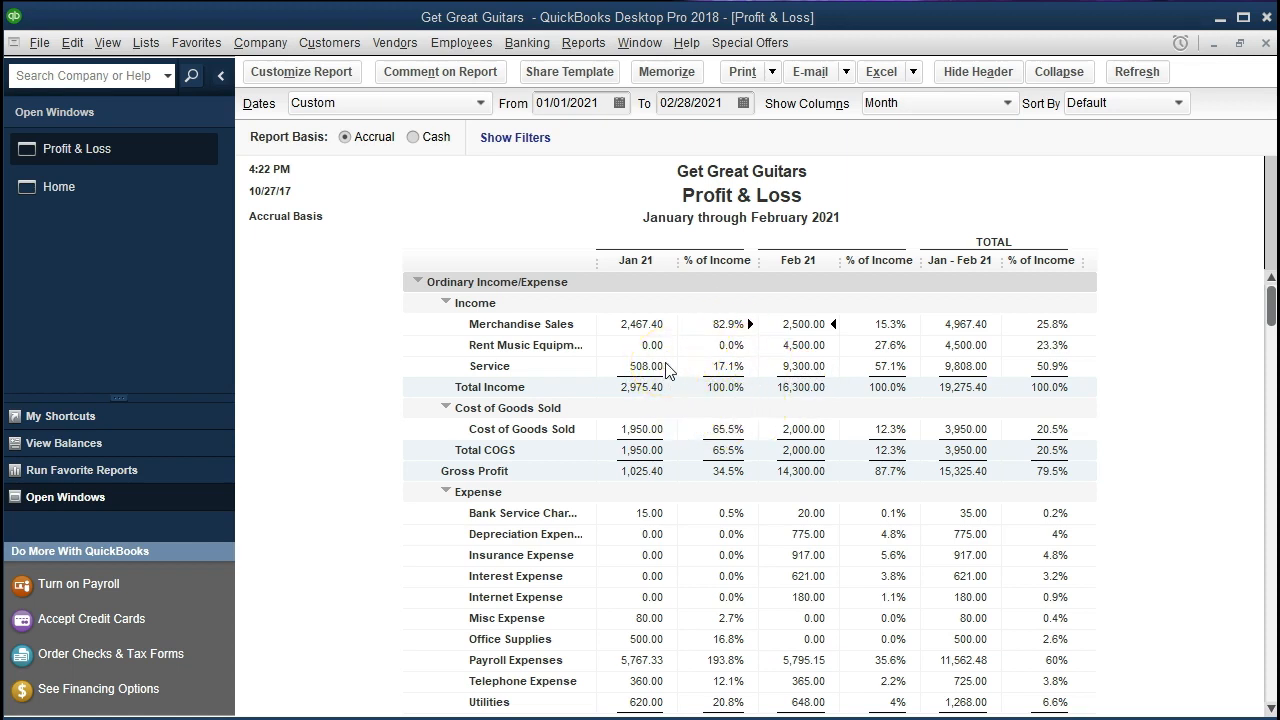
Customize the Profit & Loss report to show all numbers without cents, apply the change and review the report
click(312, 80)
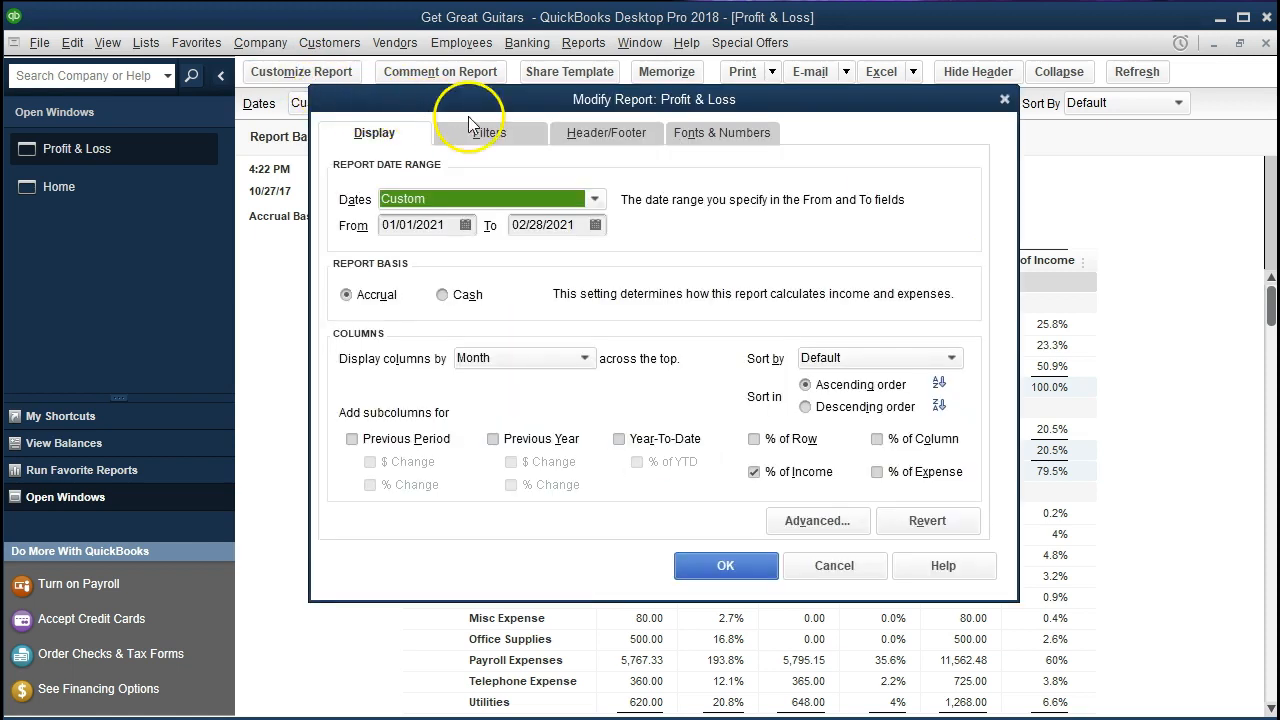
click(733, 135)
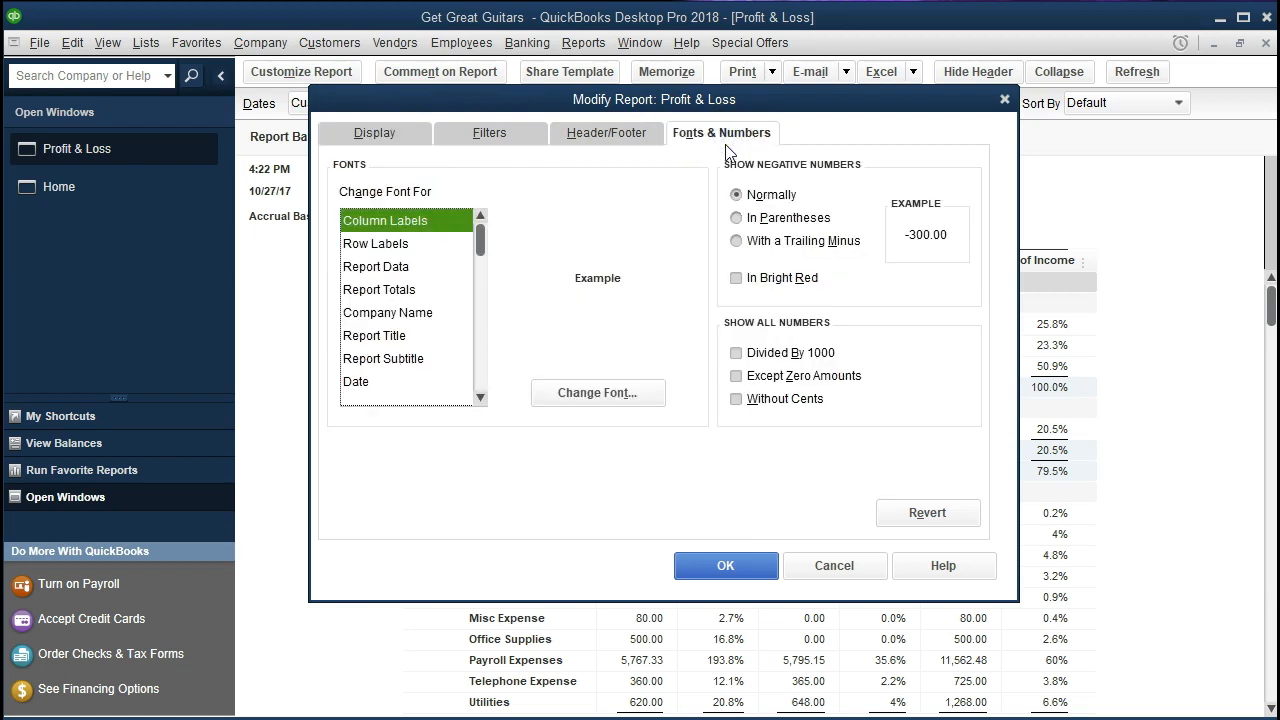
click(735, 400)
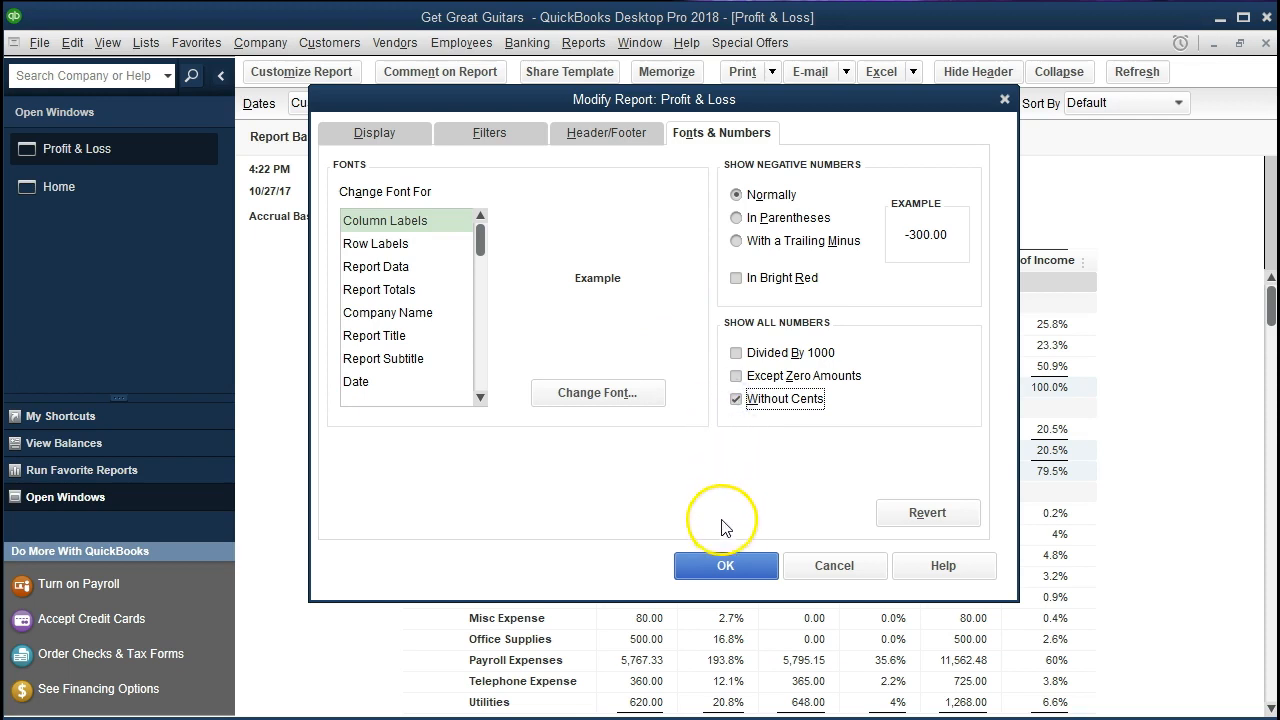
click(725, 565)
click(738, 572)
scroll(735, 565, down, 2)
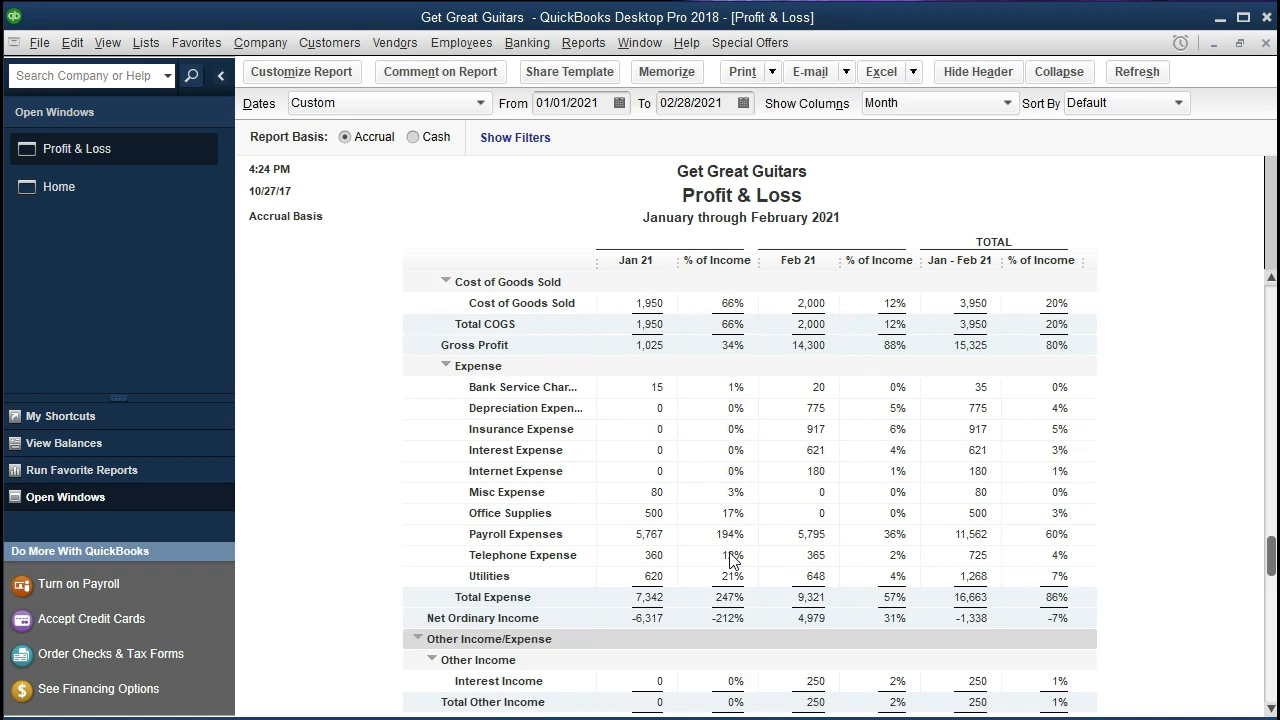
scroll(733, 560, up, 2)
click(731, 549)
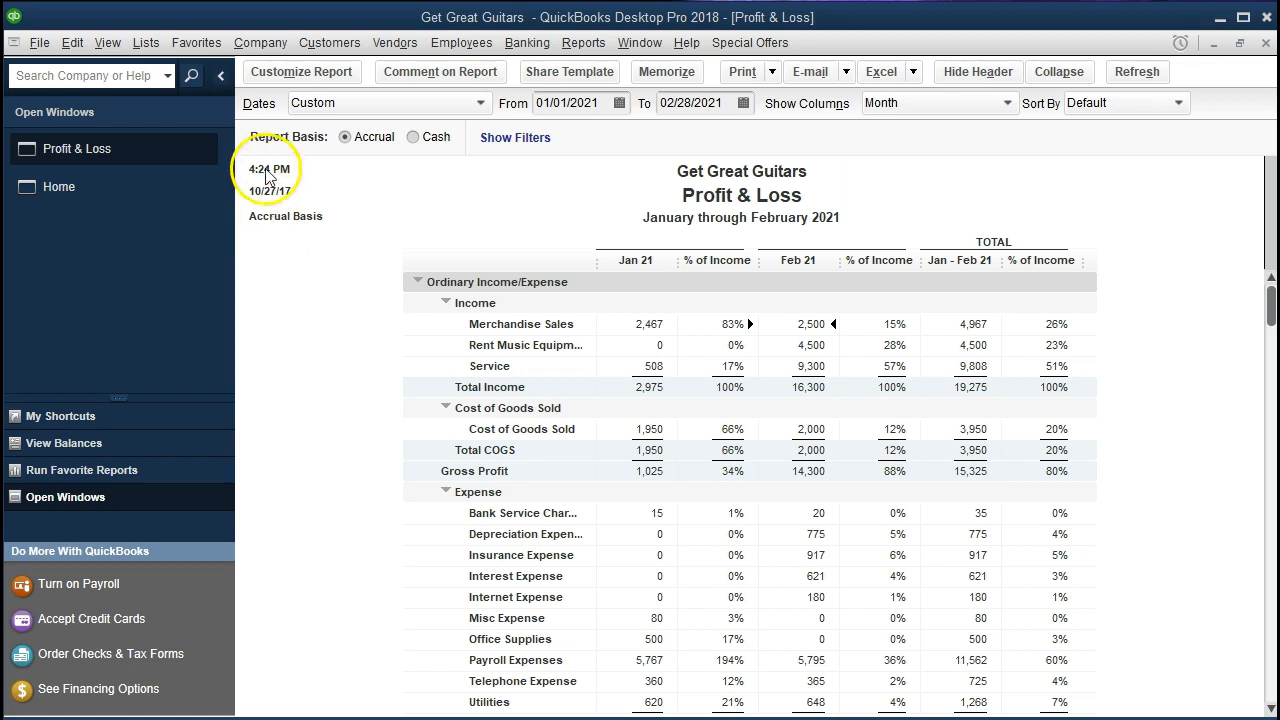
In the report's header customization, turn off Date Prepared, Time Prepared and Report Basis
click(279, 78)
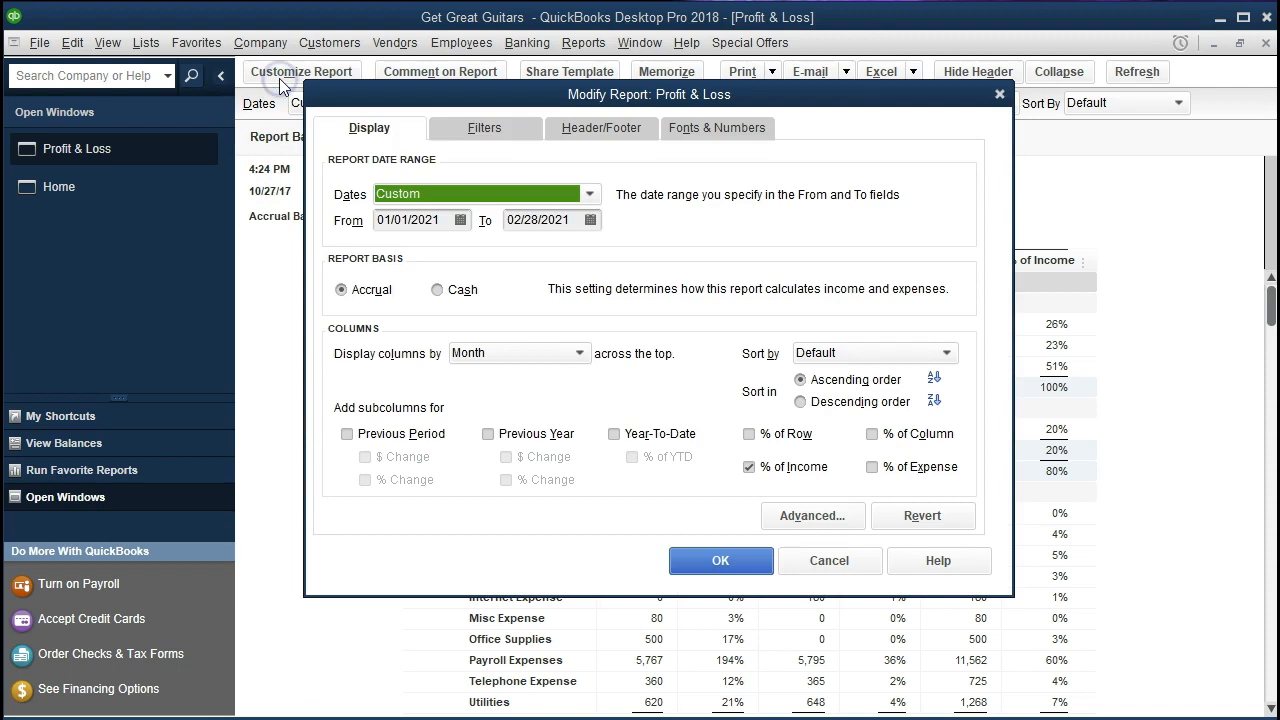
click(582, 128)
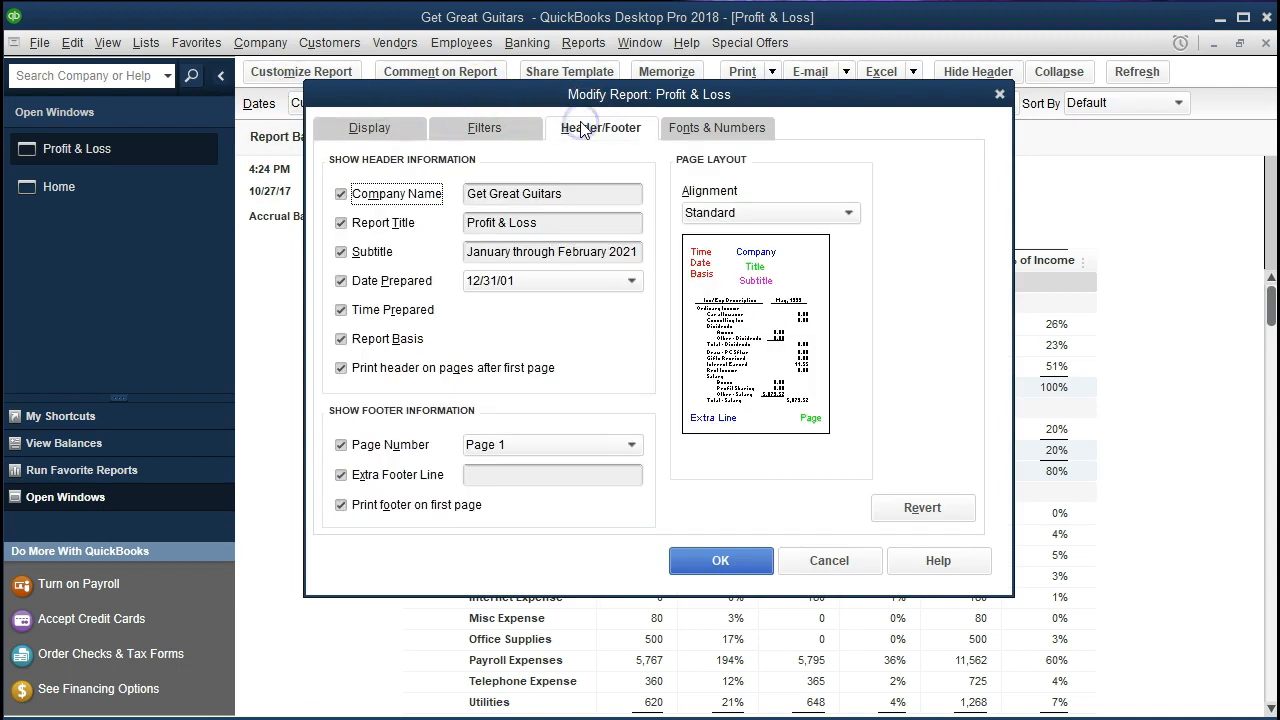
click(341, 282)
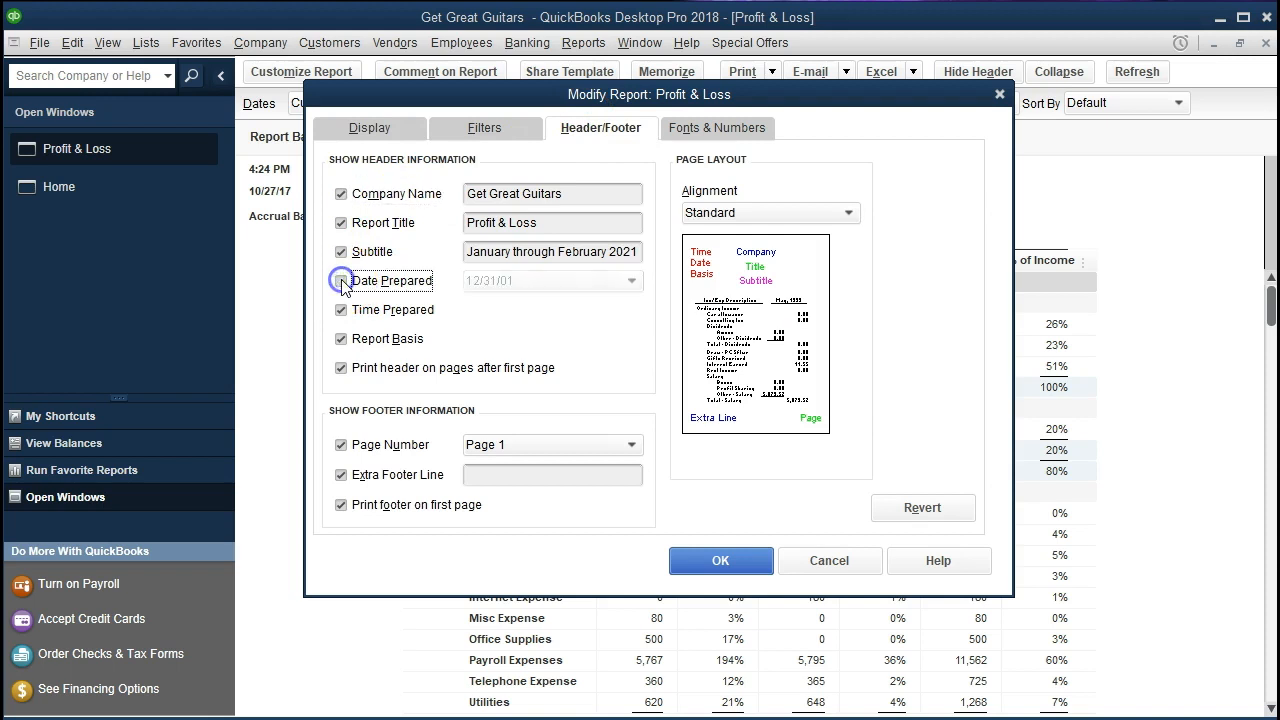
click(340, 311)
click(340, 339)
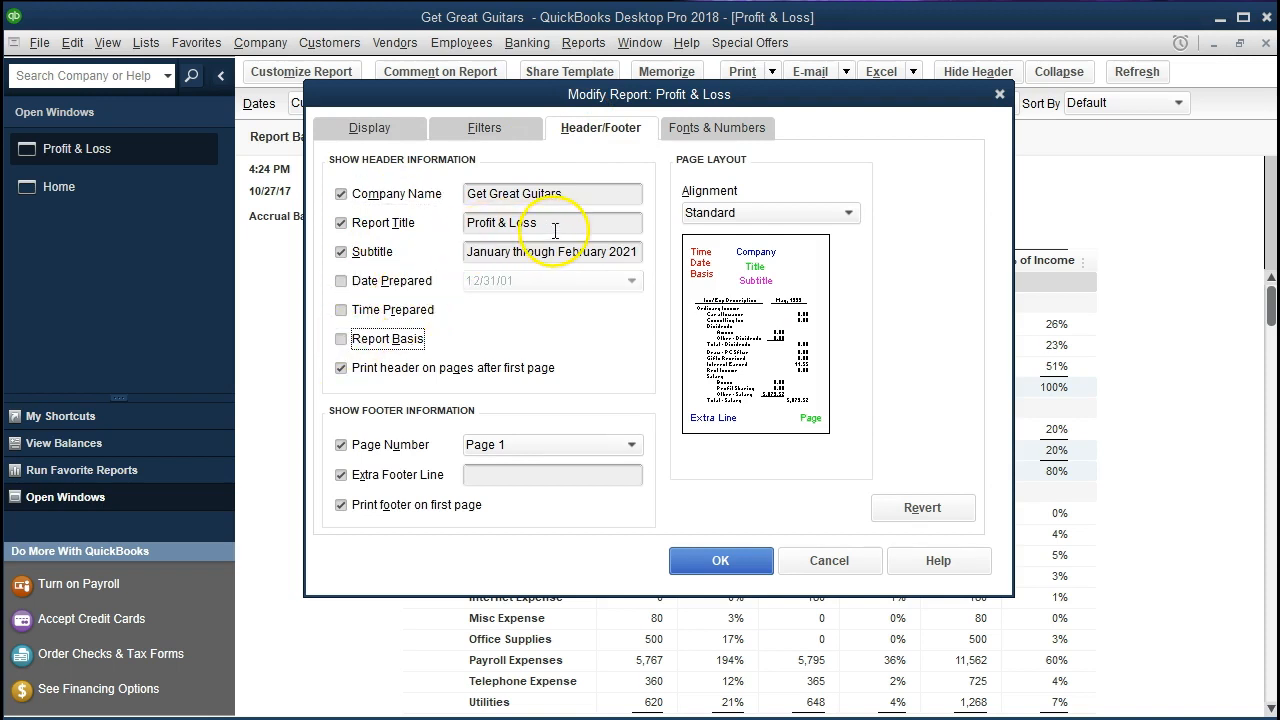
Change the report title to "February Comparative Income Statement" and apply the header customization
click(468, 225)
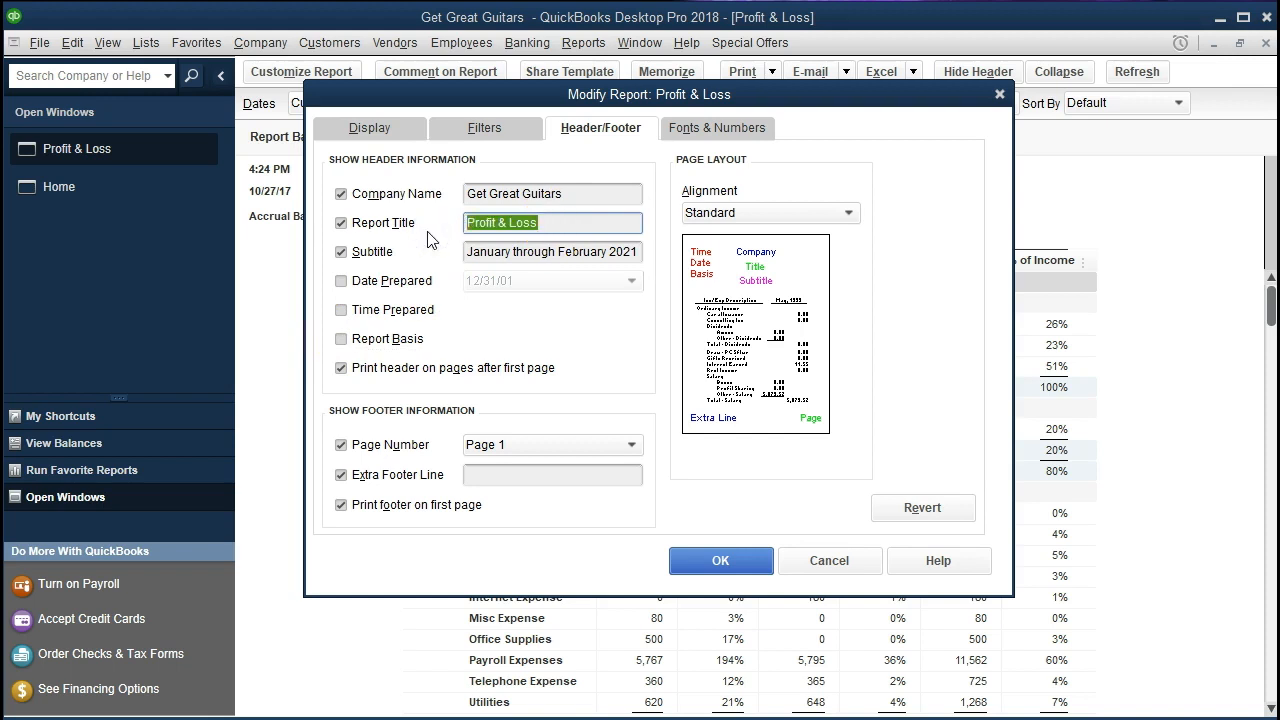
click(546, 224)
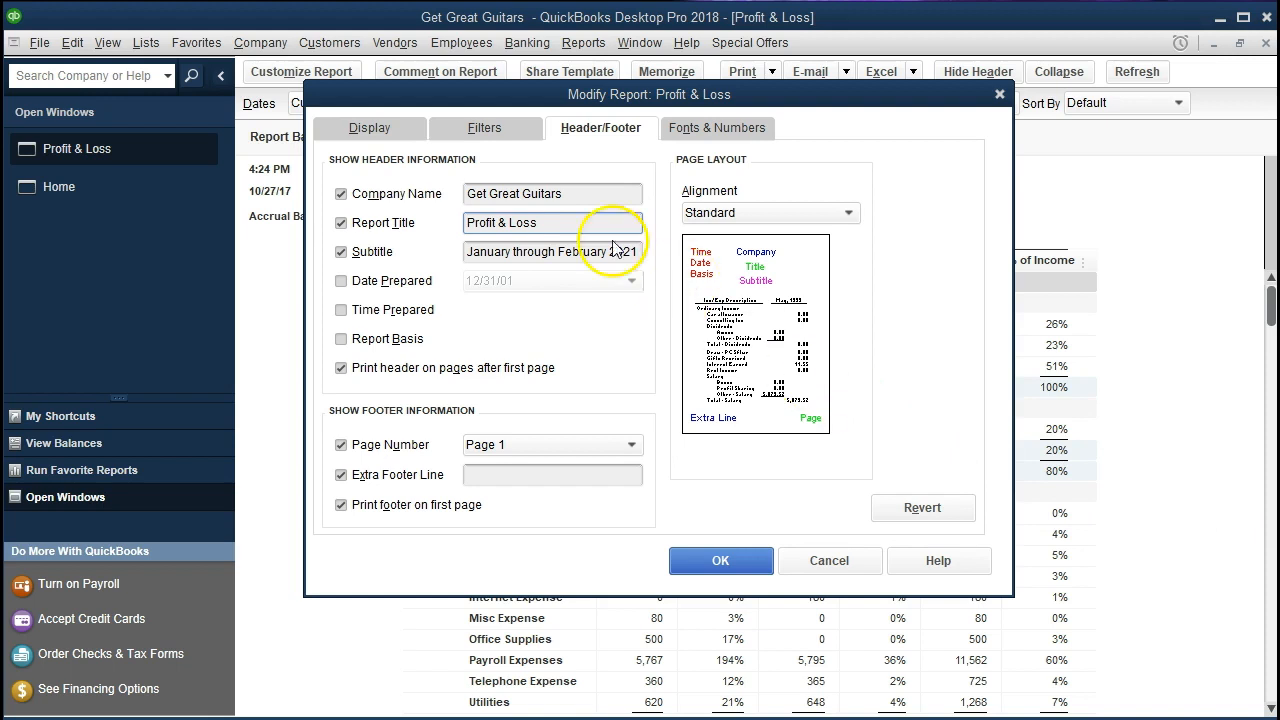
double_click(543, 224)
drag(417, 230, 398, 231)
text(Comparative Income Statement)
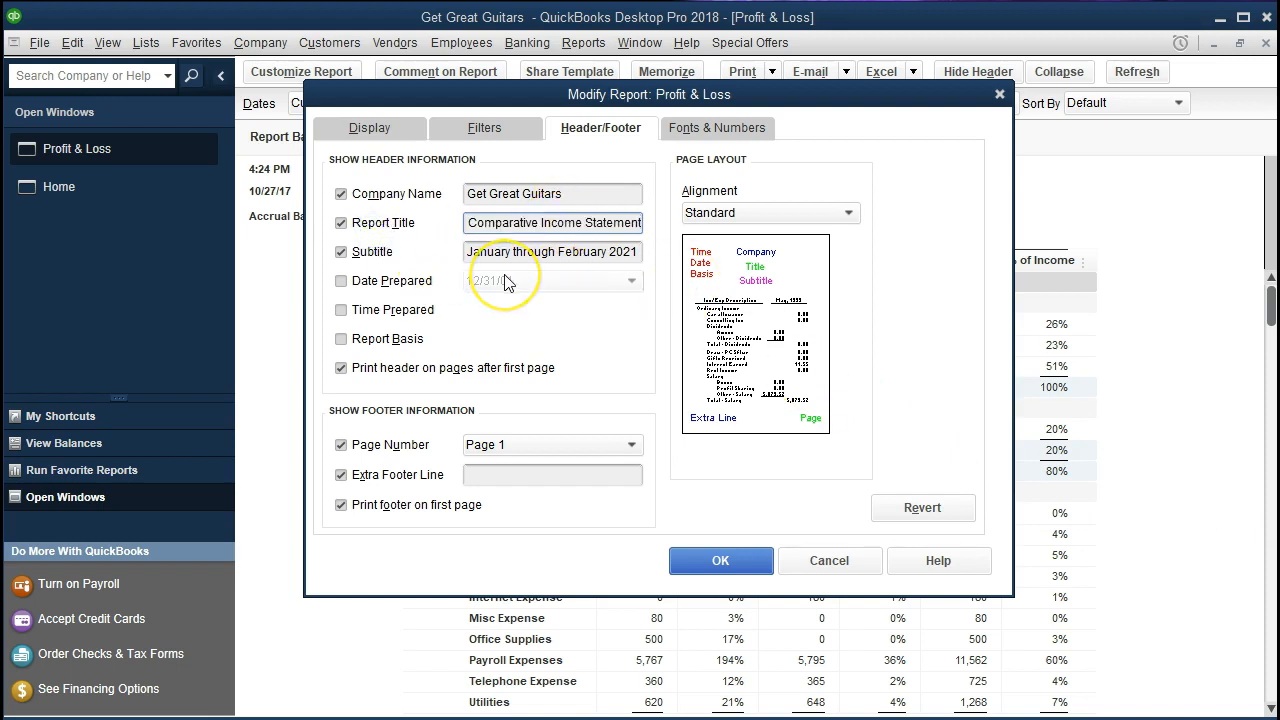
text(February)
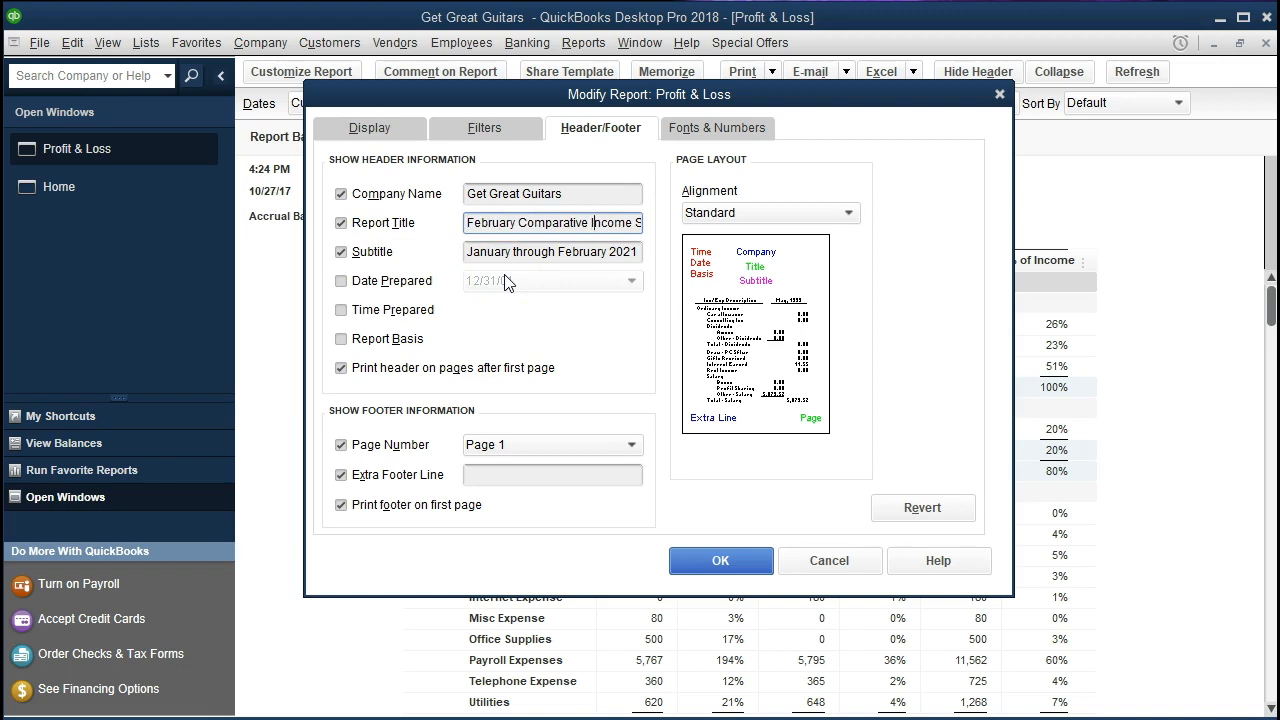
key(Right)
key(Right)
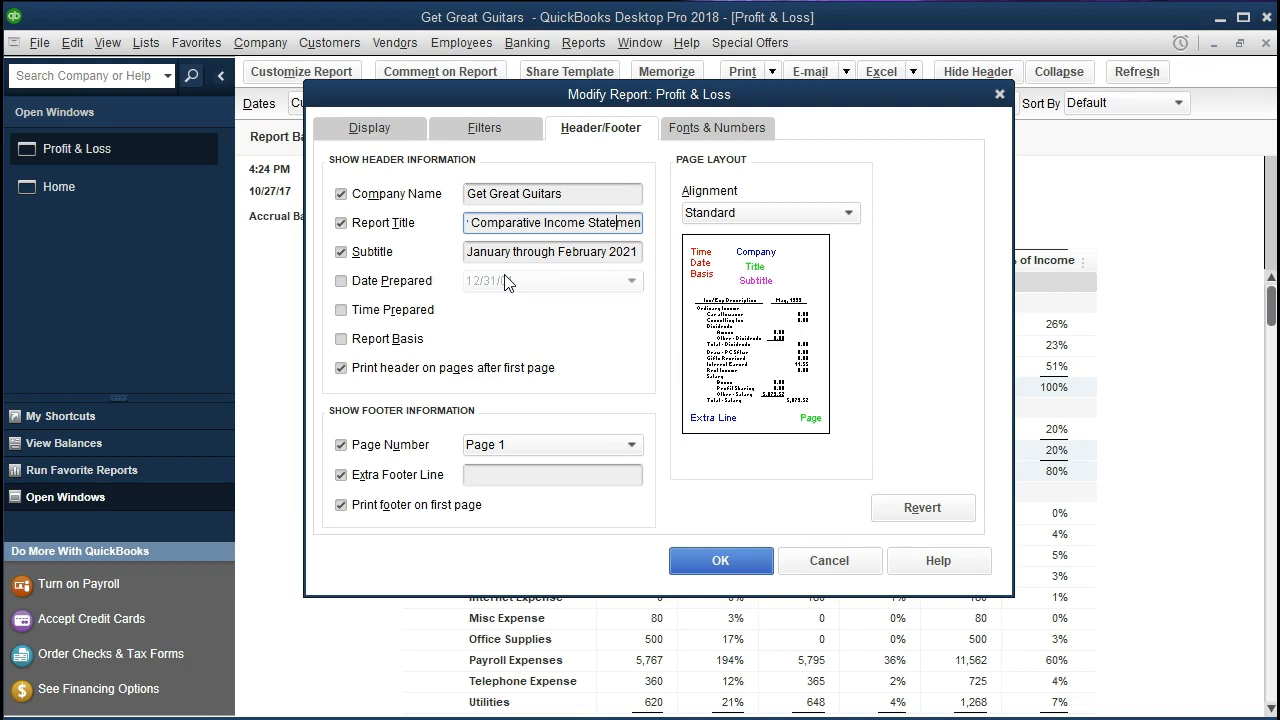
key(Right)
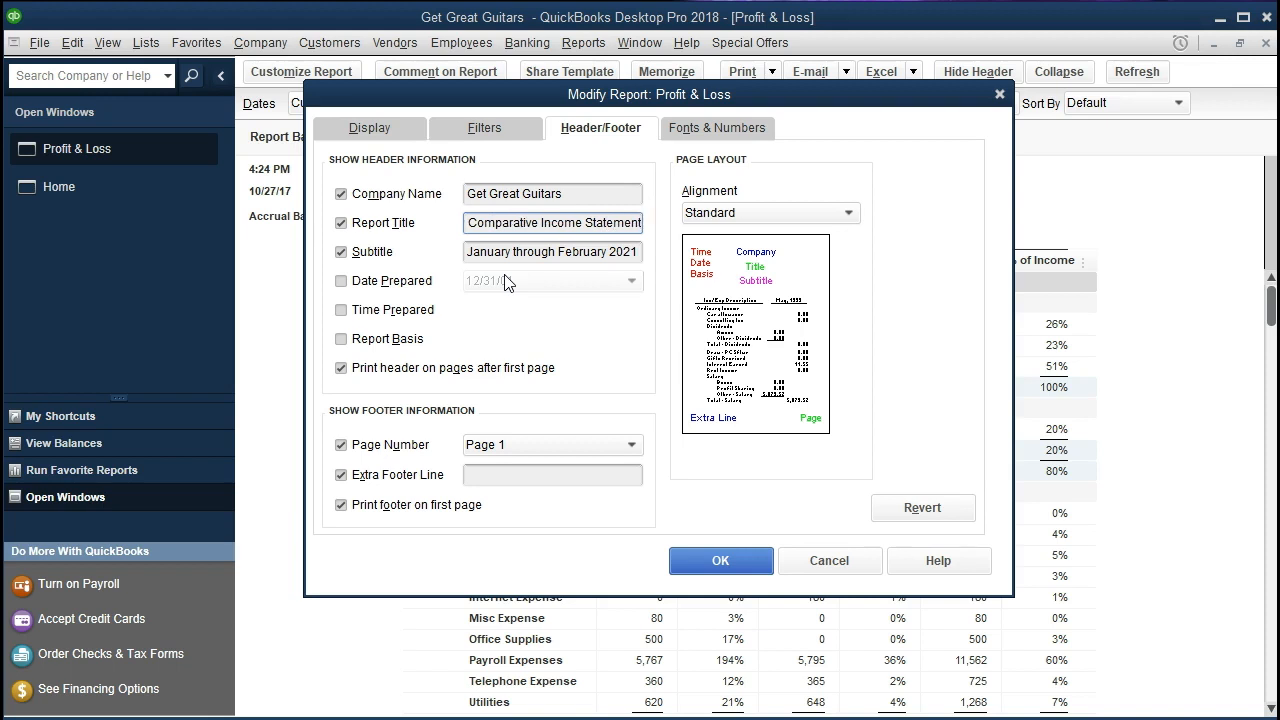
click(722, 561)
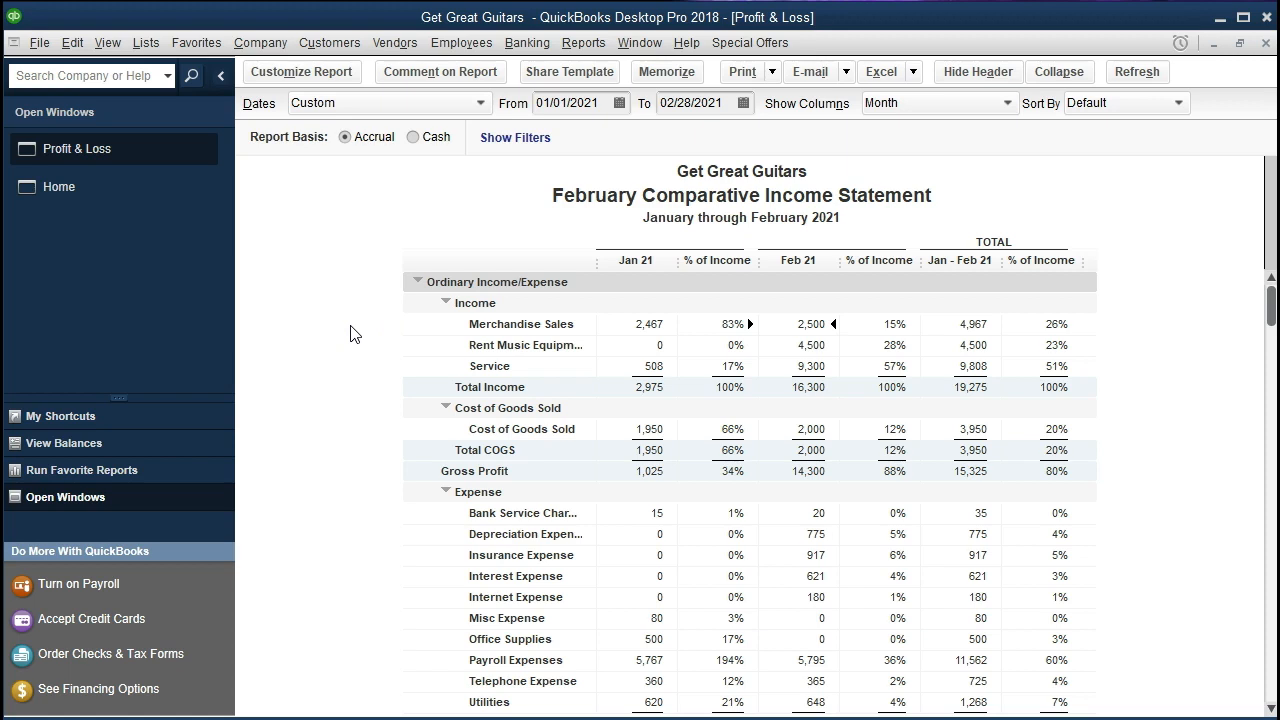
Export the report to Excel as a new worksheet in the existing workbook Section 3 Reports
click(901, 78)
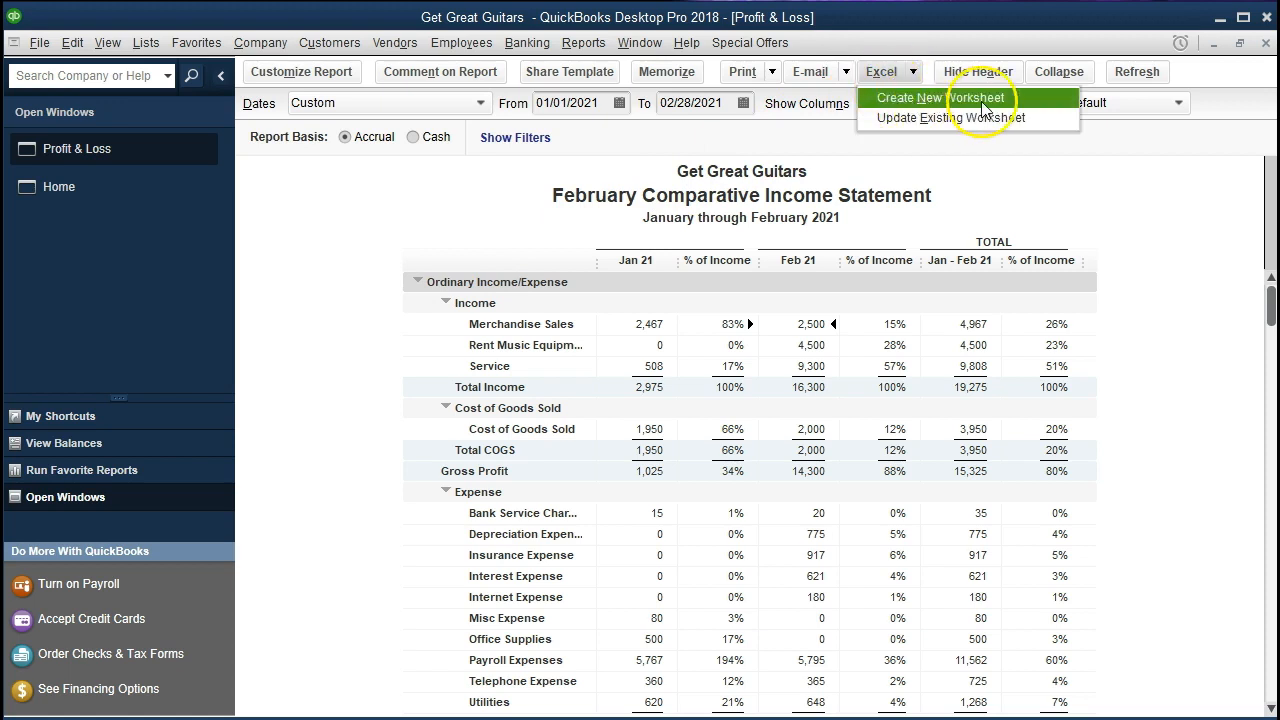
click(1013, 100)
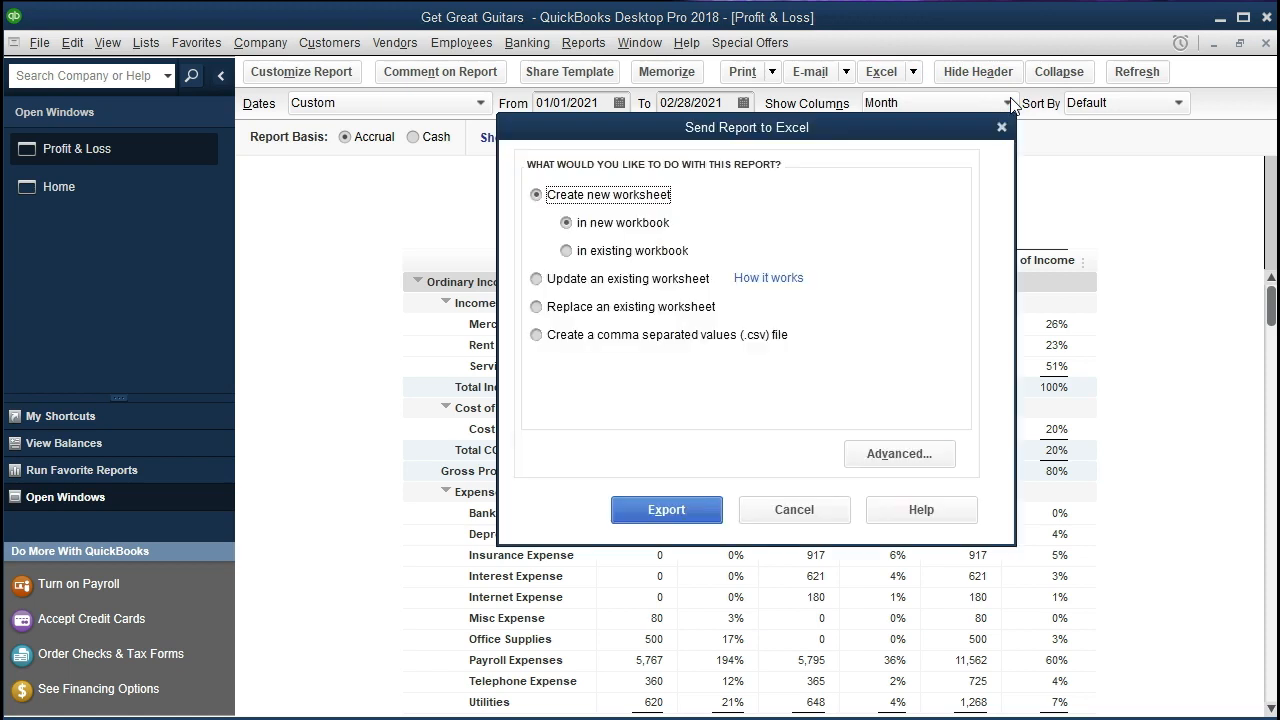
click(566, 251)
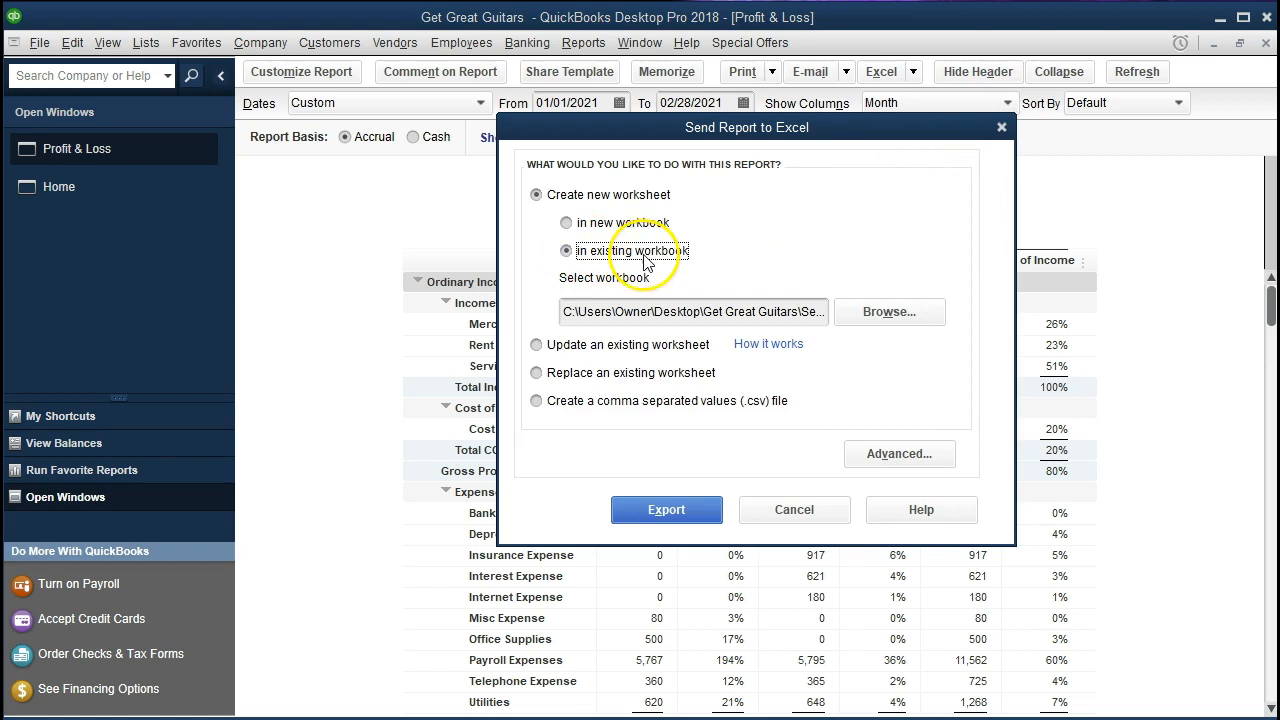
click(848, 312)
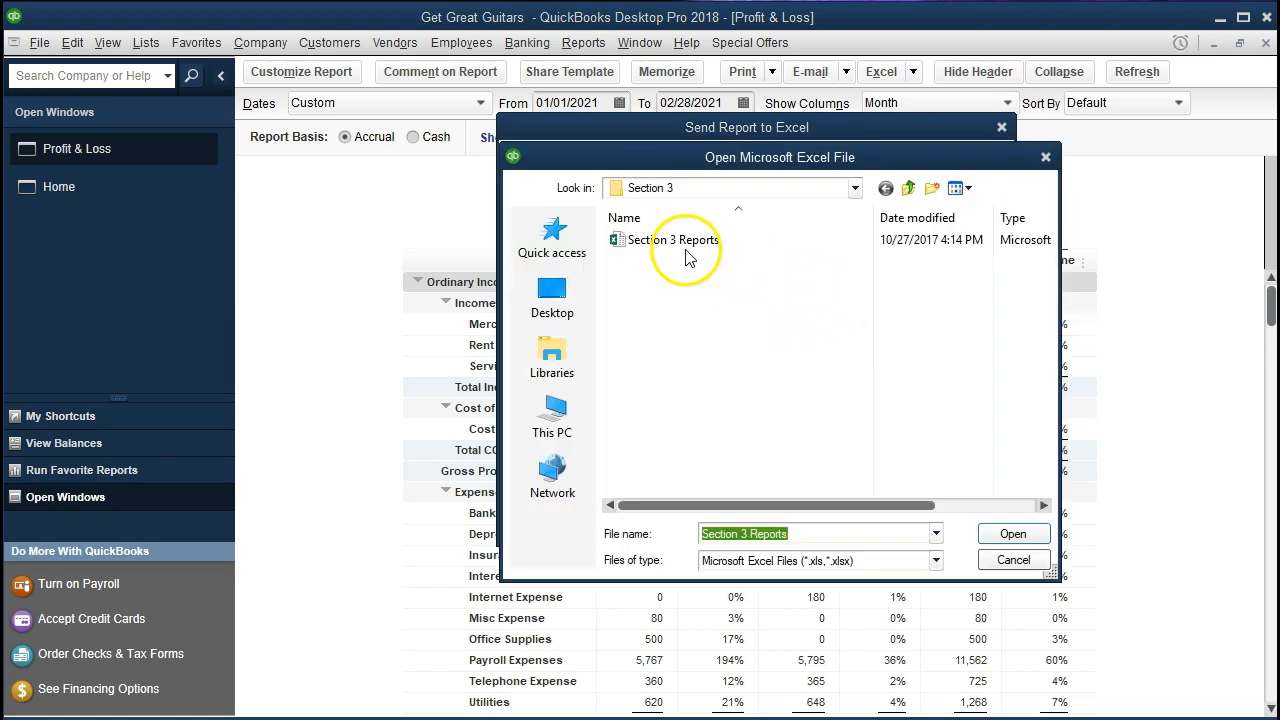
click(680, 251)
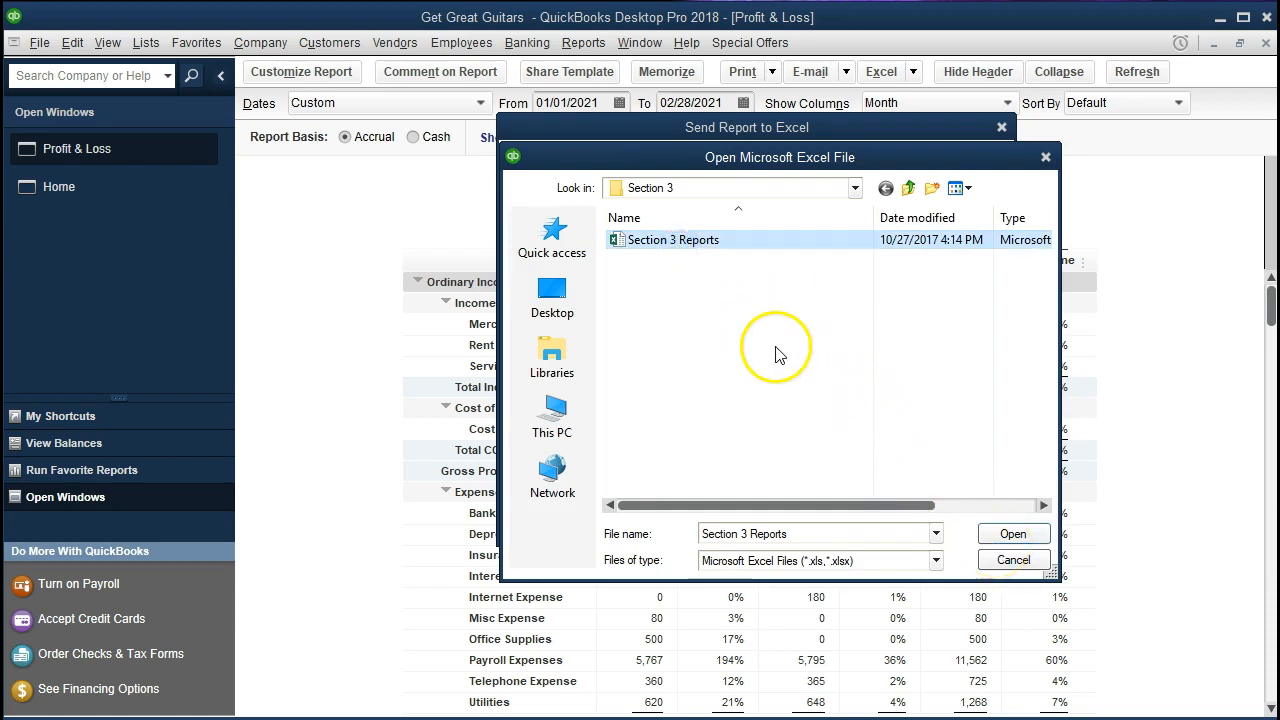
click(670, 250)
click(670, 250)
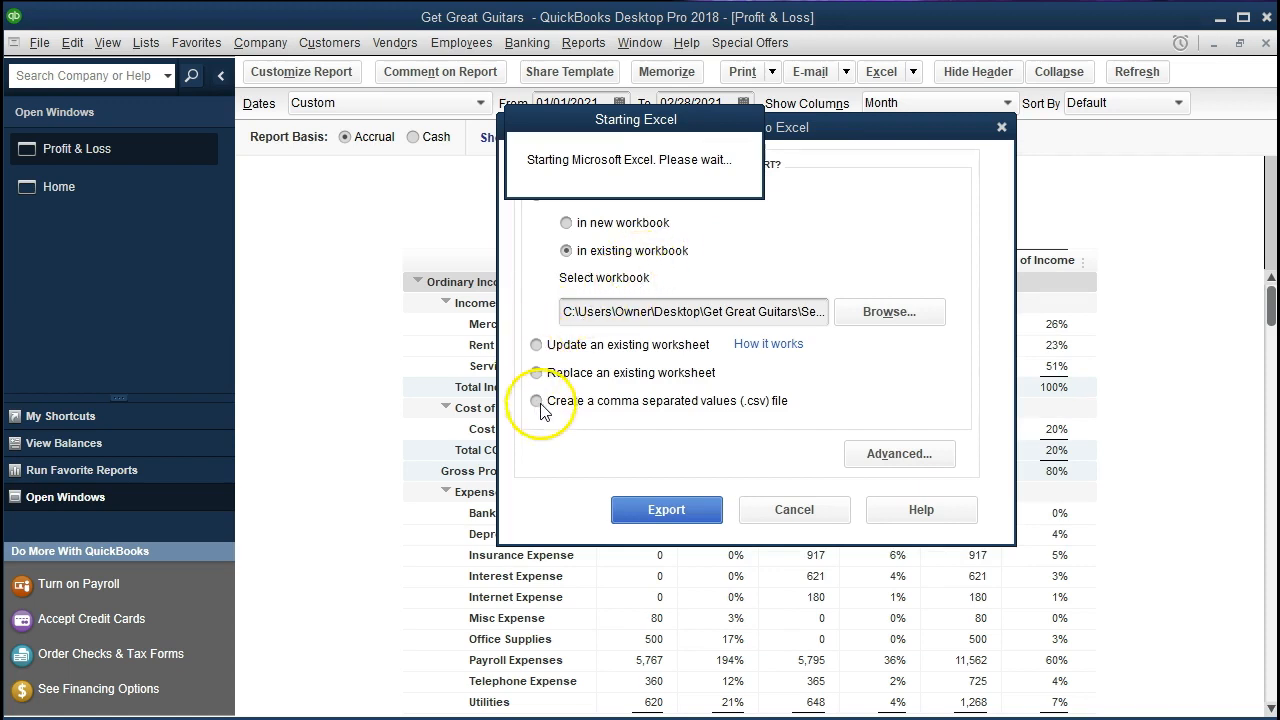
click(637, 507)
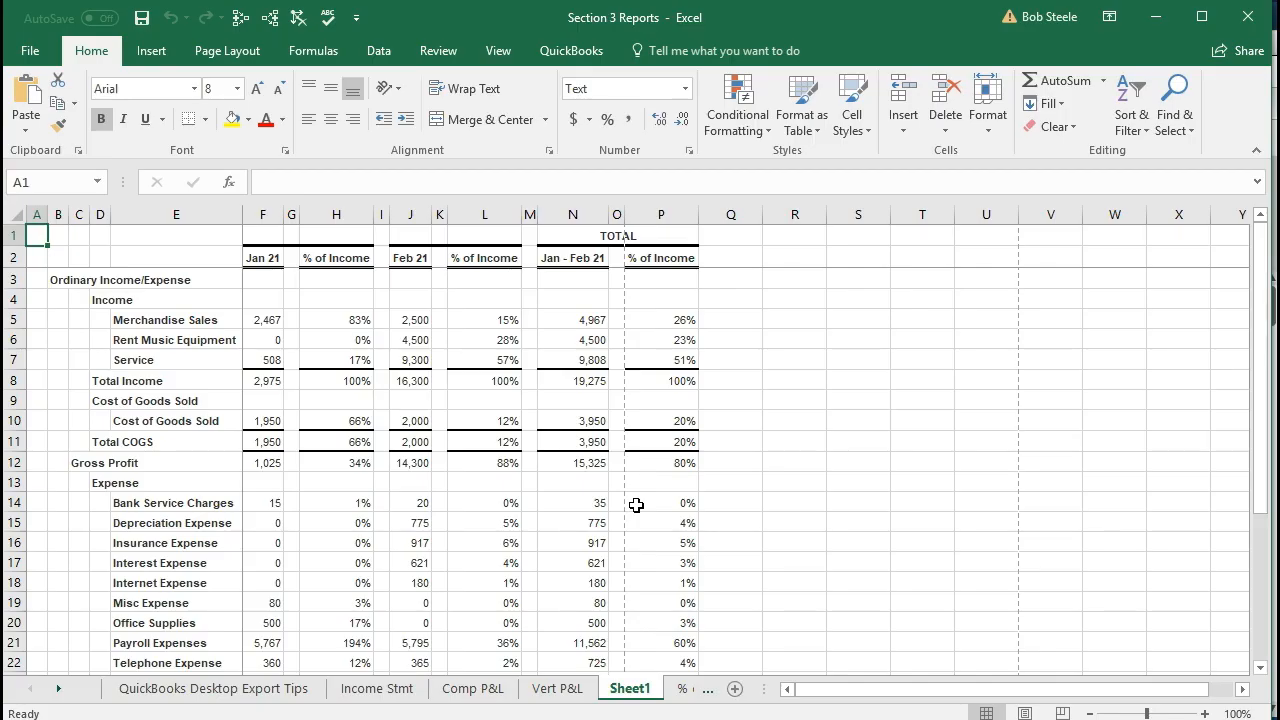
In the Excel workbook, move Sheet1 to the end after % of Exp P&L and remove its window split
click(58, 692)
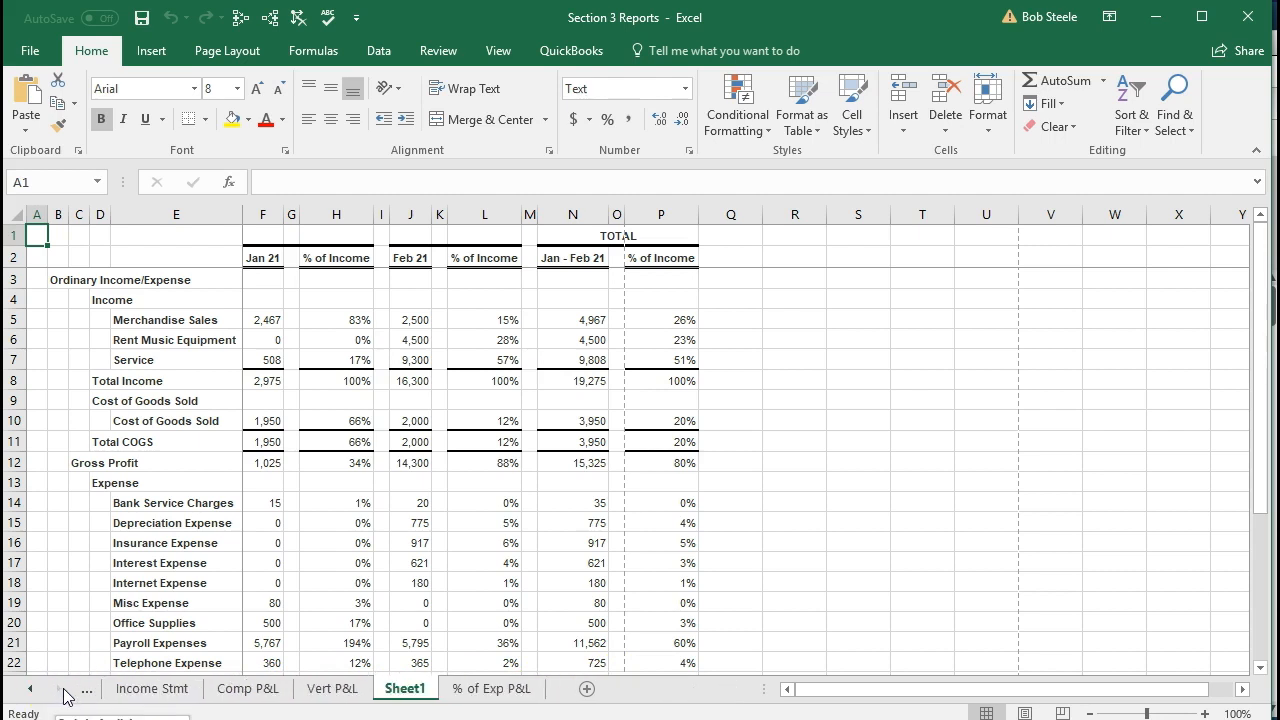
click(405, 690)
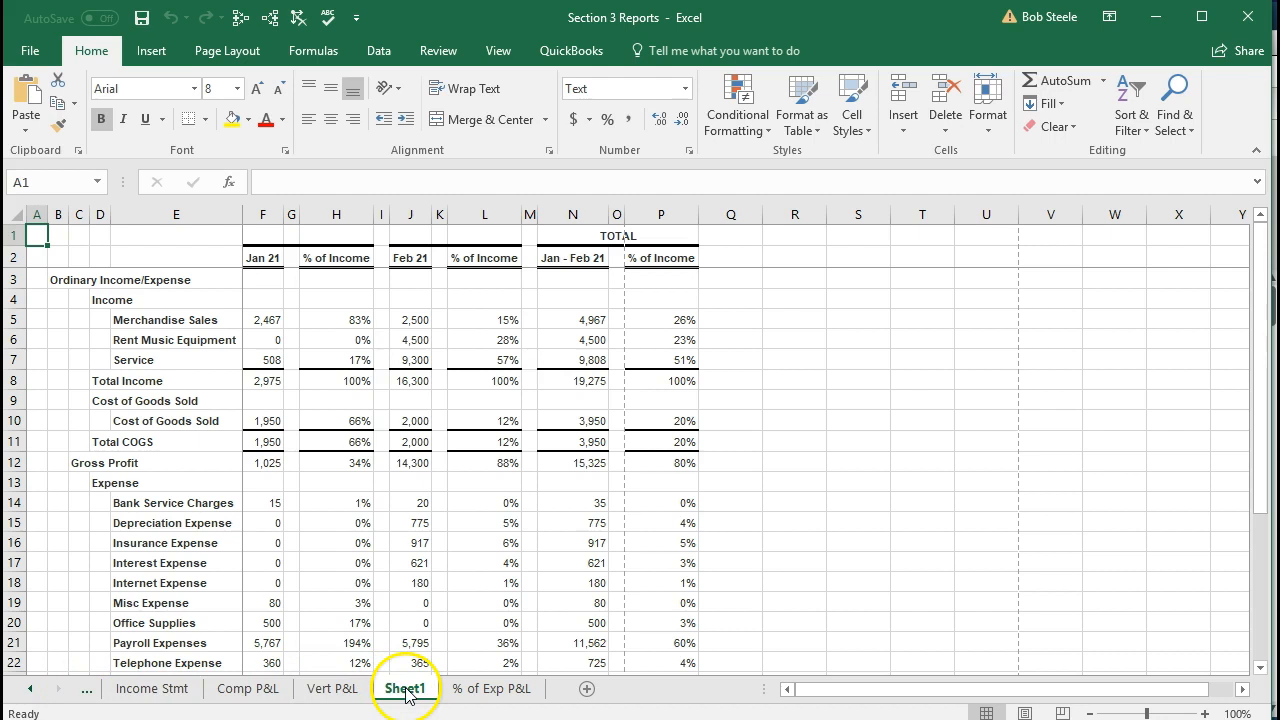
drag(405, 692, 558, 691)
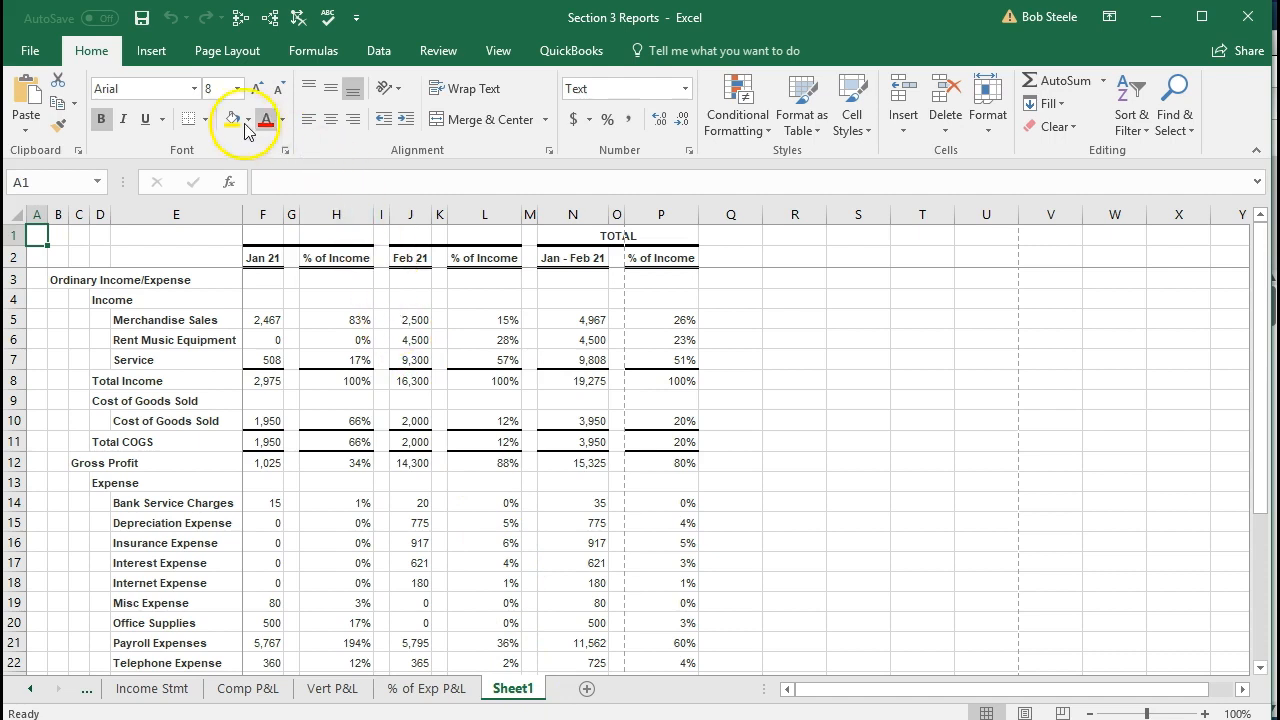
click(483, 60)
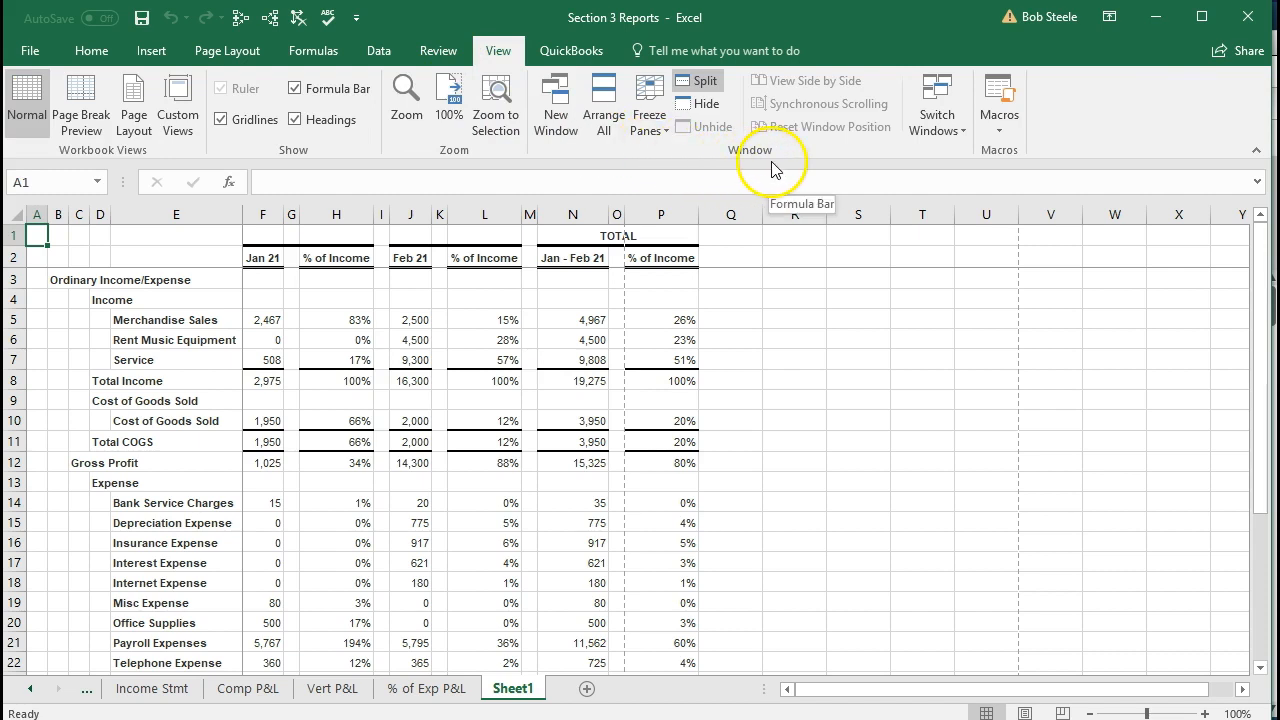
click(705, 84)
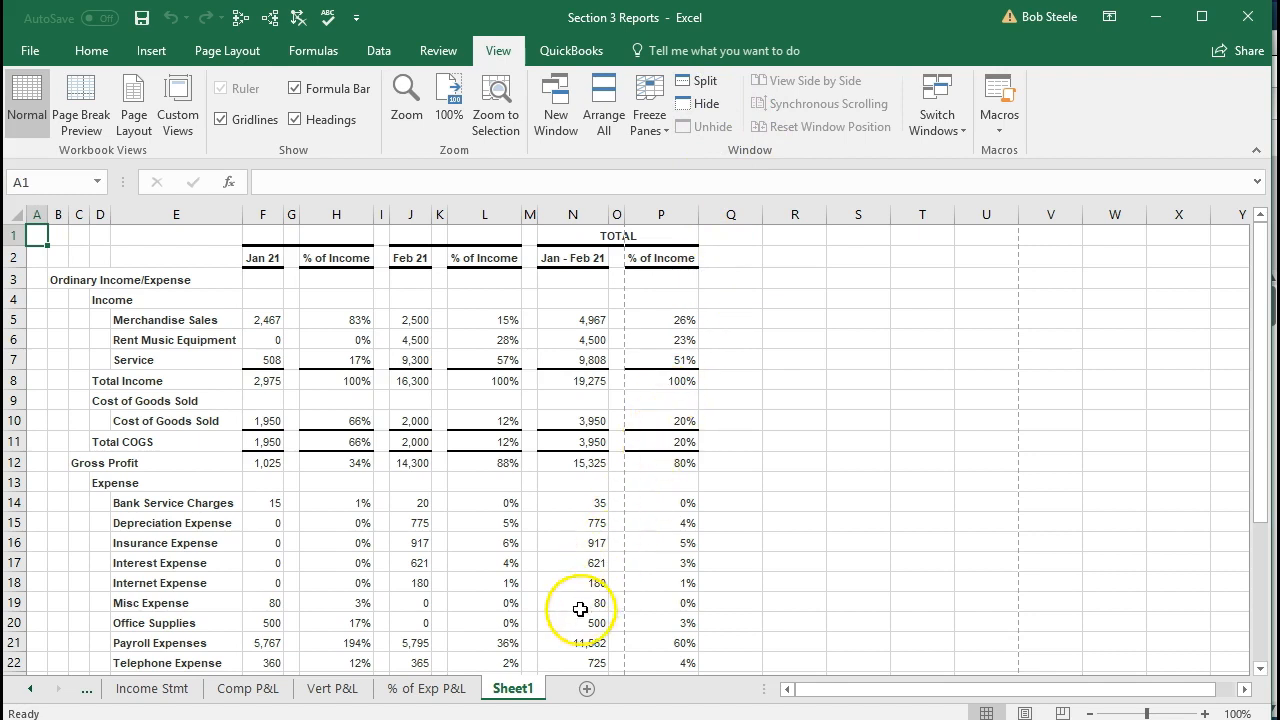
Rename the exported worksheet as "Feb Comp Inco Stmt"
double_click(512, 689)
text(Feb Comp Inco Stm)
click(614, 480)
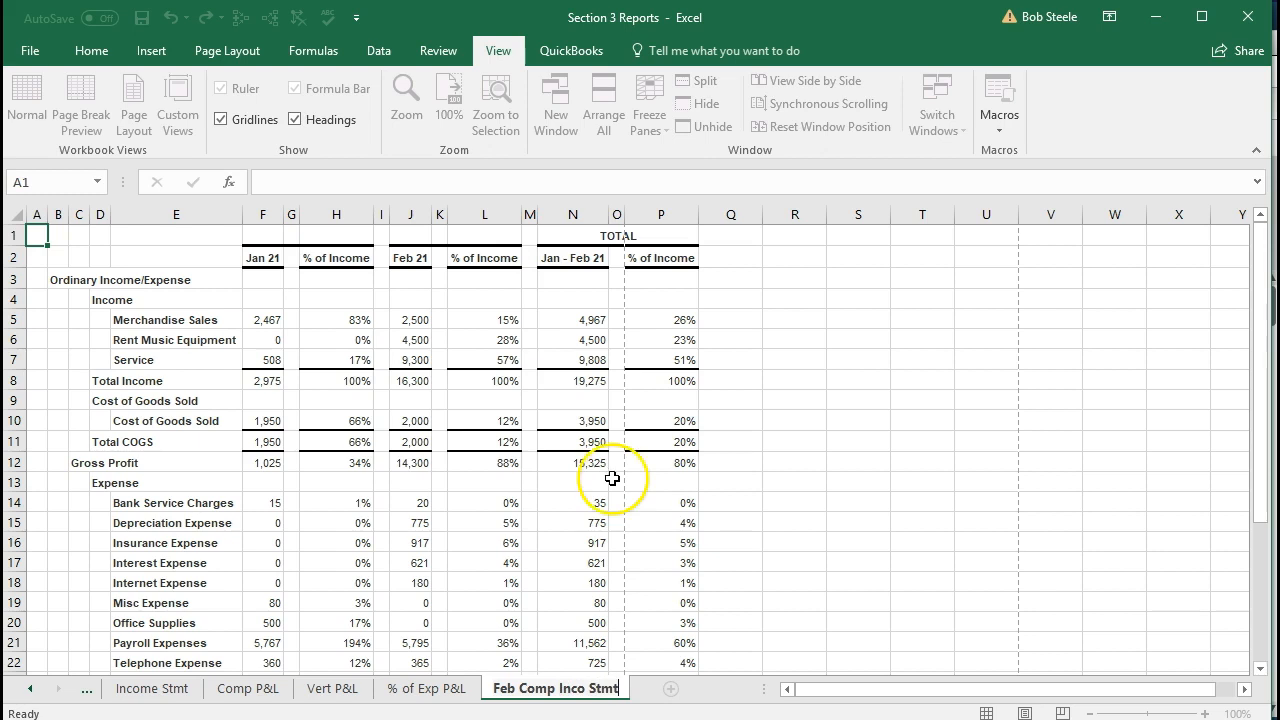
click(590, 585)
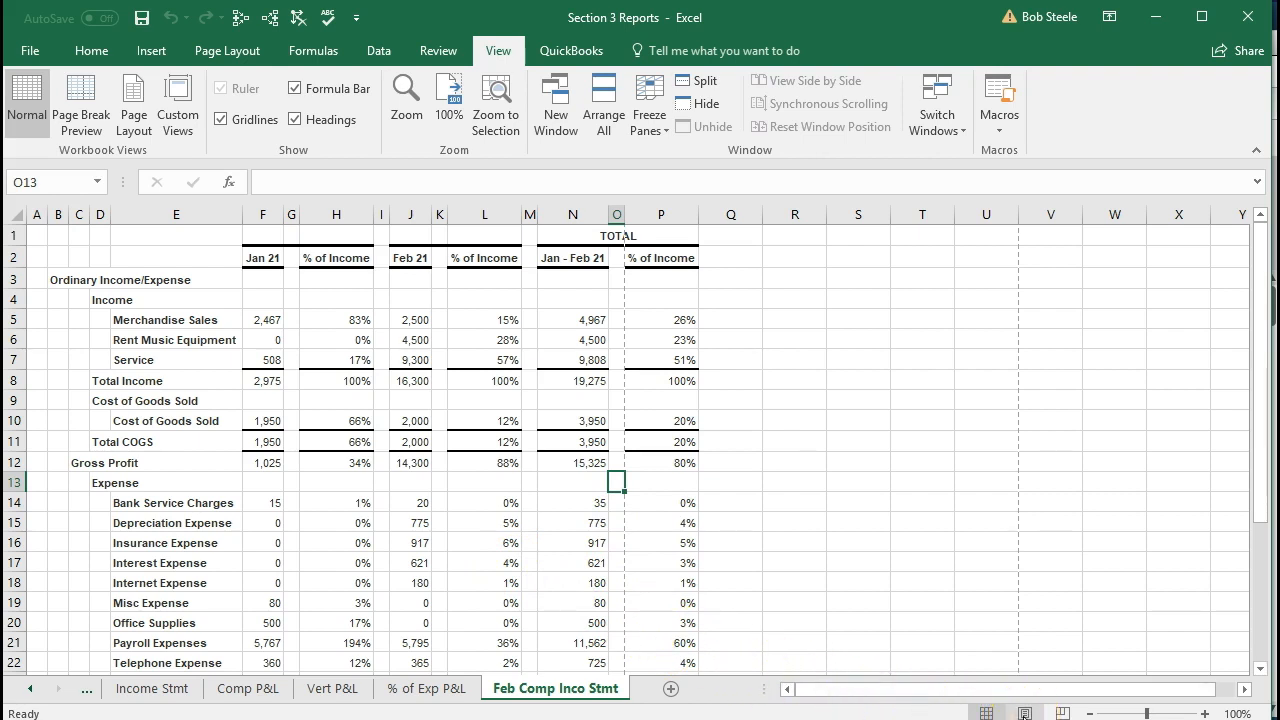
Examine how the worksheet divides into printed pages in Page Layout and Page Break Preview, and return to Normal view
click(1025, 713)
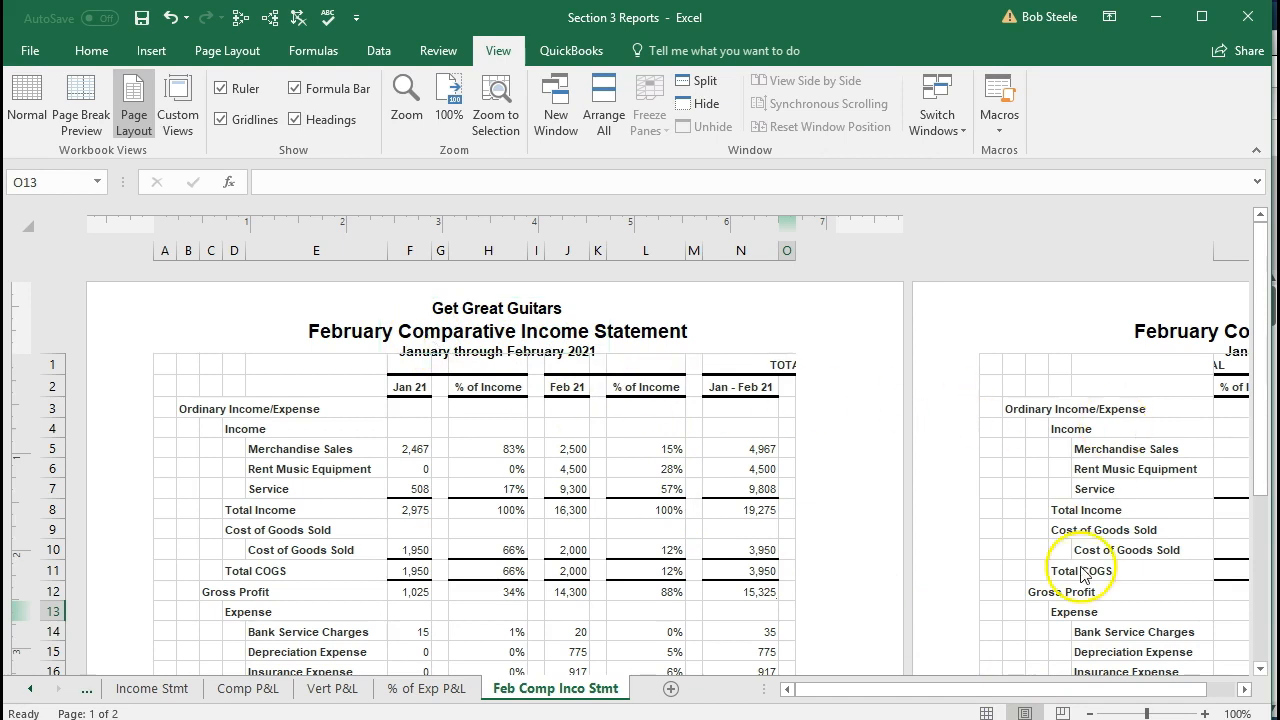
drag(975, 692, 843, 711)
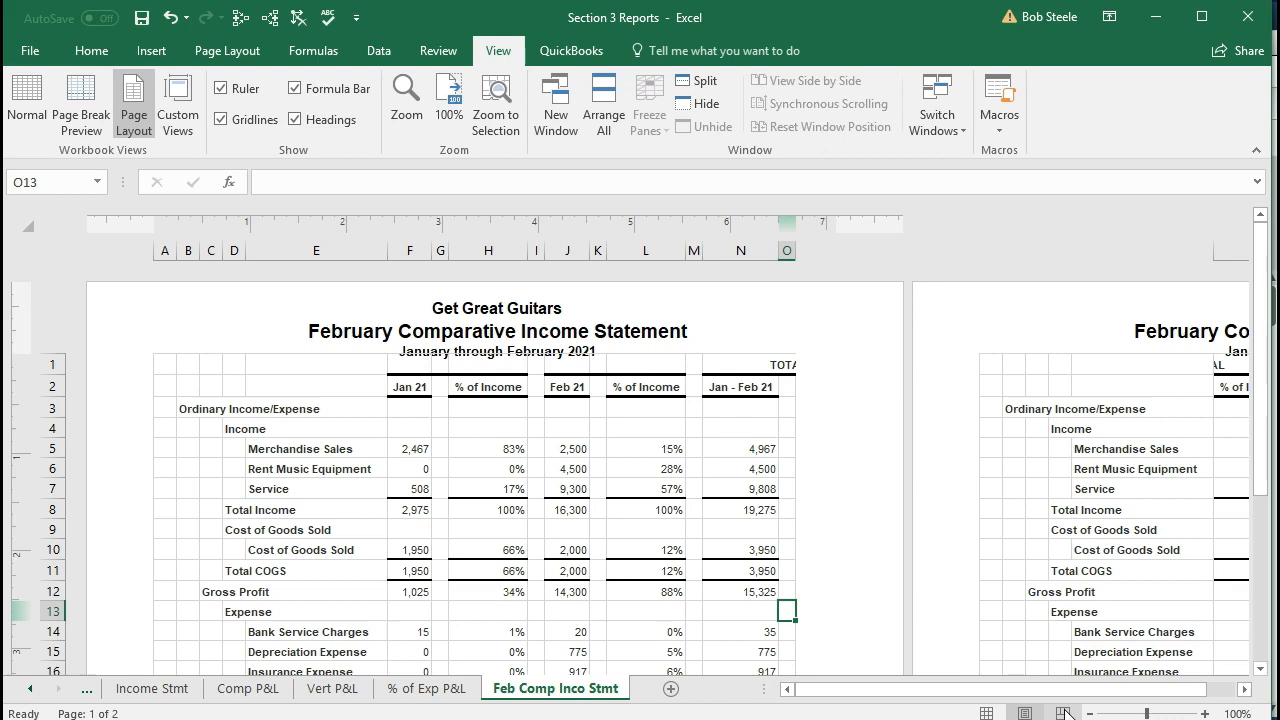
click(1064, 712)
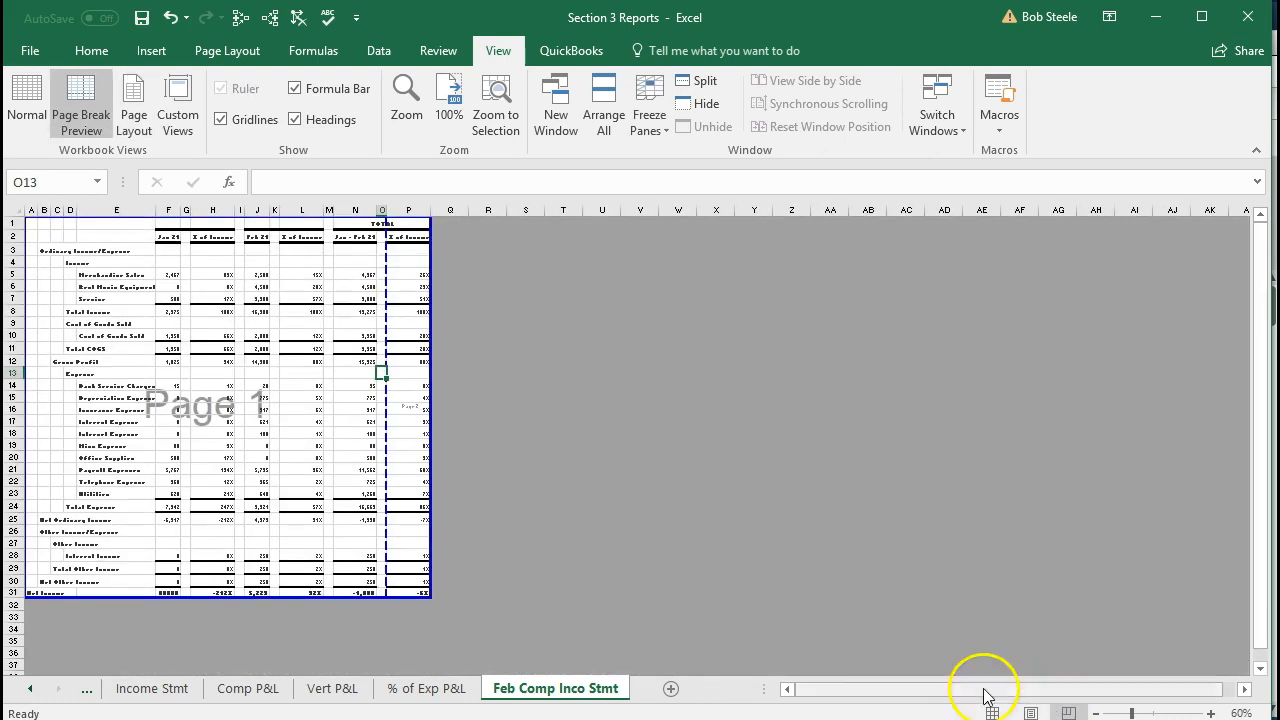
ctrl+scroll(574, 531, up, 4)
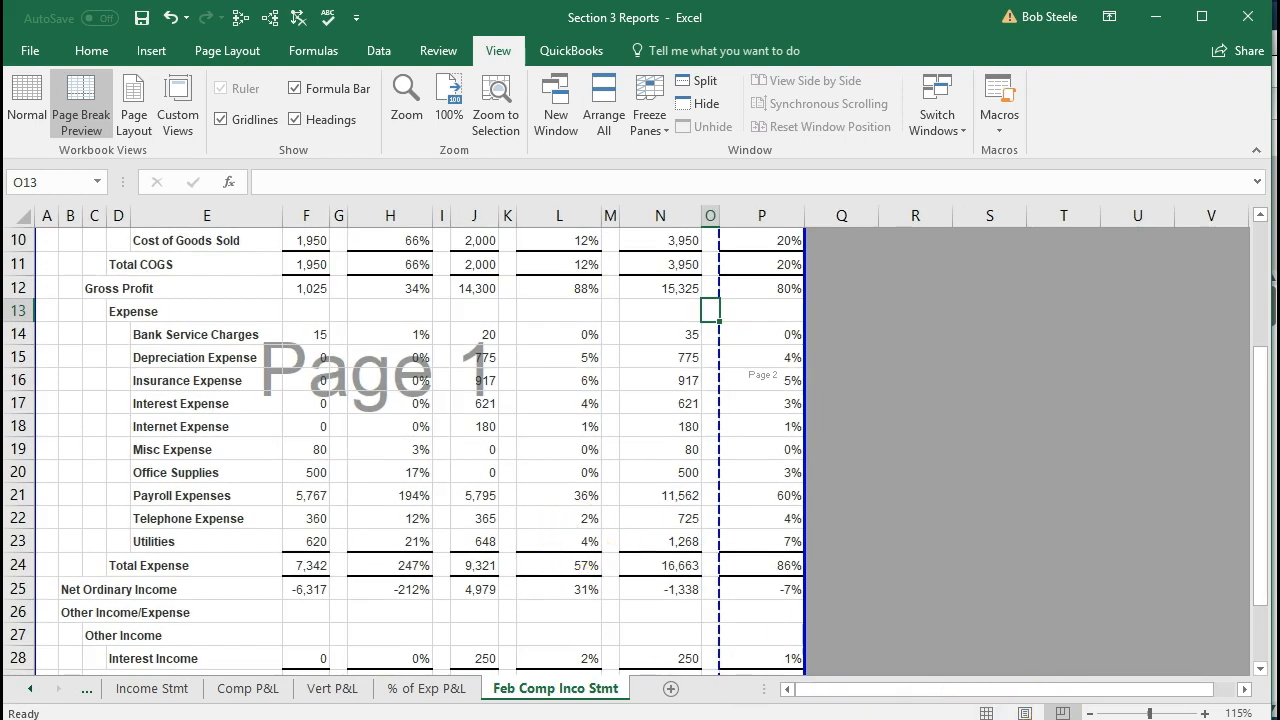
click(1207, 713)
click(1207, 713)
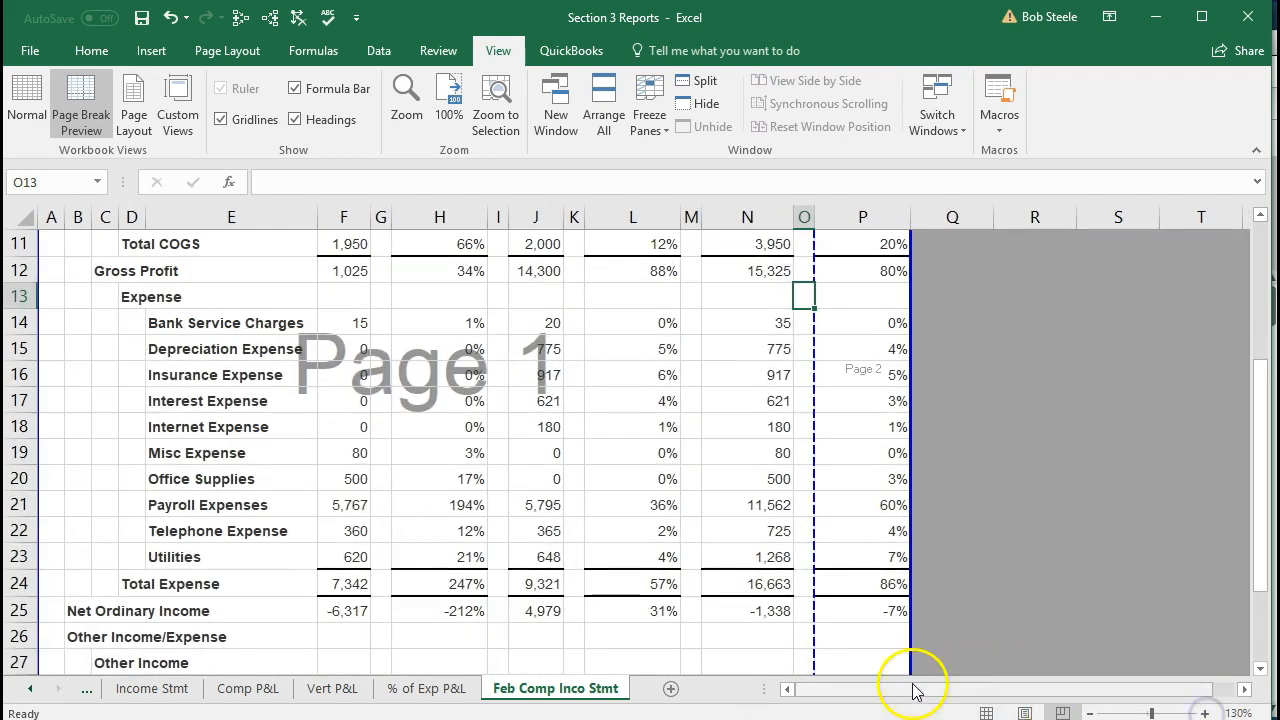
scroll(670, 636, up, 4)
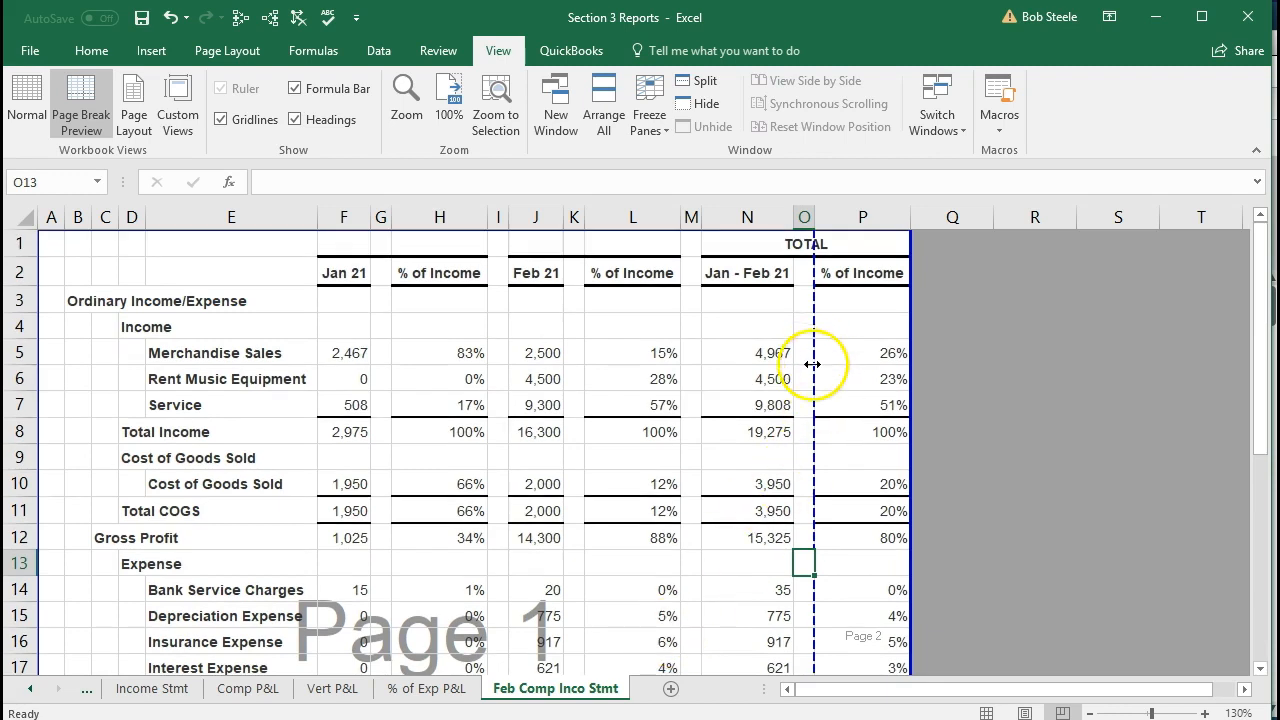
scroll(800, 413, down, 7)
scroll(800, 415, up, 7)
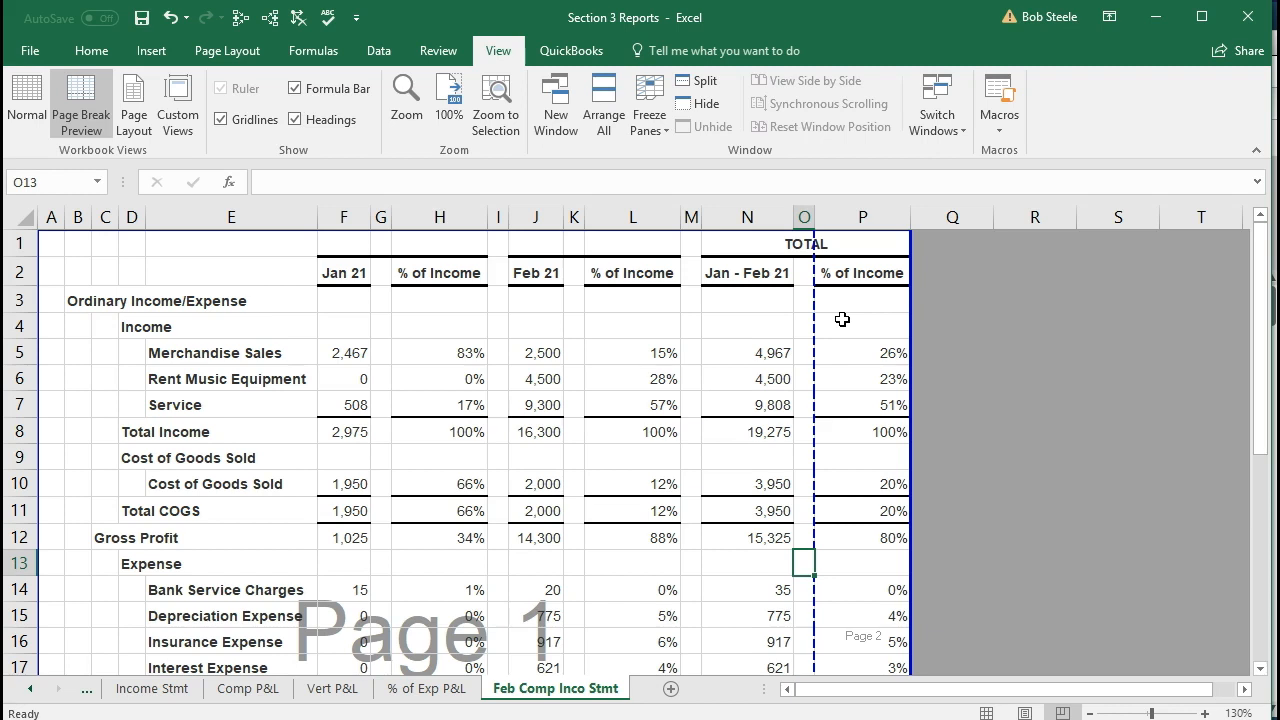
click(987, 712)
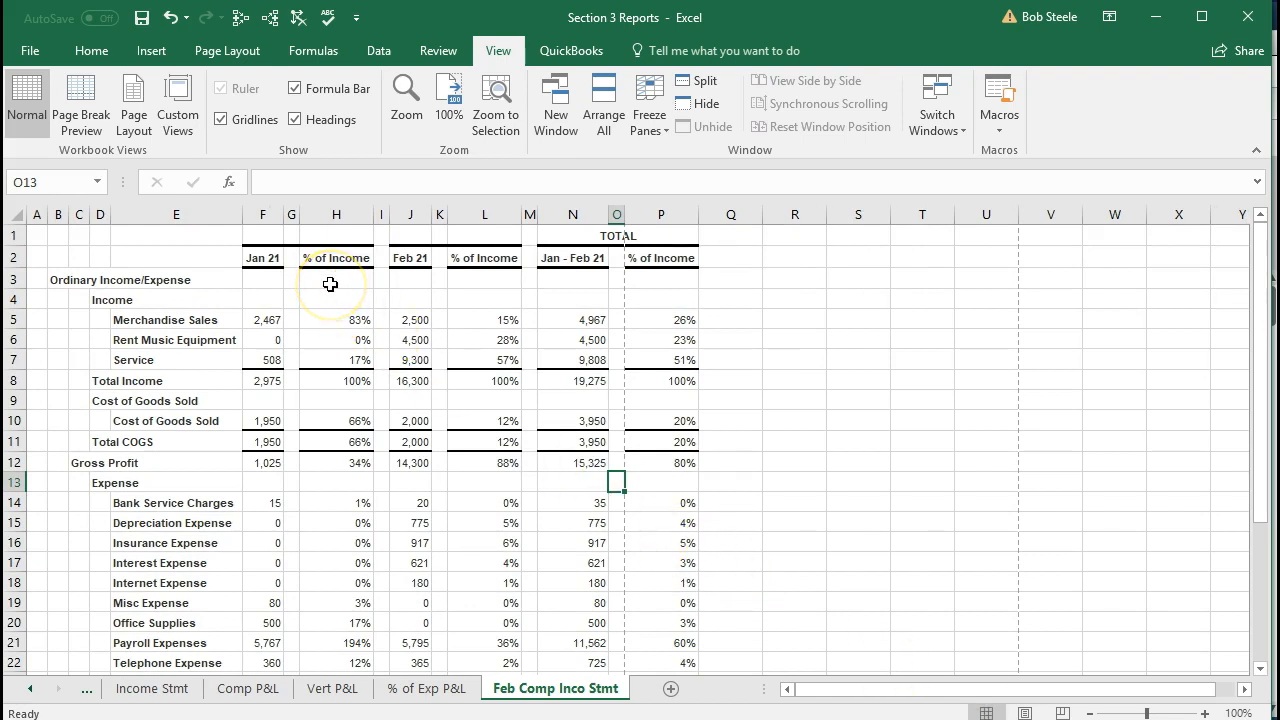
Set the Feb Comp Inco Stmt worksheet's page orientation to Landscape and check the rows down to Net Income
click(236, 55)
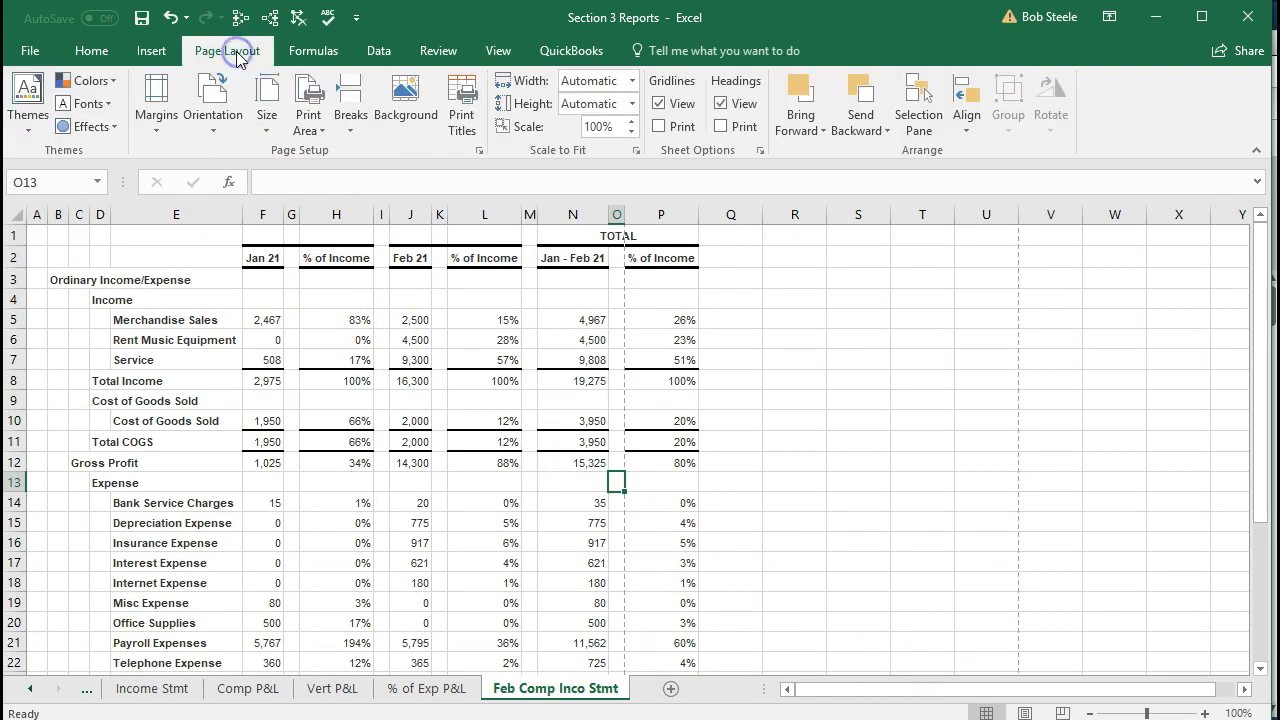
click(217, 120)
click(217, 118)
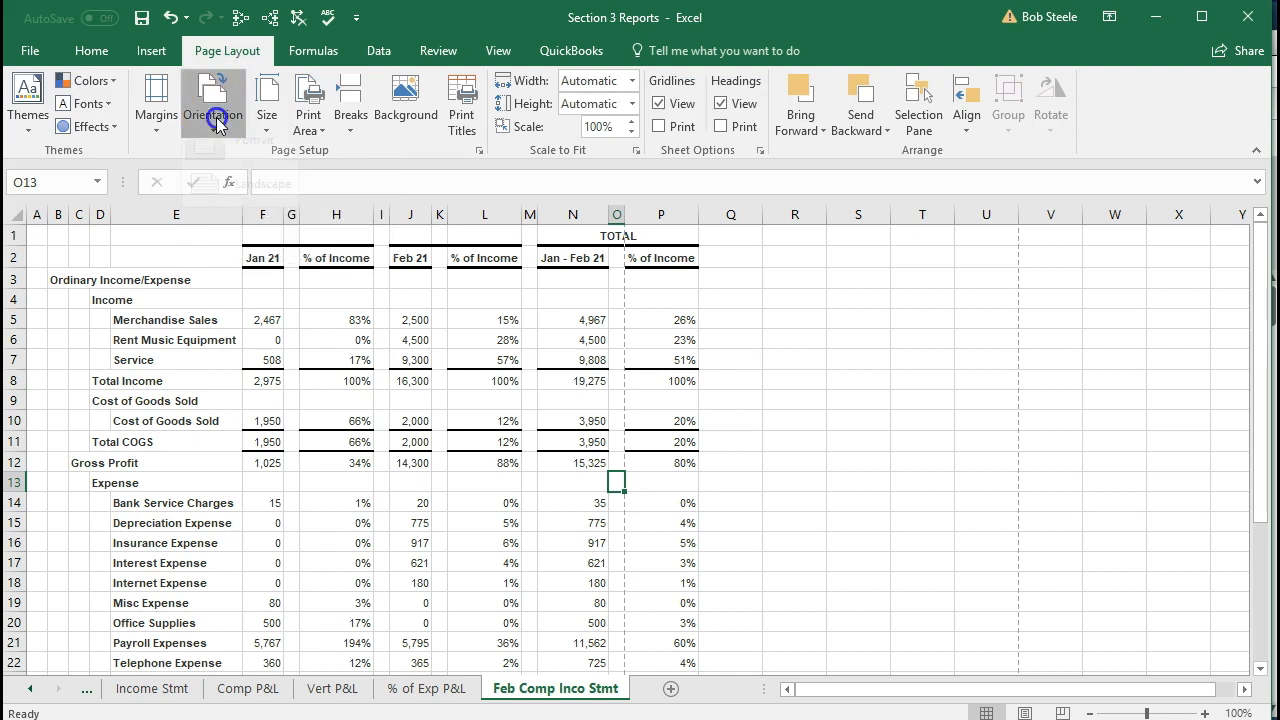
click(252, 45)
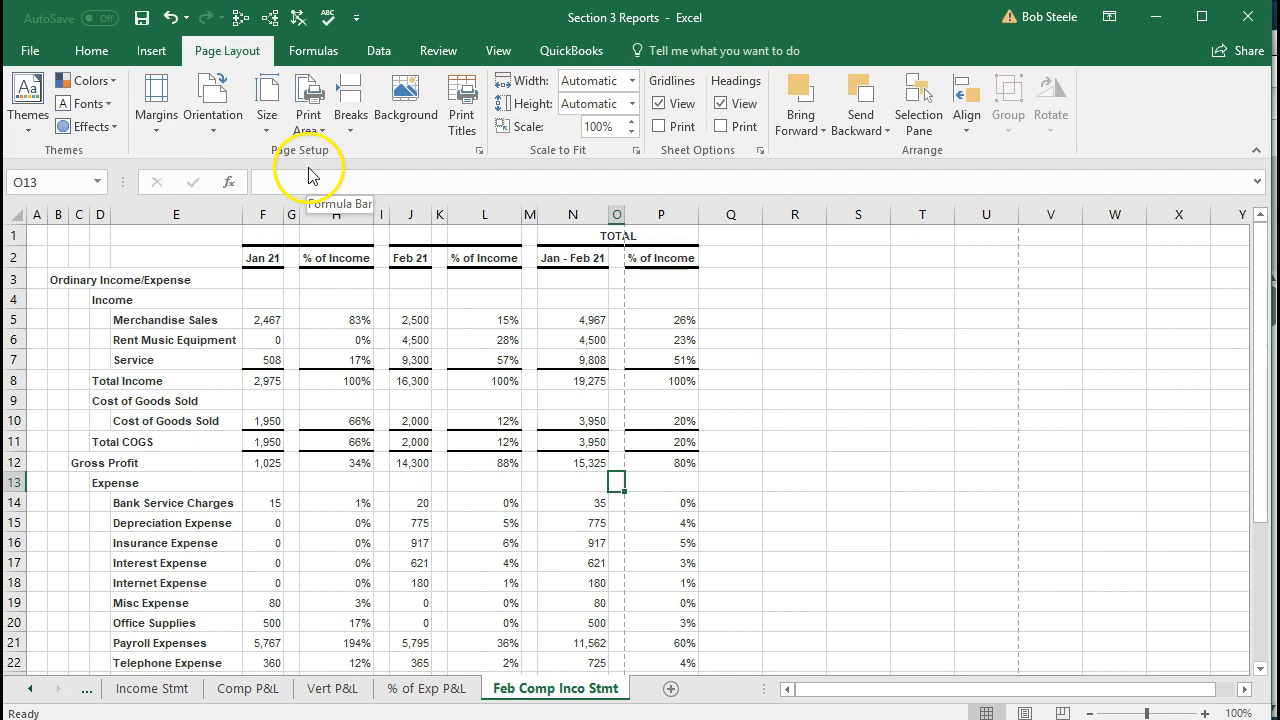
click(213, 118)
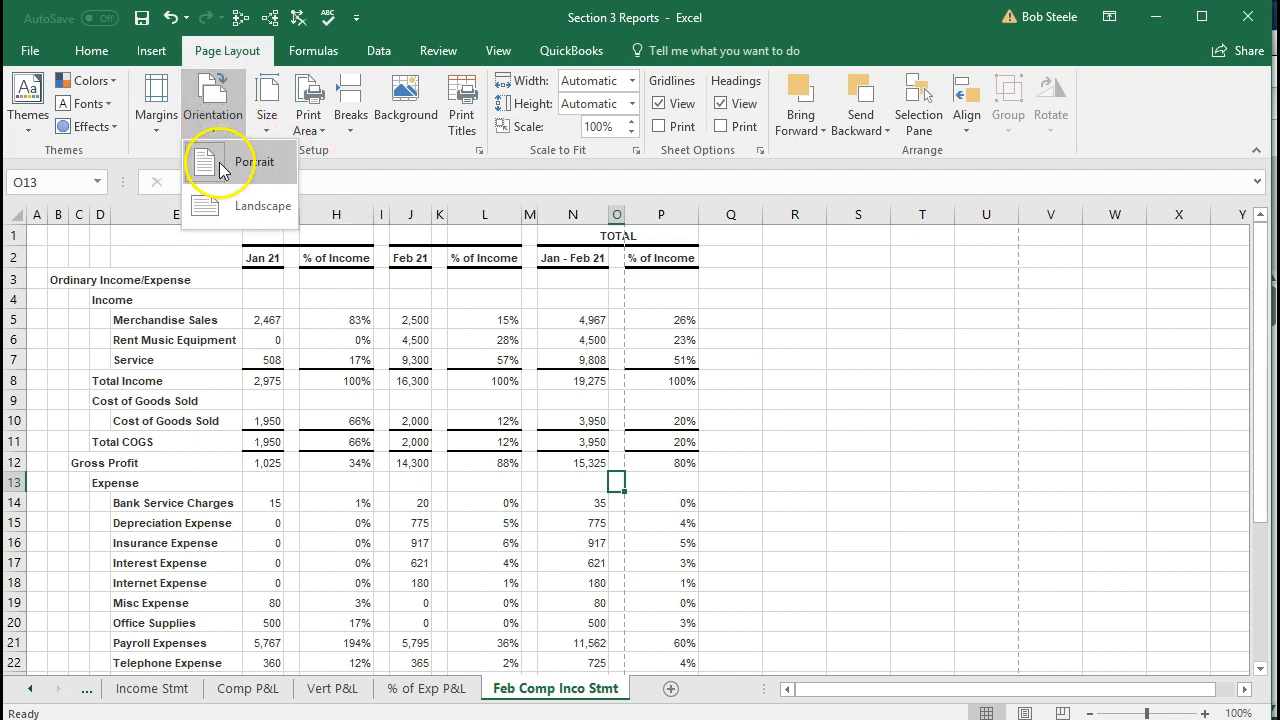
click(230, 205)
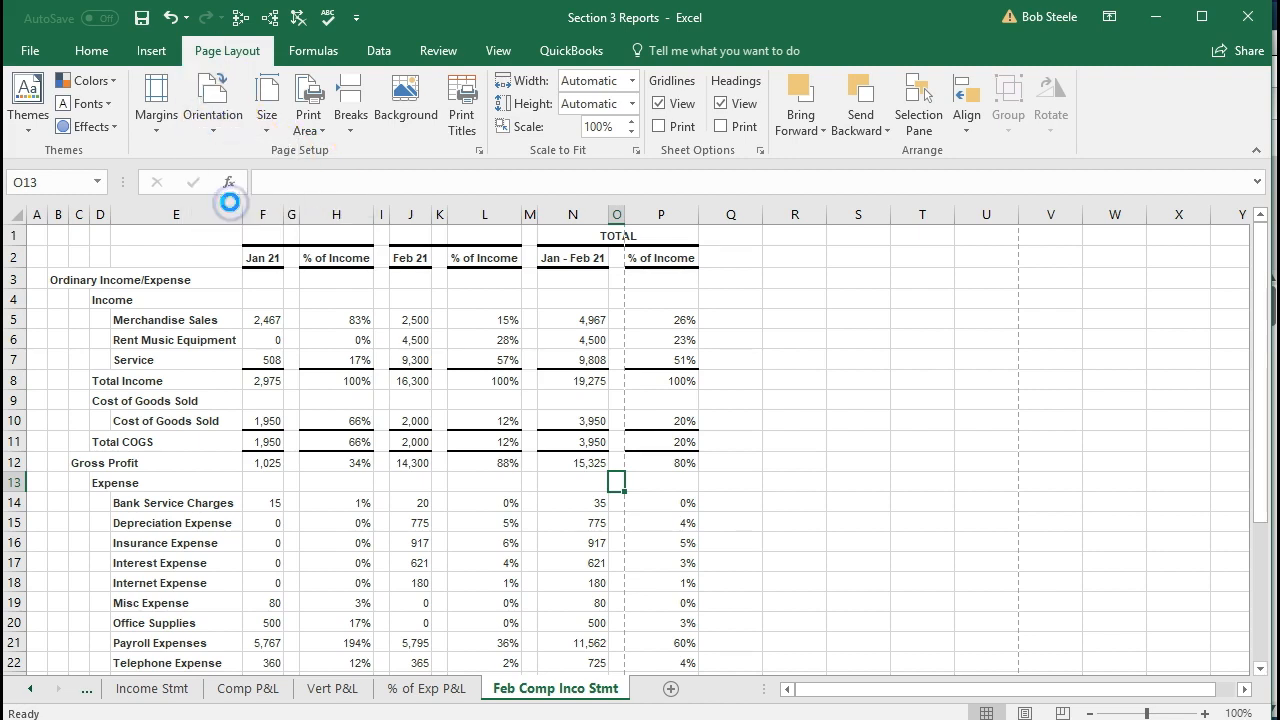
scroll(553, 396, down, 4)
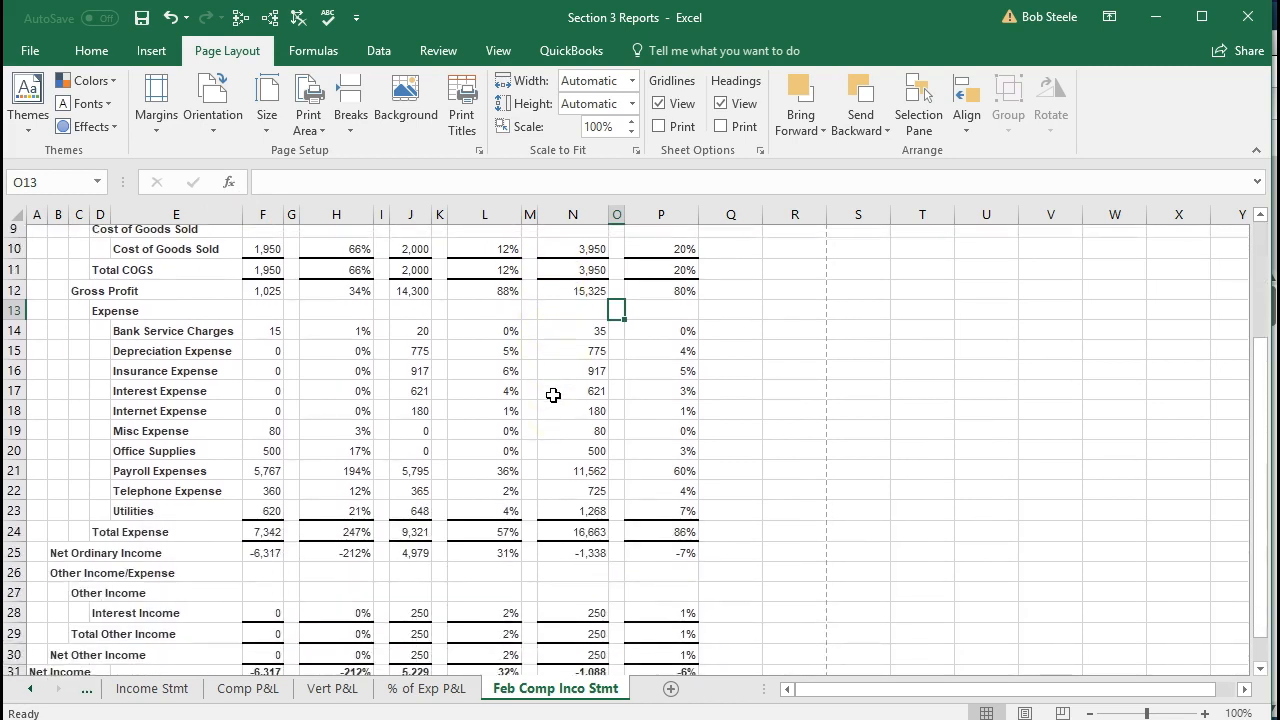
Set the Feb Comp Inco Stmt worksheet's page orientation back to Portrait after checking its rows down to Net Income
scroll(553, 396, down, 2)
scroll(553, 396, up, 4)
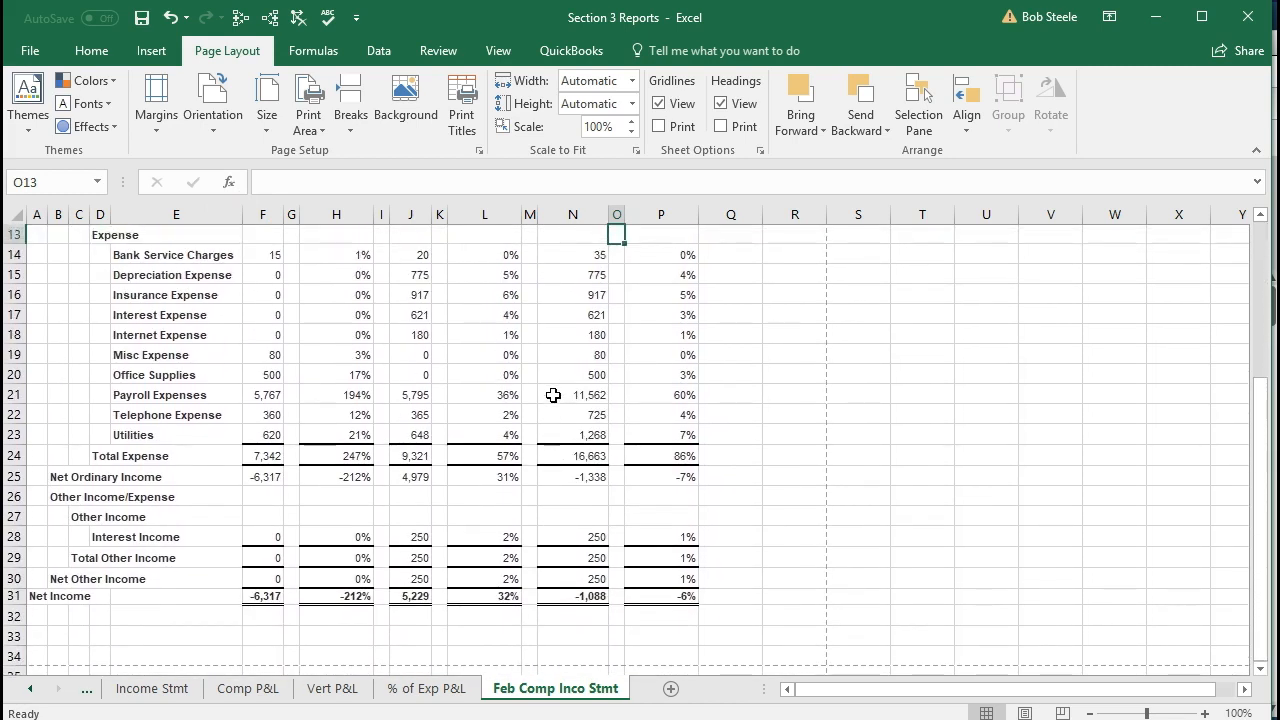
scroll(553, 396, up, 2)
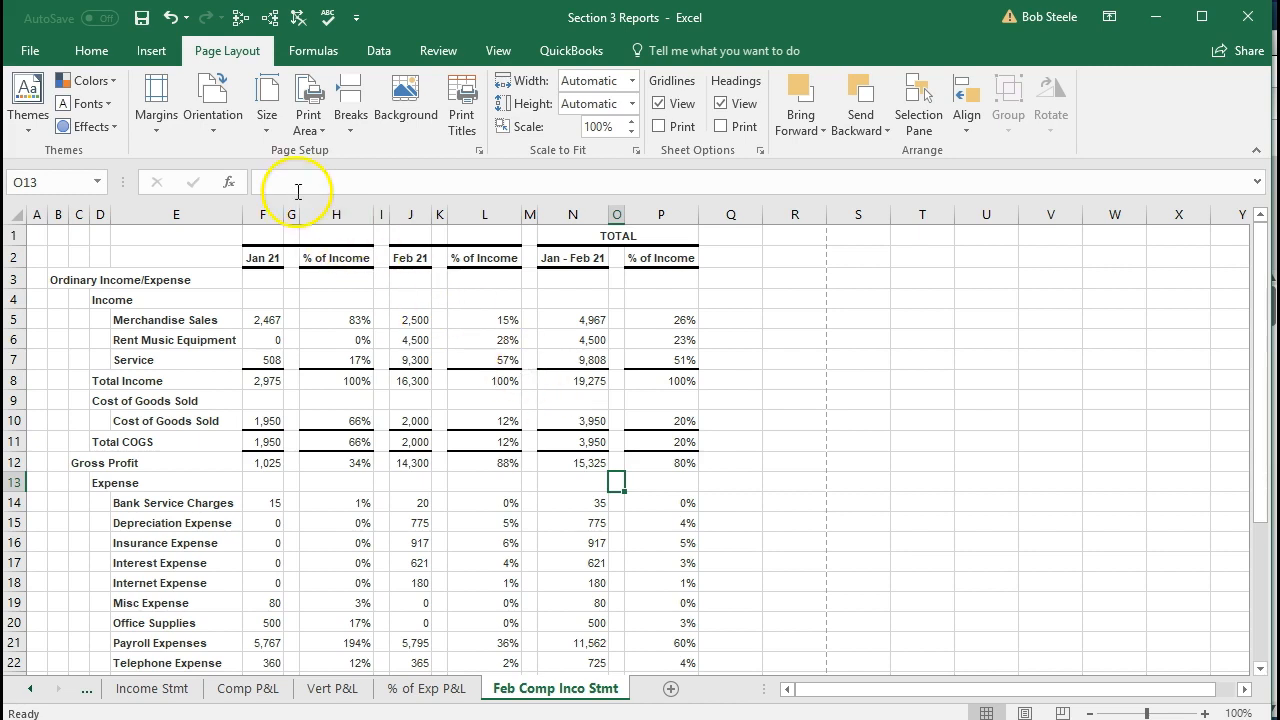
click(212, 126)
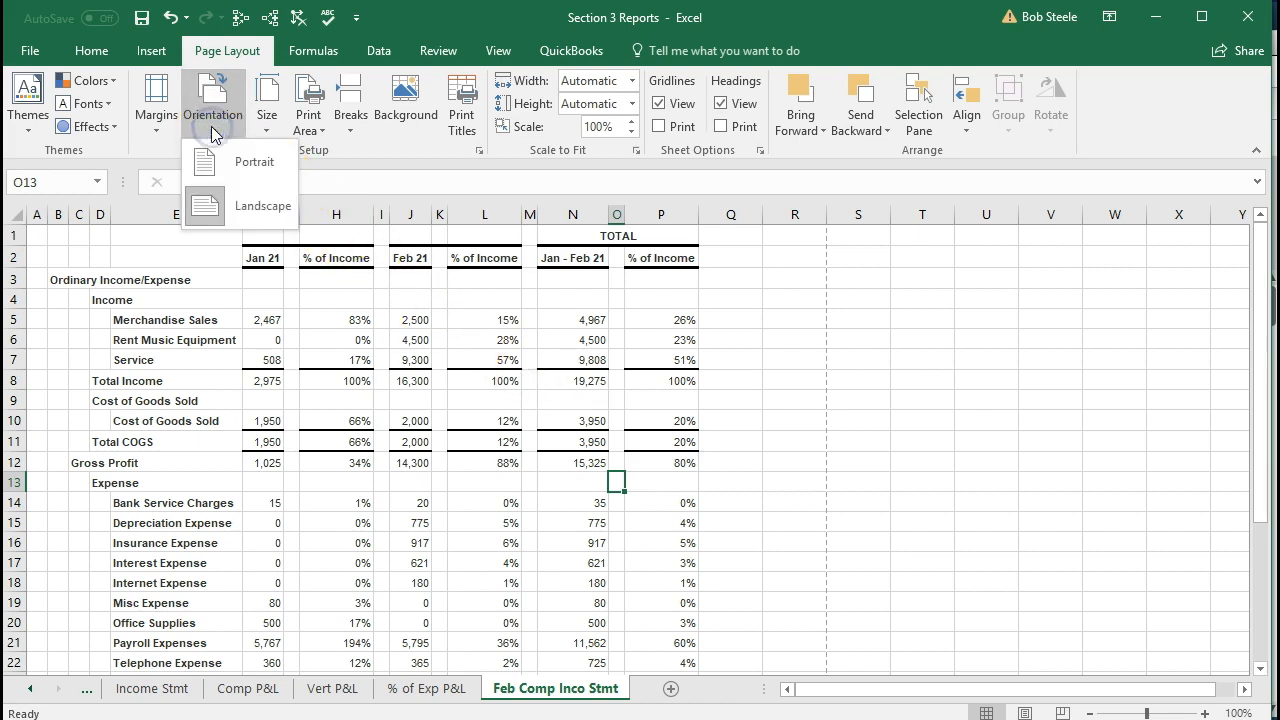
click(212, 162)
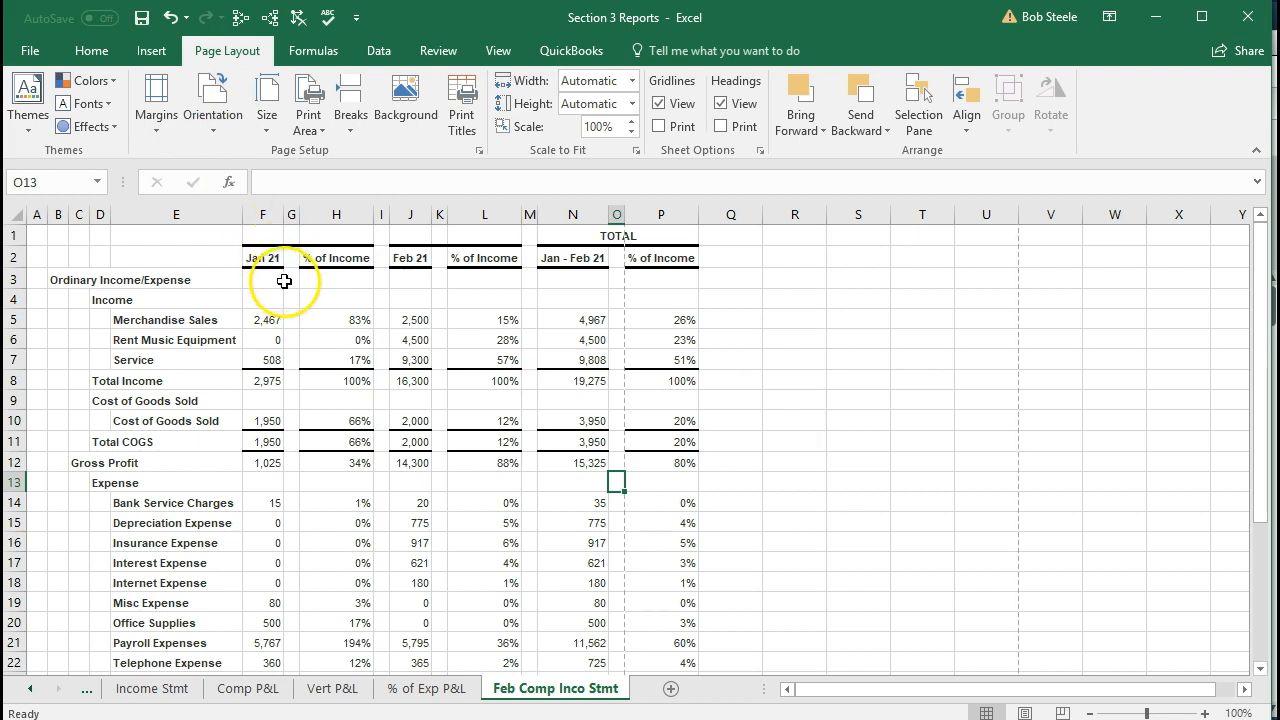
Delete the empty spacer columns on both sides of January's % of Income column
click(379, 280)
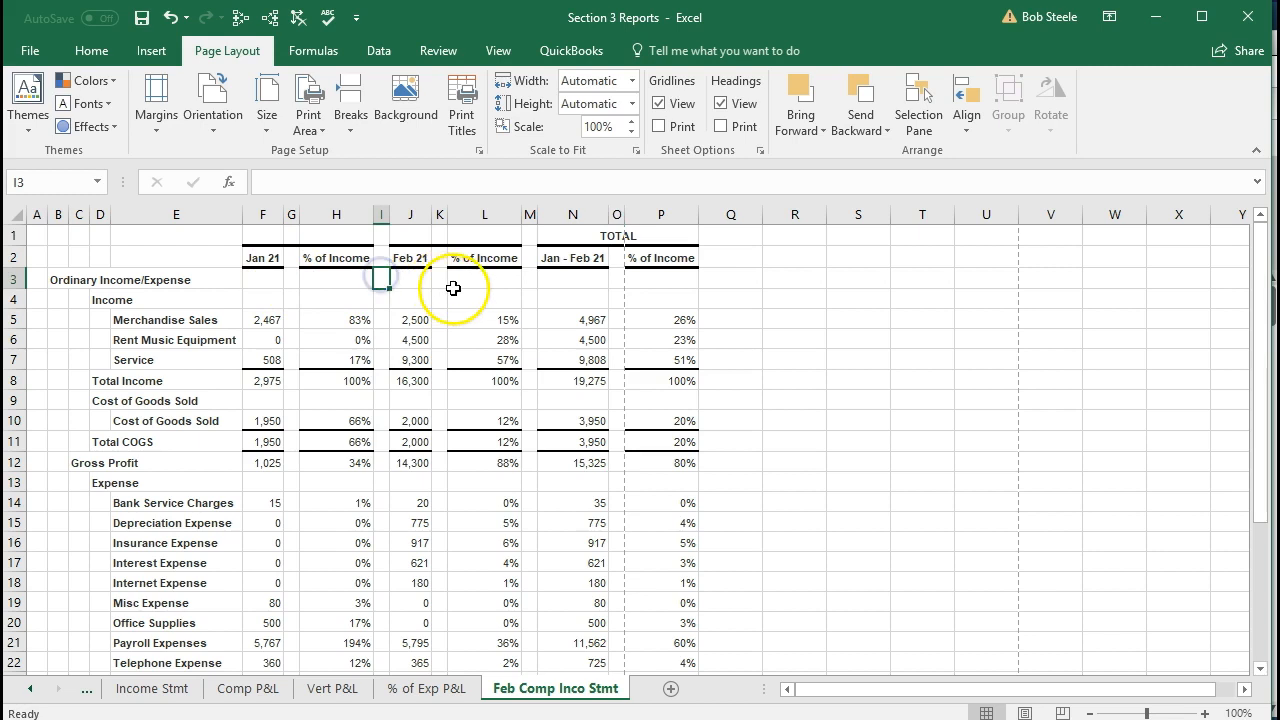
click(428, 291)
click(529, 292)
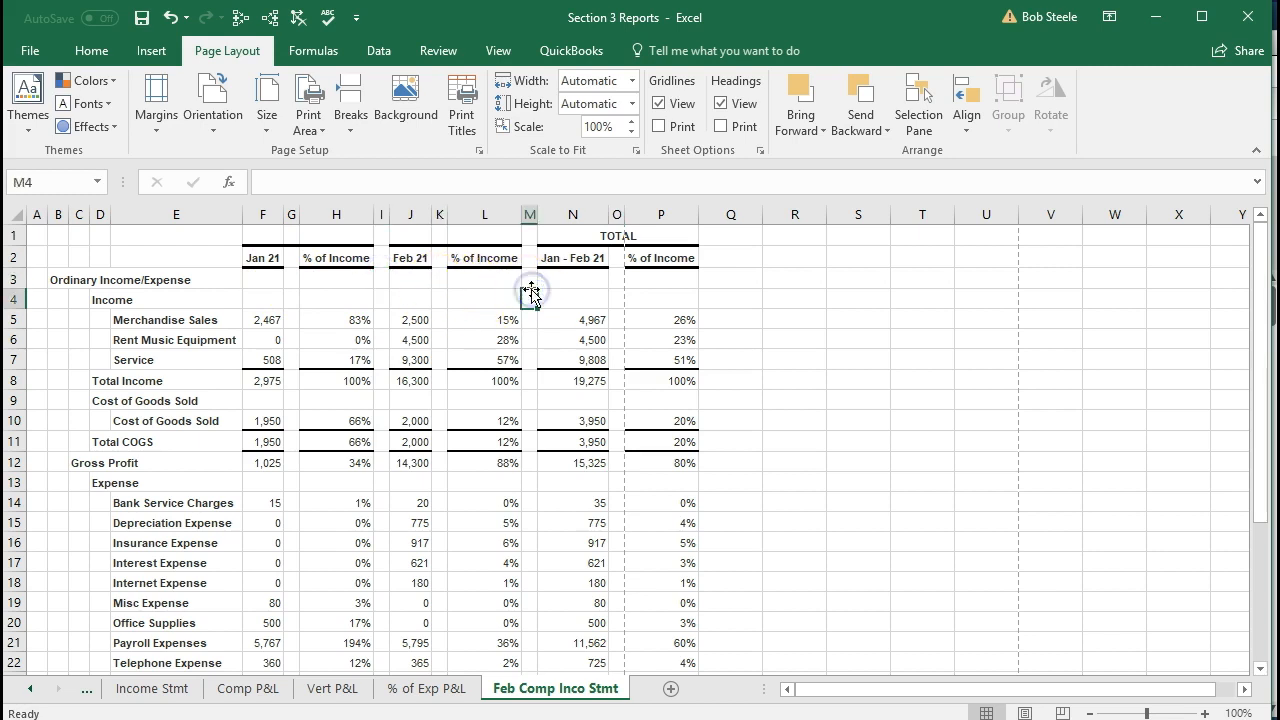
click(293, 215)
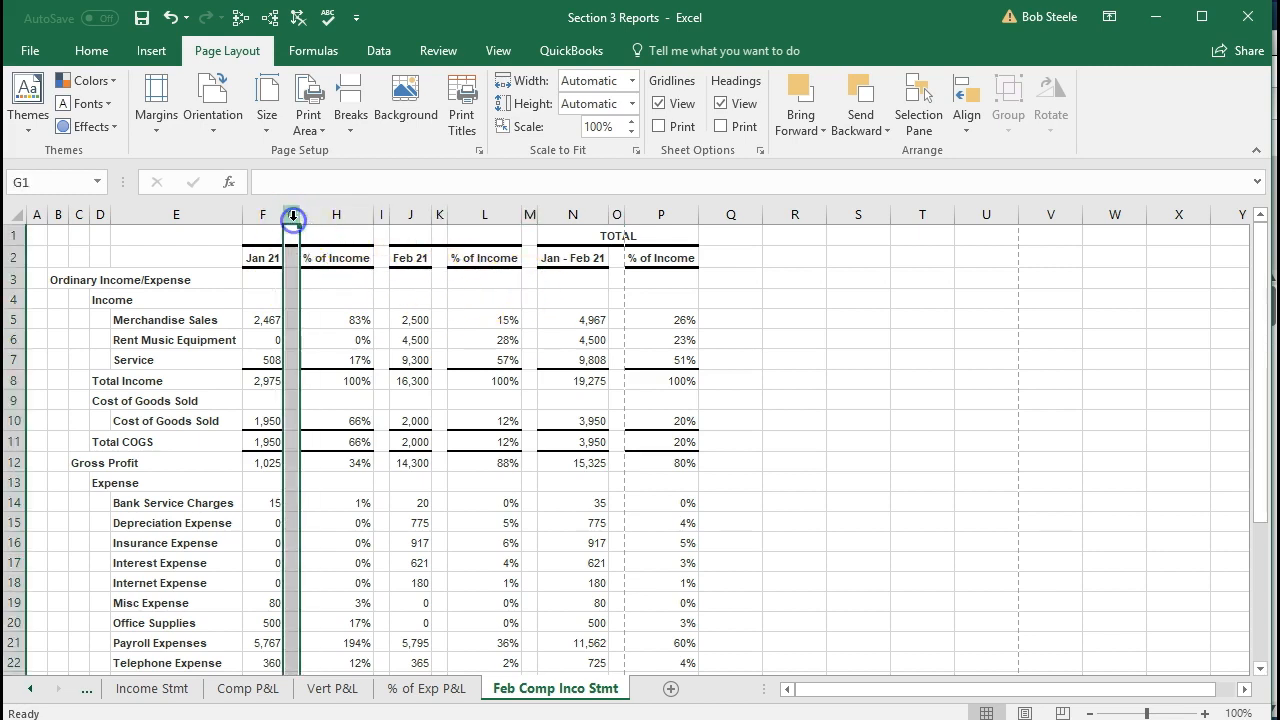
right_click(290, 238)
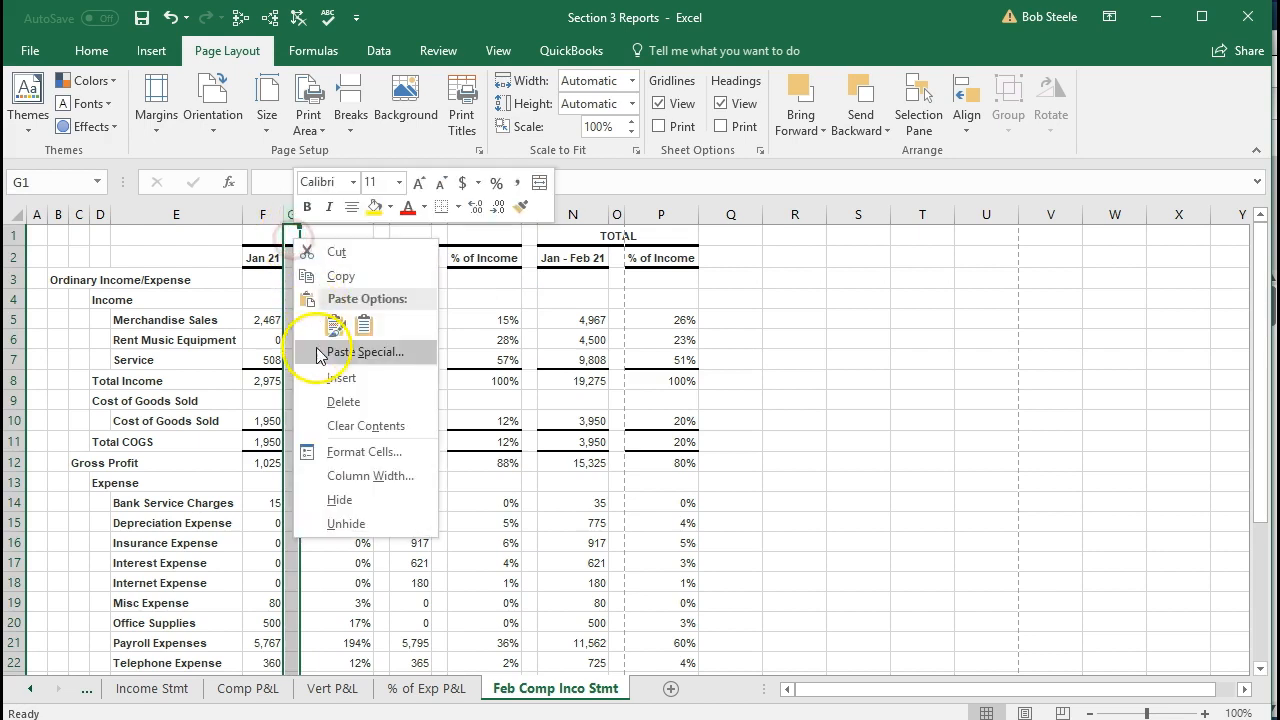
click(335, 400)
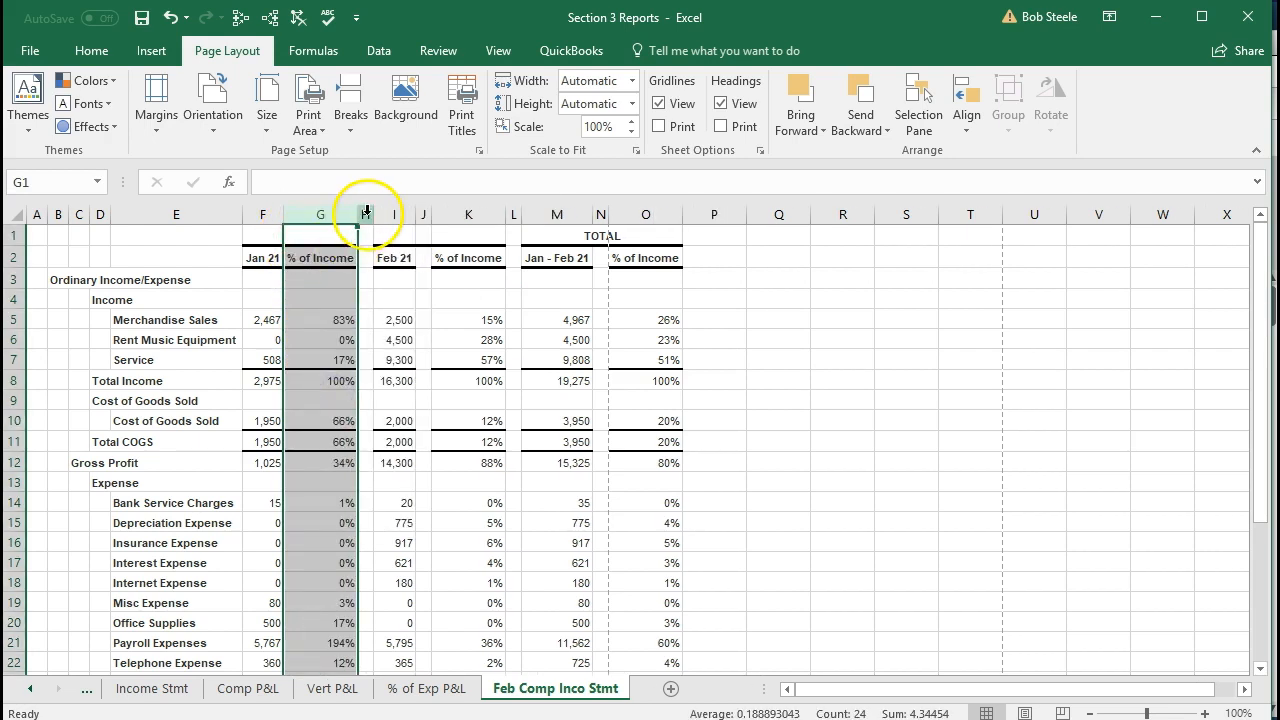
click(366, 214)
right_click(362, 238)
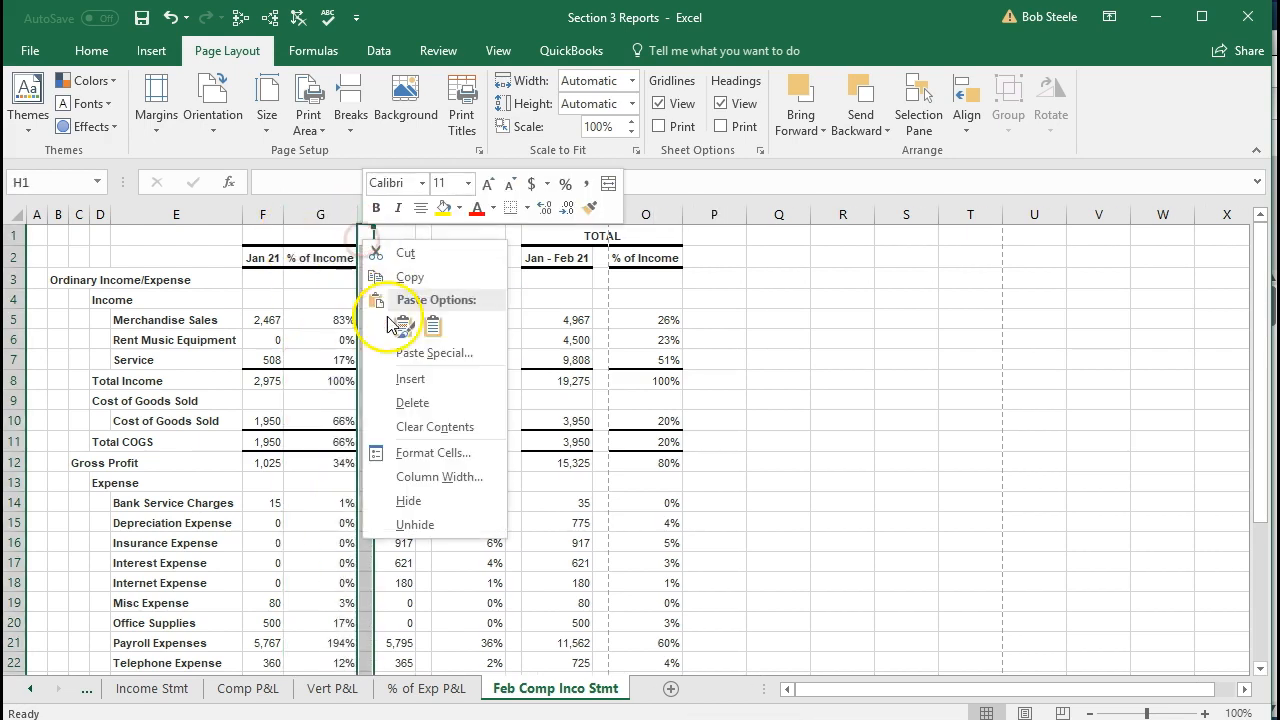
click(400, 400)
Delete the empty spacer columns on both sides of February's % of Income column
drag(415, 216, 406, 214)
click(404, 214)
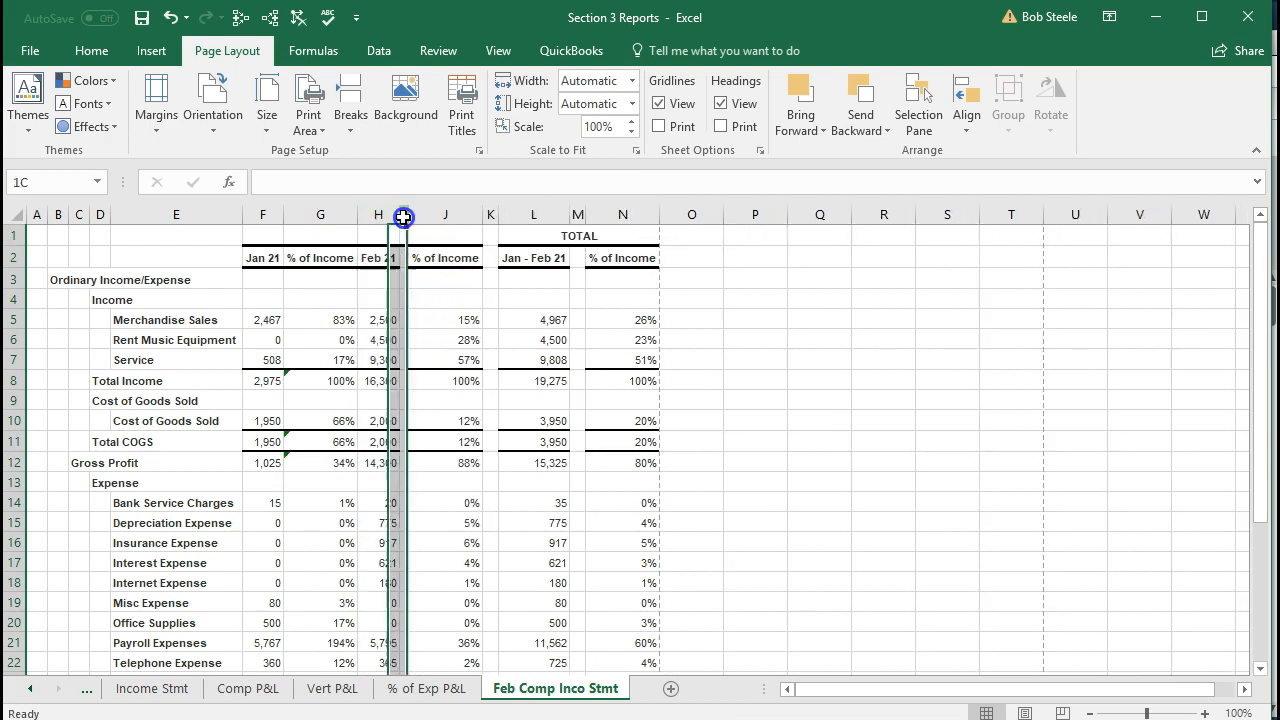
right_click(407, 253)
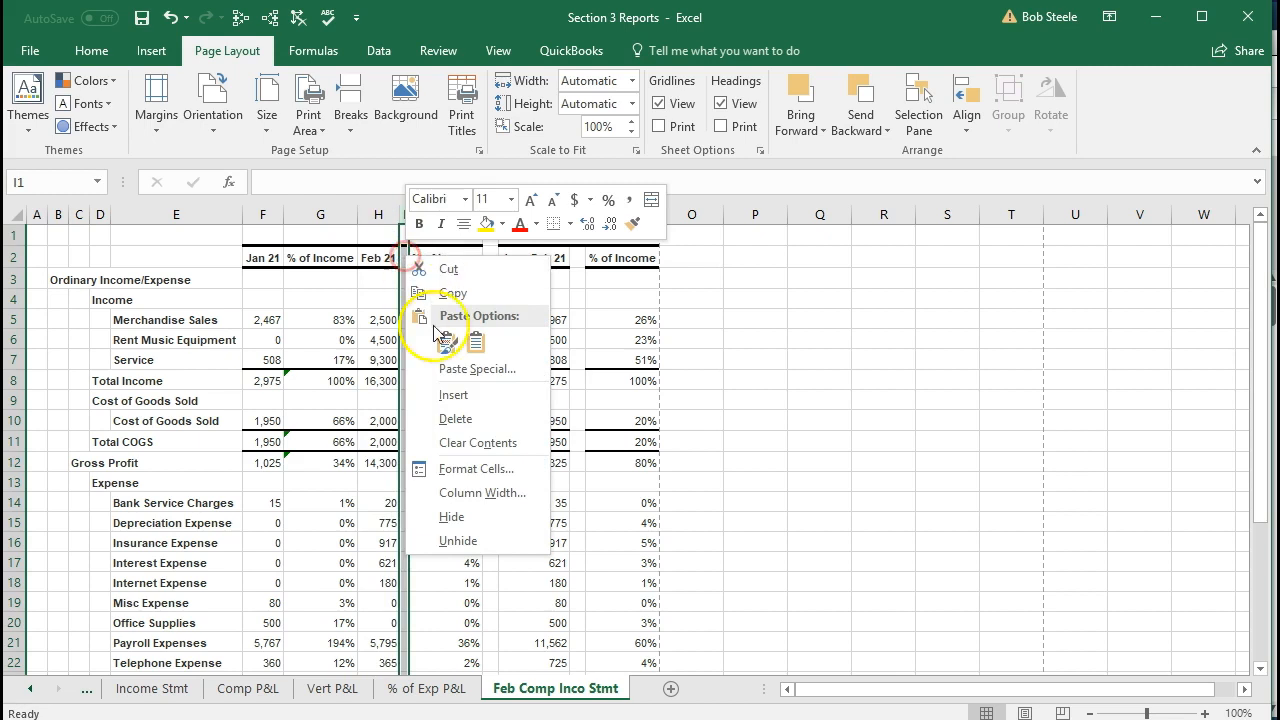
click(456, 418)
click(480, 214)
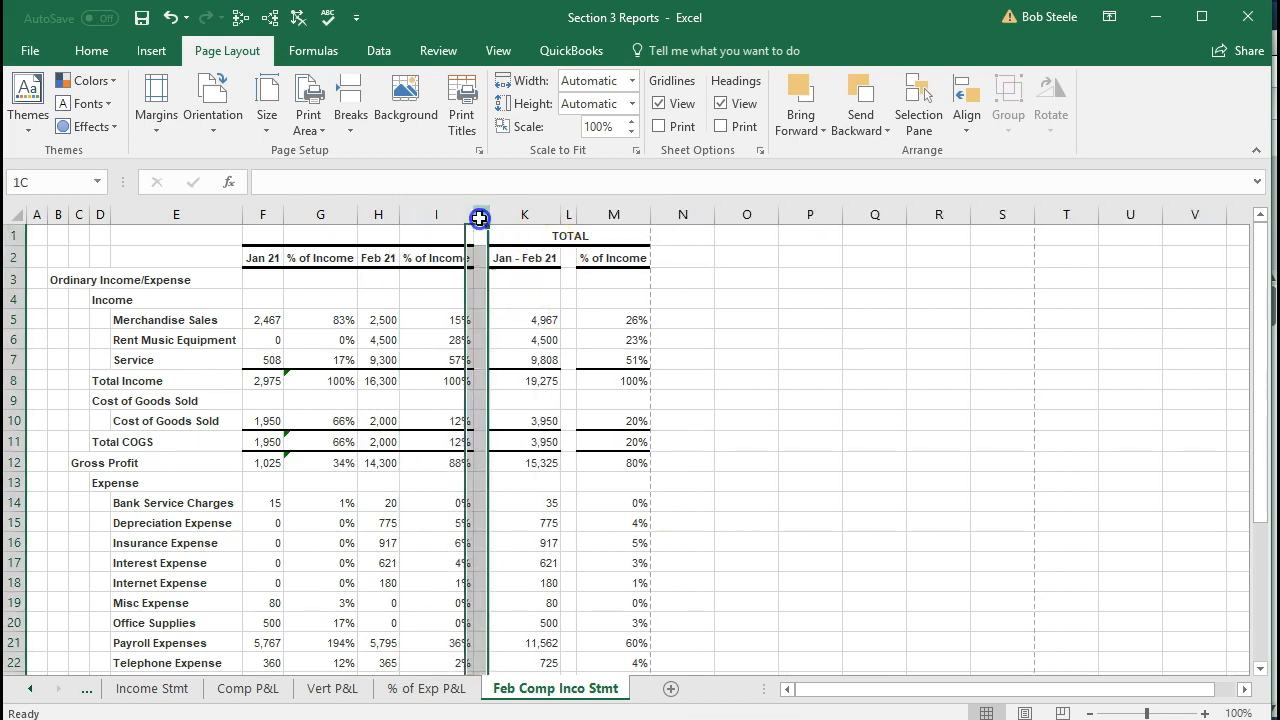
right_click(483, 242)
click(502, 402)
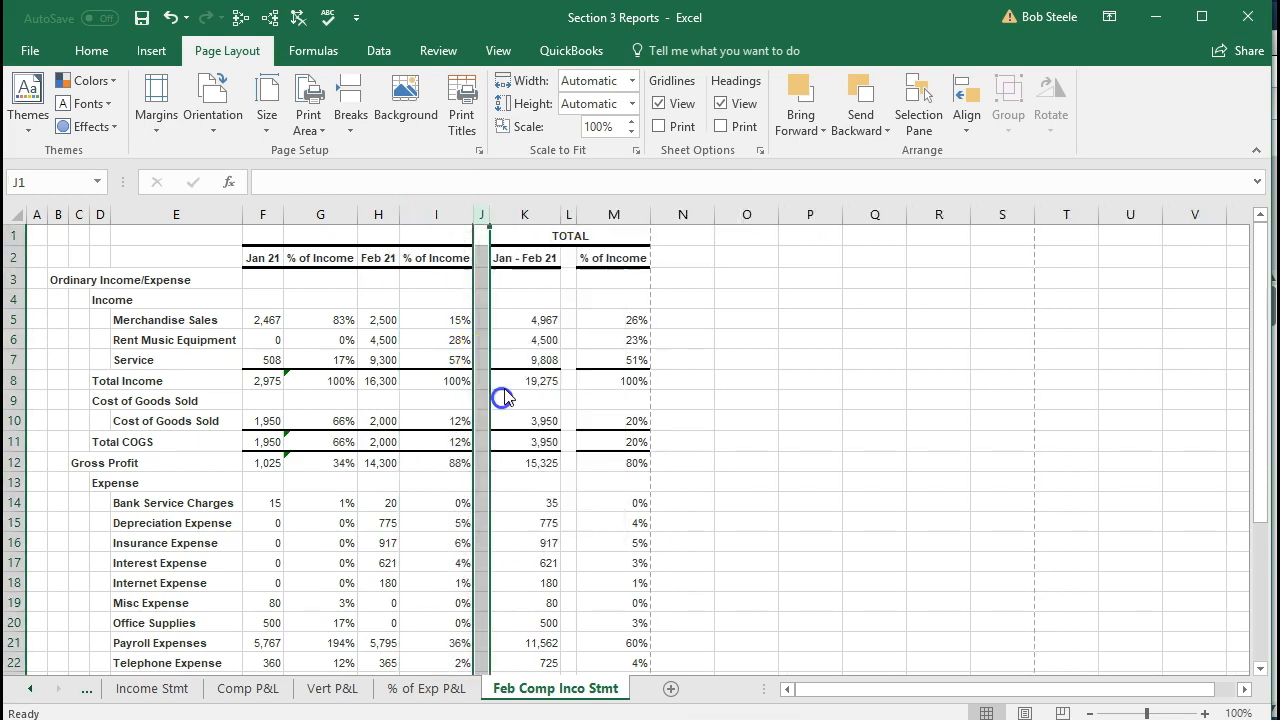
Delete the empty spacer column between Jan - Feb 21 and its % of Income column, undoing and redoing the deletion to compare
click(552, 214)
right_click(553, 241)
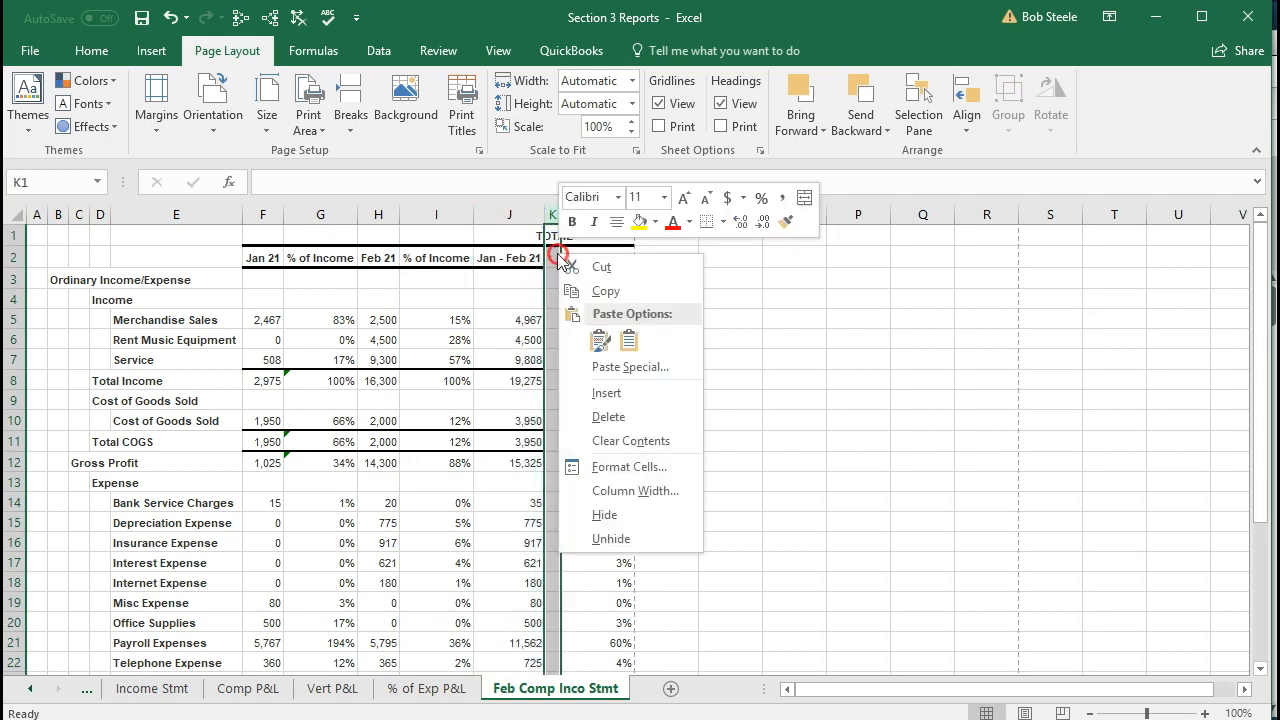
click(577, 411)
click(761, 412)
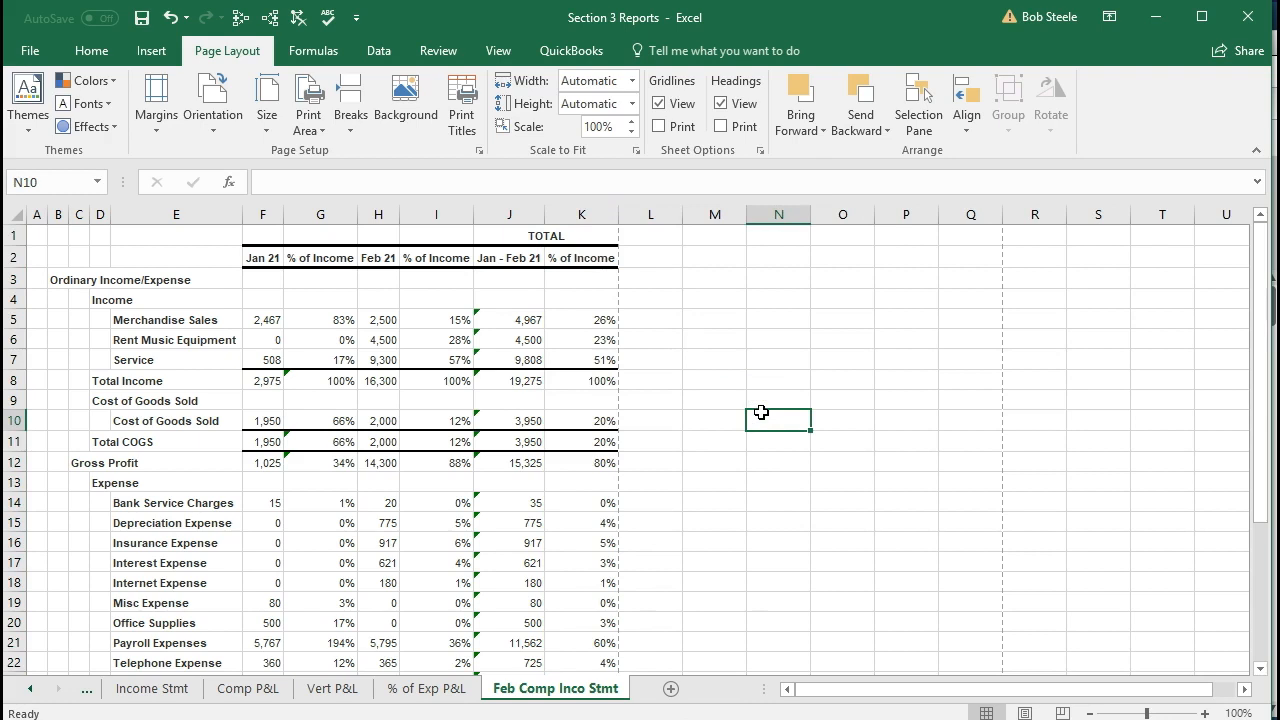
click(171, 20)
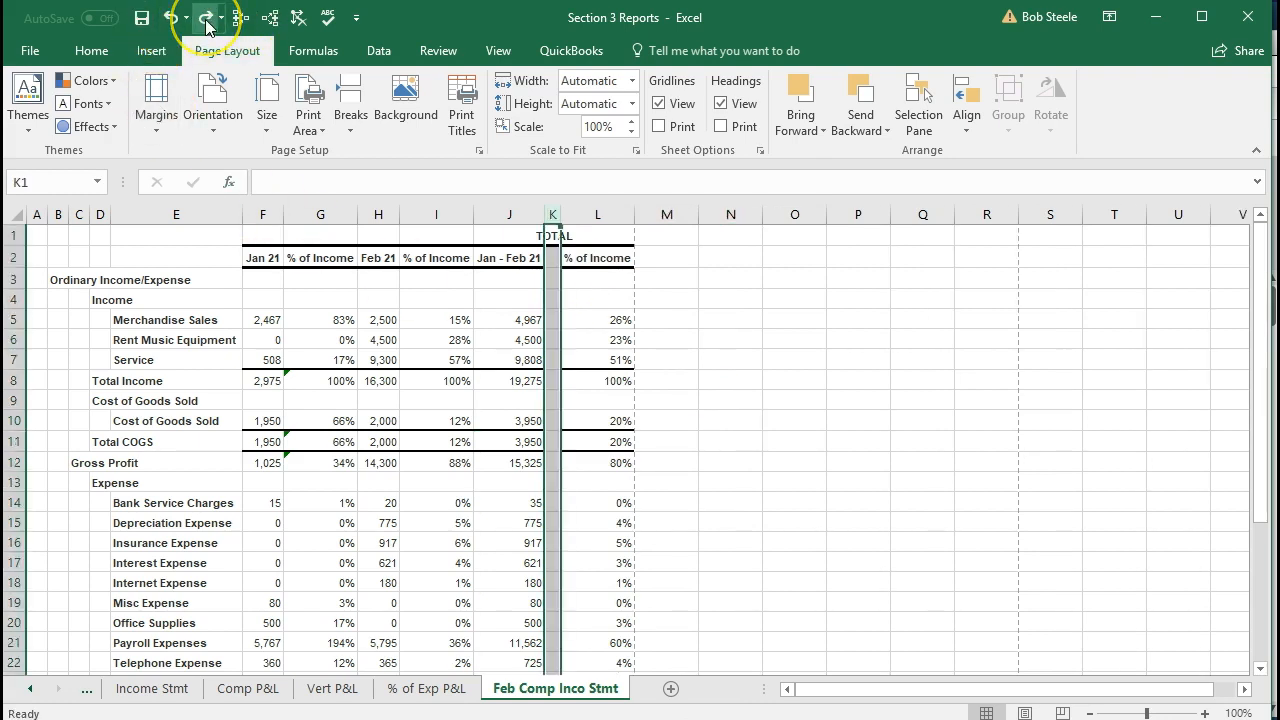
click(206, 22)
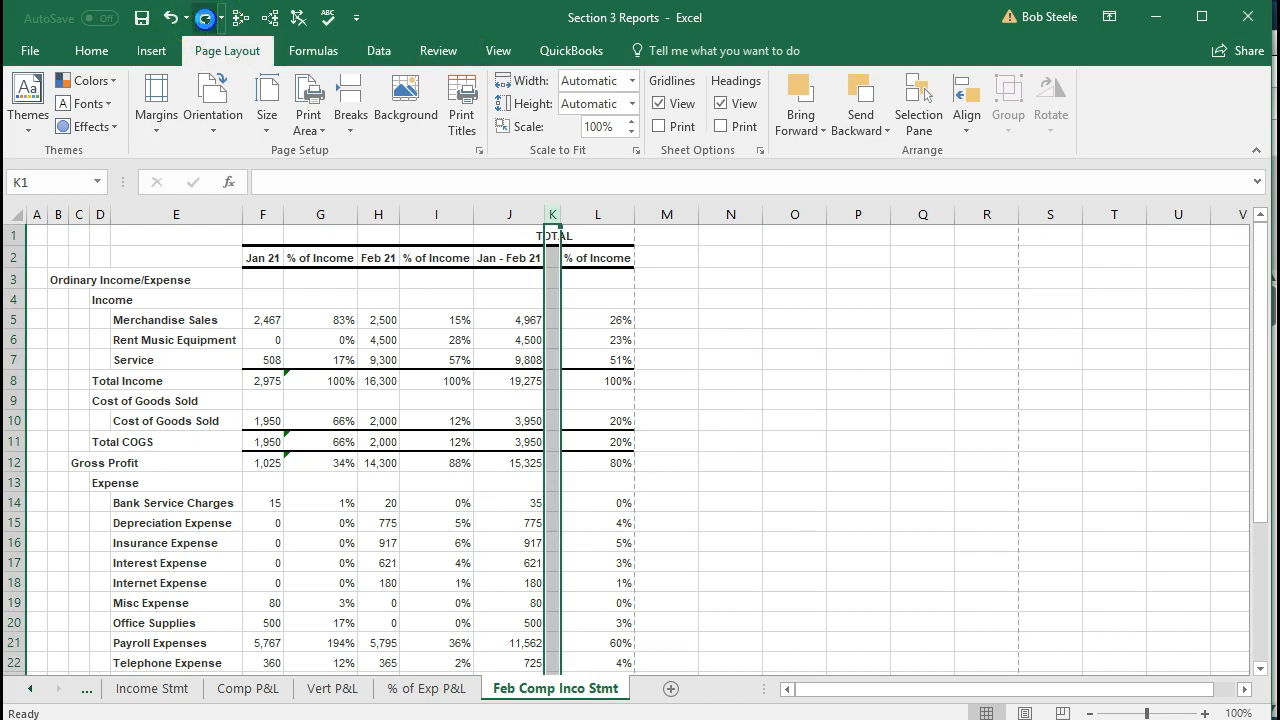
click(529, 417)
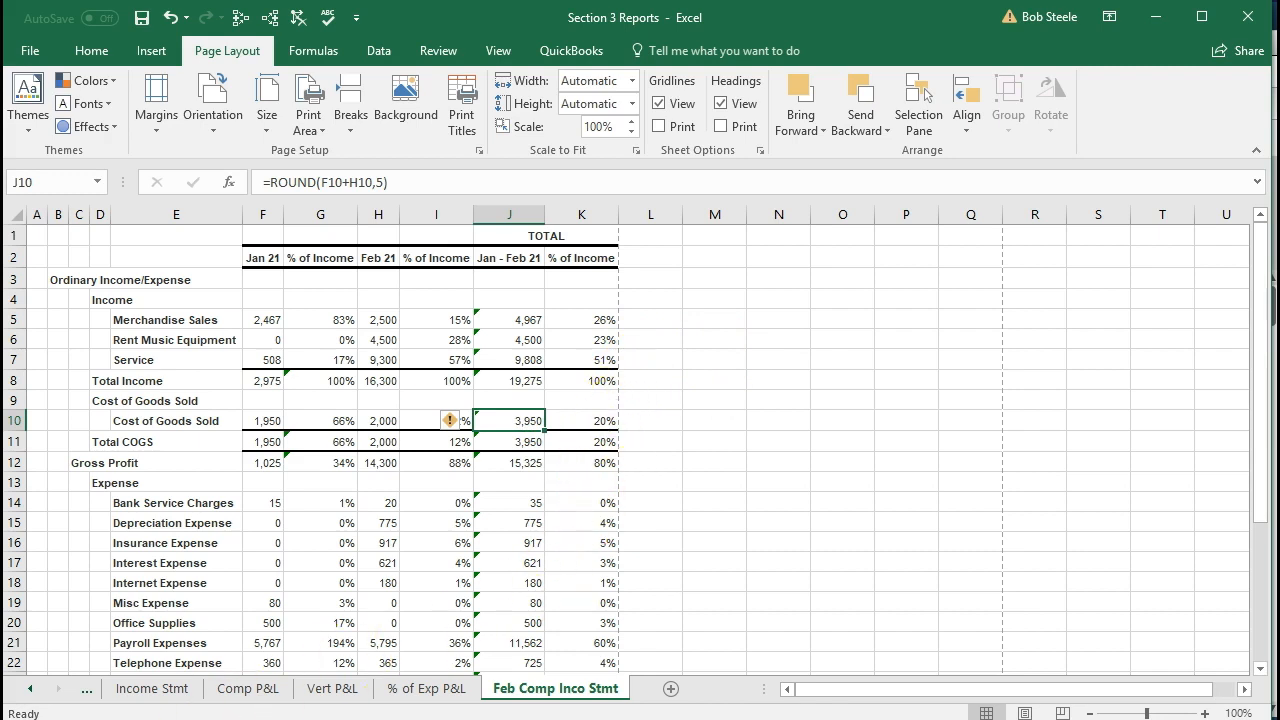
click(581, 214)
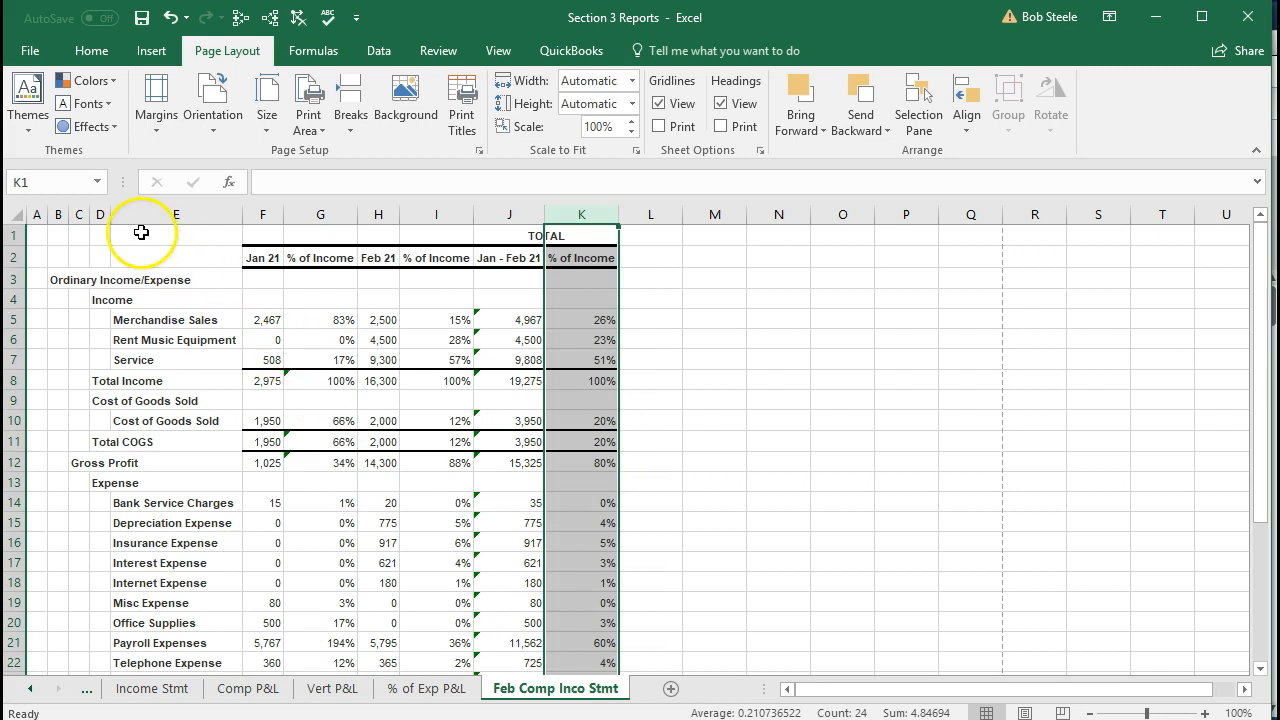
Save the Section 3 Reports workbook as a macro-free file and close Excel to return to QuickBooks
click(142, 17)
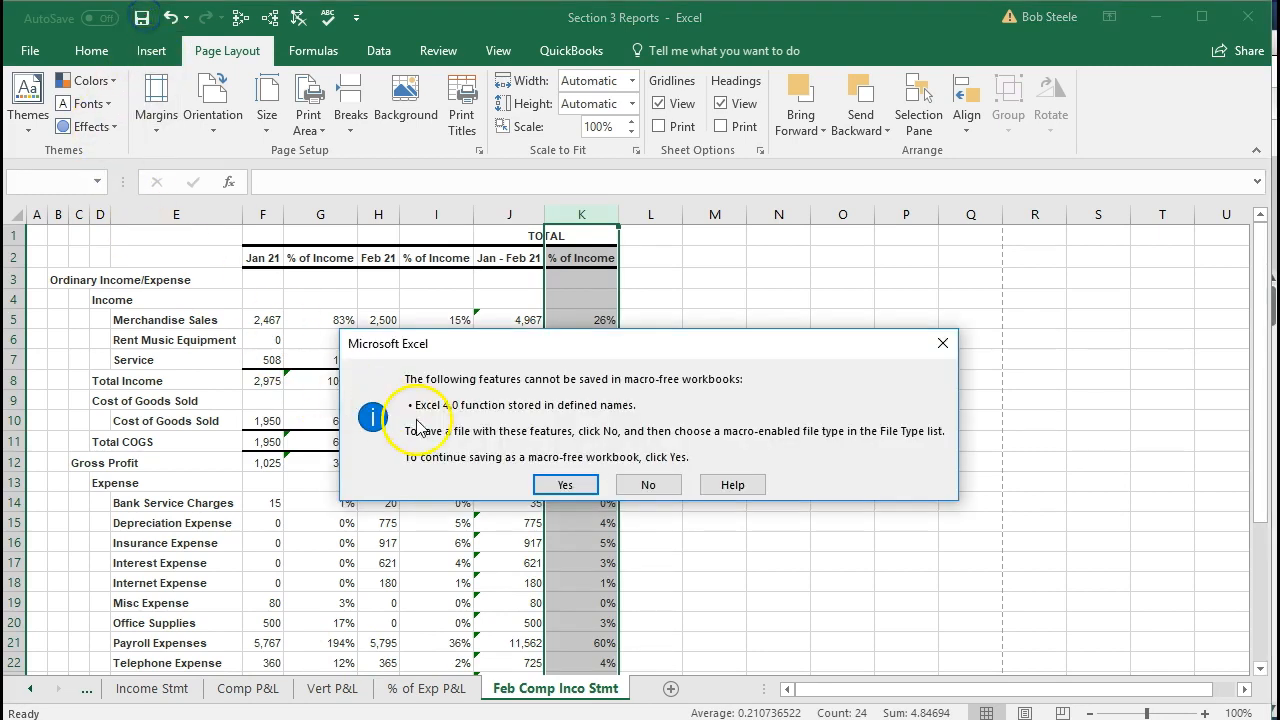
click(548, 482)
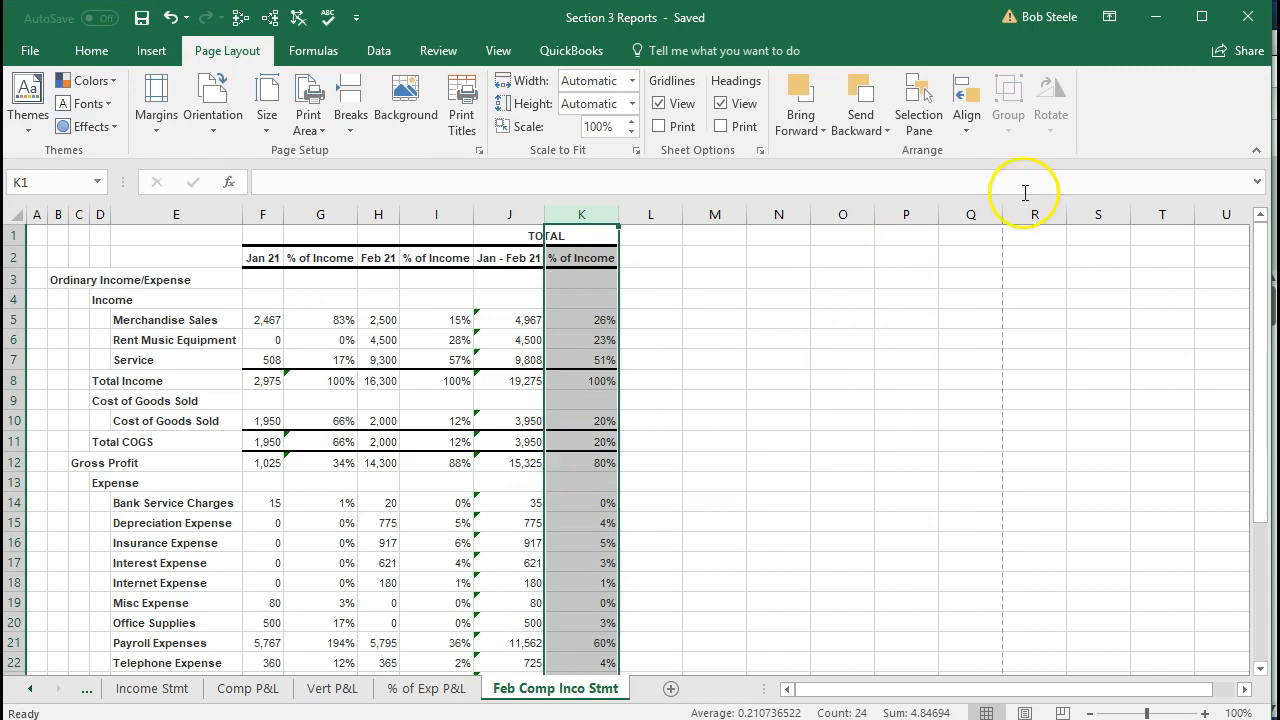
click(1246, 17)
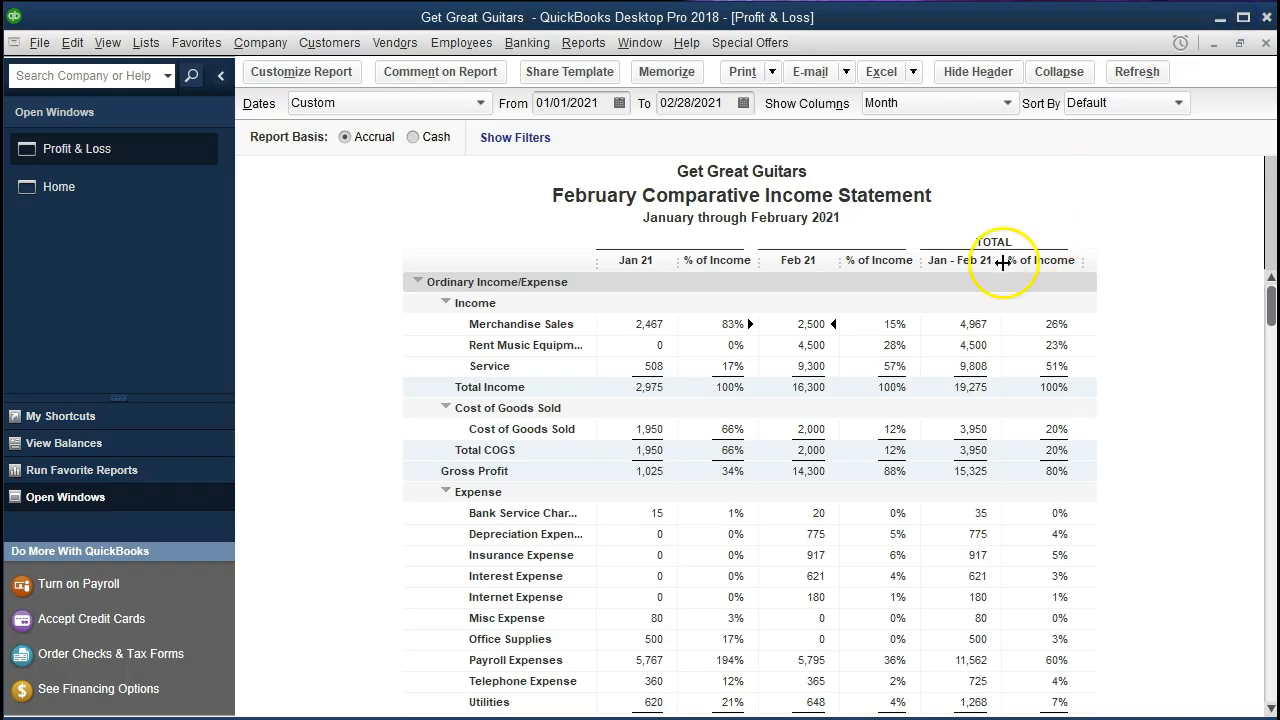
Resize all columns of the February Comparative Income Statement to one equal width that shows the last % of Income column
drag(1003, 262, 1075, 263)
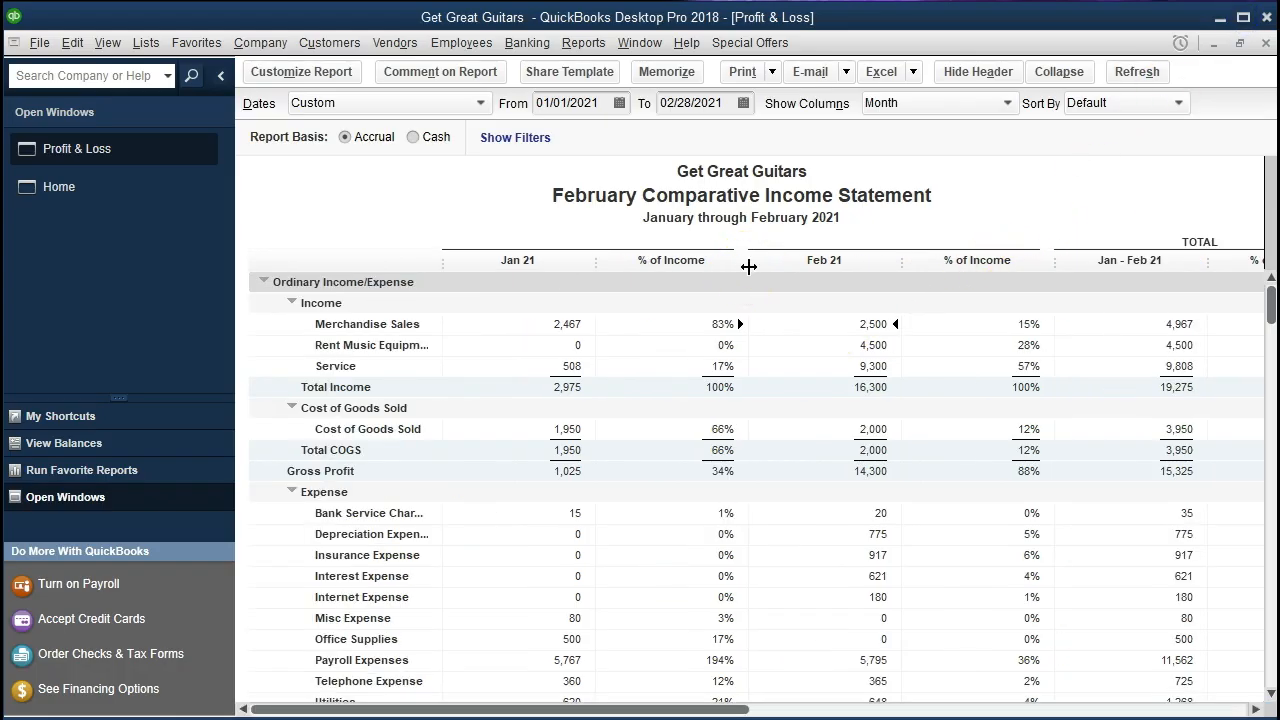
click(748, 266)
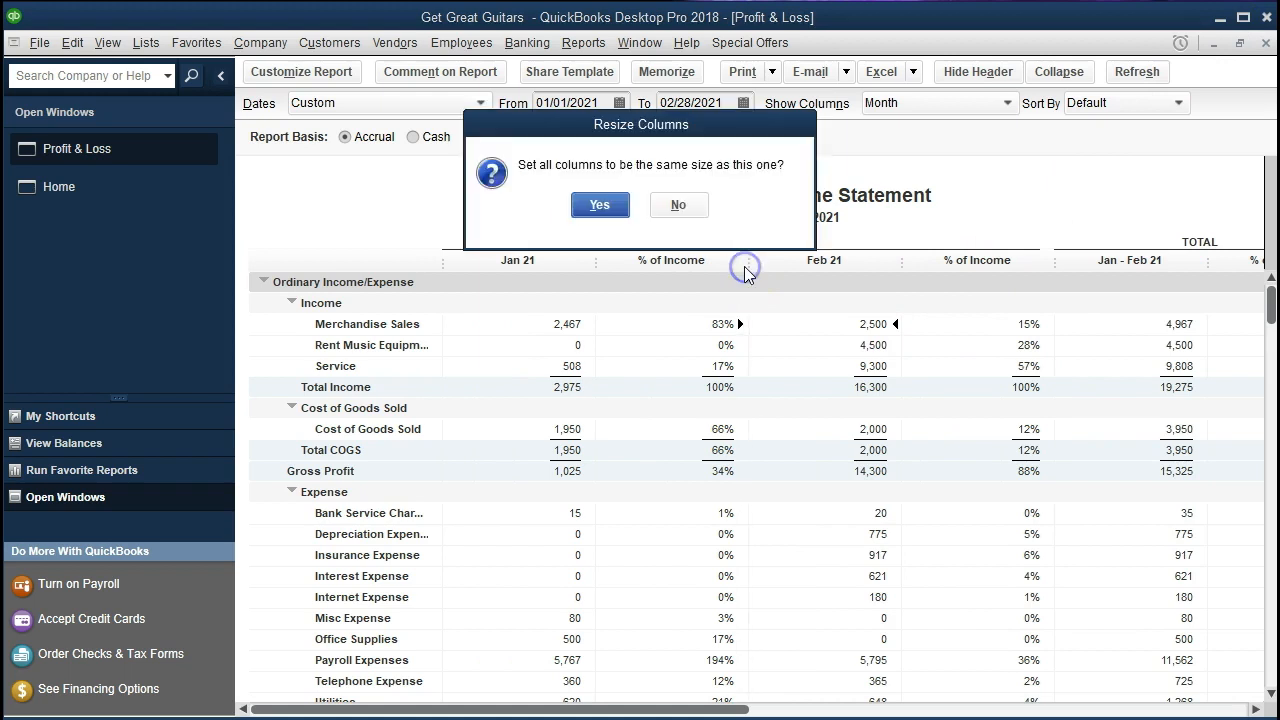
click(600, 205)
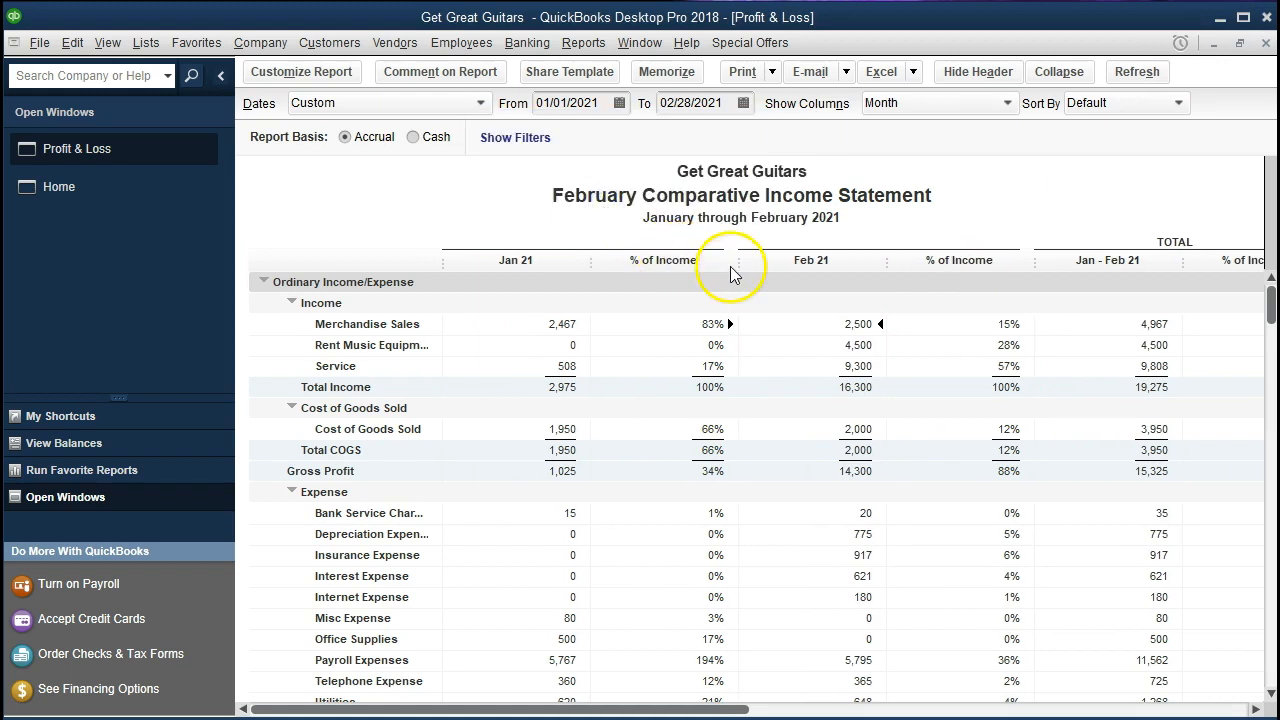
drag(737, 266, 727, 271)
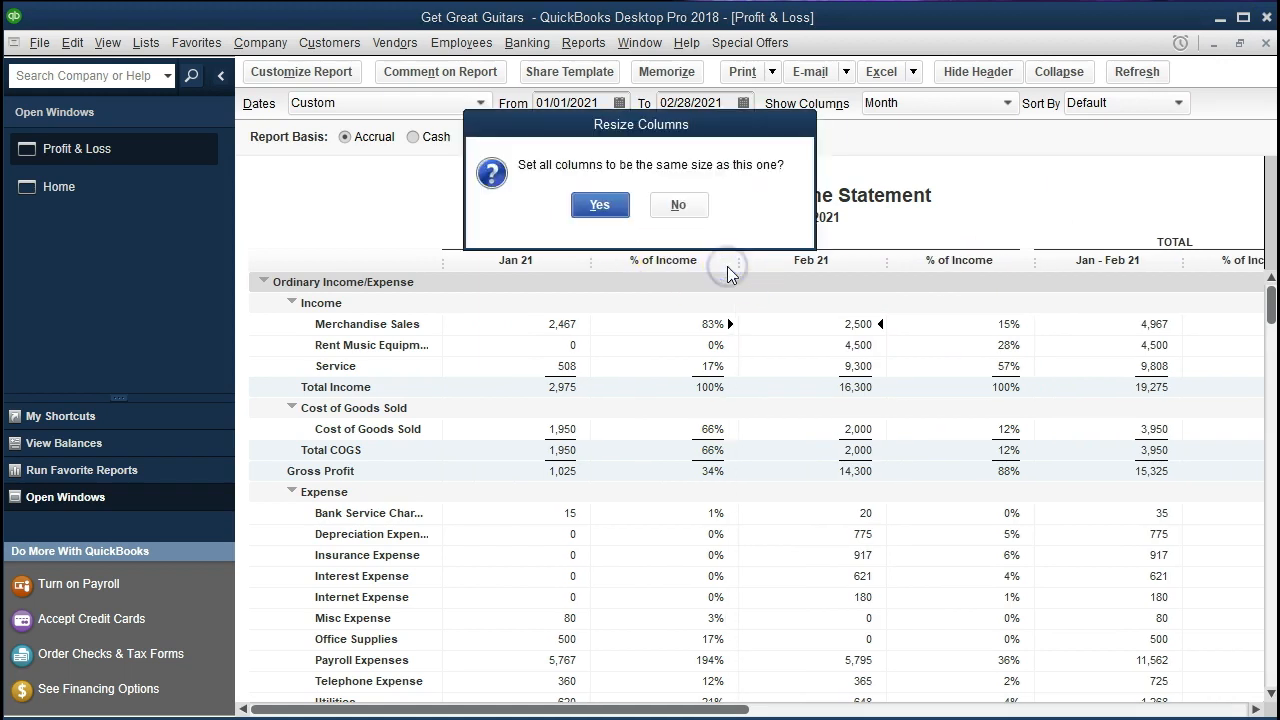
click(599, 205)
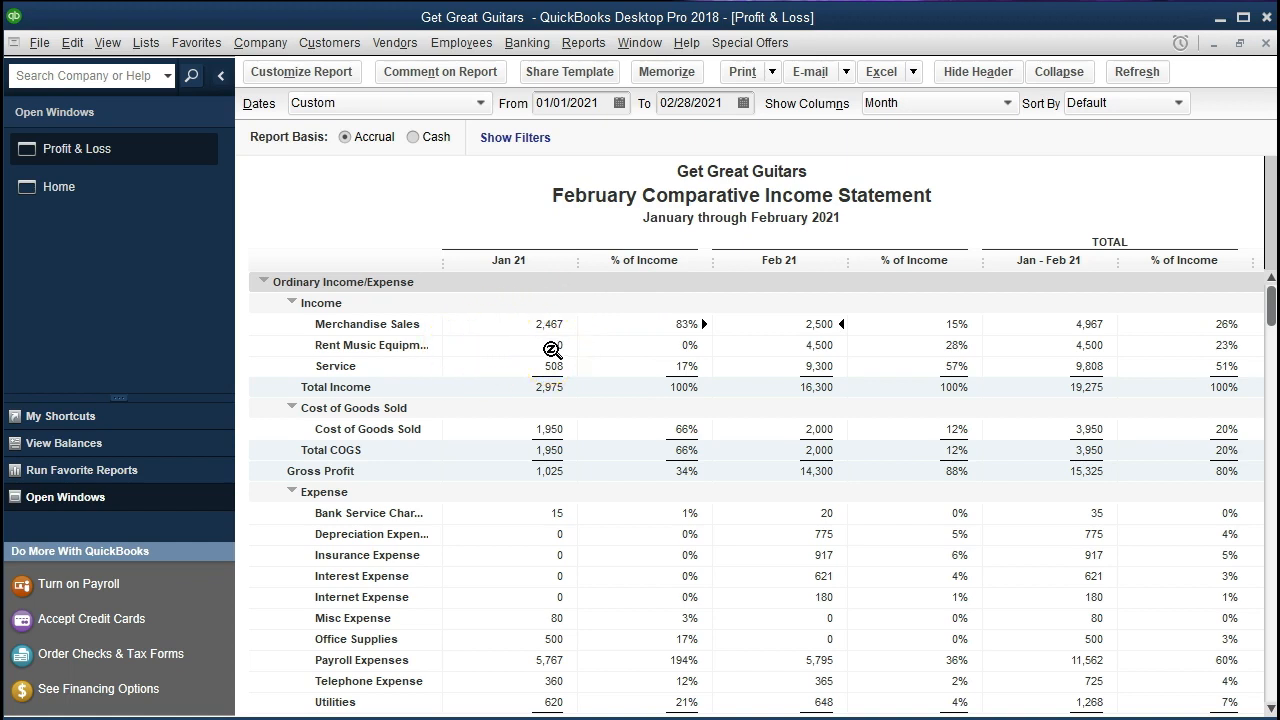
Open the report's print settings and preview the February Comparative Income Statement in Portrait orientation without fitting it to a page width
click(772, 71)
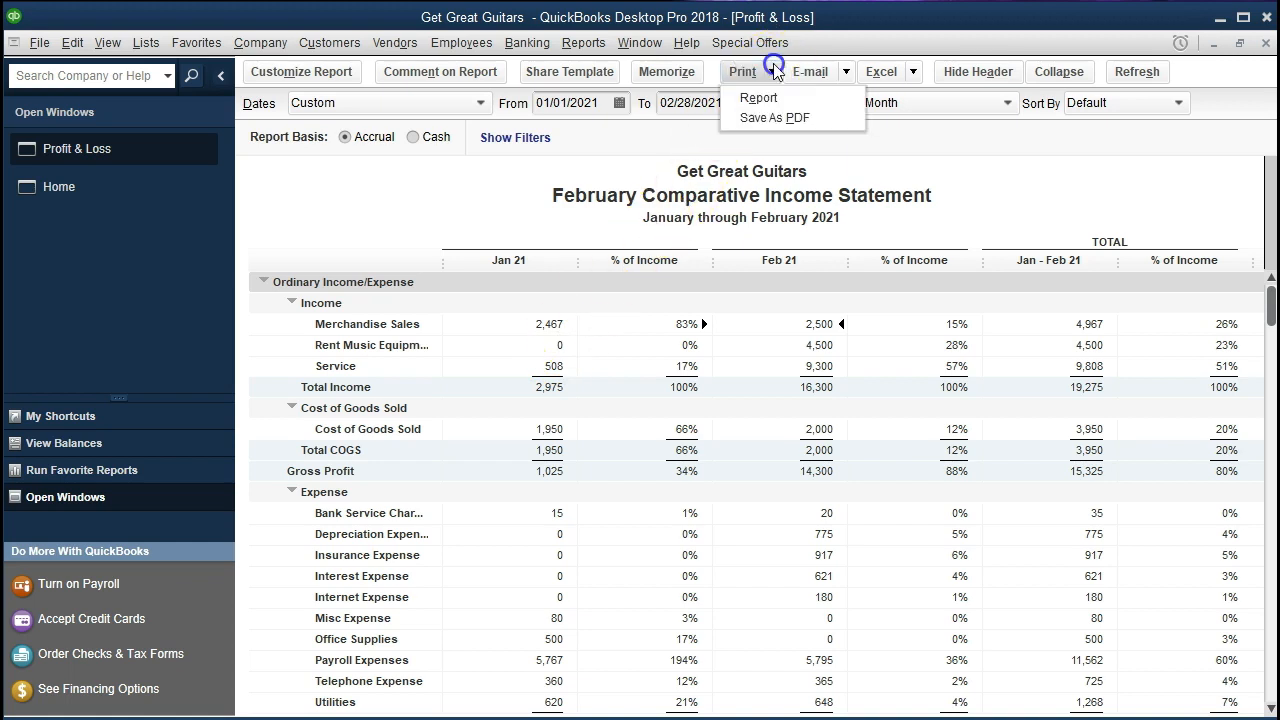
click(760, 97)
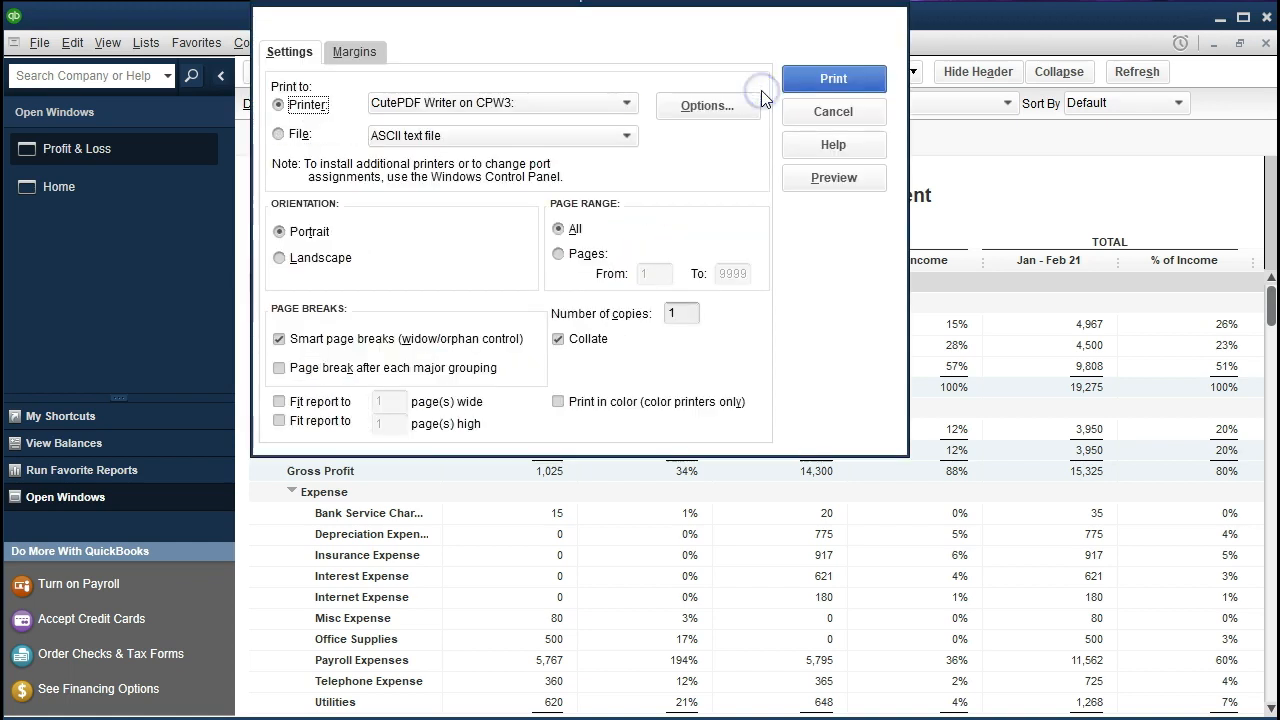
click(278, 403)
click(278, 403)
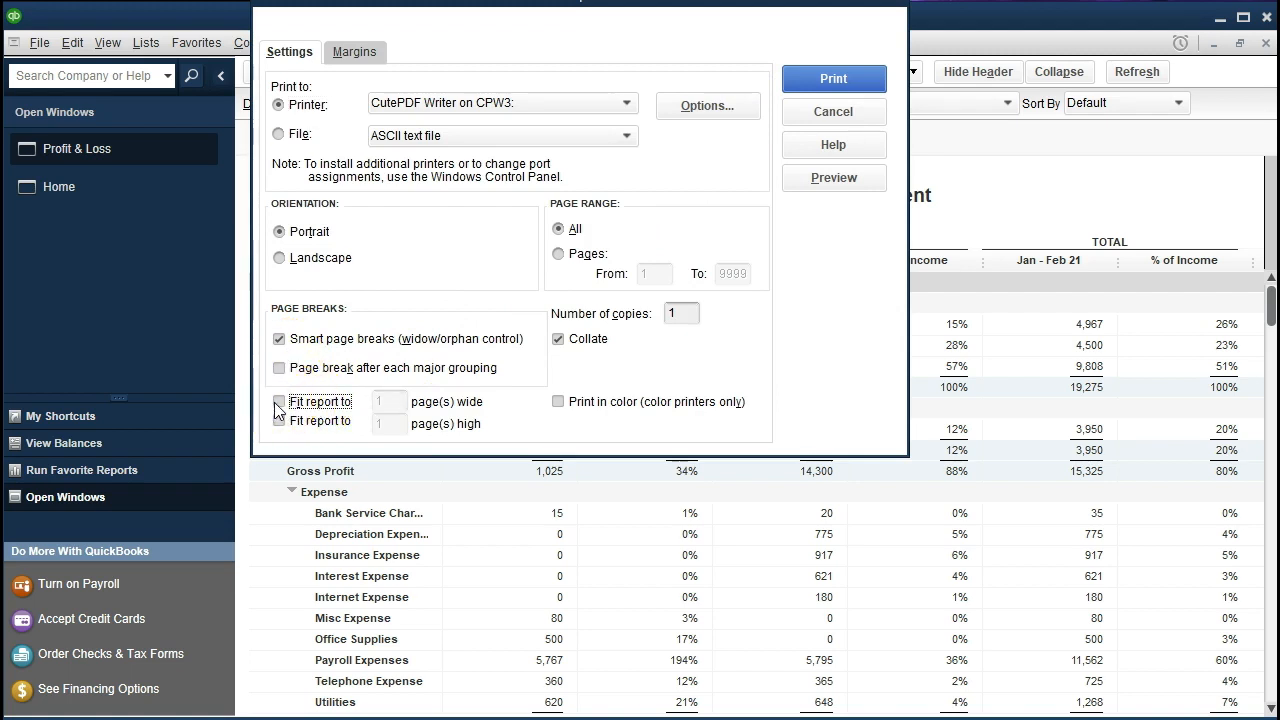
click(828, 190)
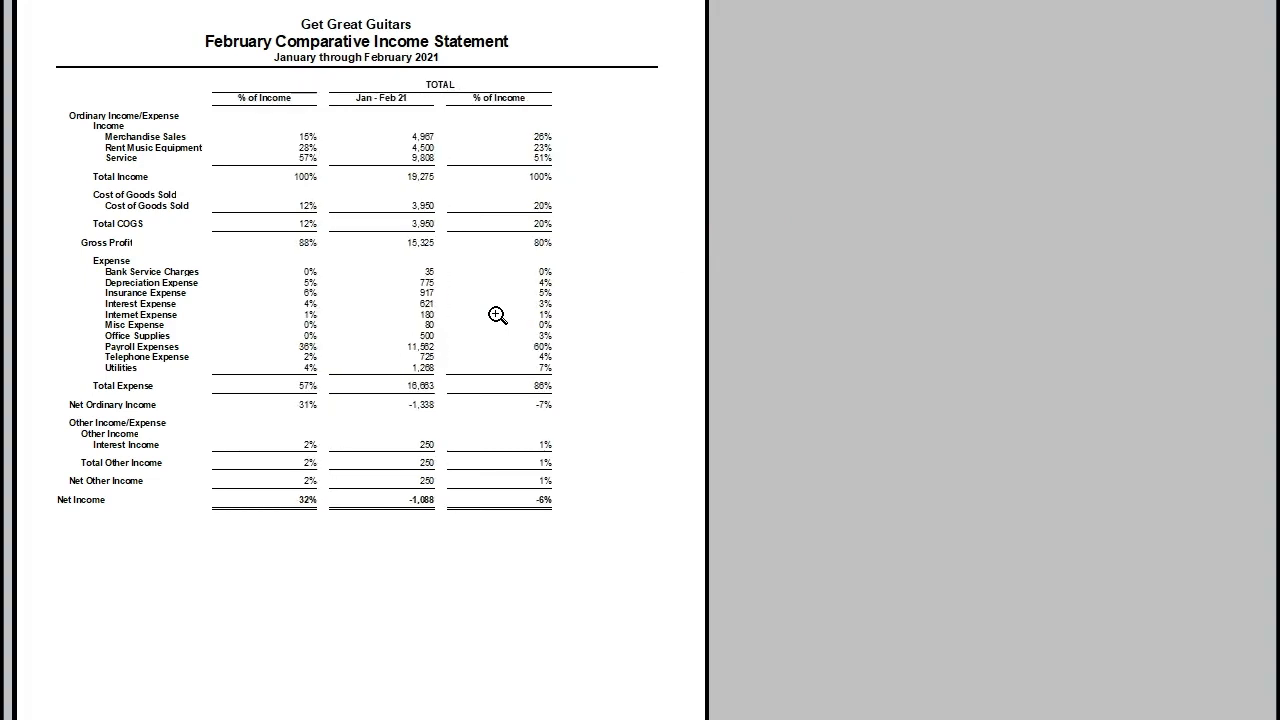
click(452, 284)
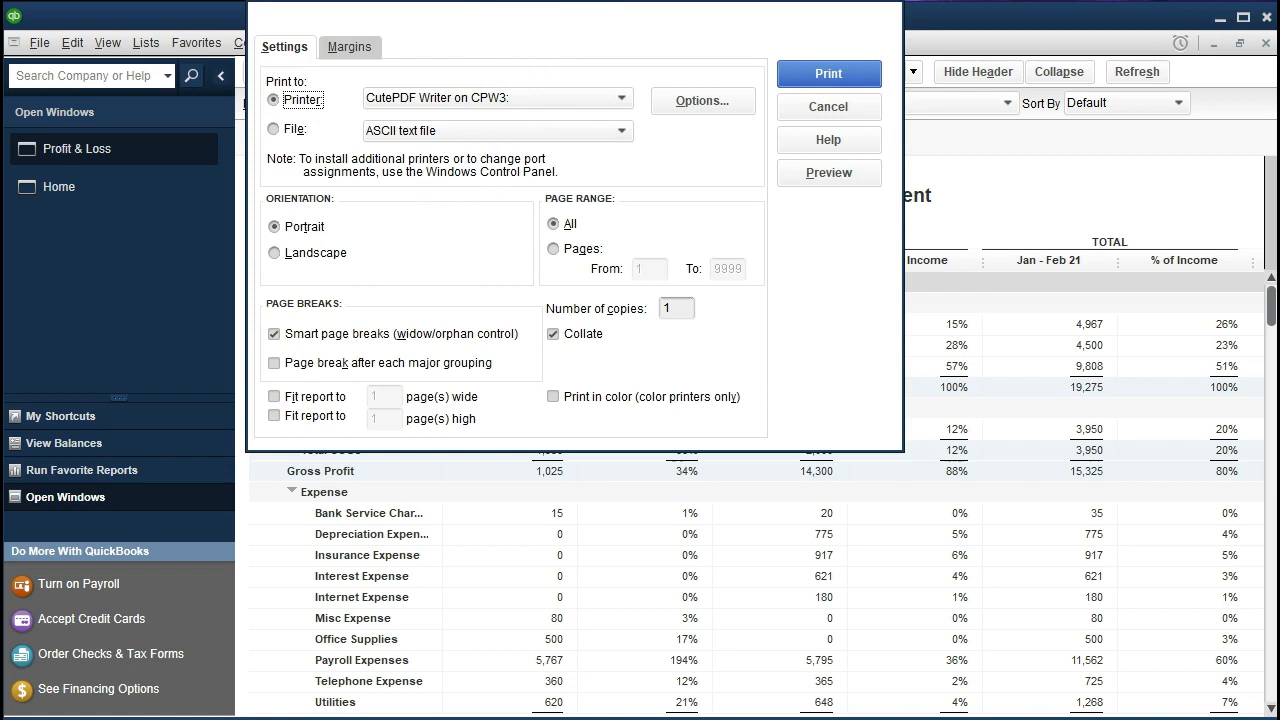
Set the report's print orientation to Landscape and preview the printed page
drag(492, 0, 486, 47)
click(306, 316)
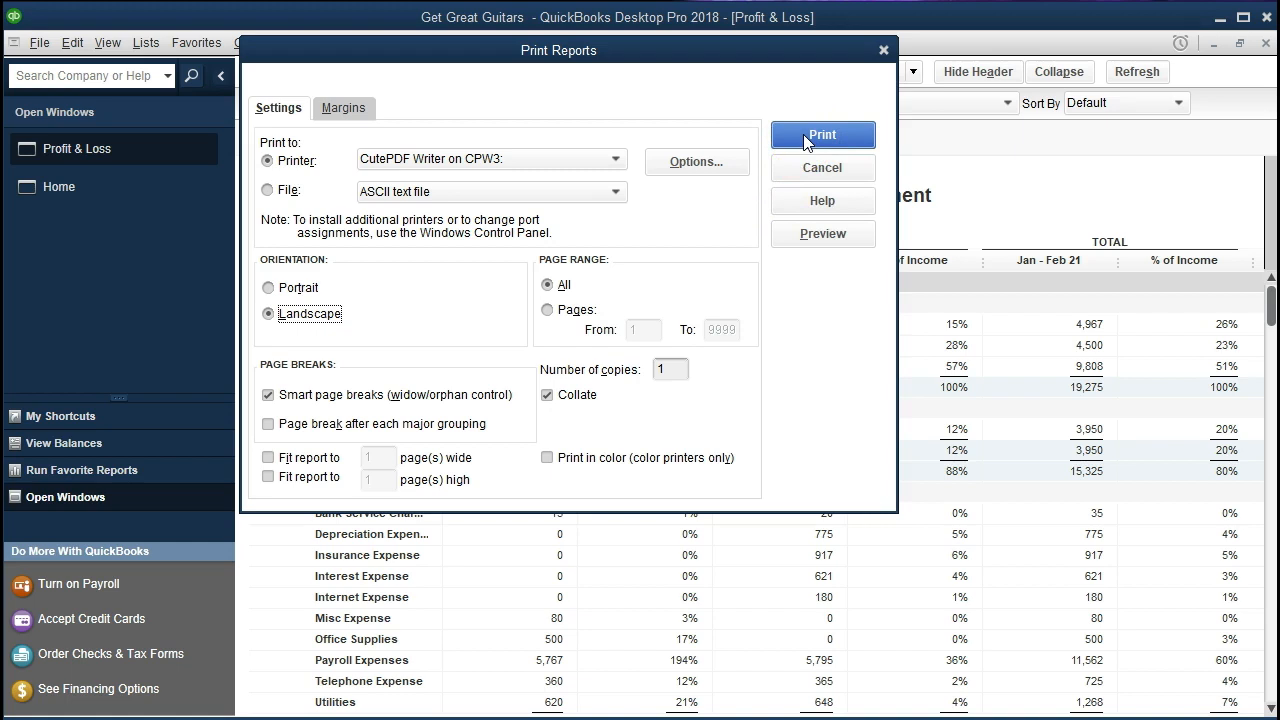
click(809, 229)
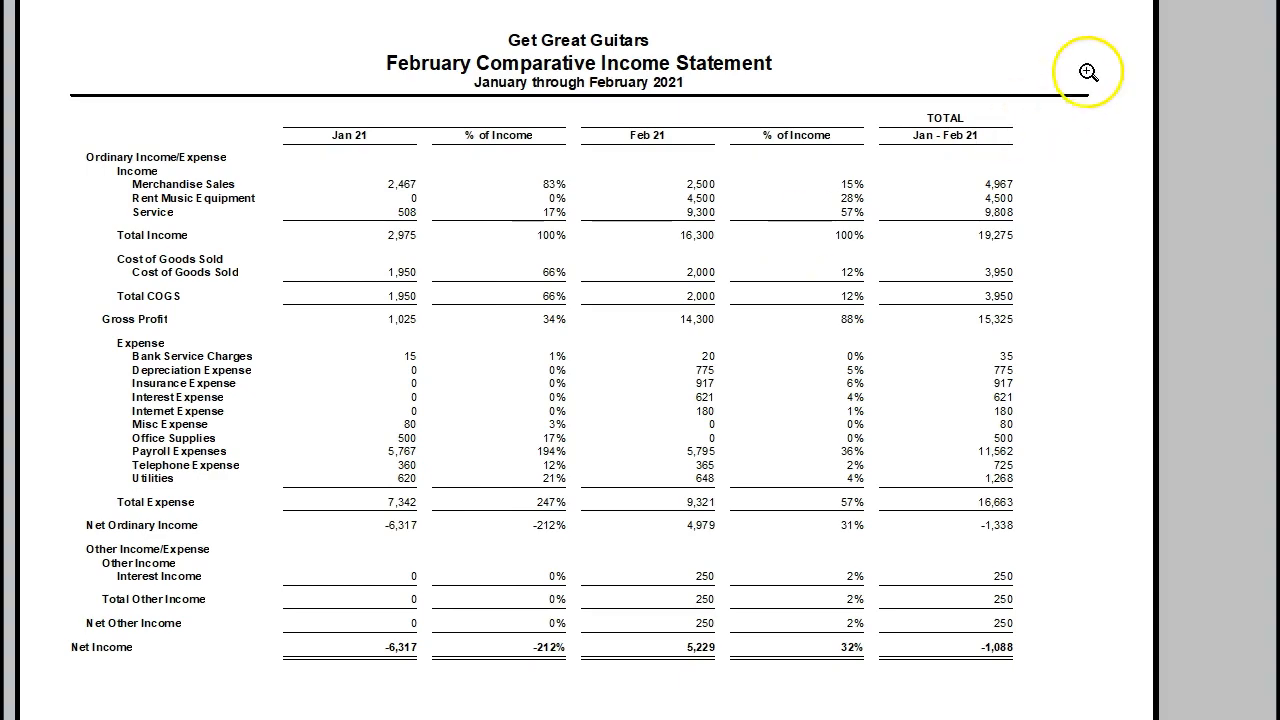
Close the print preview and print settings, and narrow all report columns equally so the final % of Income column fits the page
click(520, 10)
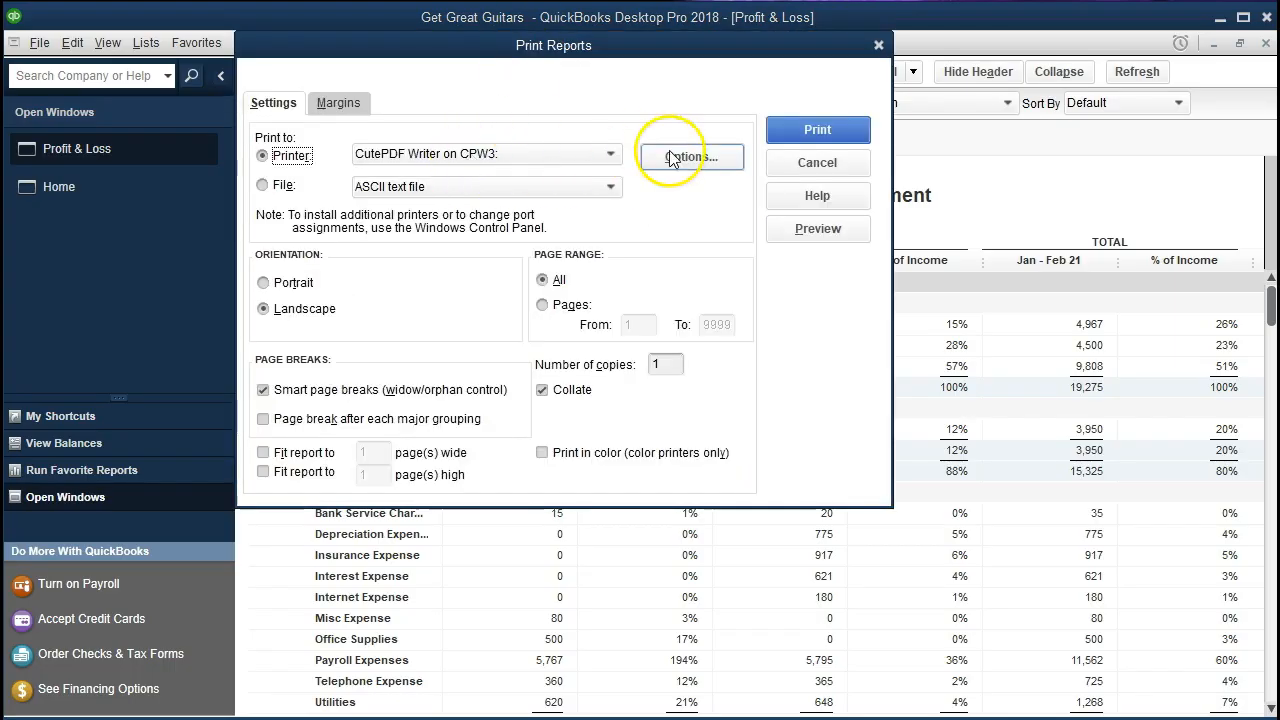
click(264, 284)
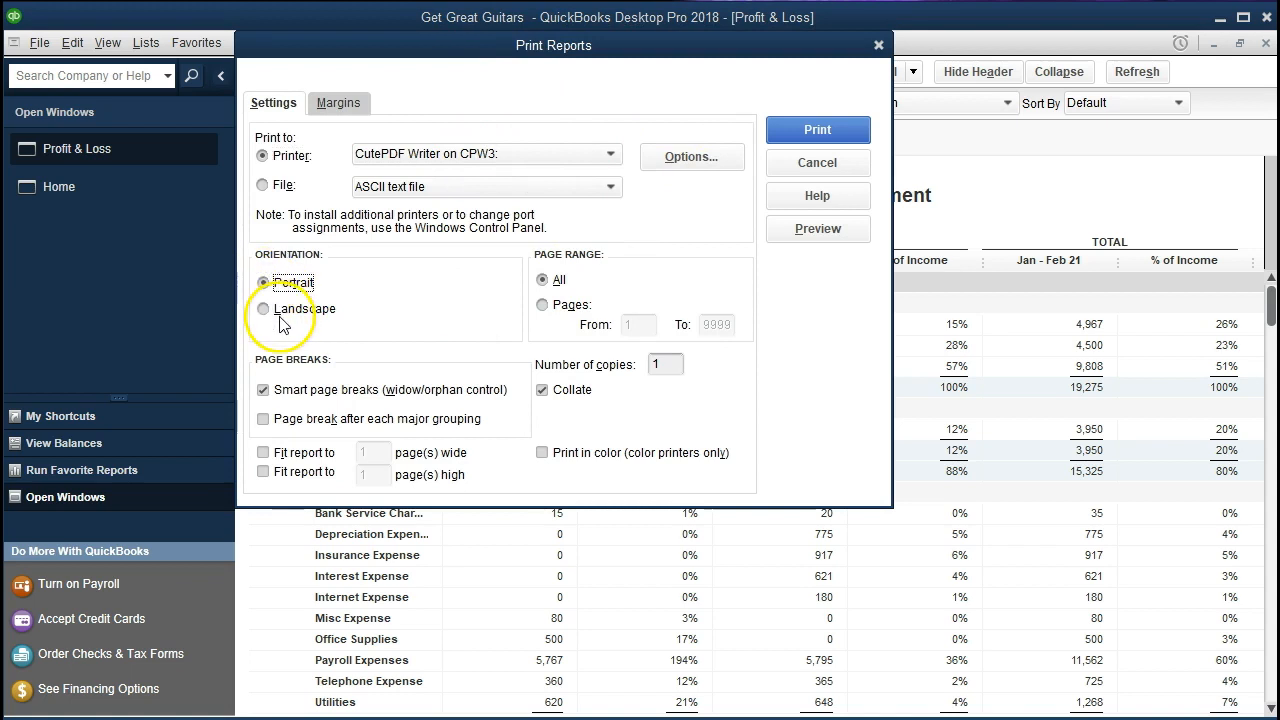
click(878, 45)
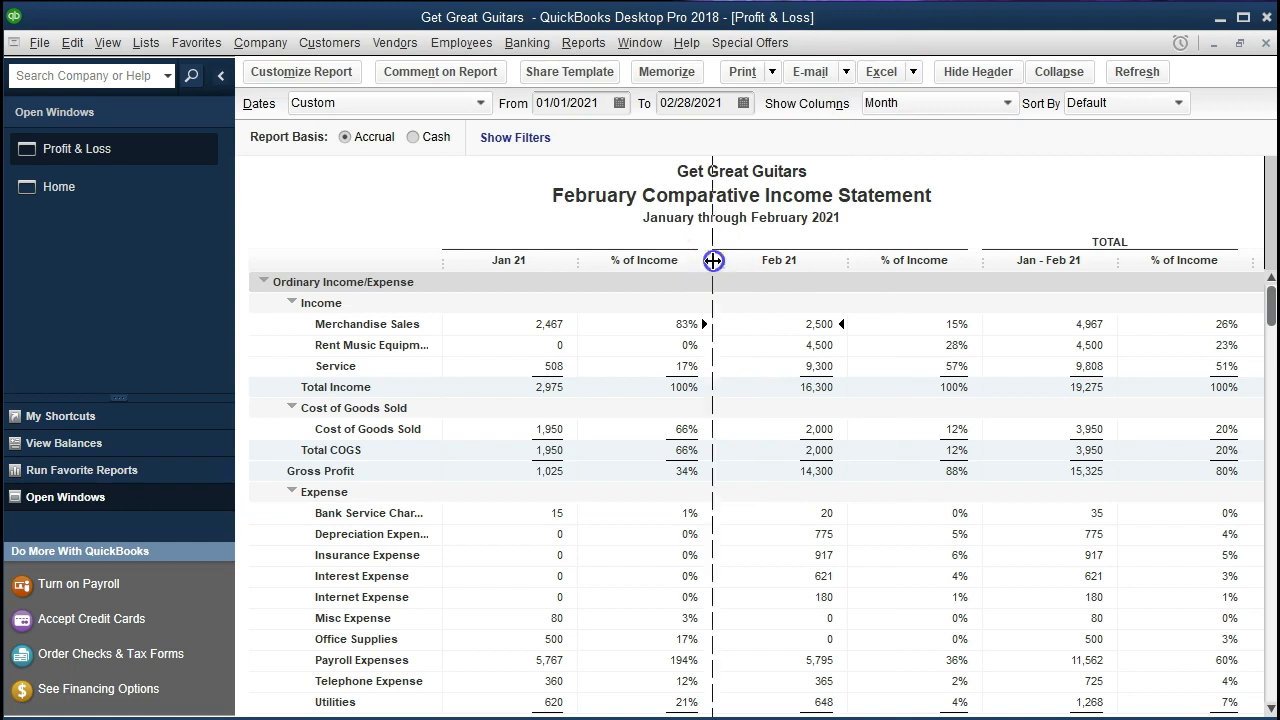
drag(712, 261, 700, 262)
click(600, 204)
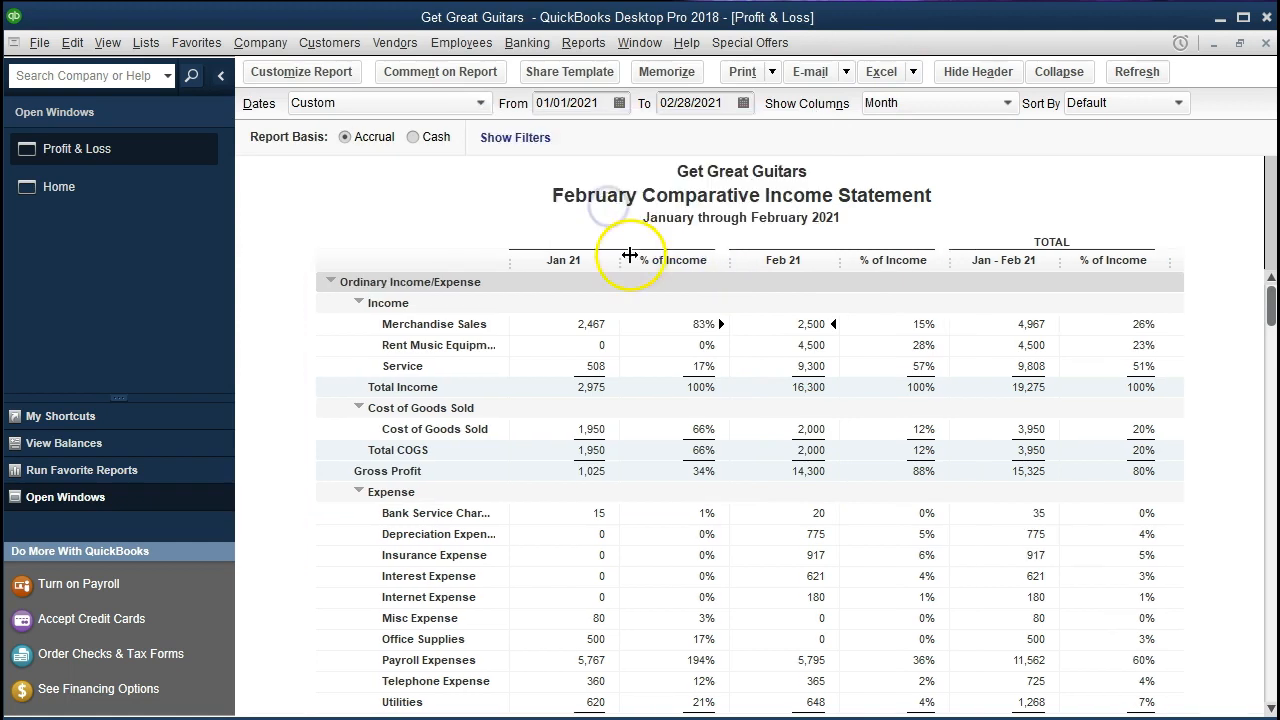
drag(729, 256, 718, 257)
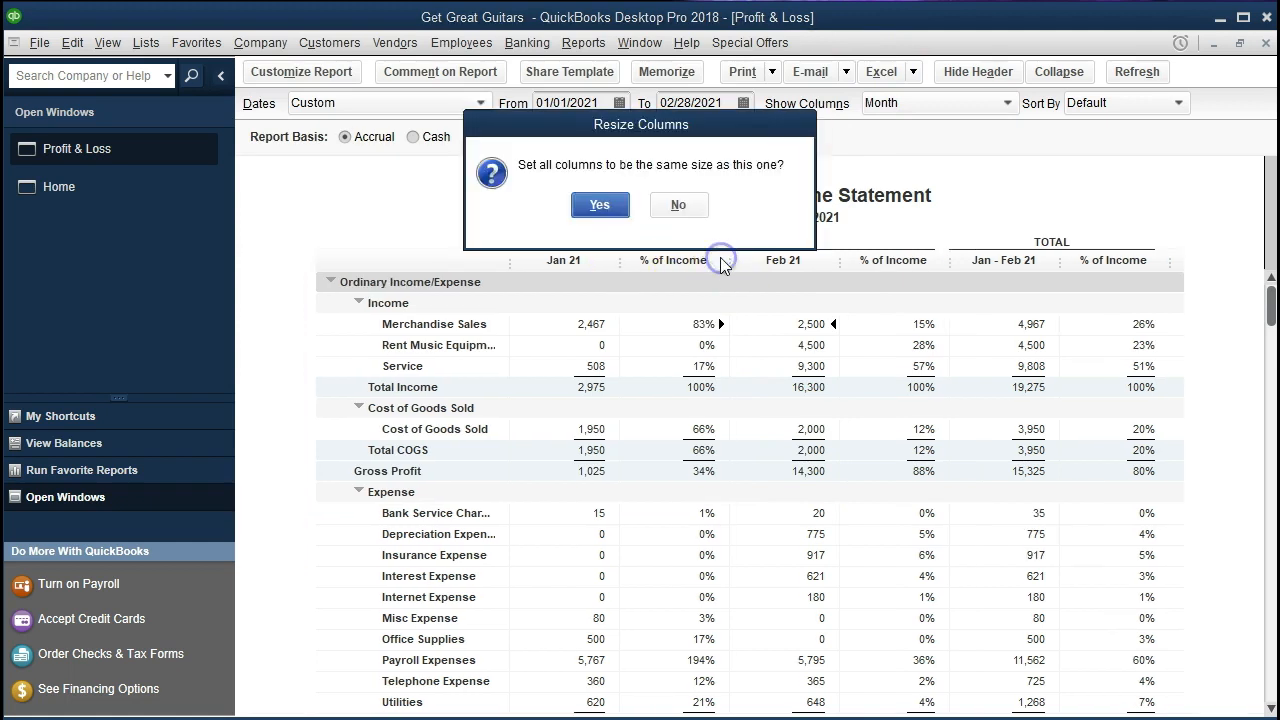
click(593, 204)
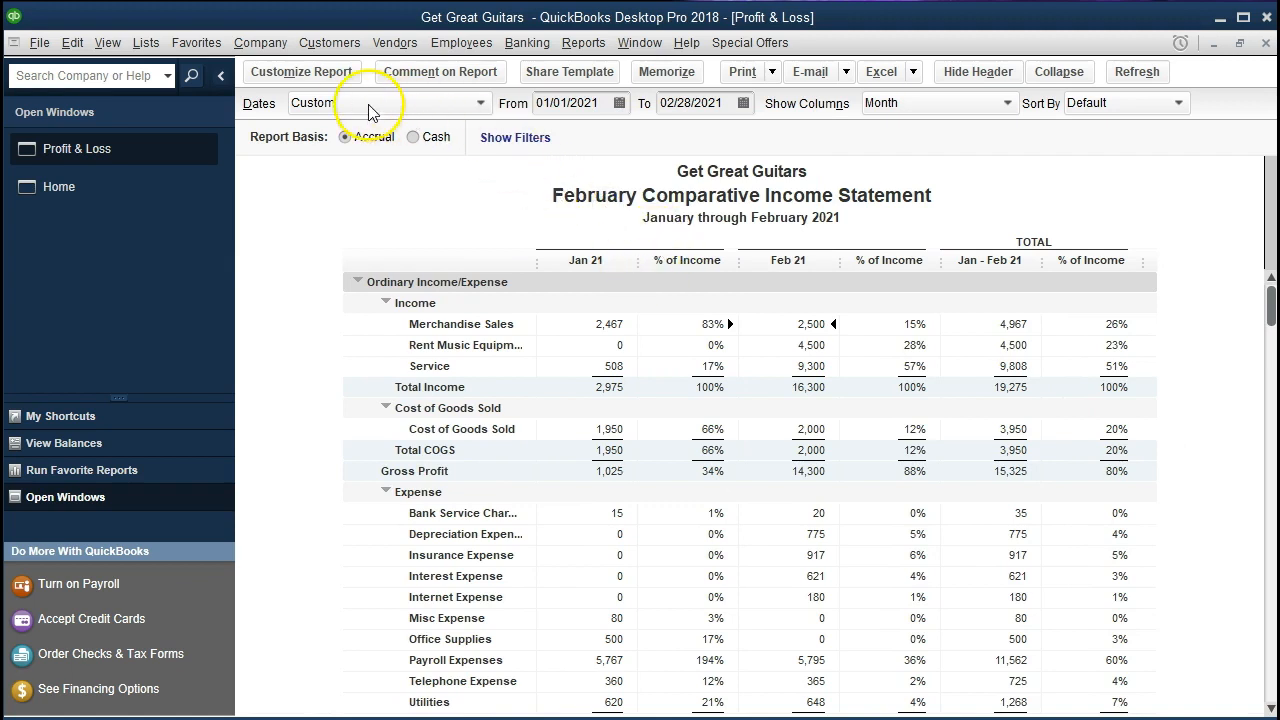
Preview the narrowed February Comparative Income Statement in Landscape orientation, and close the preview and print settings
click(300, 72)
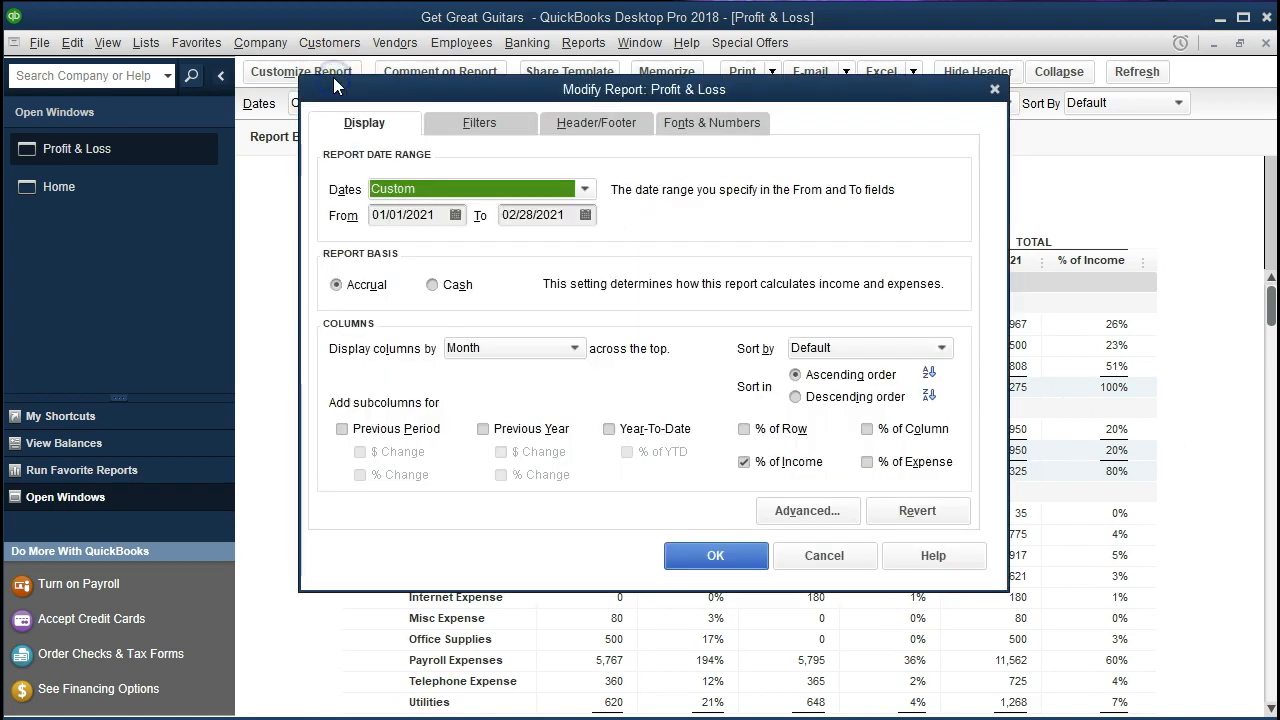
click(994, 91)
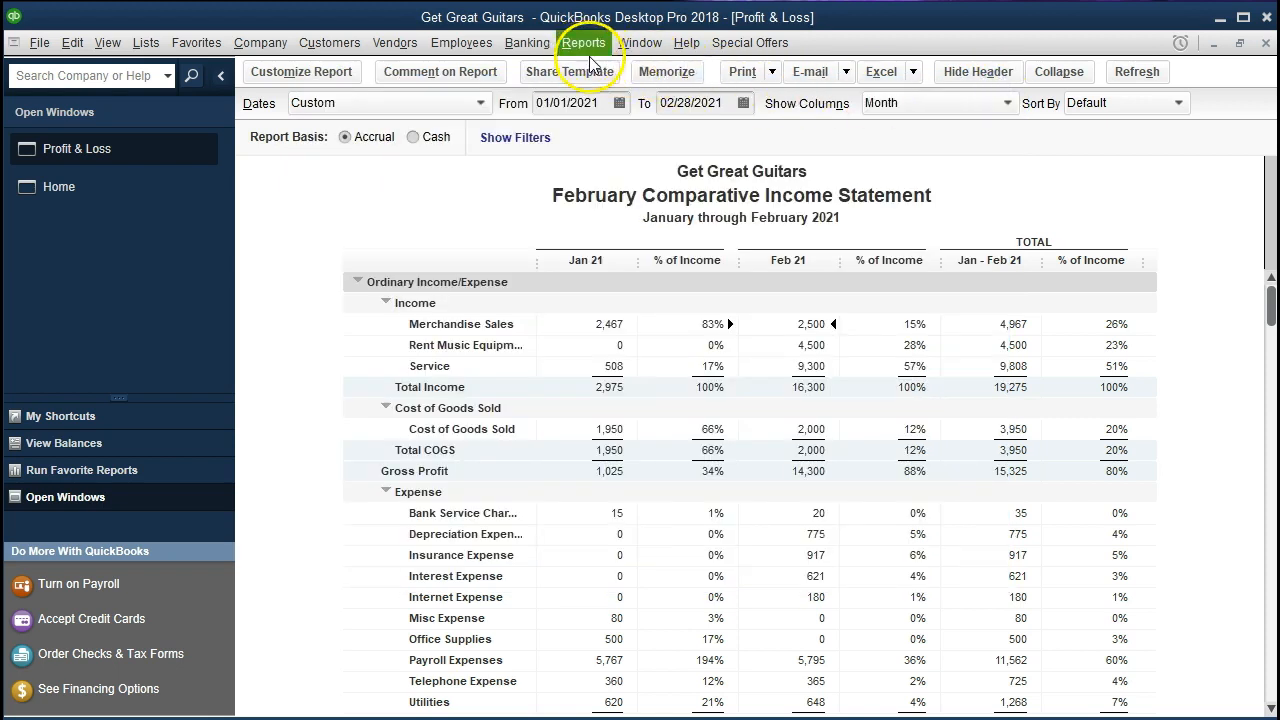
click(740, 75)
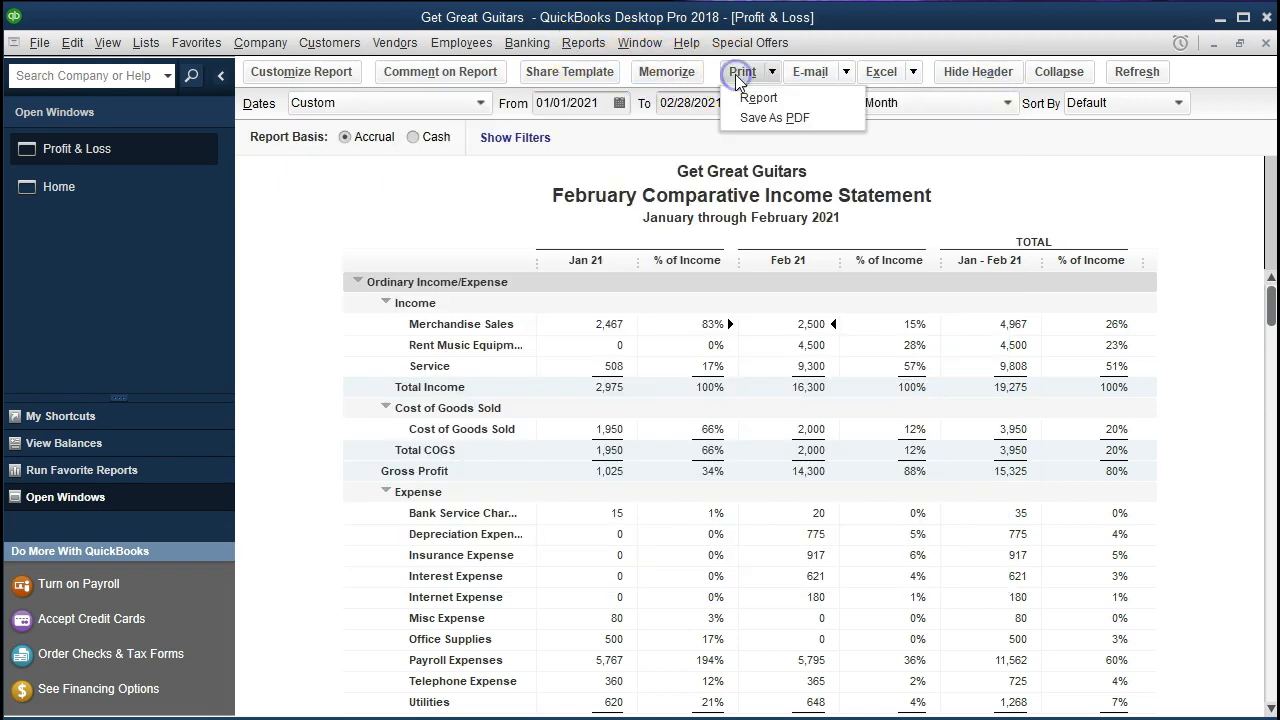
click(802, 104)
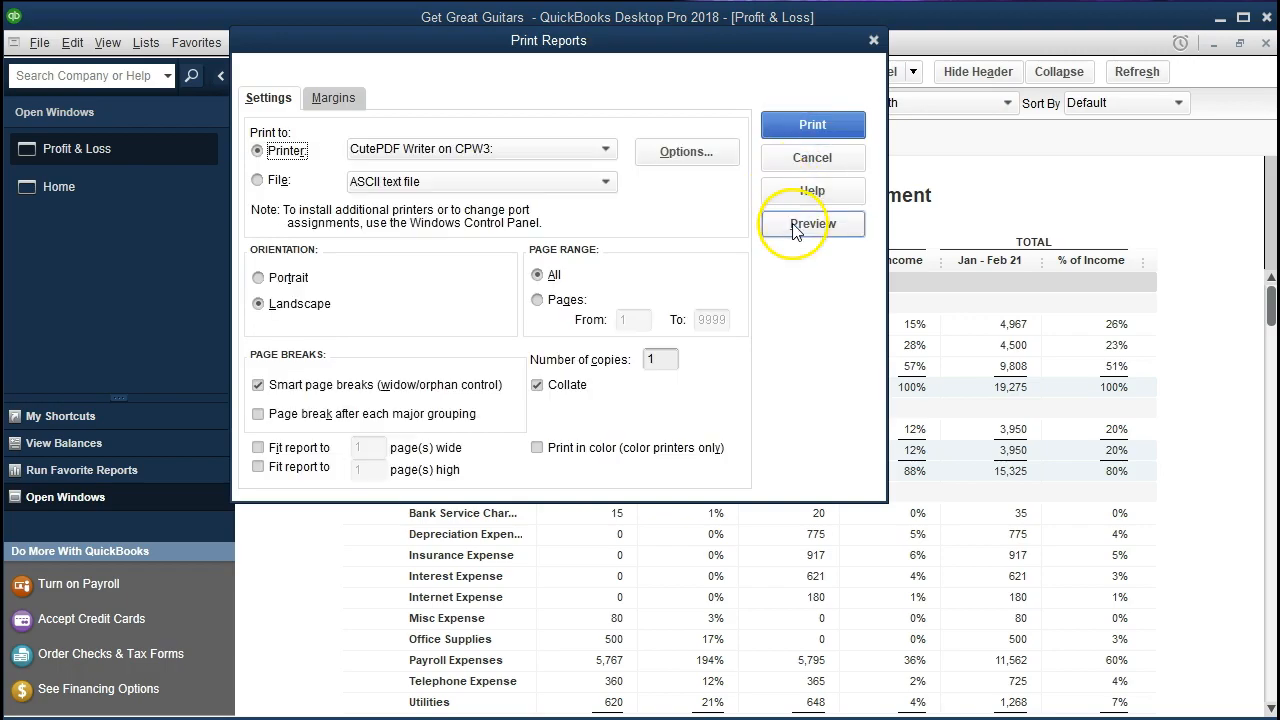
click(797, 225)
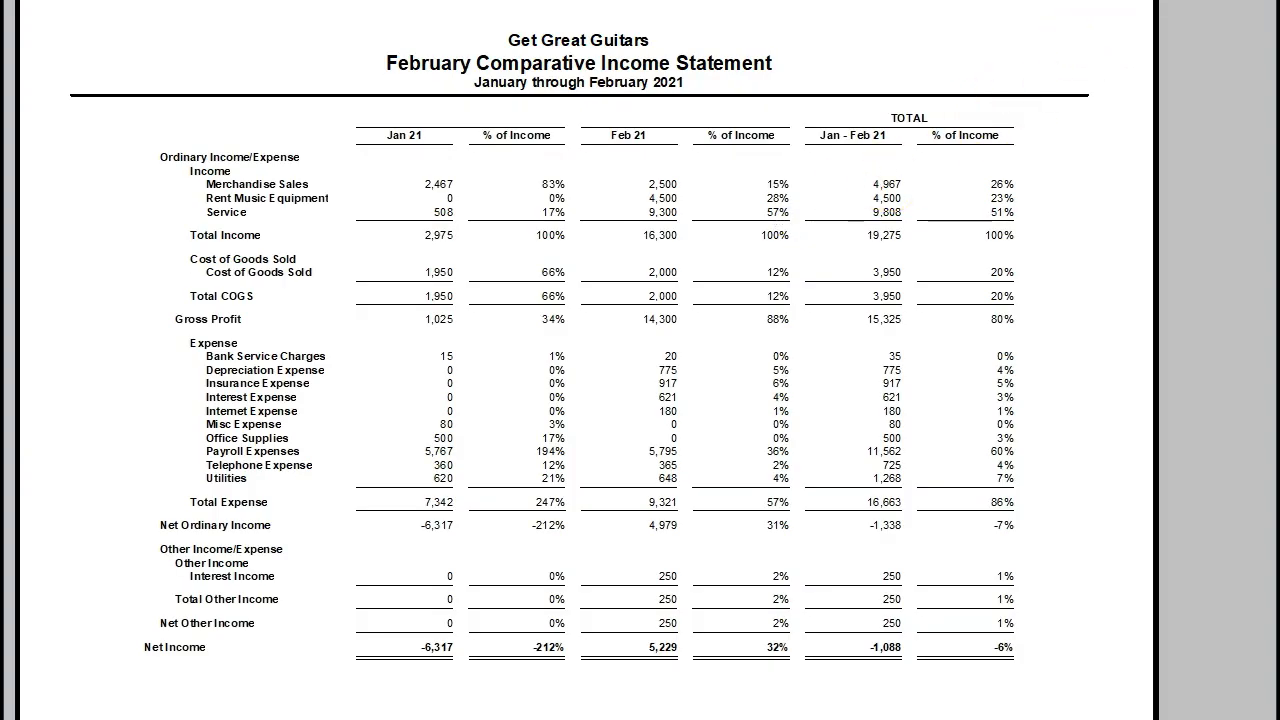
key(Escape)
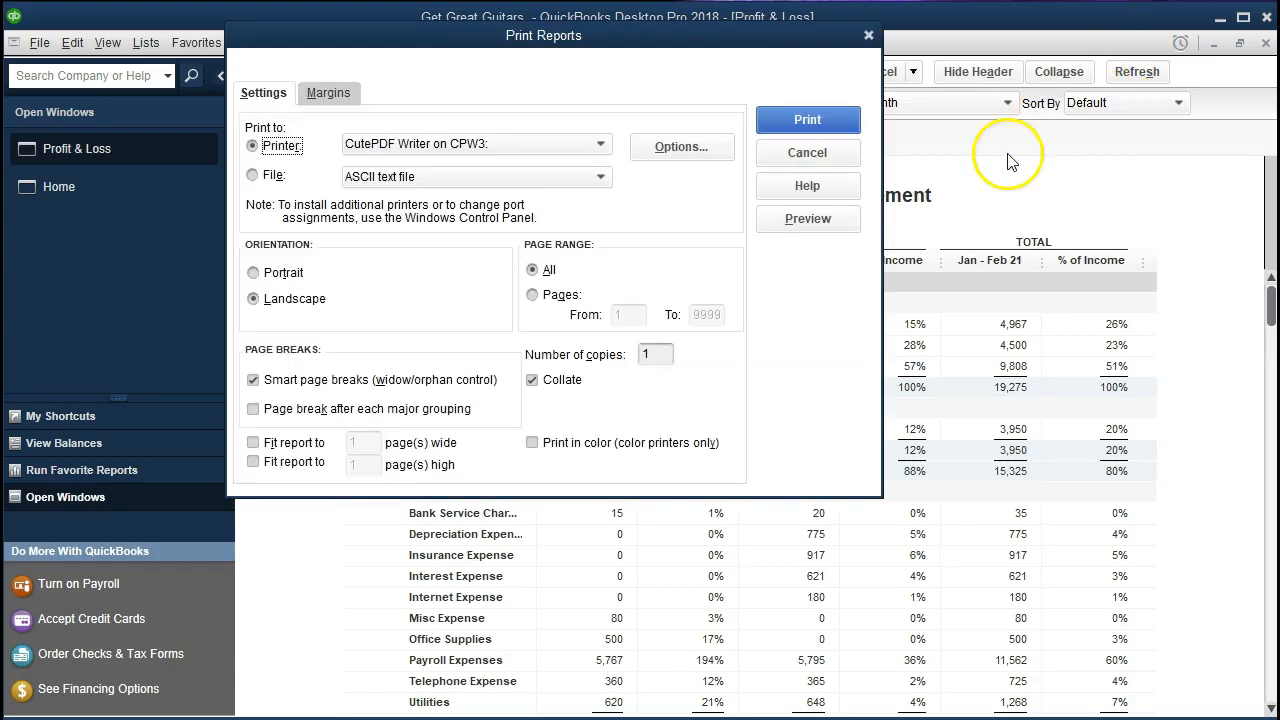
click(868, 35)
Review the report's Fonts & Numbers and Display customization options, and close them without making changes
click(335, 74)
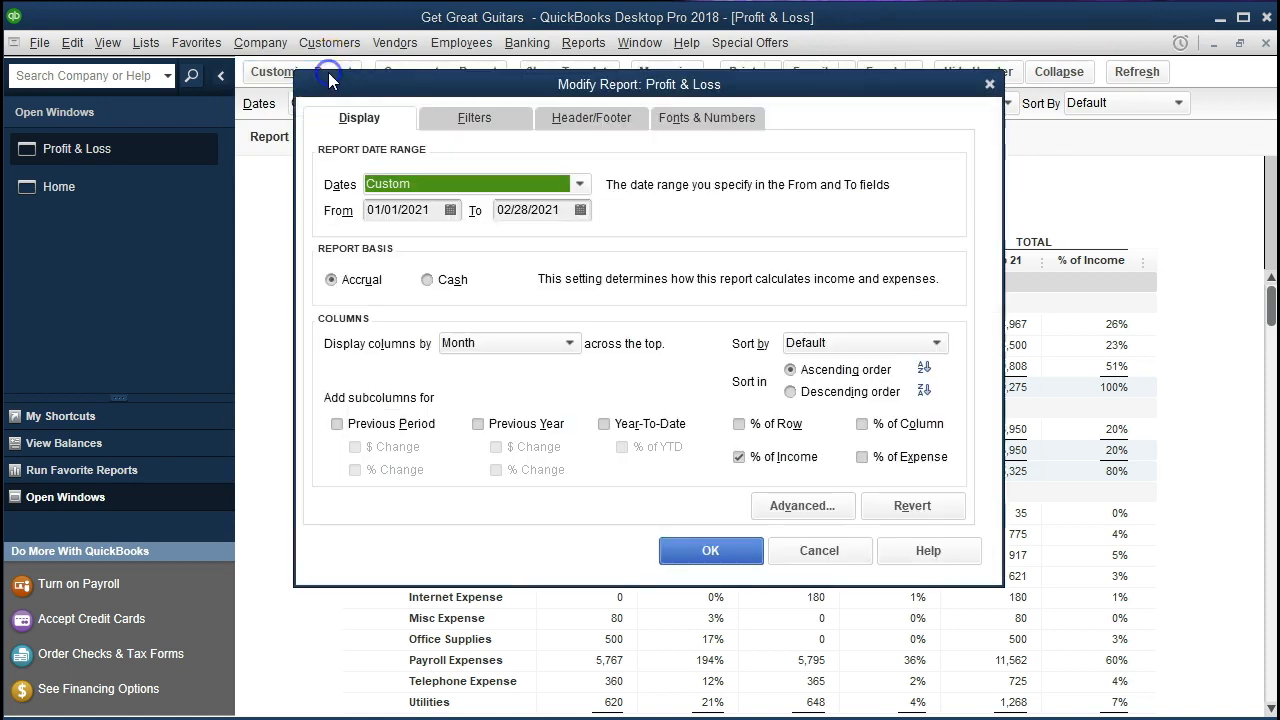
click(690, 117)
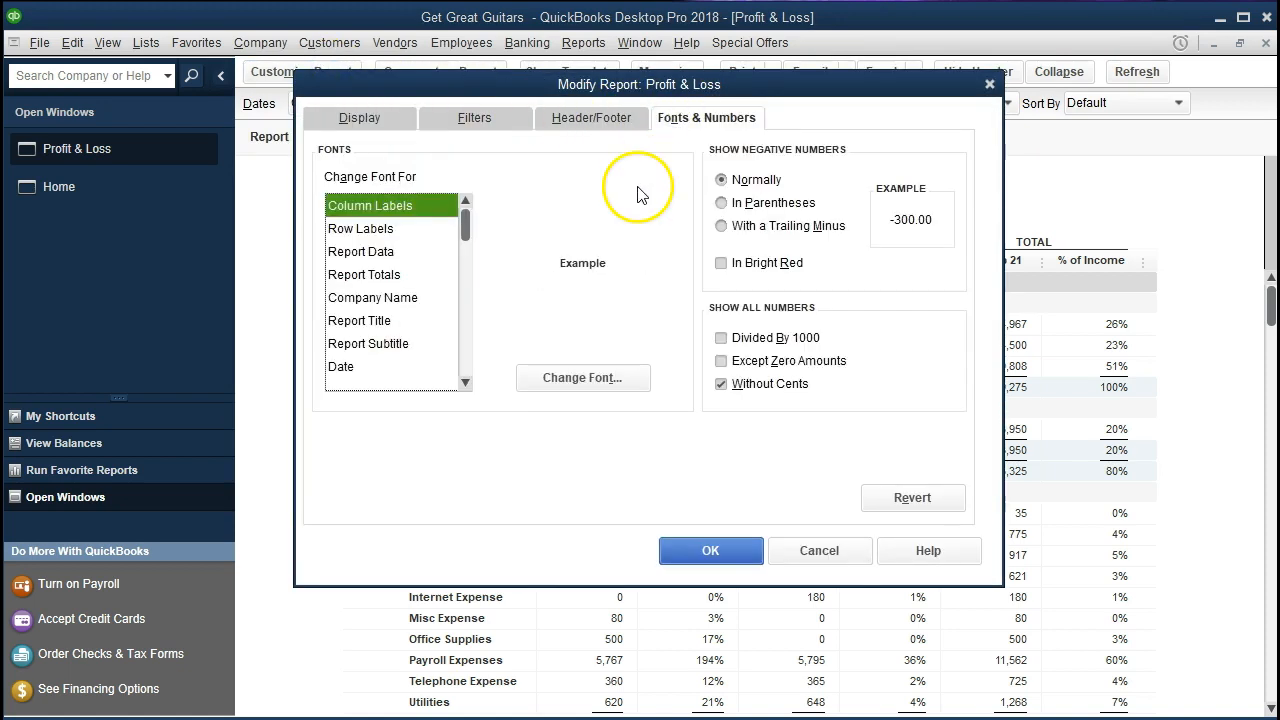
click(987, 86)
click(335, 75)
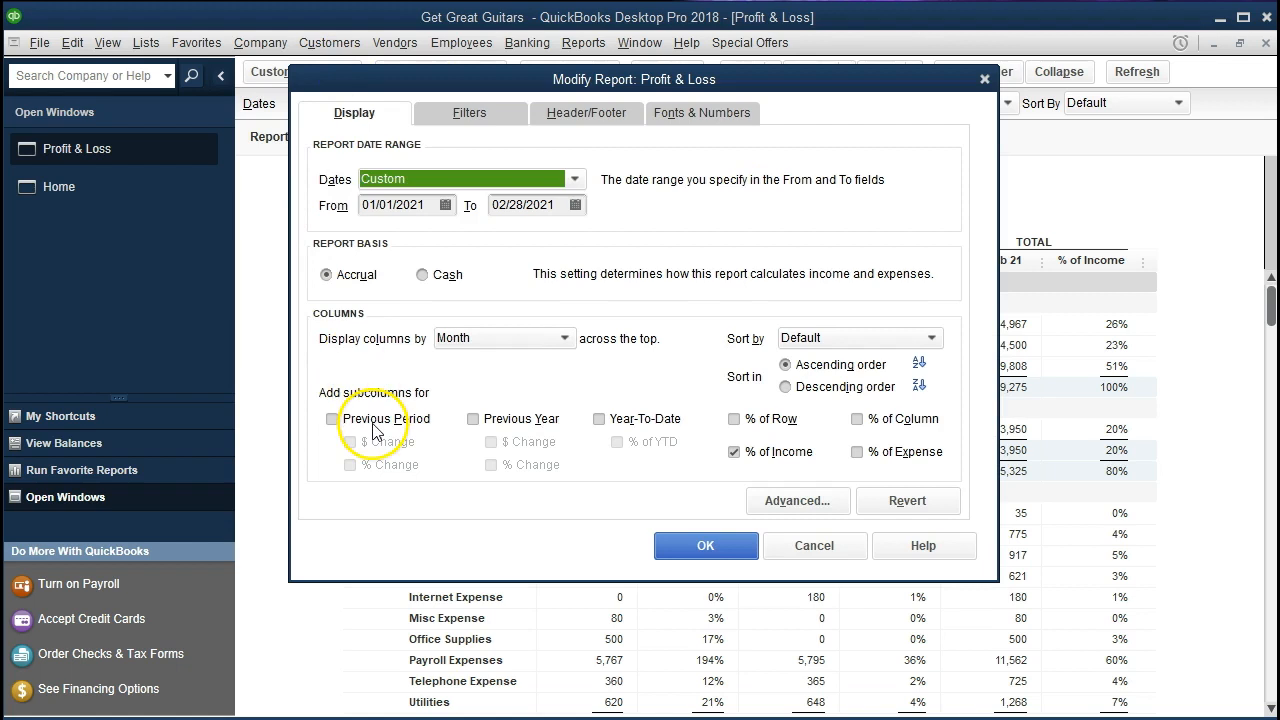
click(984, 80)
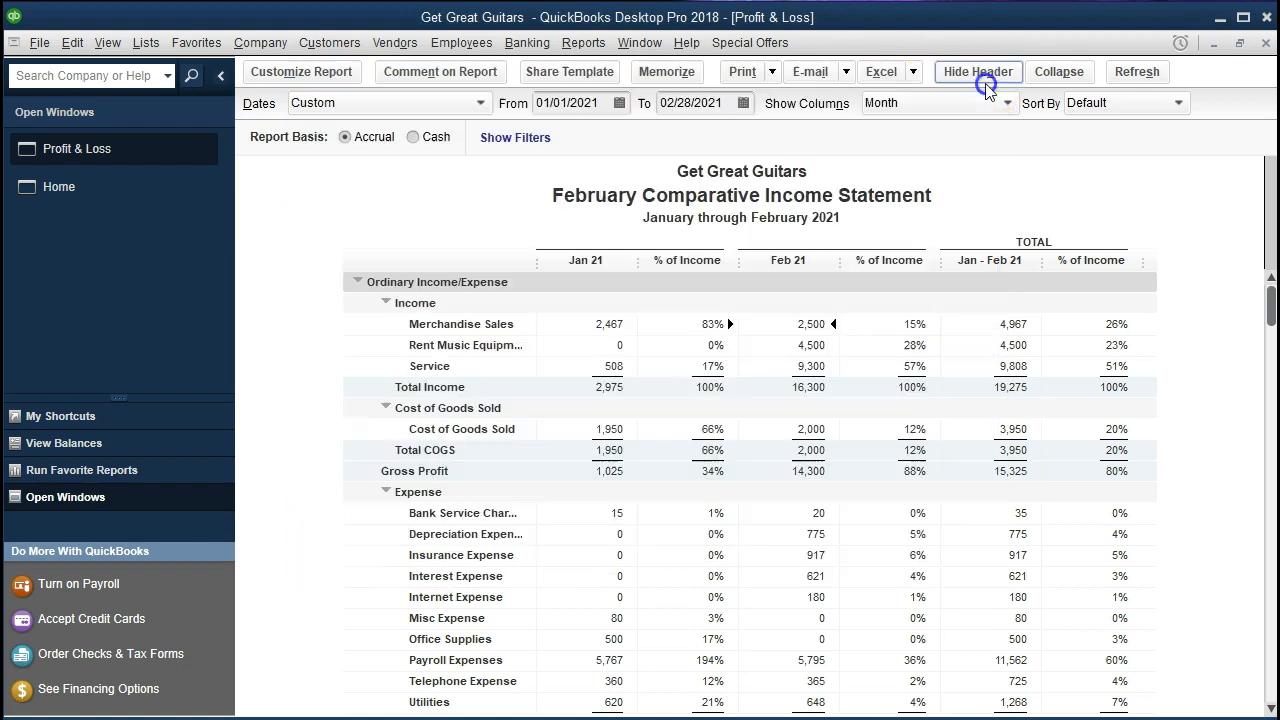
Review the report's print settings for printer, orientation and page fitting, and close them without printing
click(737, 72)
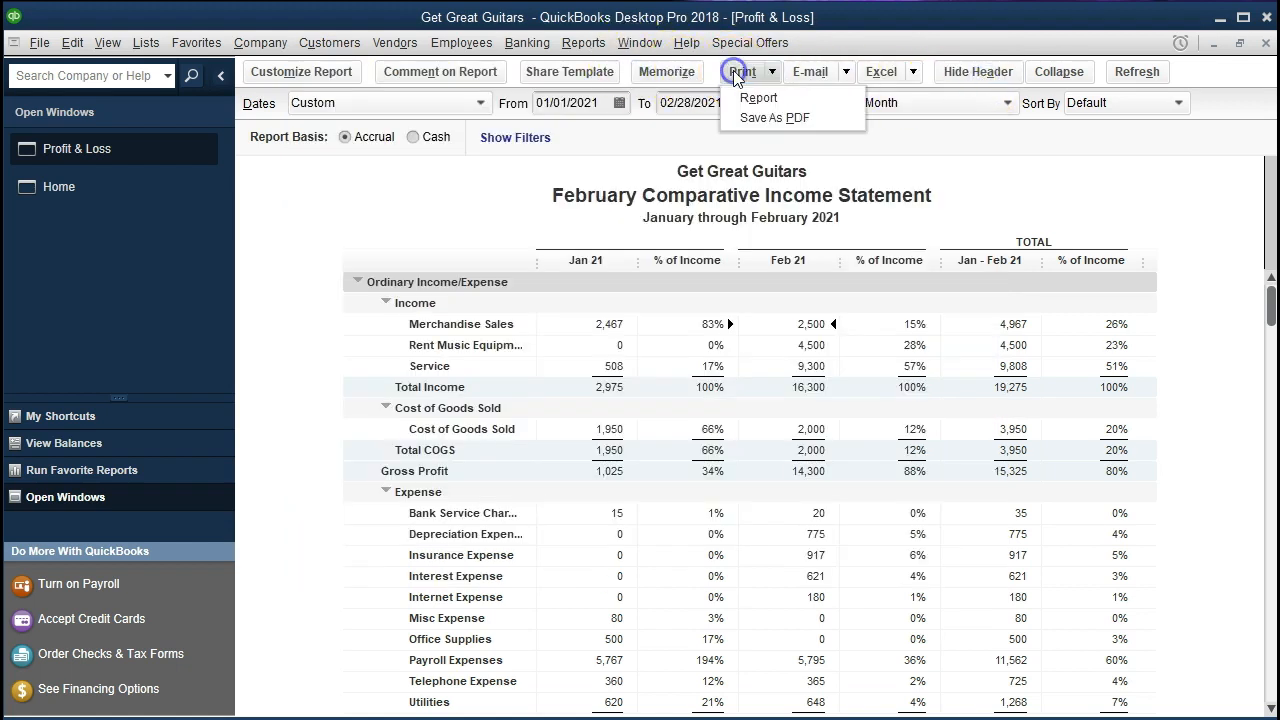
click(750, 94)
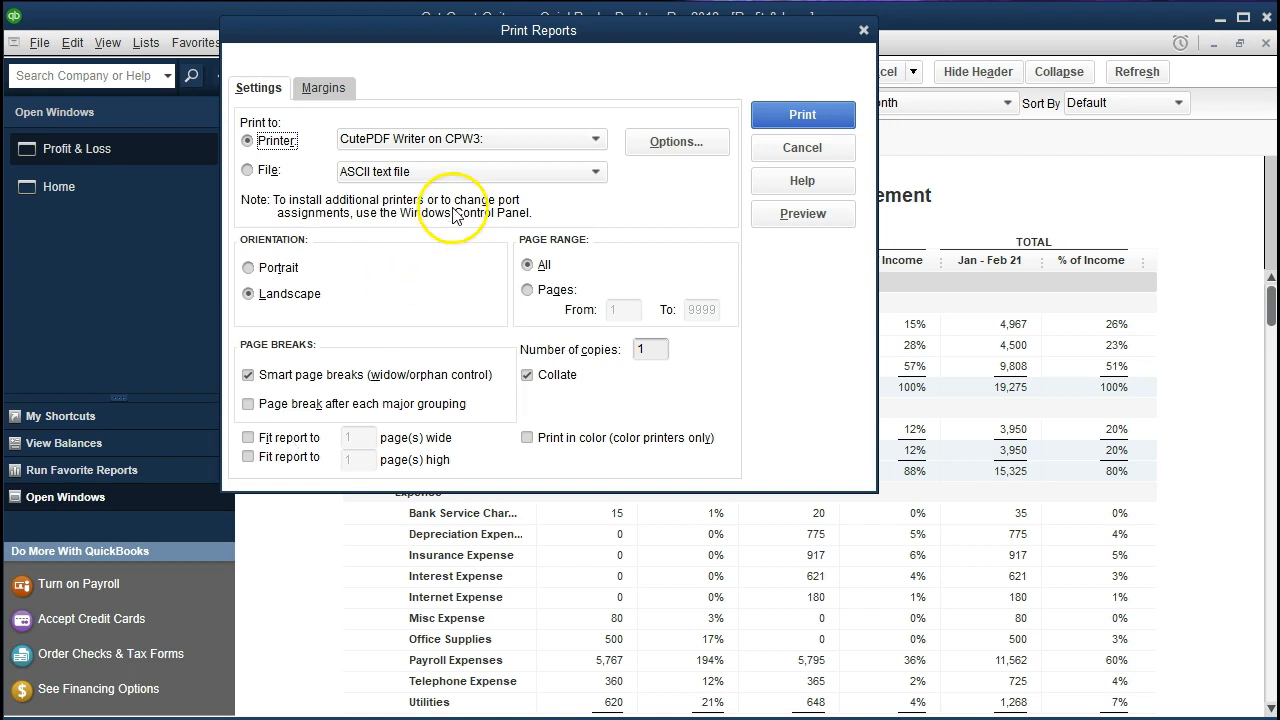
click(864, 32)
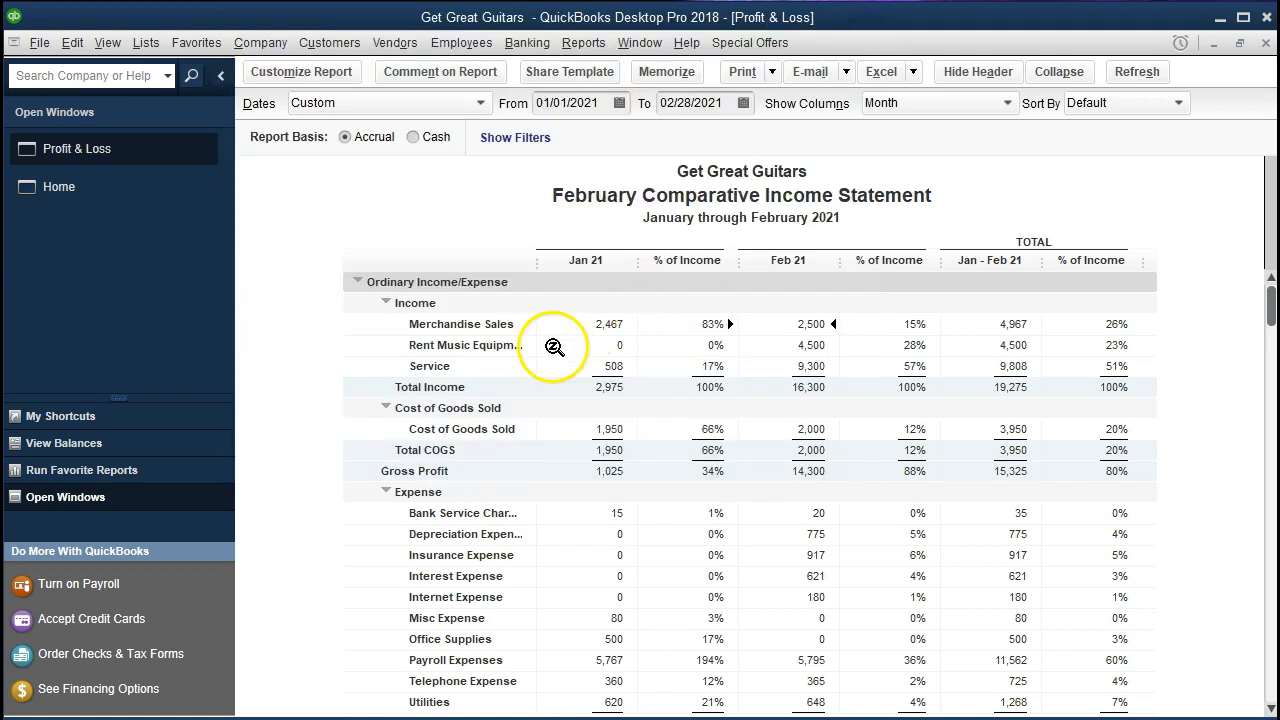